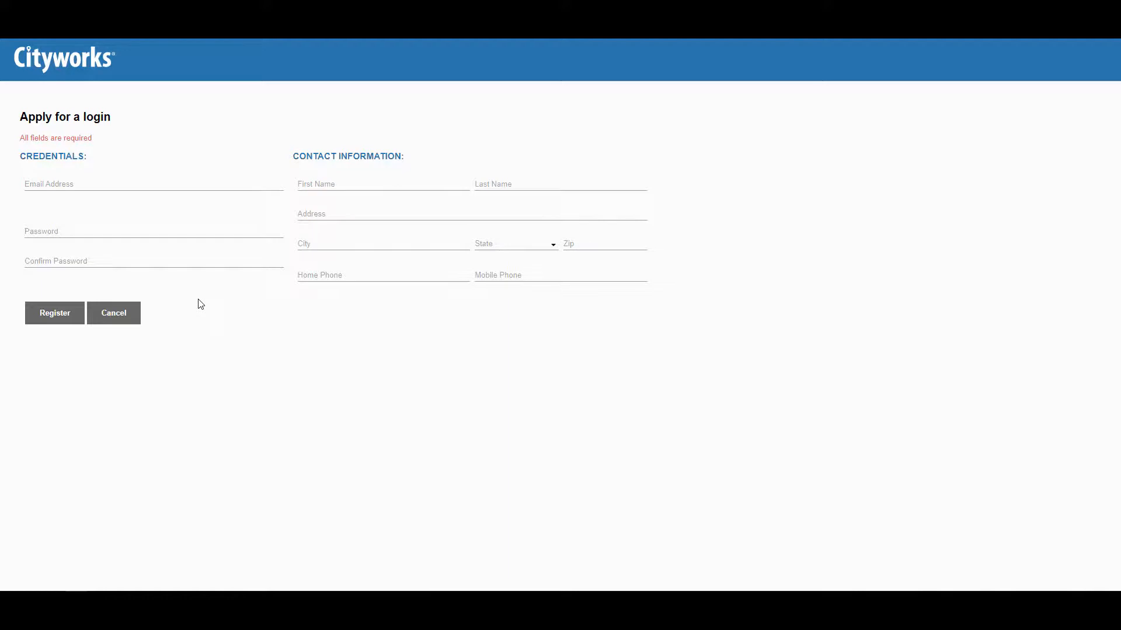
- Abandon registration and sign in with the applicant account's username and password
left_click(137, 316)
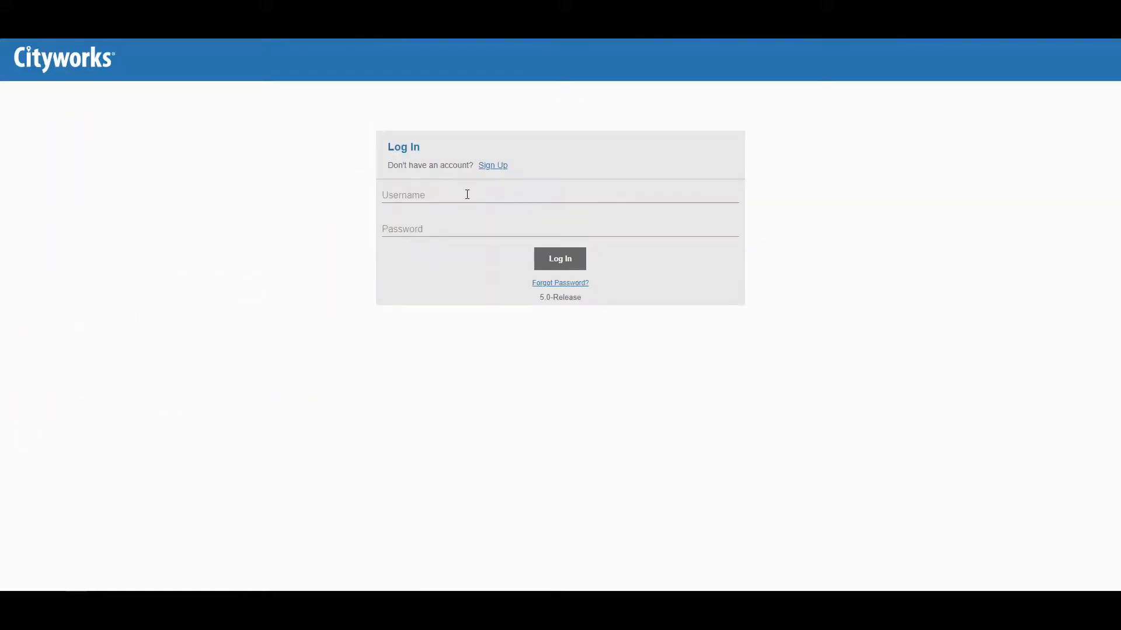
key("Tab")
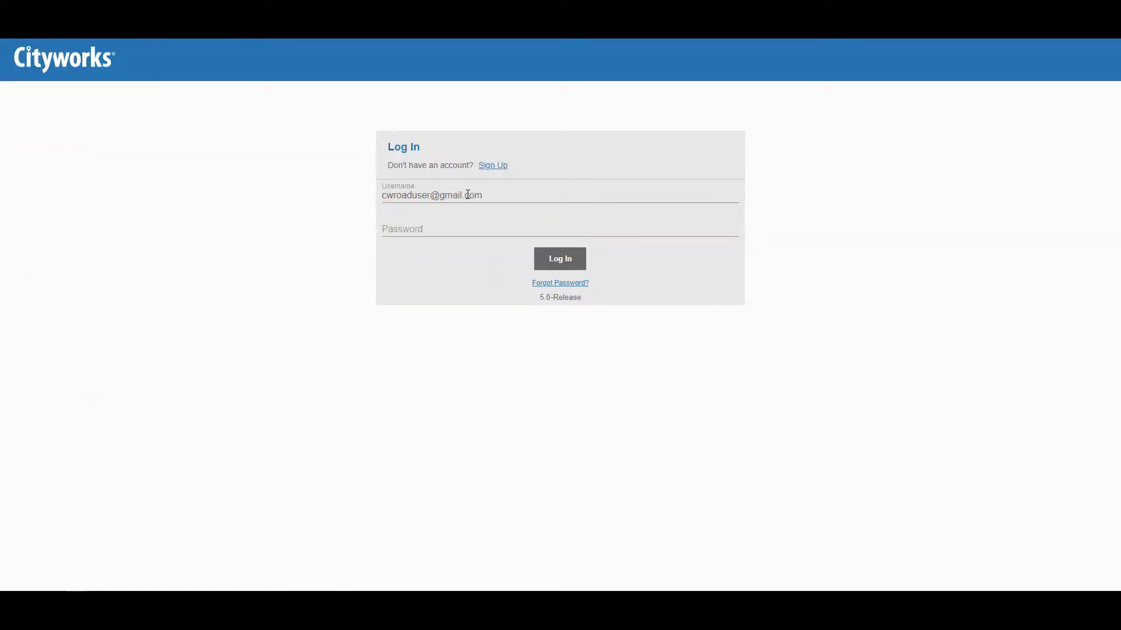
type("********")
left_click(568, 264)
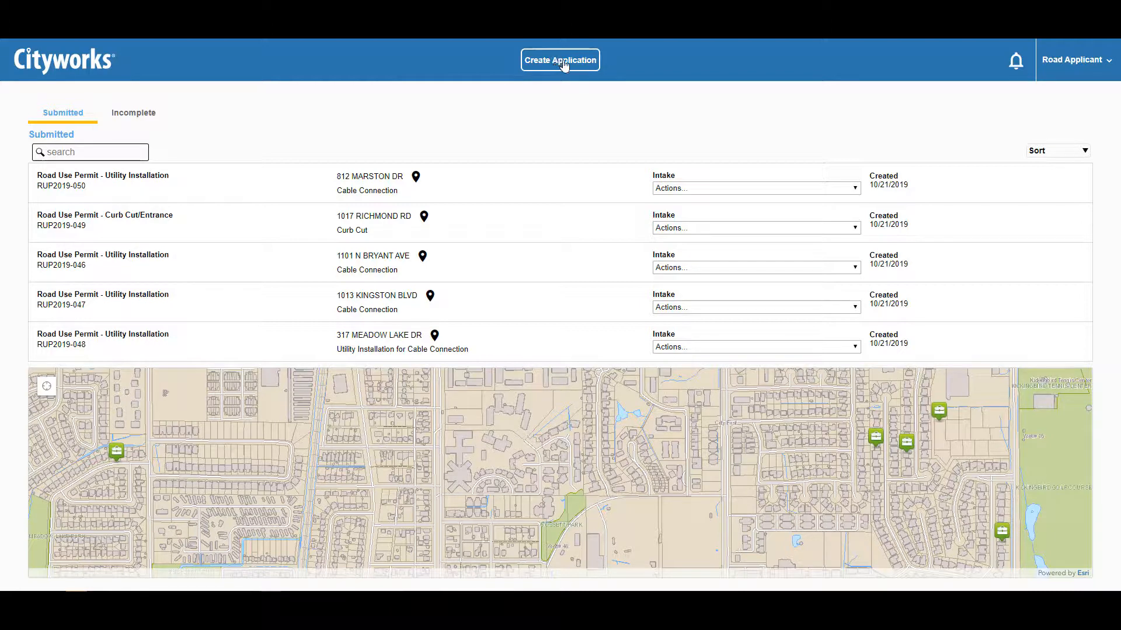
left_click(1016, 65)
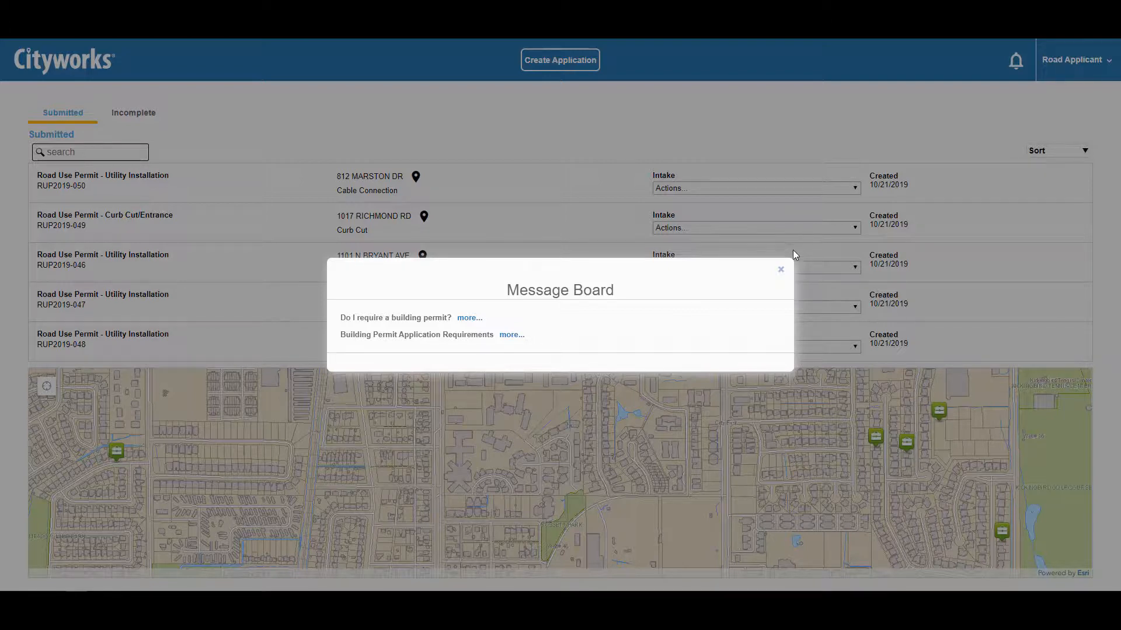
left_click(781, 269)
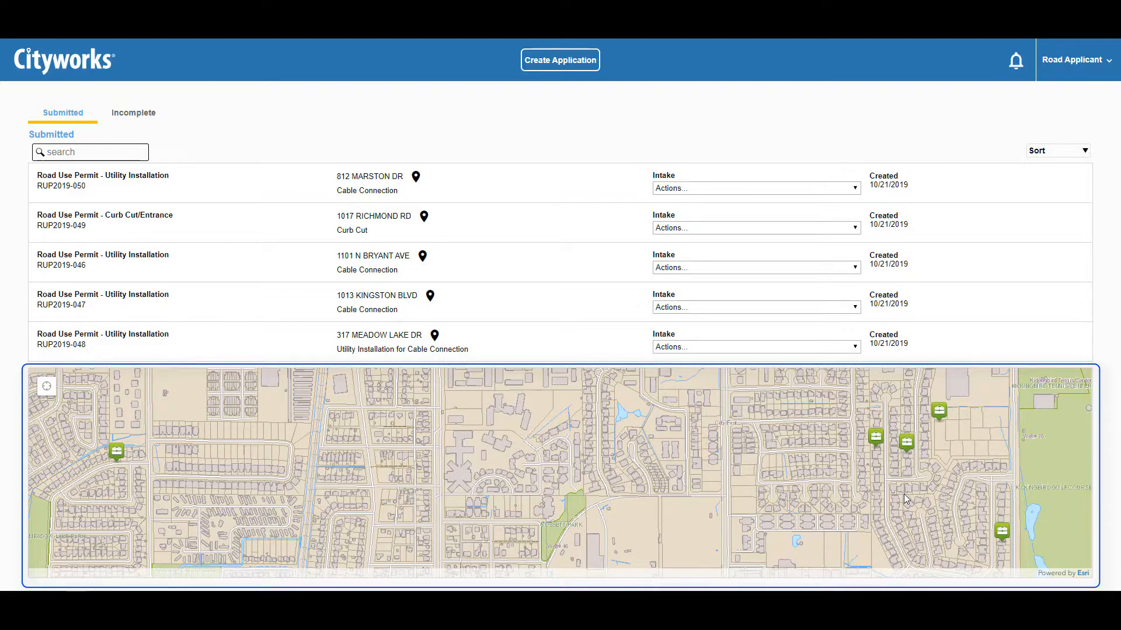
left_click(908, 447)
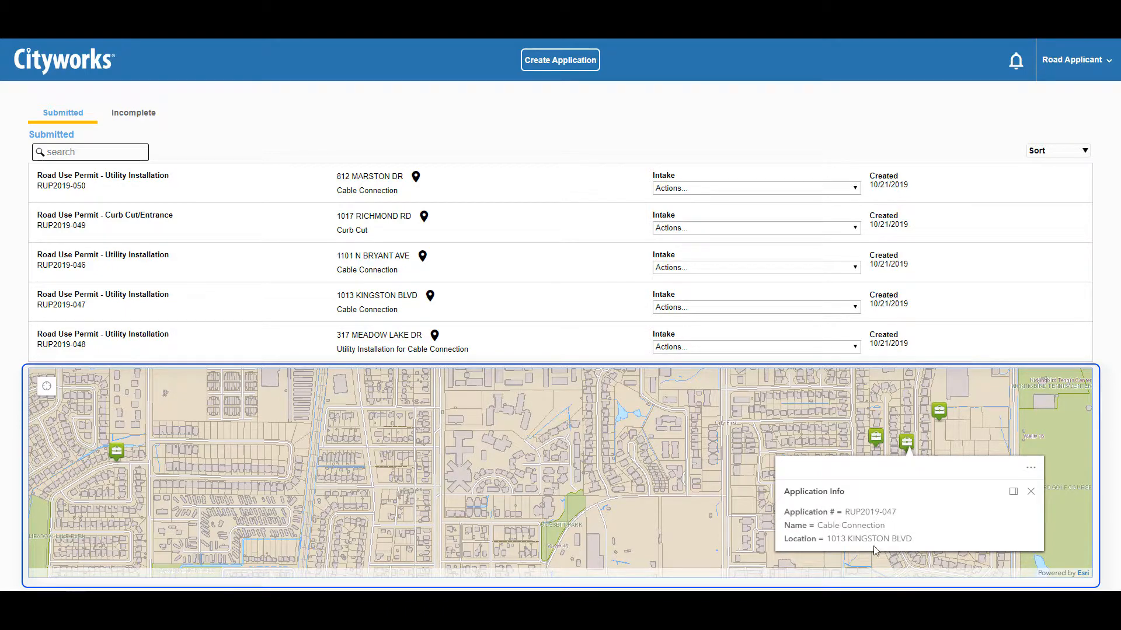
left_click(1030, 492)
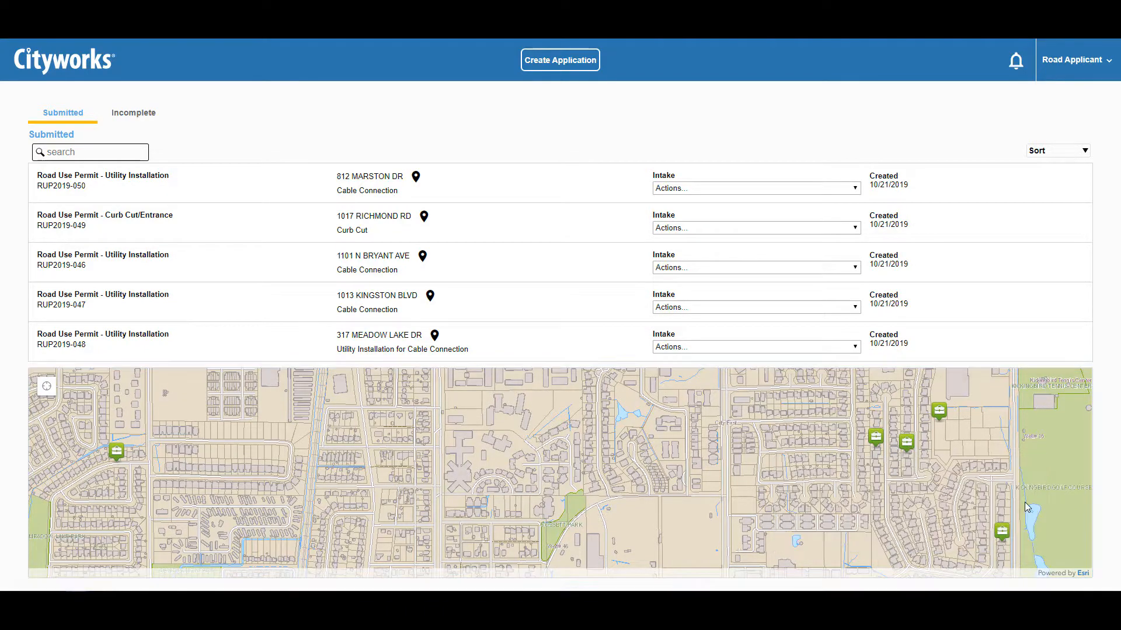
left_click(818, 189)
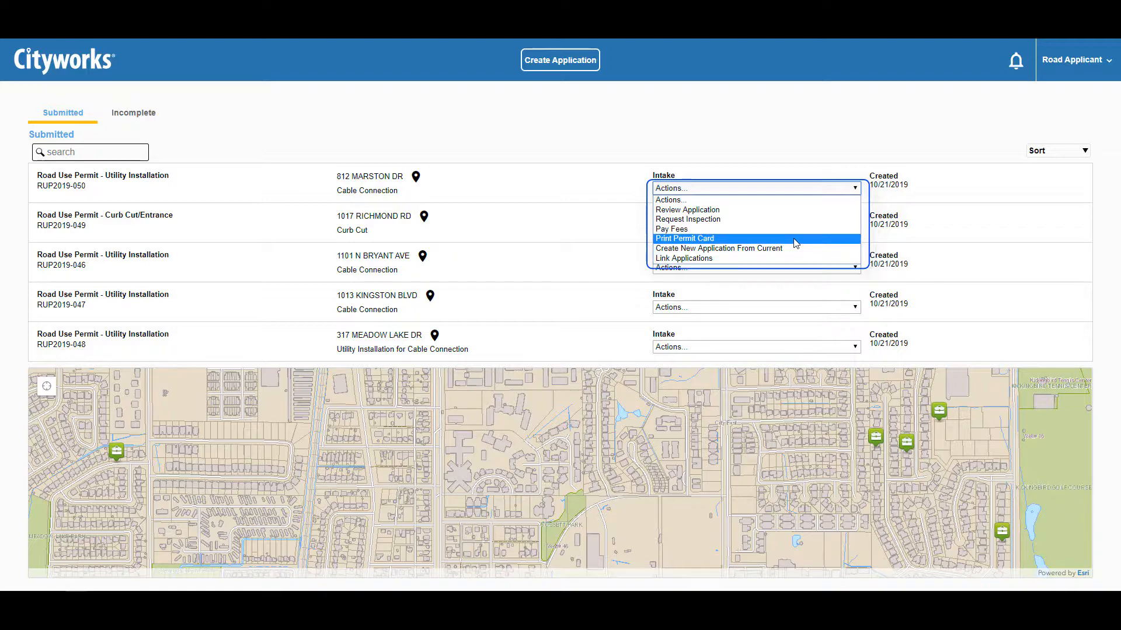
left_click(1038, 154)
left_click(1040, 154)
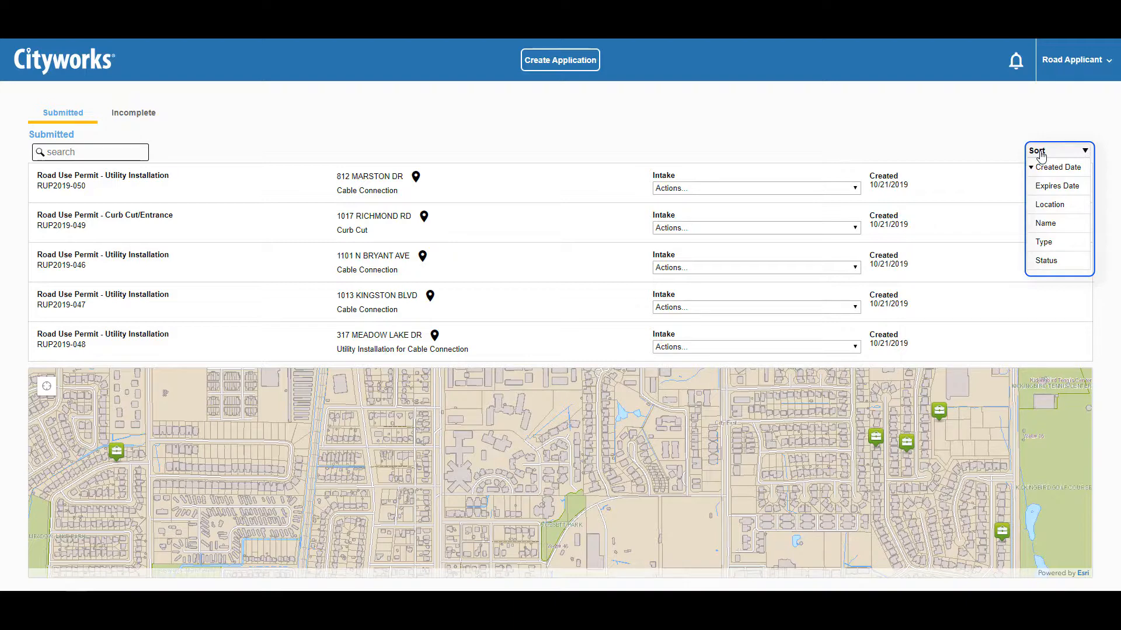
left_click(1039, 152)
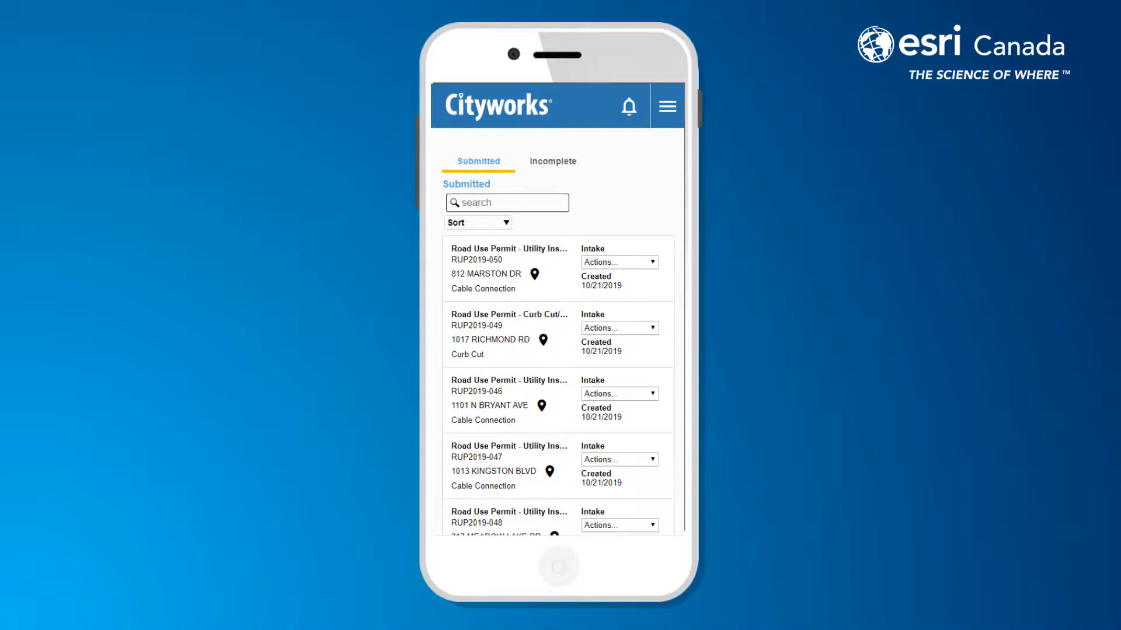
scroll(619, 279, "down", 3)
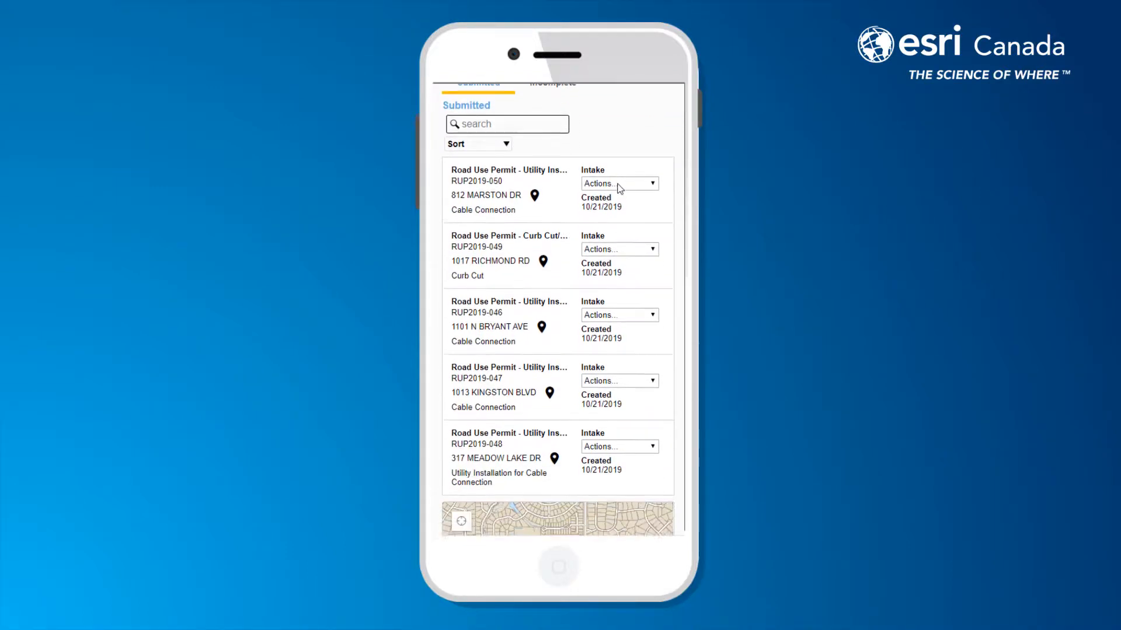
scroll(642, 372, "down", 3)
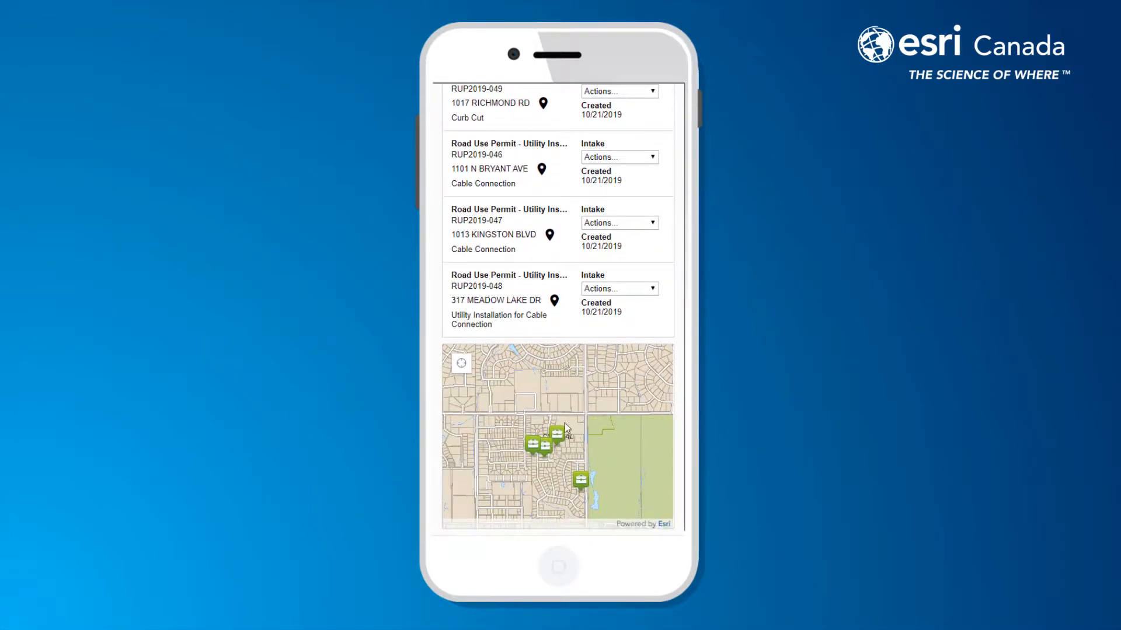
left_click(557, 435)
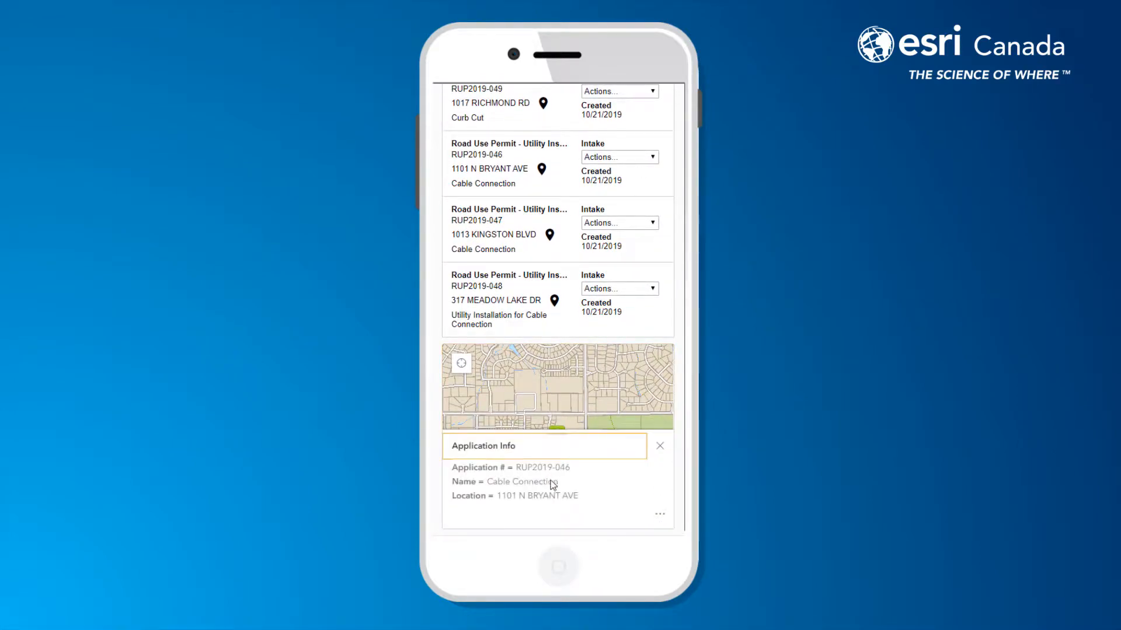
left_click(660, 445)
left_click(624, 290)
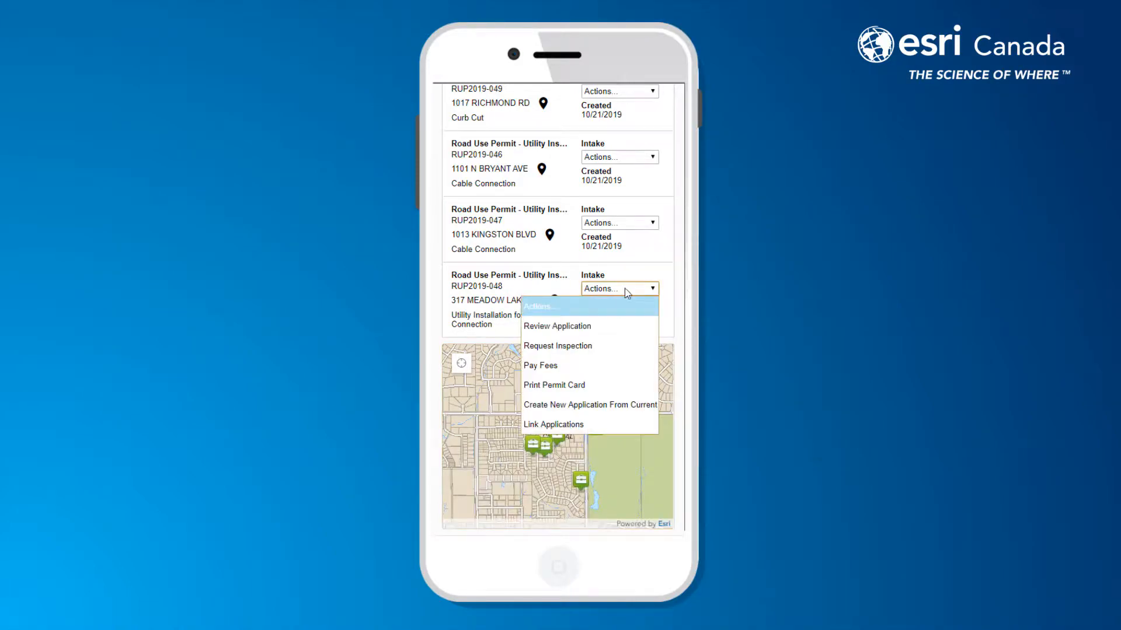
scroll(667, 373, "up", 3)
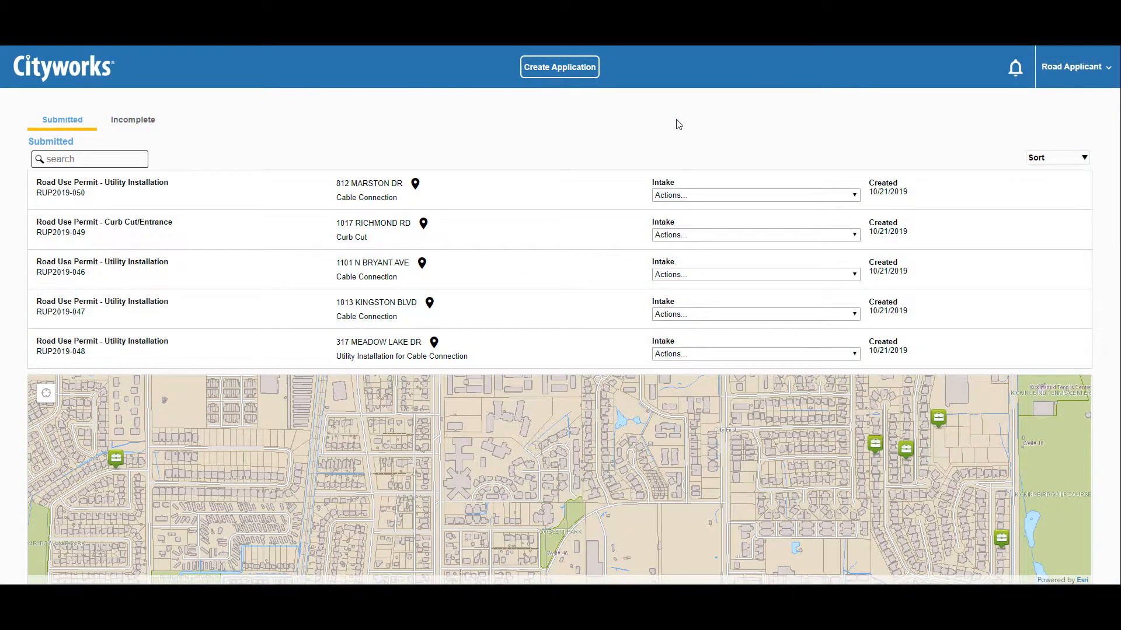
- Create a new Road Occupancy application, check the Utility Installation help, and begin that form
left_click(553, 69)
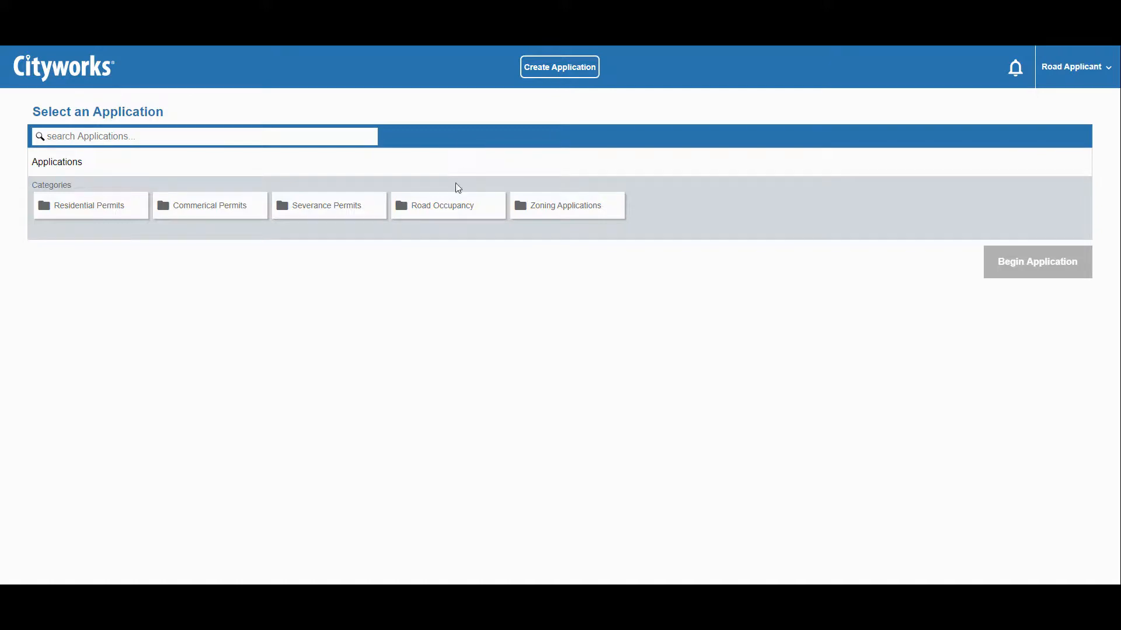
left_click(449, 210)
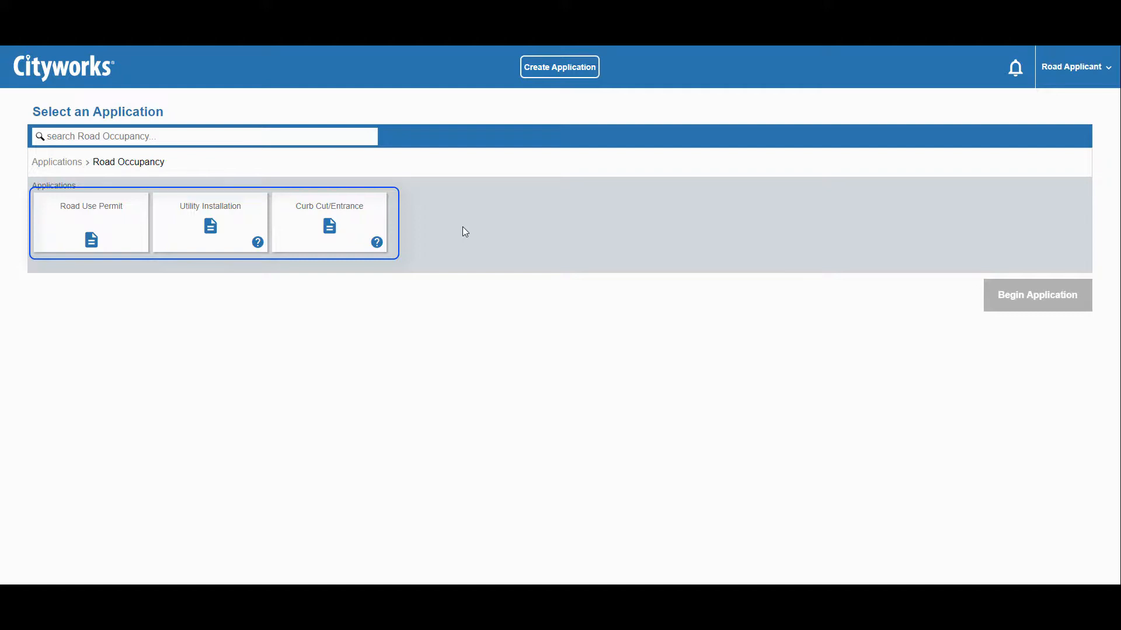
left_click(258, 243)
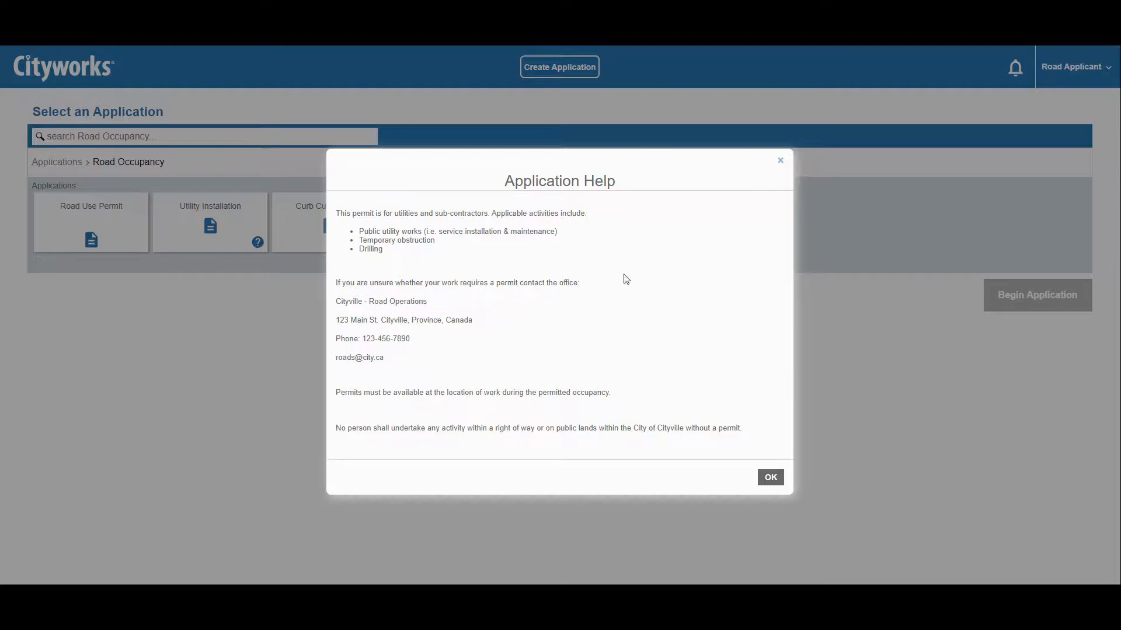
left_click(772, 477)
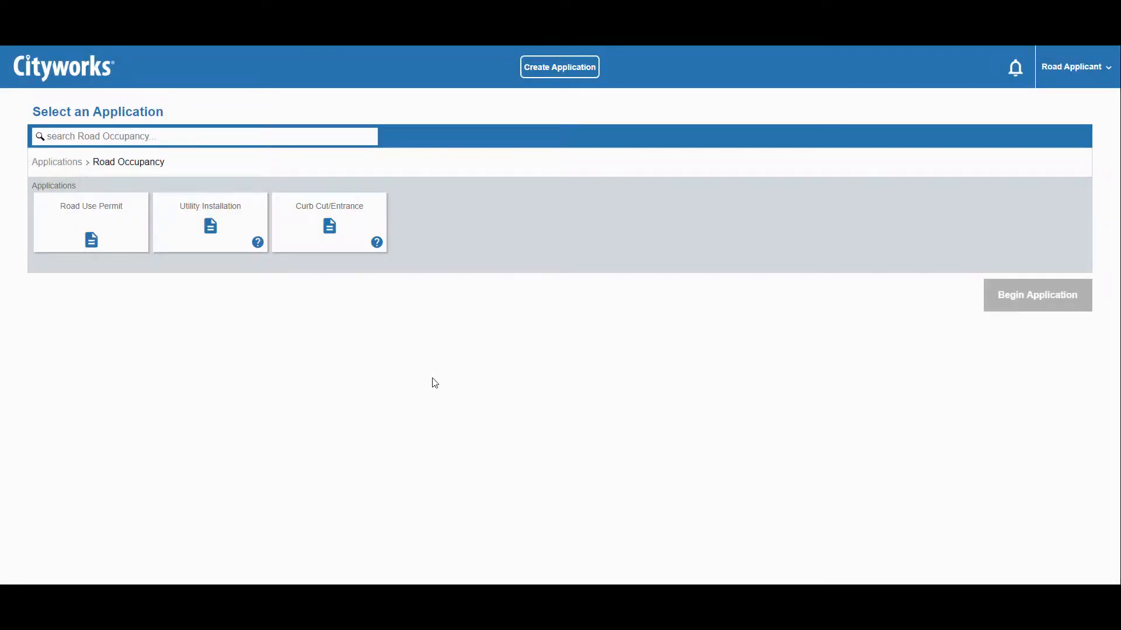
left_click(212, 212)
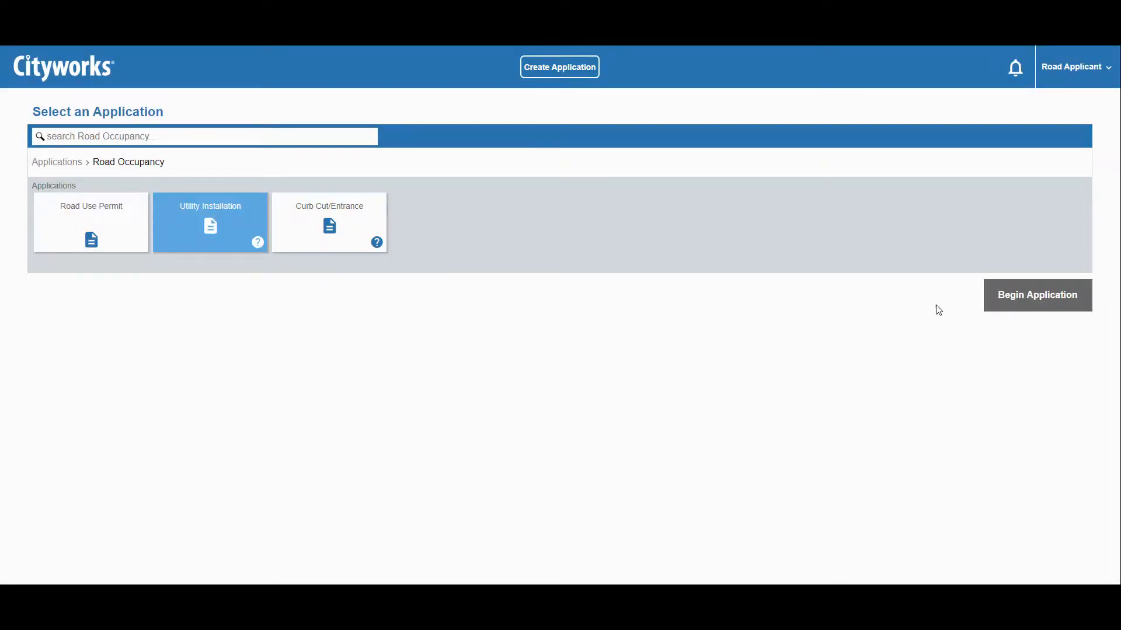
left_click(1004, 297)
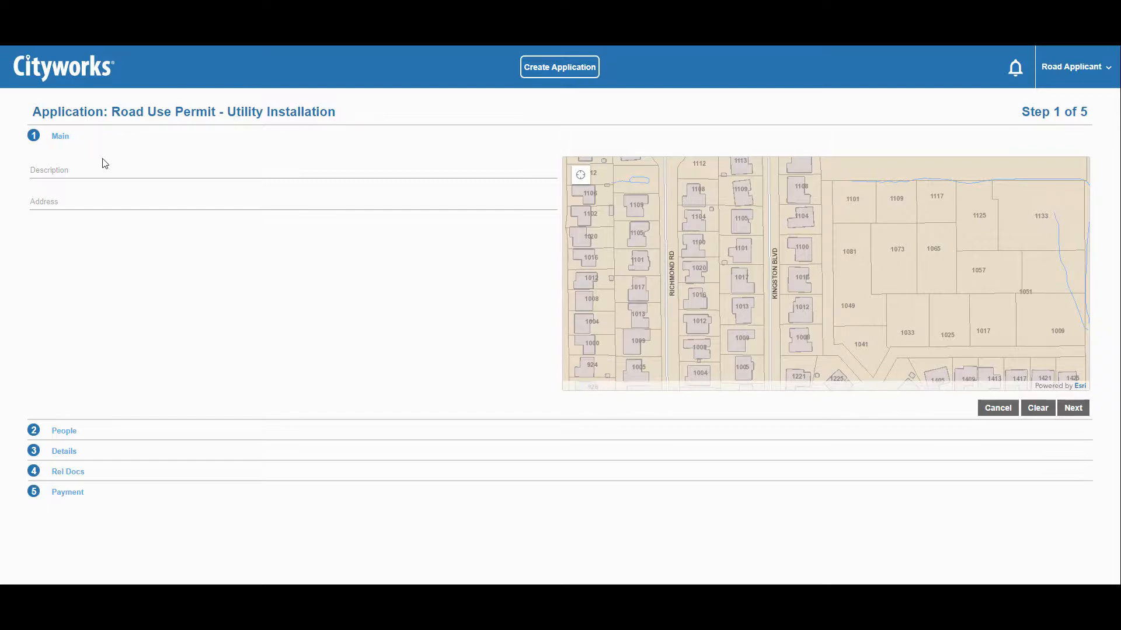
left_click(127, 174)
type("Cable Connection")
key("Tab")
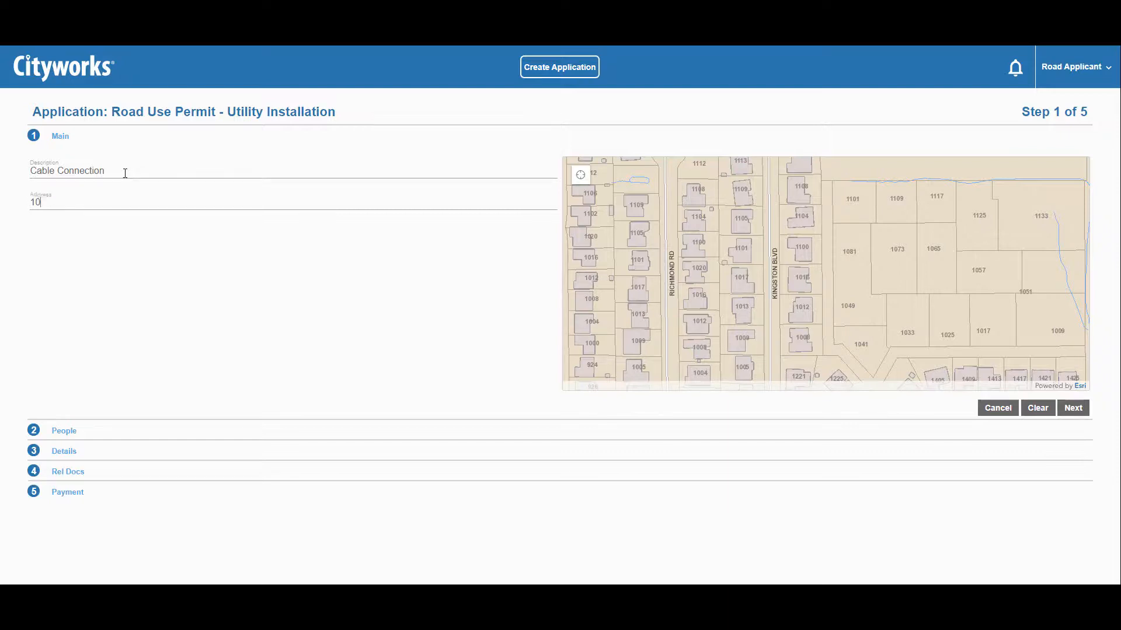
key("Return")
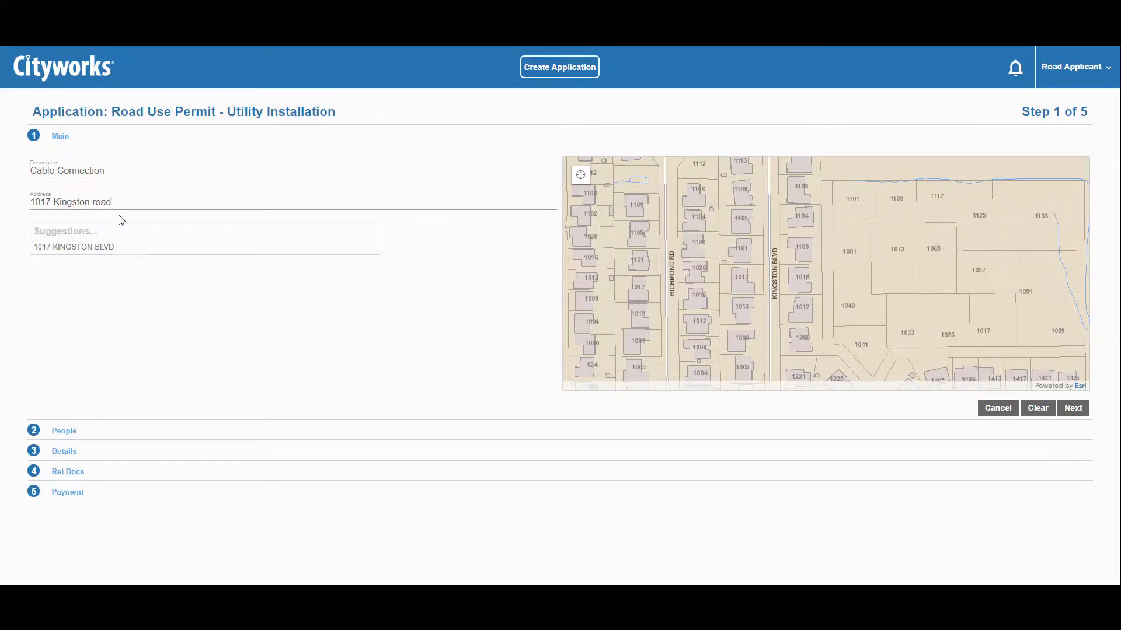
left_click_drag(109, 202, 16, 201)
key("BackSpace")
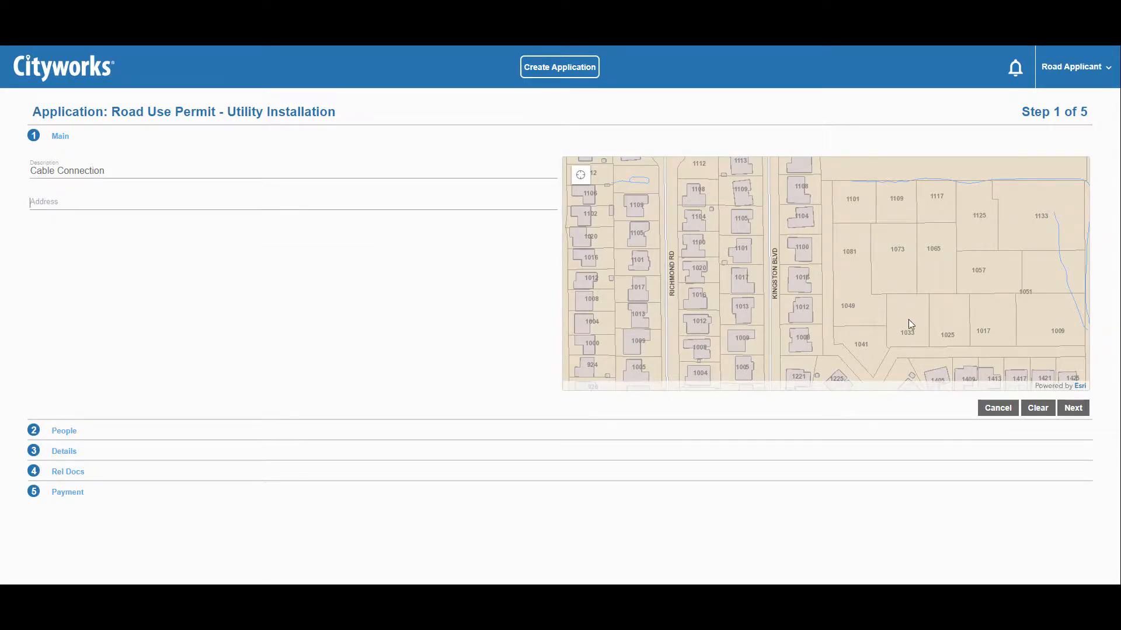
left_click(745, 278)
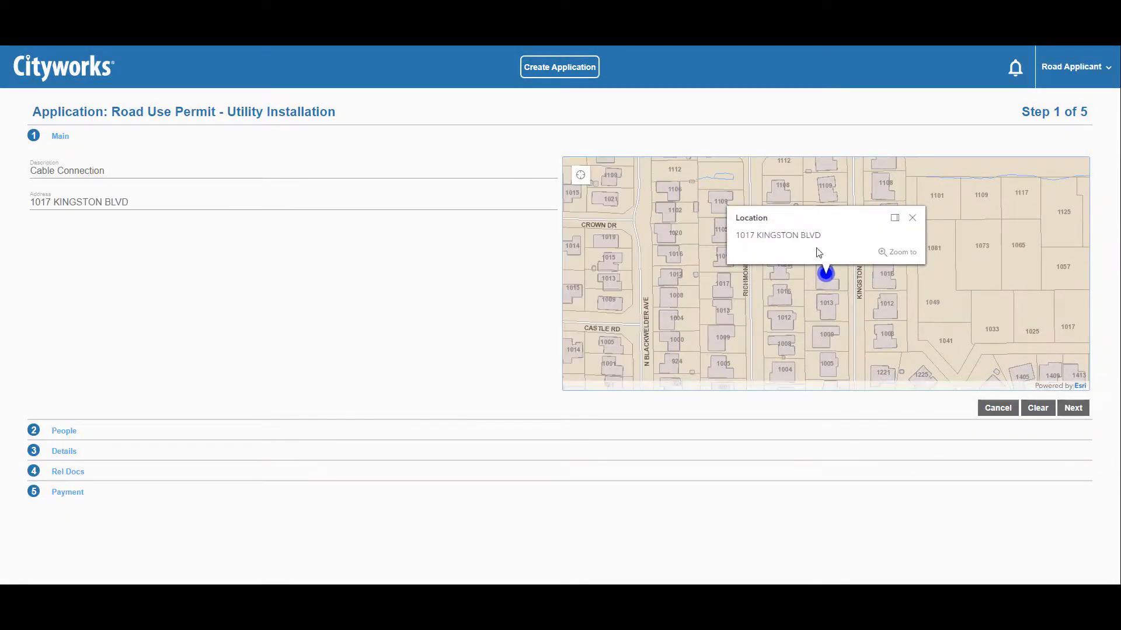
left_click(1069, 409)
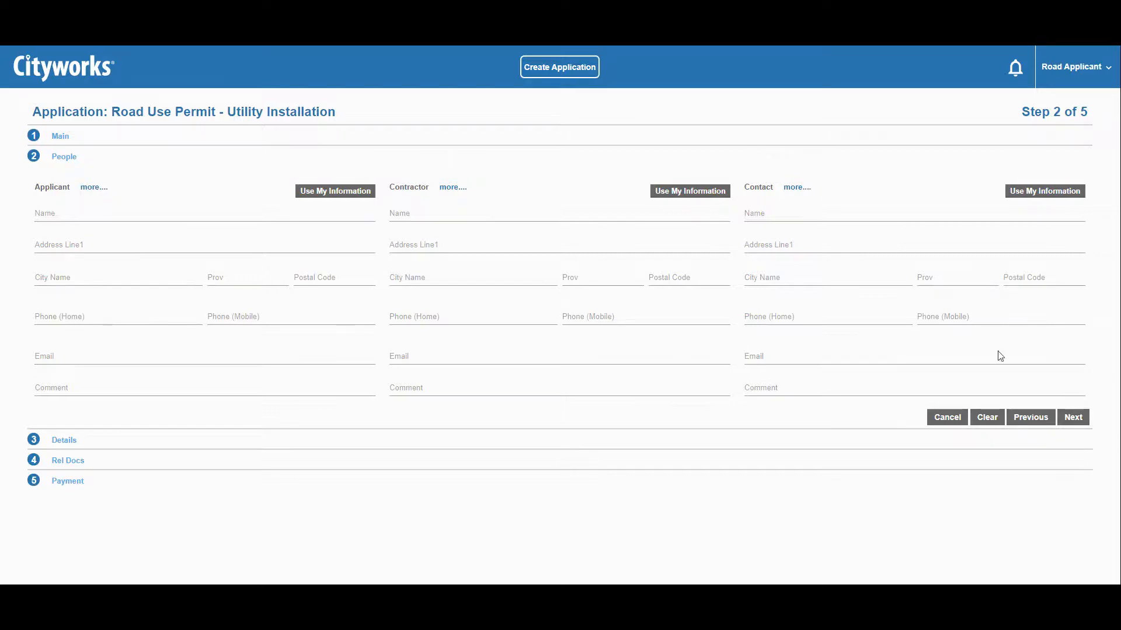
- Fill Applicant, Contractor and Contact with the account holder's own information, then continue to Details
left_click(356, 192)
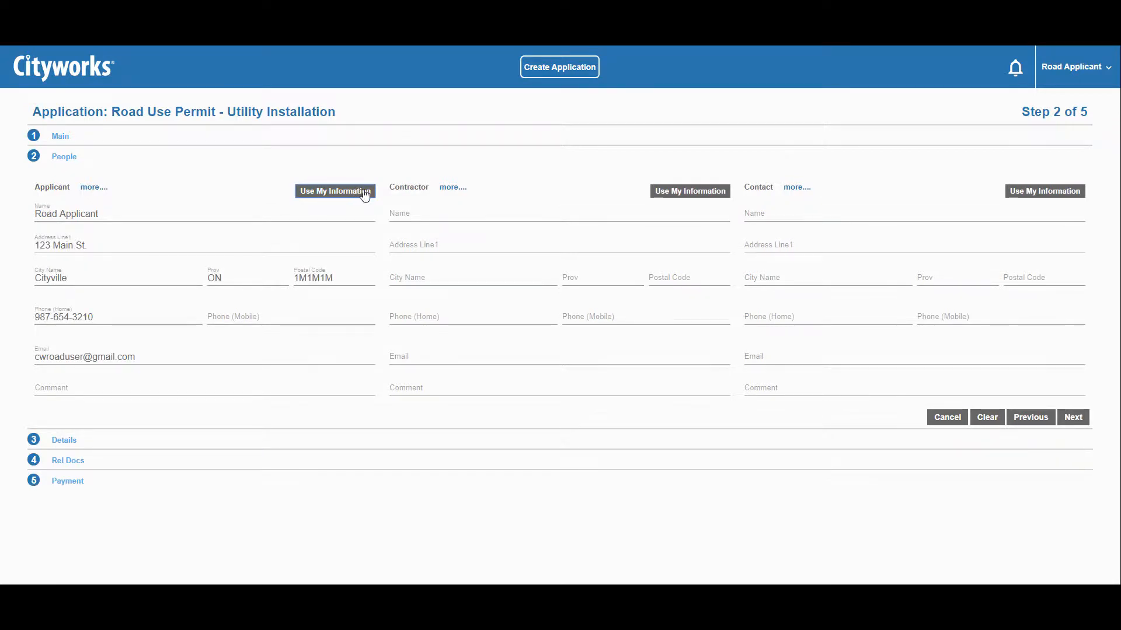
left_click(675, 192)
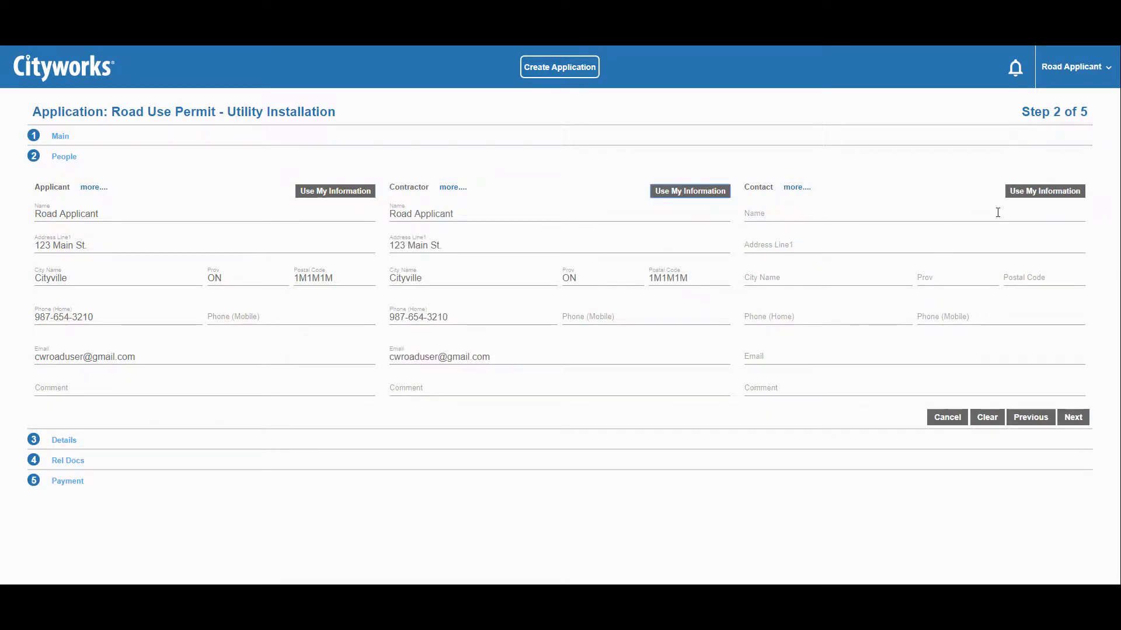
left_click(1021, 193)
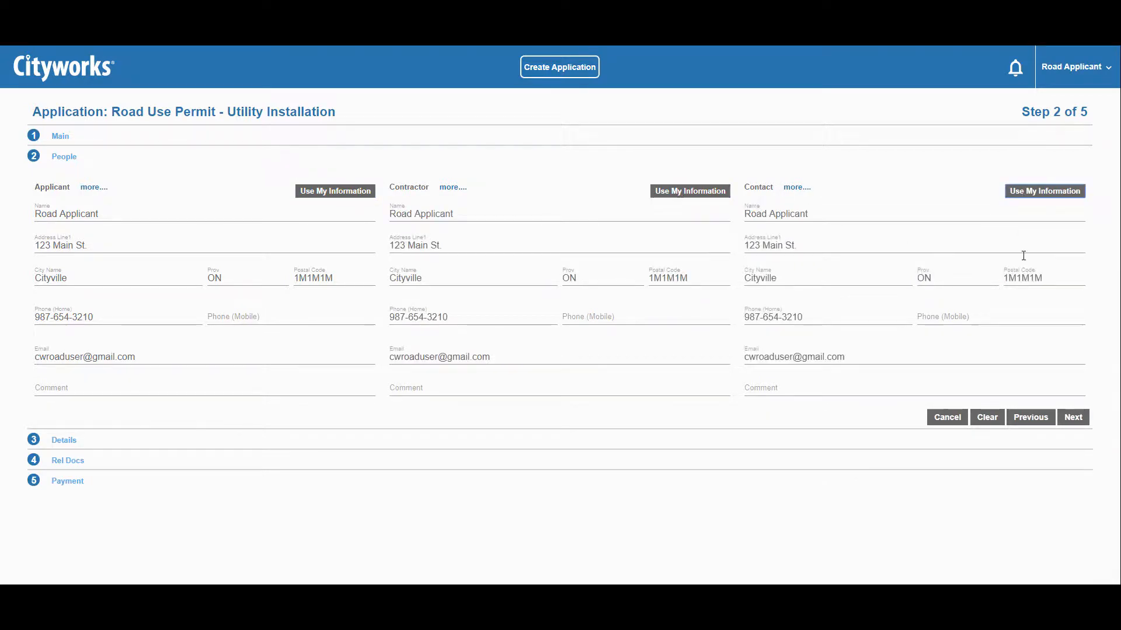
left_click(1073, 416)
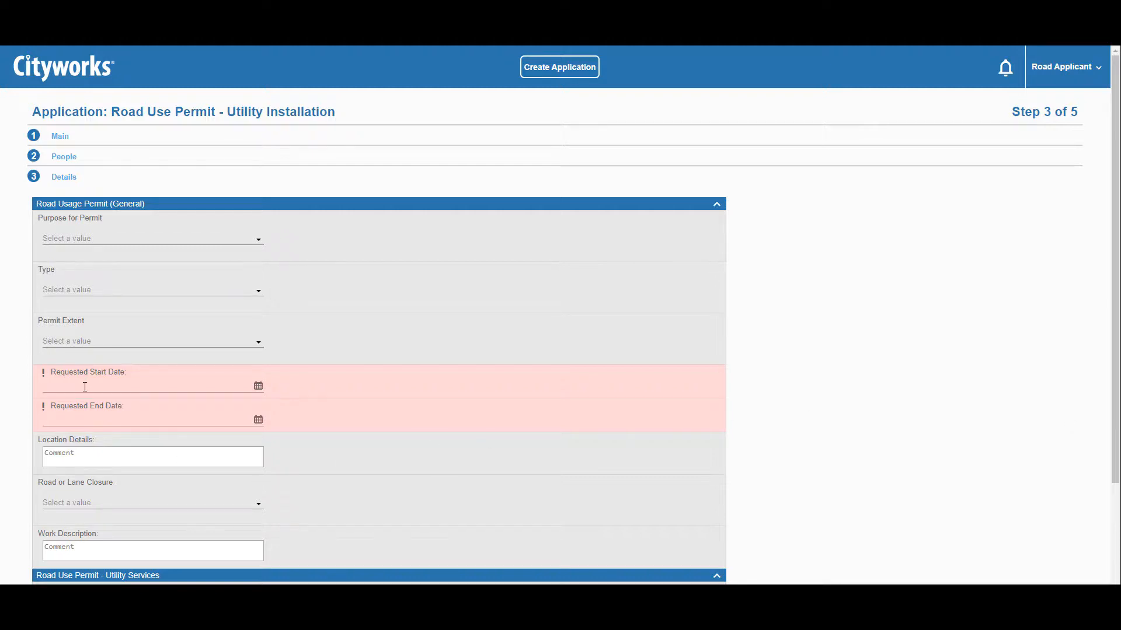
- Set Purpose to Planned Maintenance, Type to Short Service and Permit Extent to Lane
left_click(82, 240)
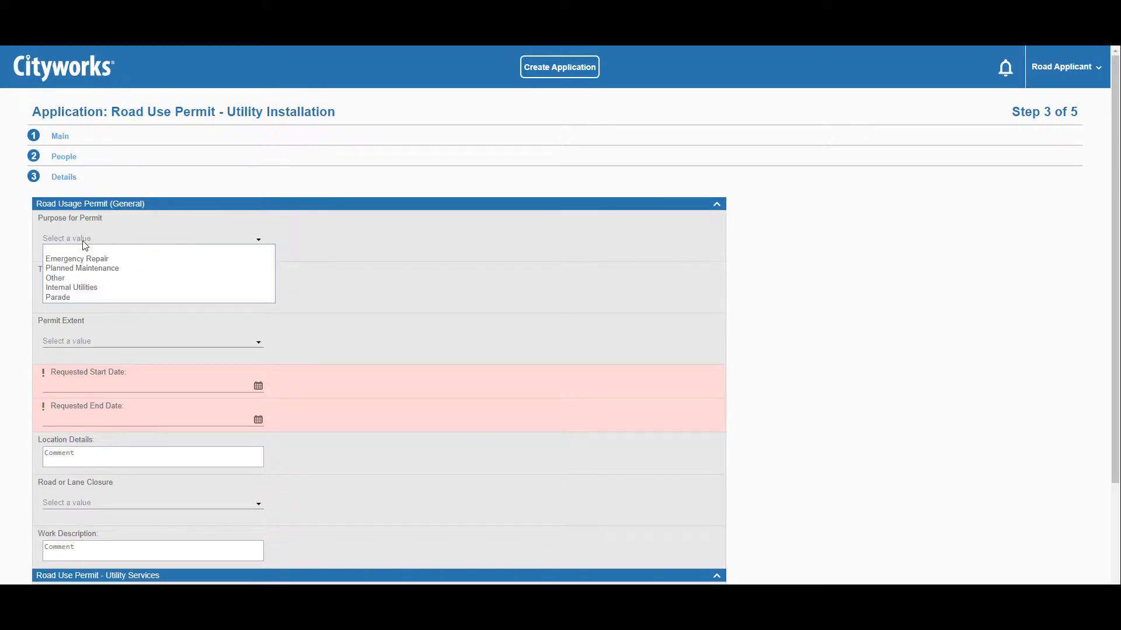
left_click(100, 269)
left_click(94, 290)
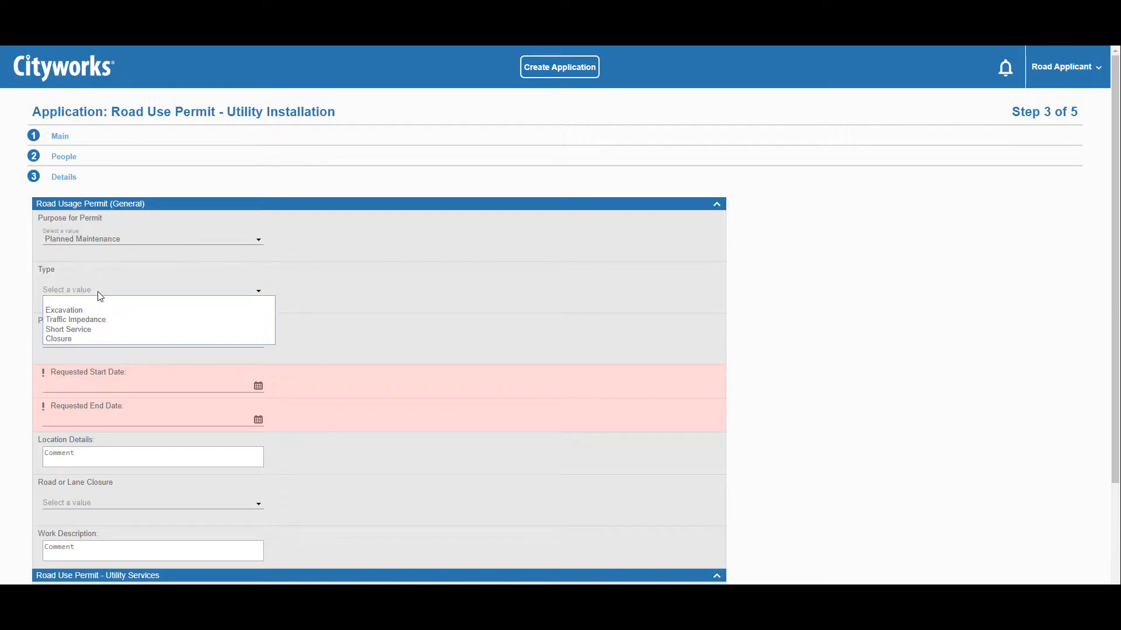
left_click(107, 330)
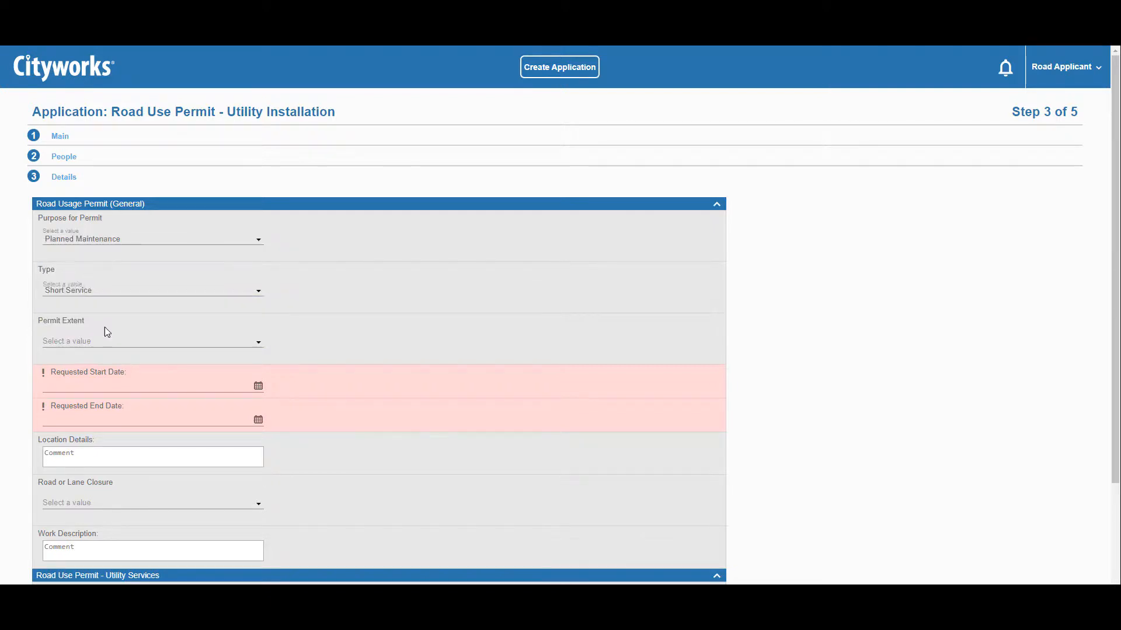
left_click(99, 340)
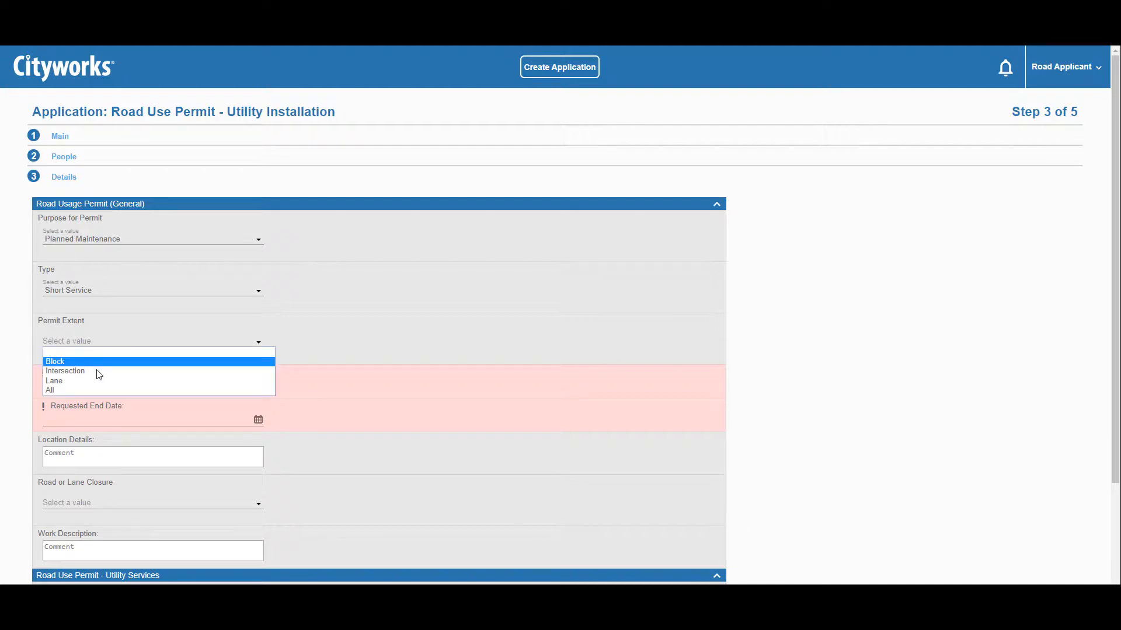
left_click(97, 380)
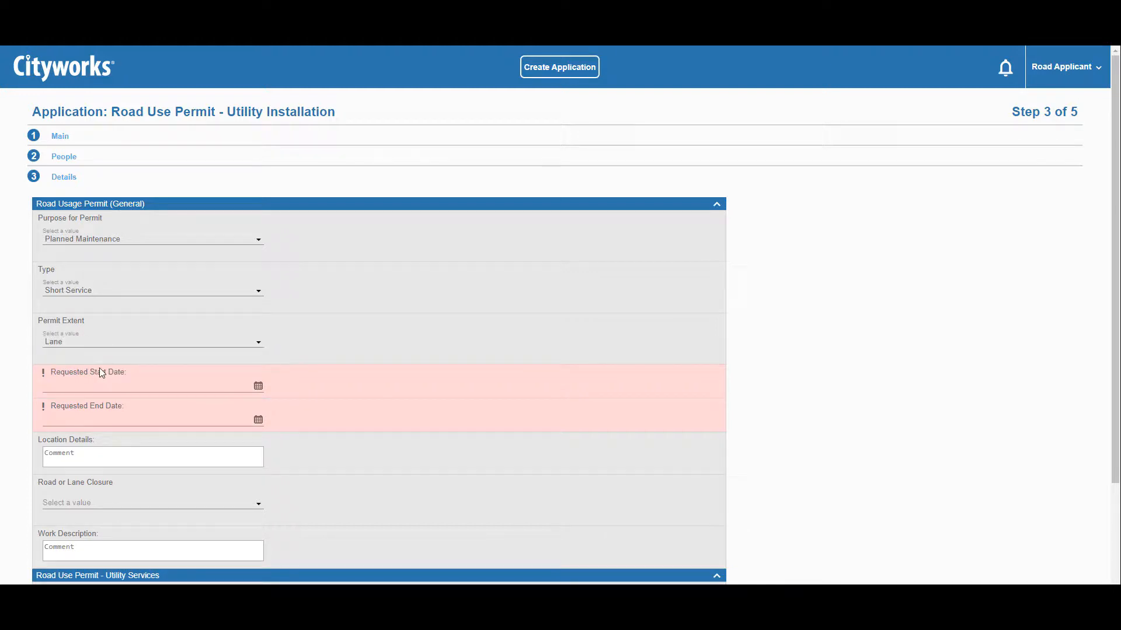
- Set the requested start date to 10/22/2019 and end date to 10/31/2019
left_click(258, 387)
left_click(96, 532)
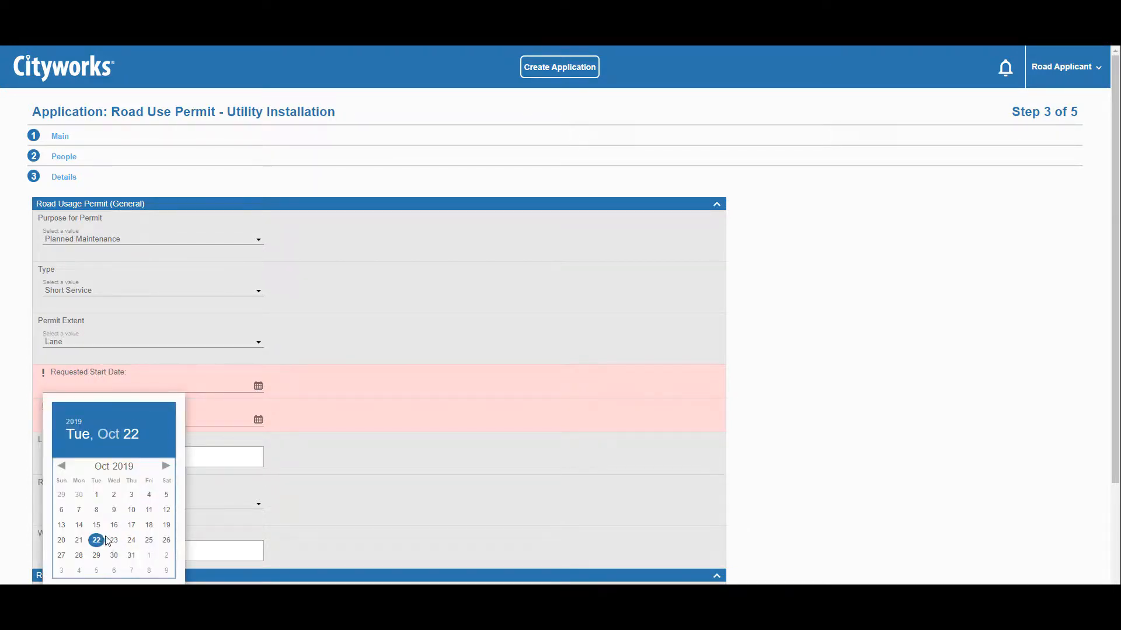
left_click(195, 516)
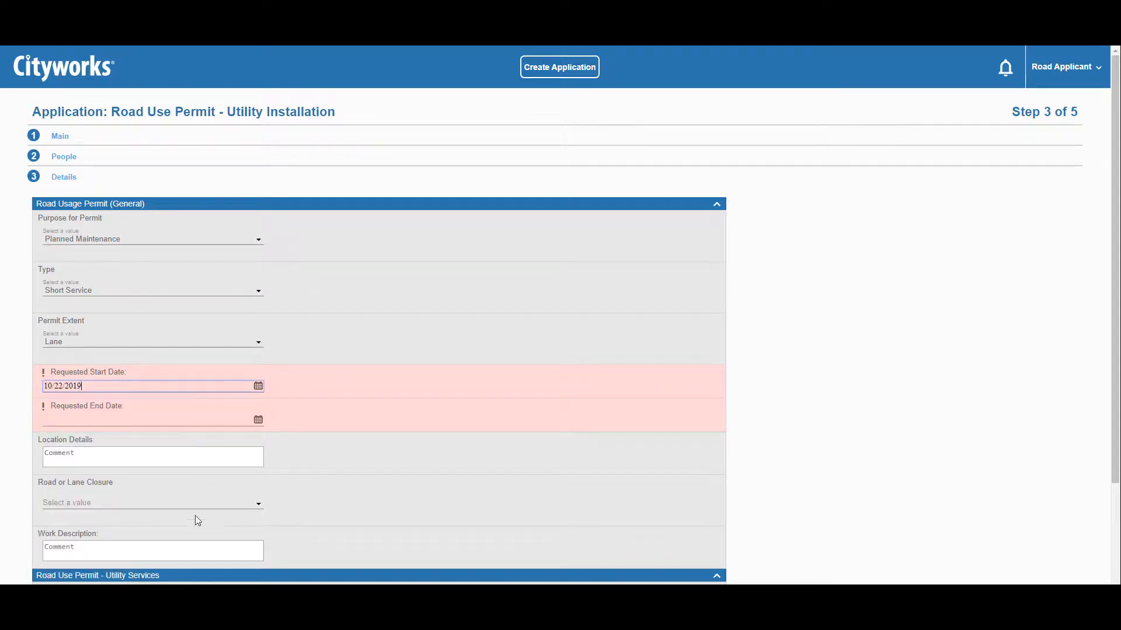
left_click(258, 420)
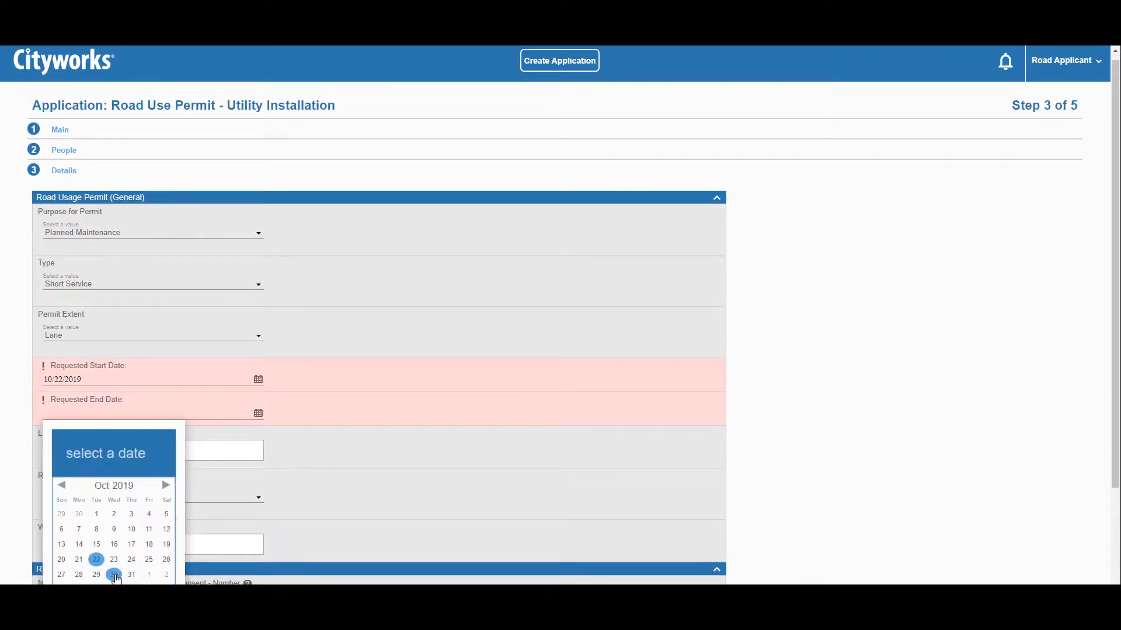
left_click(131, 575)
scroll(223, 543, "down", 2)
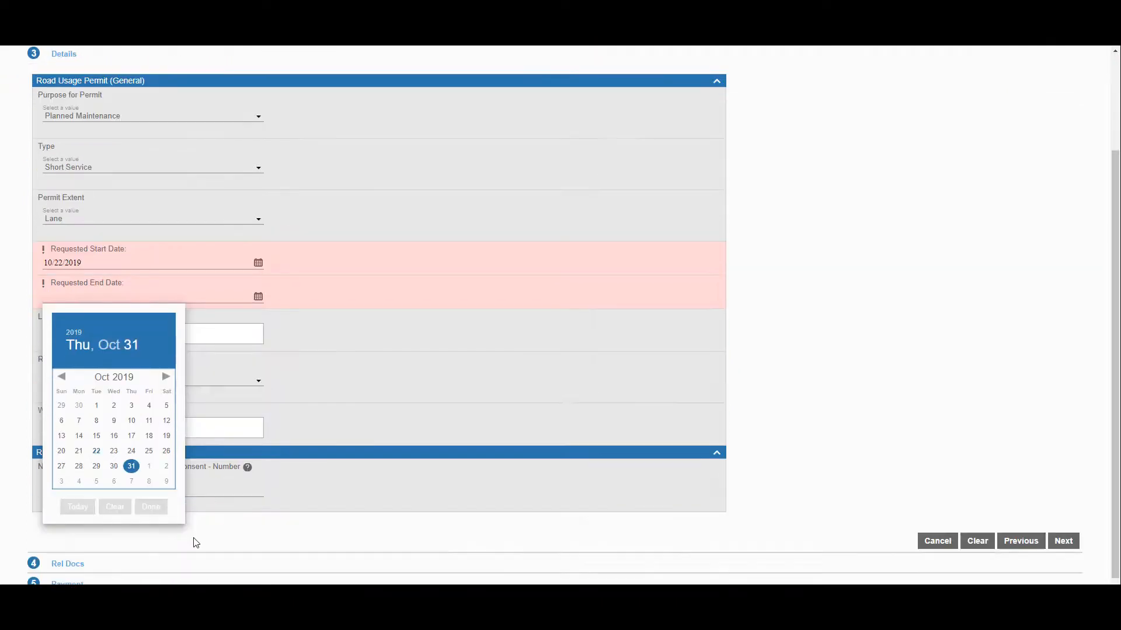
left_click(150, 508)
- Enter location 'Test', Full Lane closure, work description 'required work' and the authorization number, then continue
left_click(145, 337)
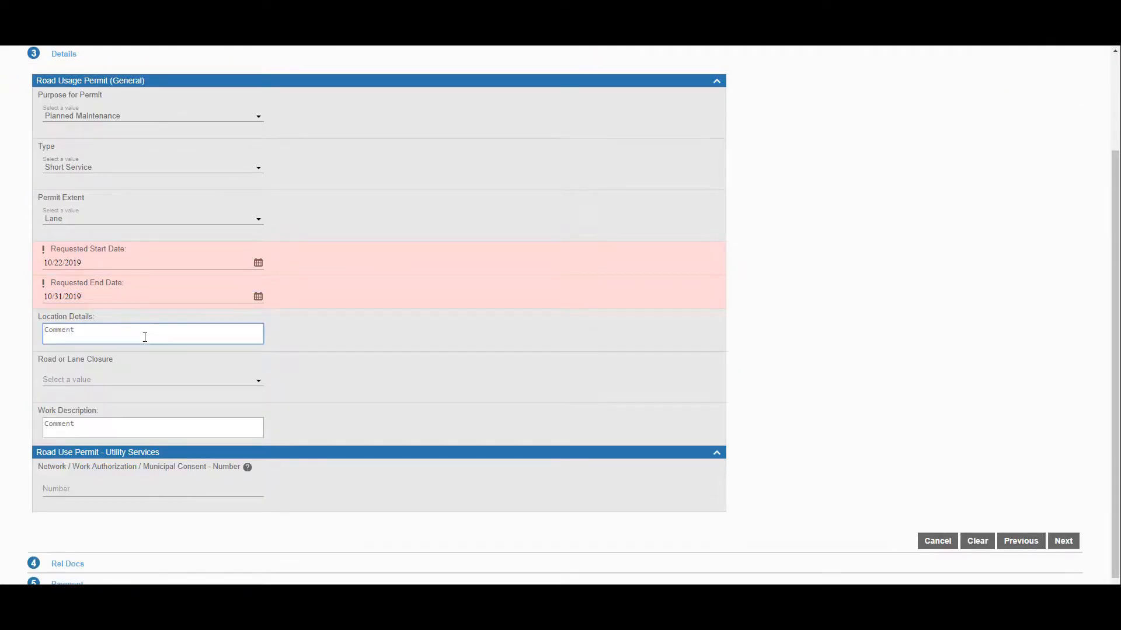
type("Test")
left_click(245, 380)
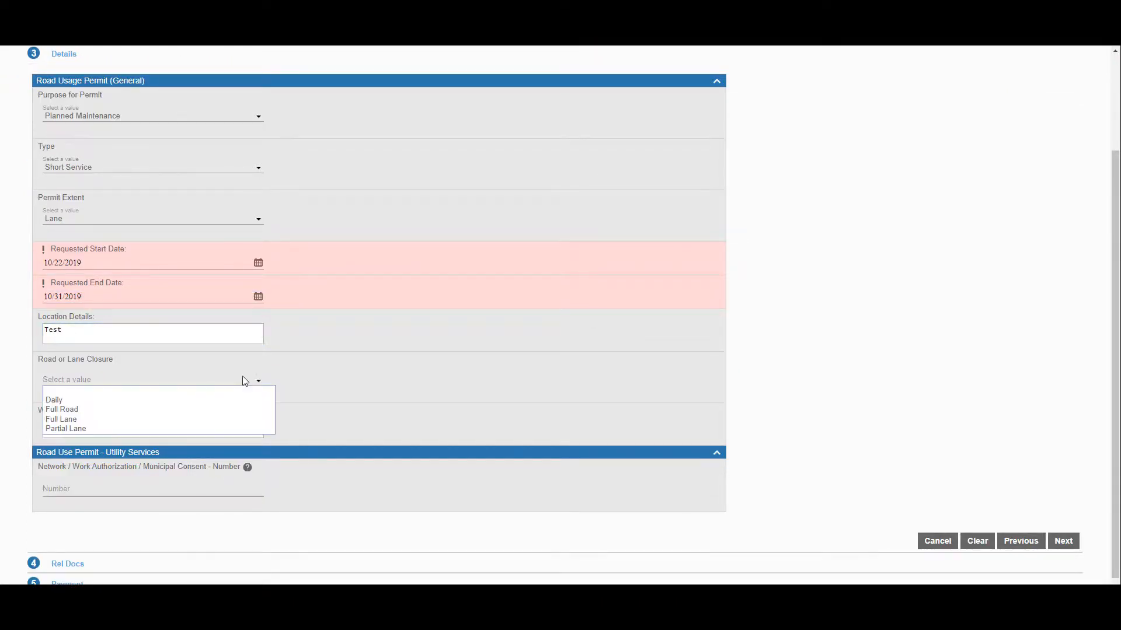
left_click(214, 426)
scroll(175, 414, "down", 1)
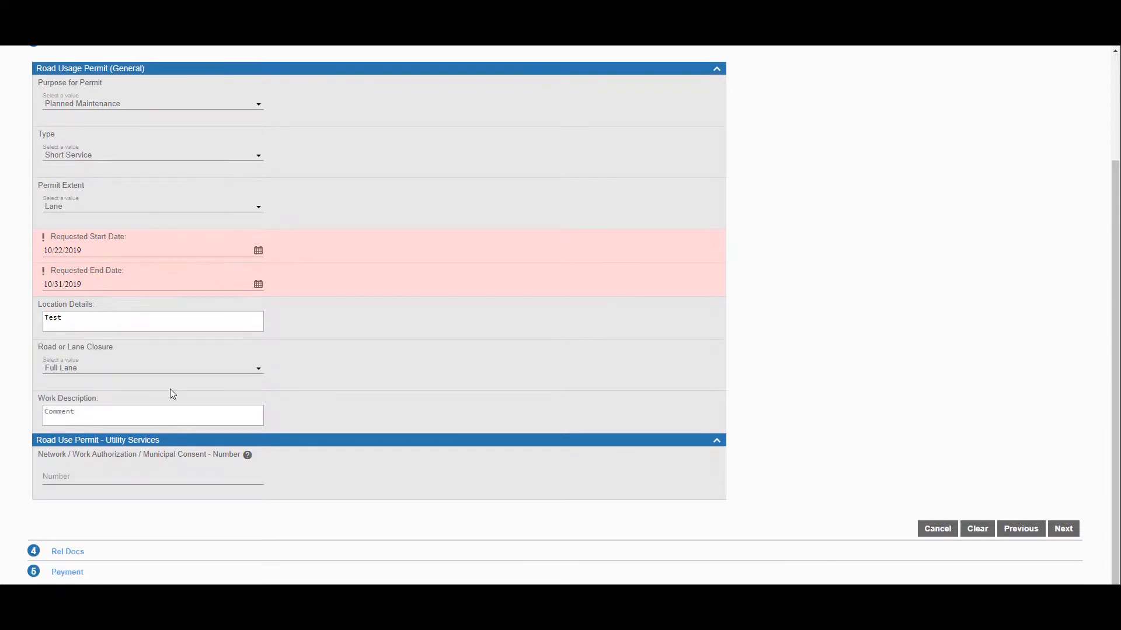
left_click(132, 416)
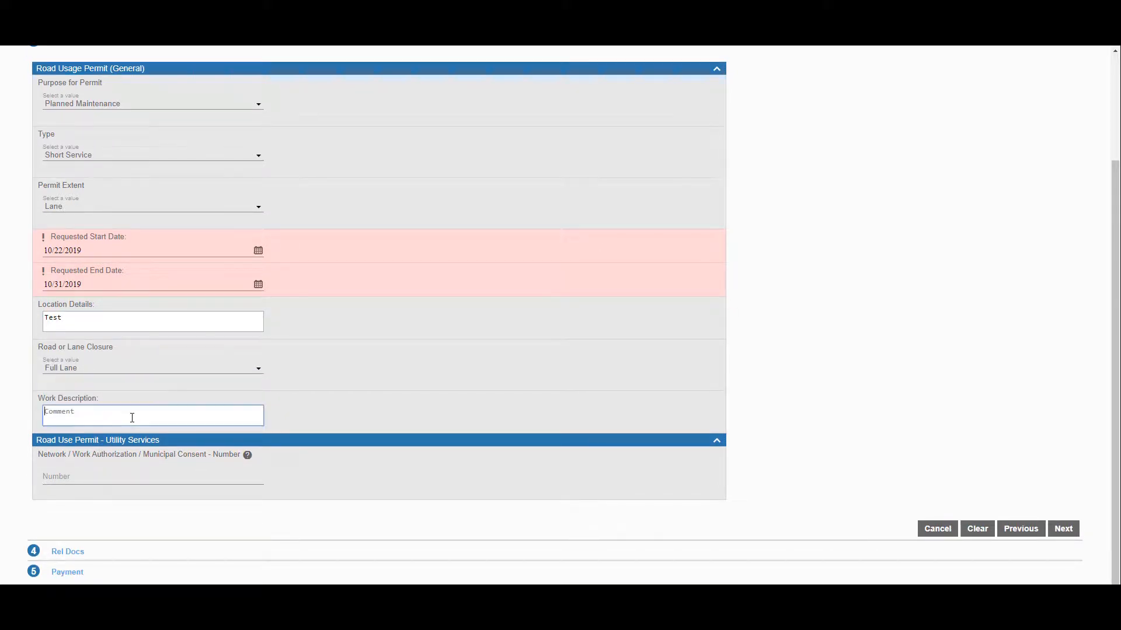
type("required work")
left_click(291, 462)
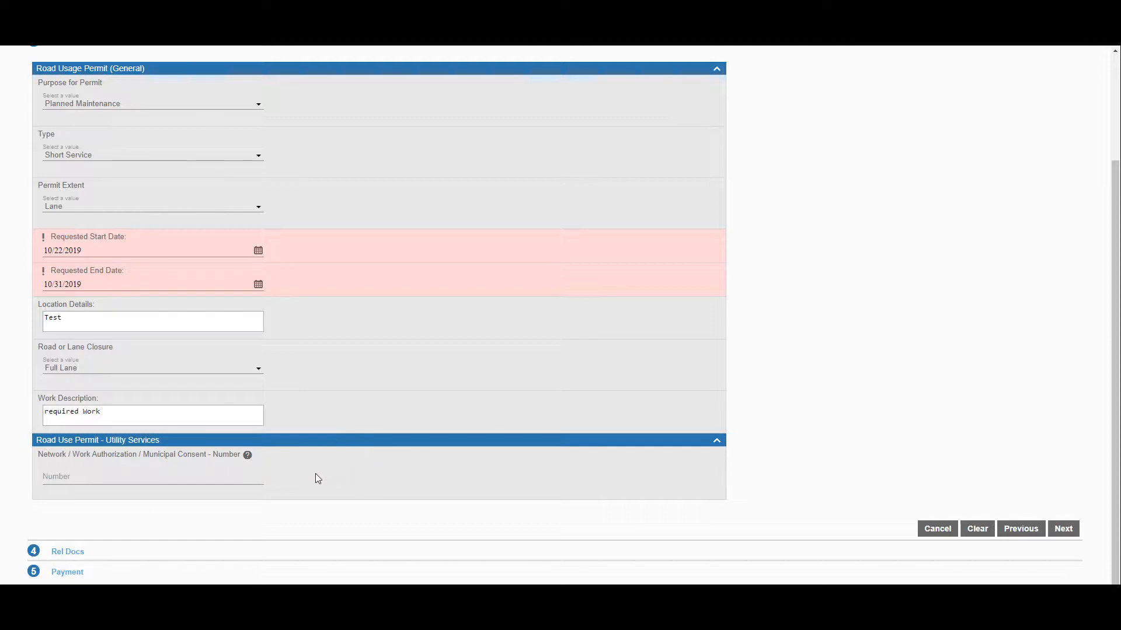
type("654881")
left_click(1061, 529)
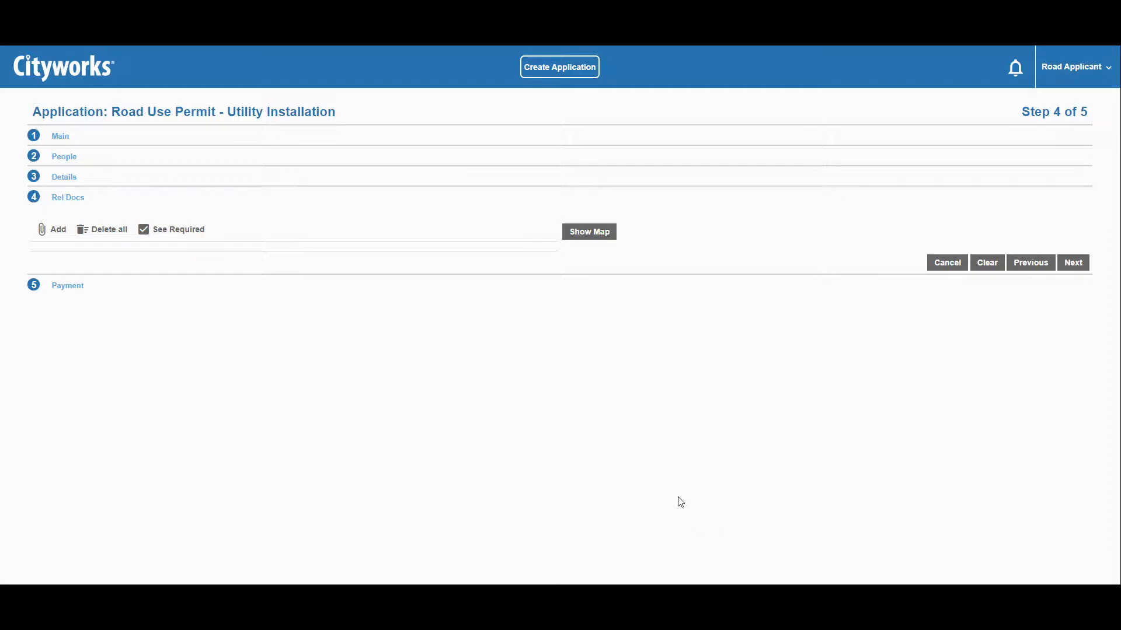
- Check the required documents and bring up the map for drawing
left_click(190, 230)
left_click(588, 236)
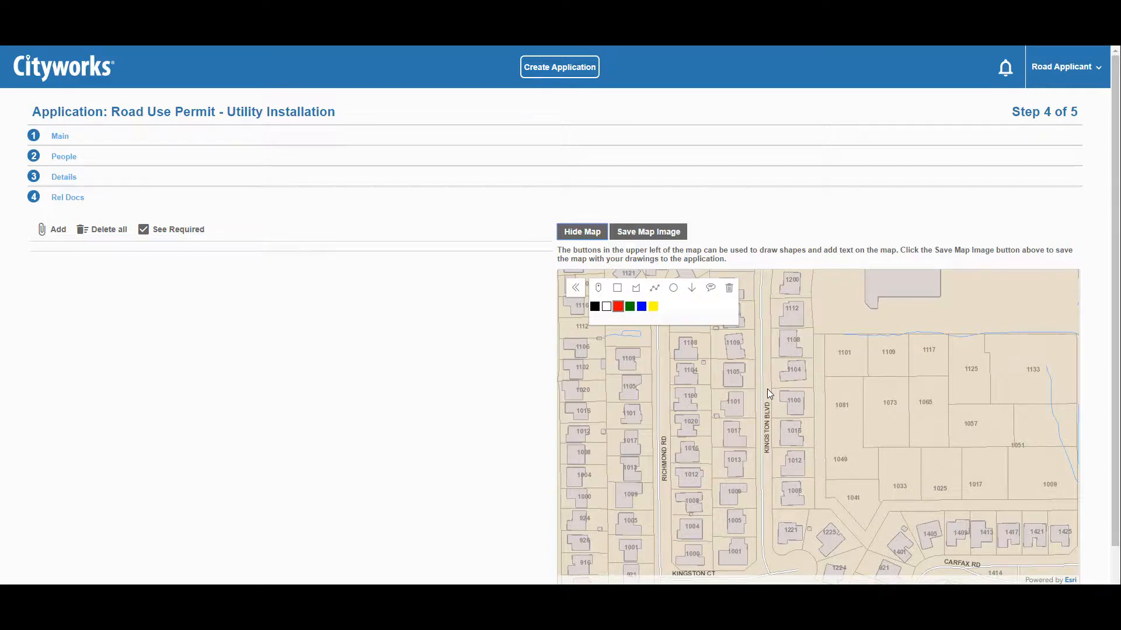
- Draw a red line along Kingston Blvd and save the map as MapDrawing.png
left_click(619, 309)
left_click(655, 288)
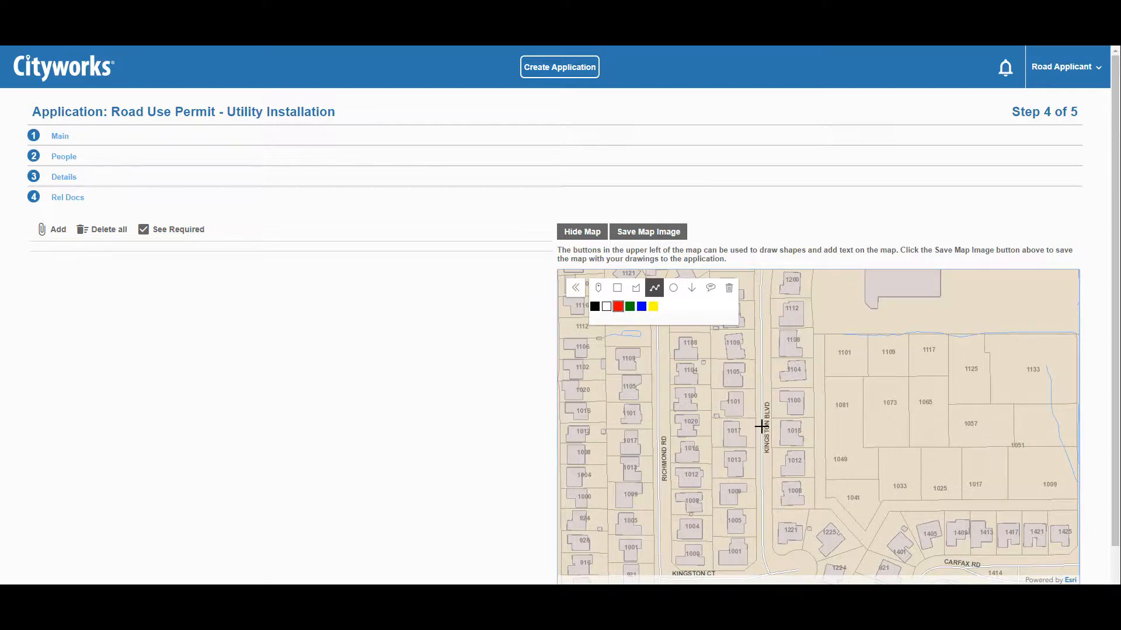
left_click_drag(763, 426, 761, 449)
left_click(640, 236)
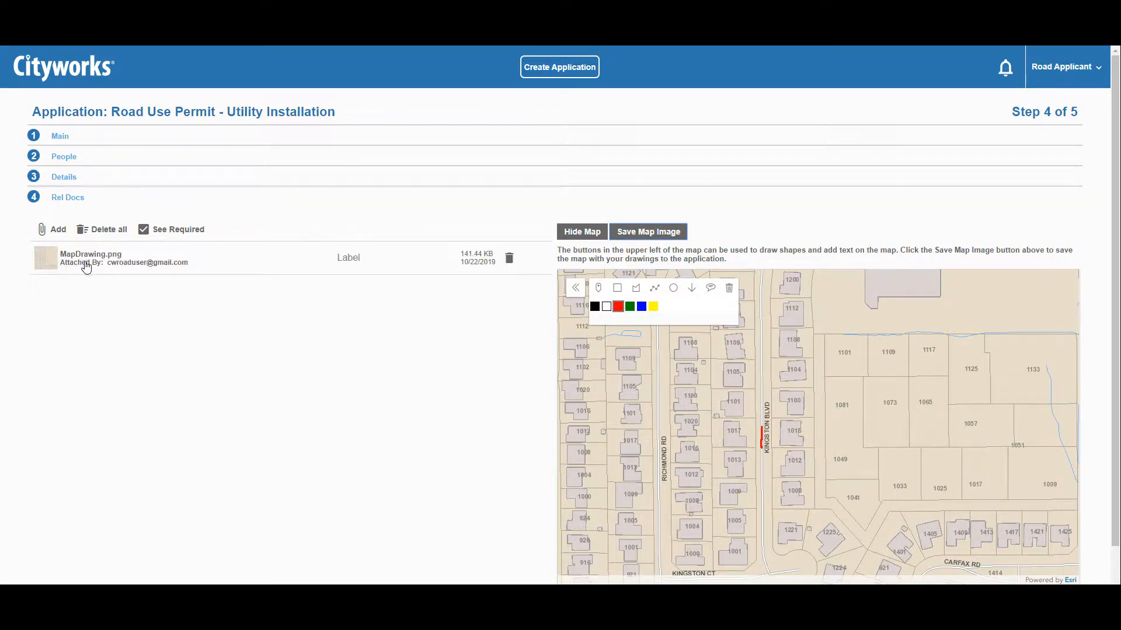
- Label the map image Map Drawing and upload Certificate Of Insurance.pdf and Traffic Control Plan.pdf
left_click(344, 256)
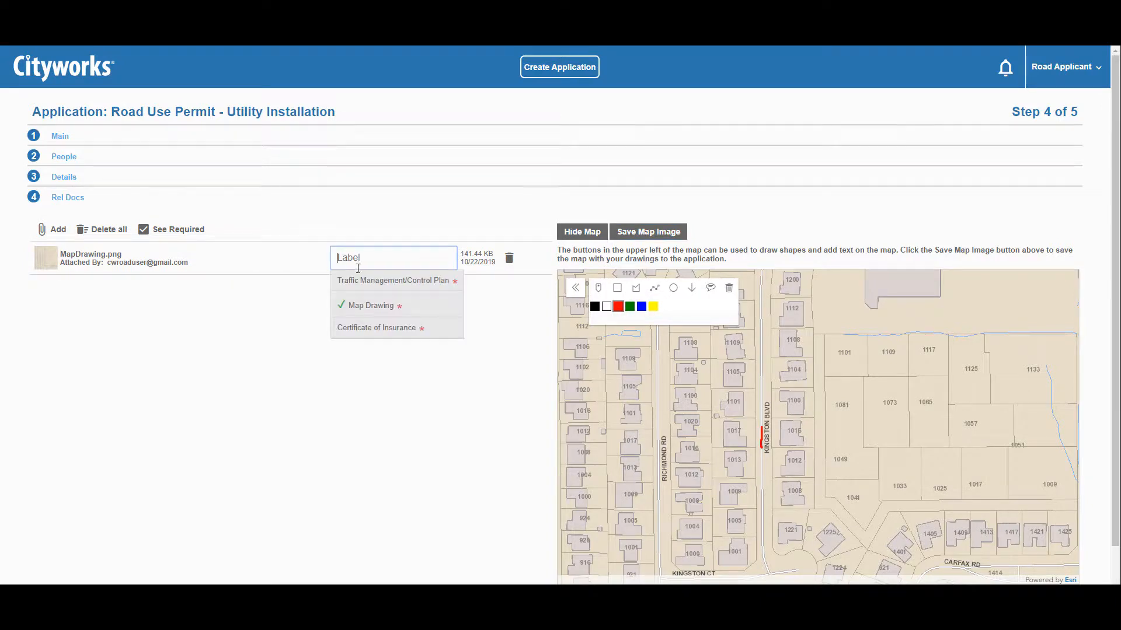
left_click(372, 305)
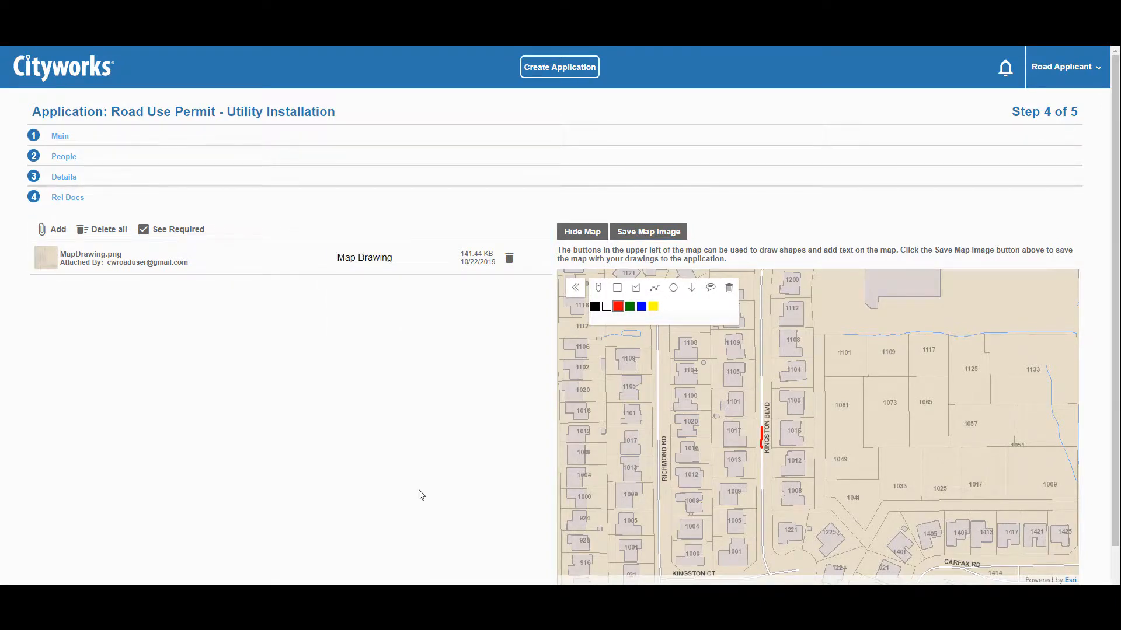
left_click(58, 229)
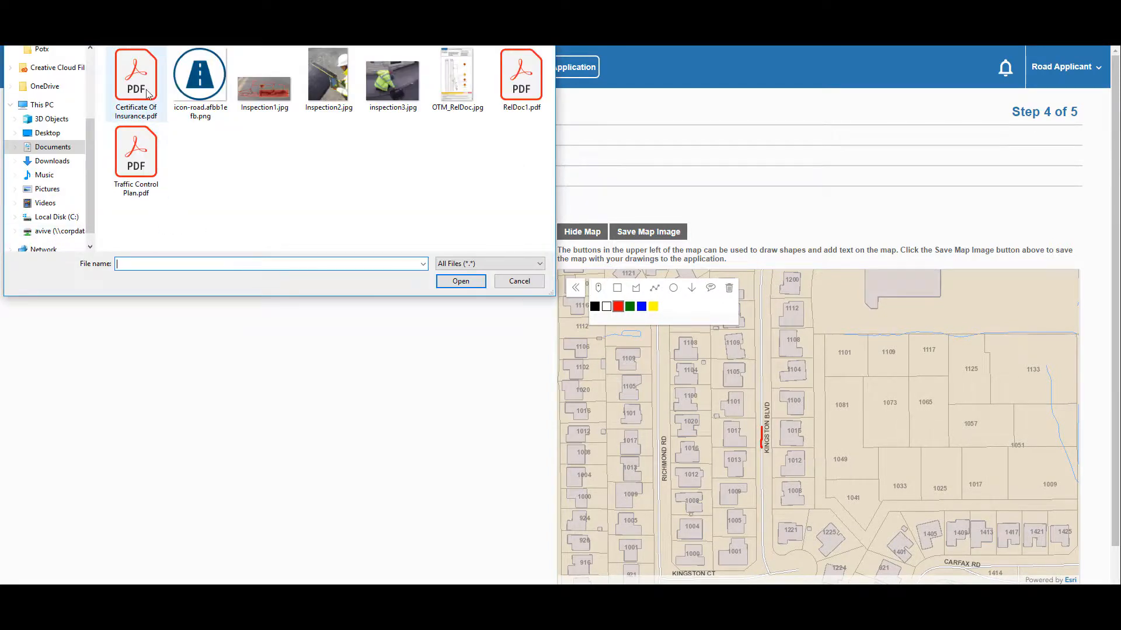
left_click(147, 95)
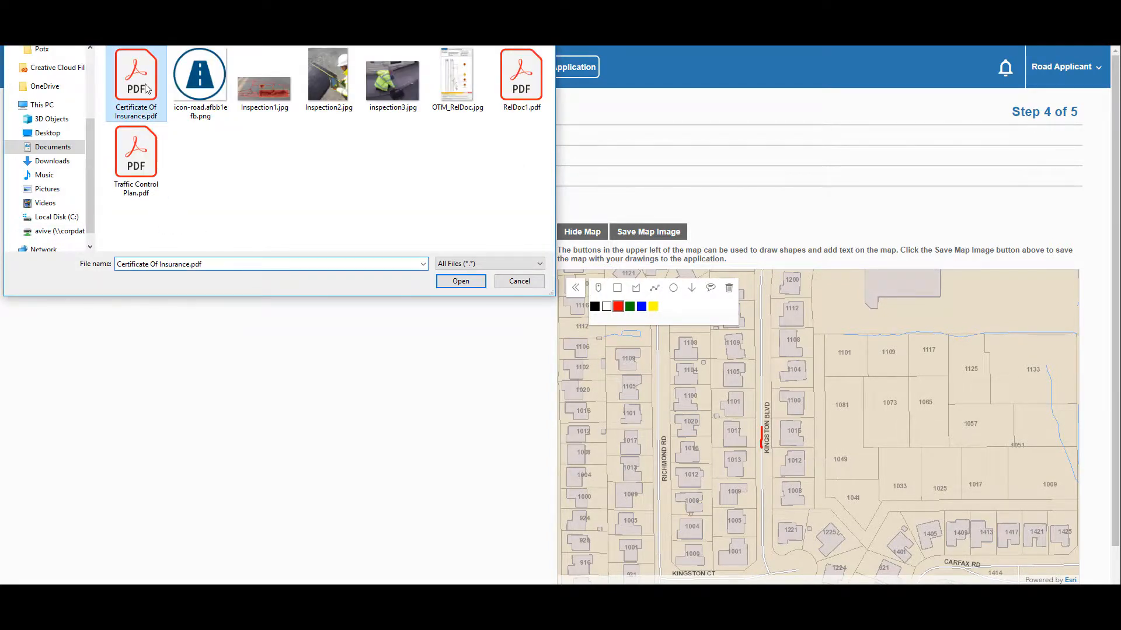
left_click(146, 171, "ctrl")
left_click(460, 281)
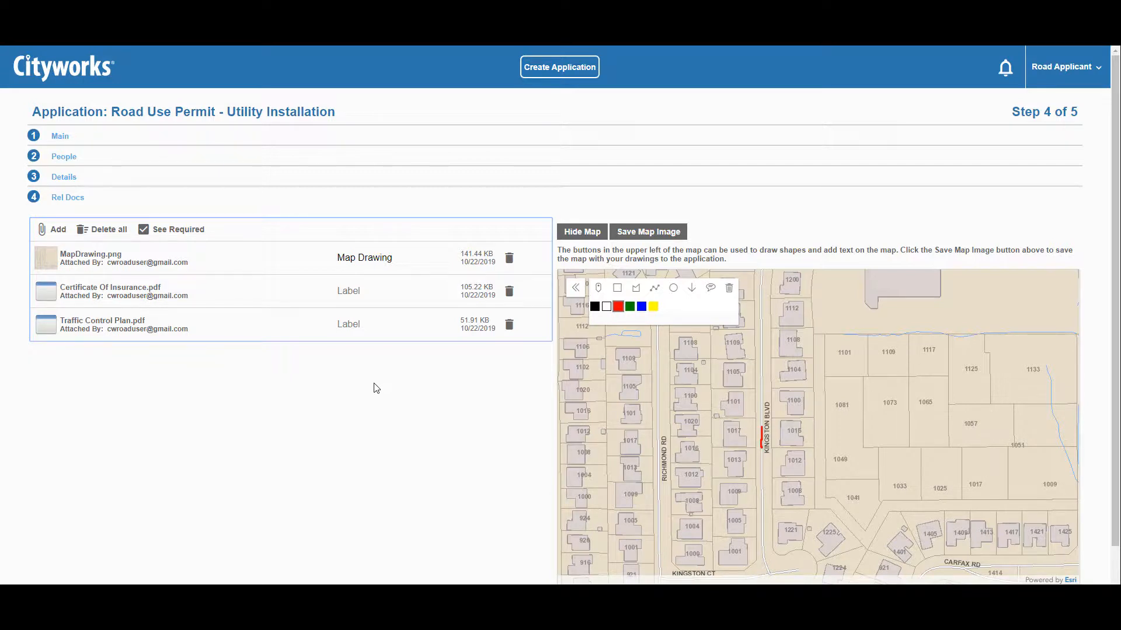
- Label the PDFs Certificate of Insurance and Traffic Management/Control Plan respectively
left_click(351, 297)
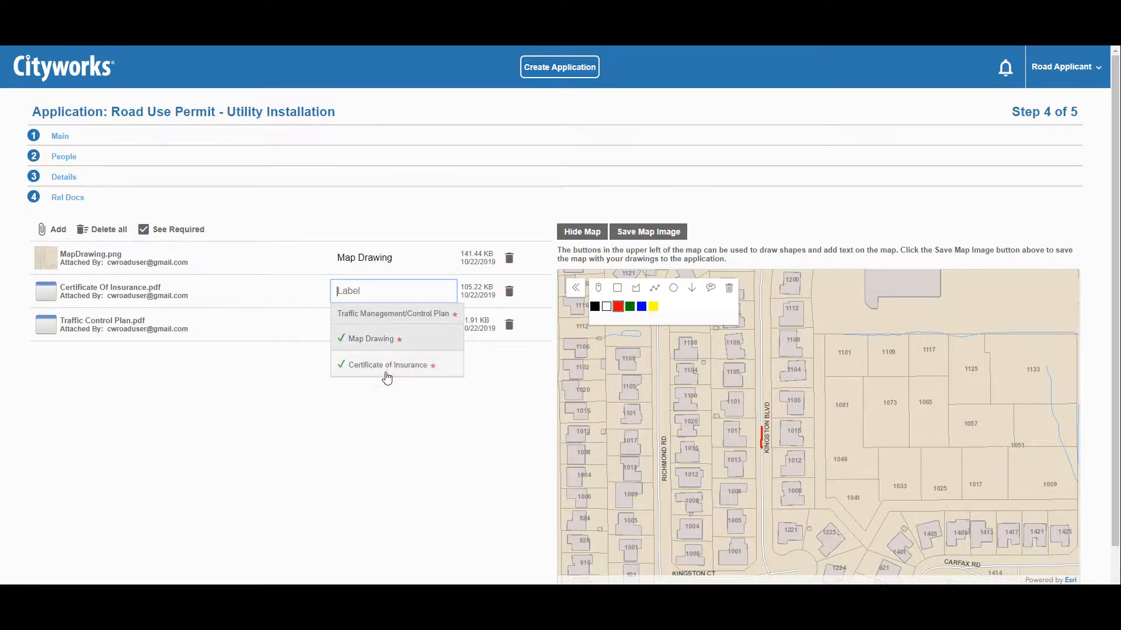
left_click(383, 373)
left_click(356, 324)
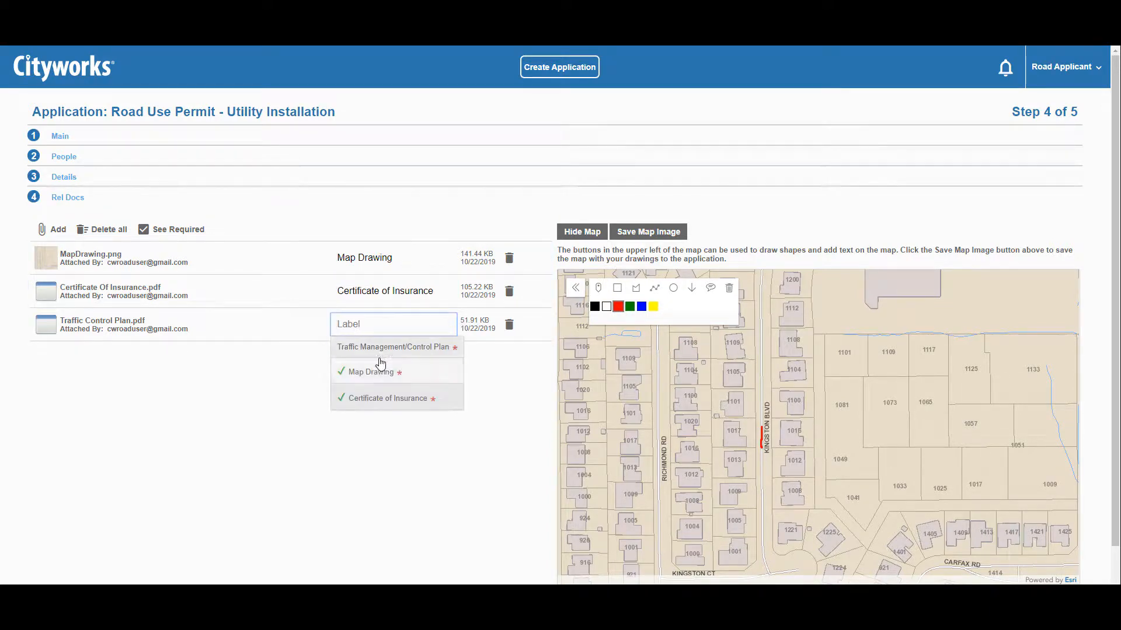
left_click(377, 348)
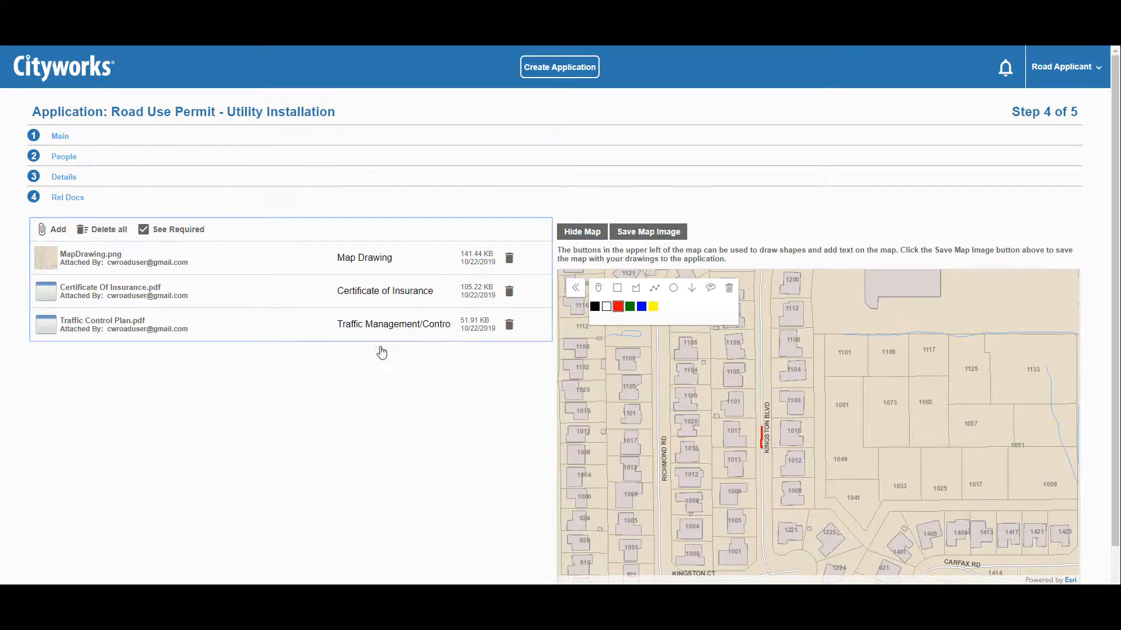
left_click(414, 373)
scroll(1088, 512, "down", 1)
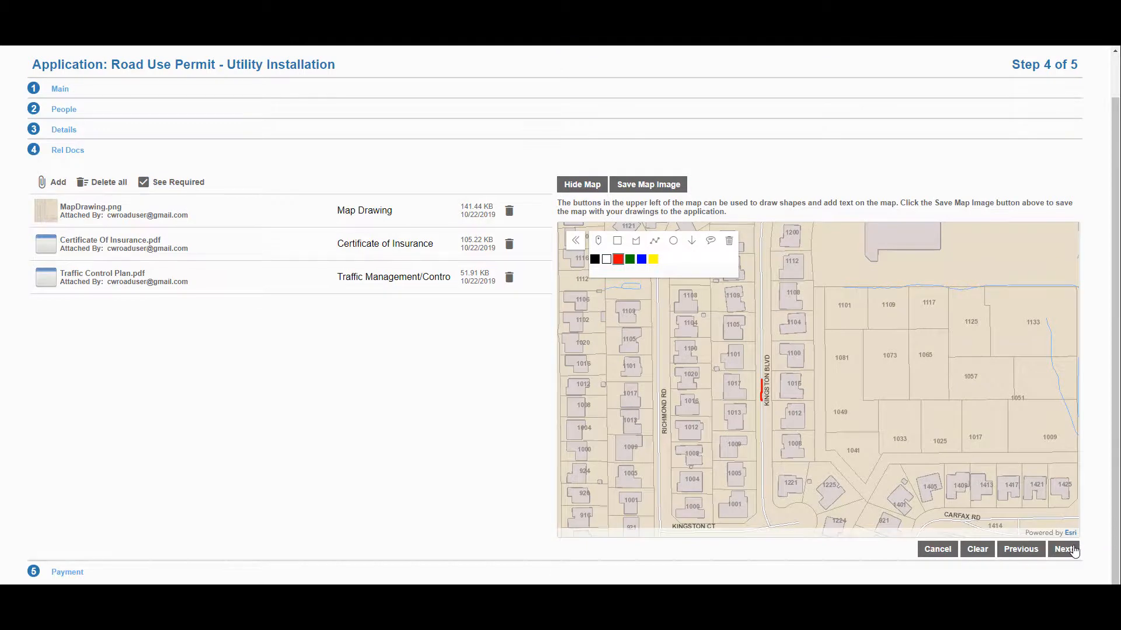
- Advance to Step 5 Payment, showing the $150.00 Road Use Permit Application Fee
left_click(1063, 550)
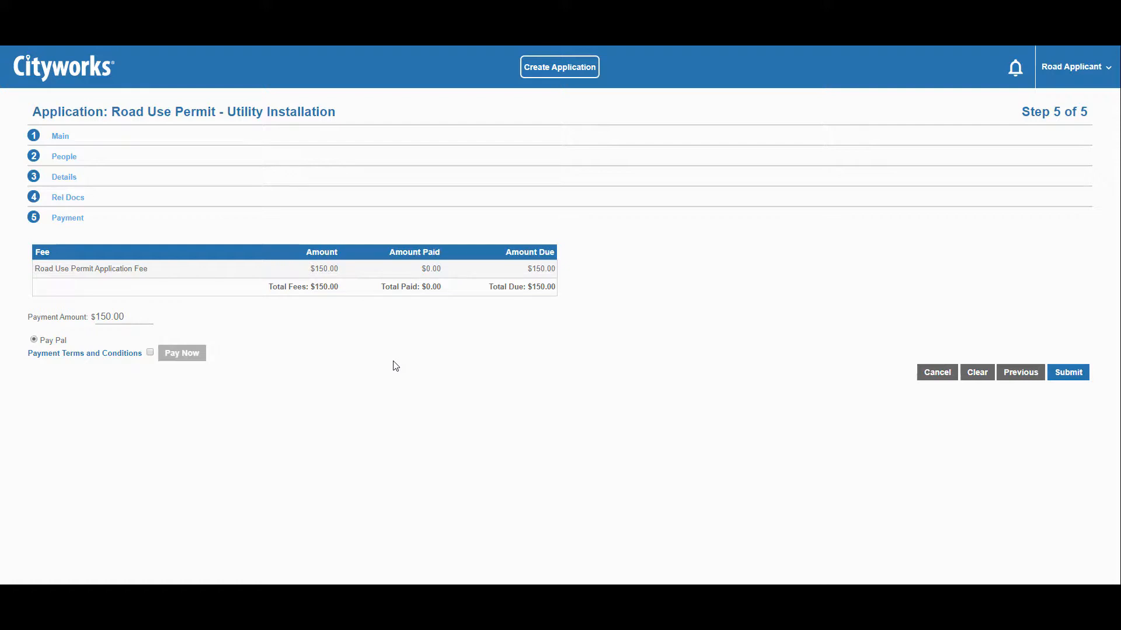
- Submit the application and accept the terms and conditions
left_click(1083, 377)
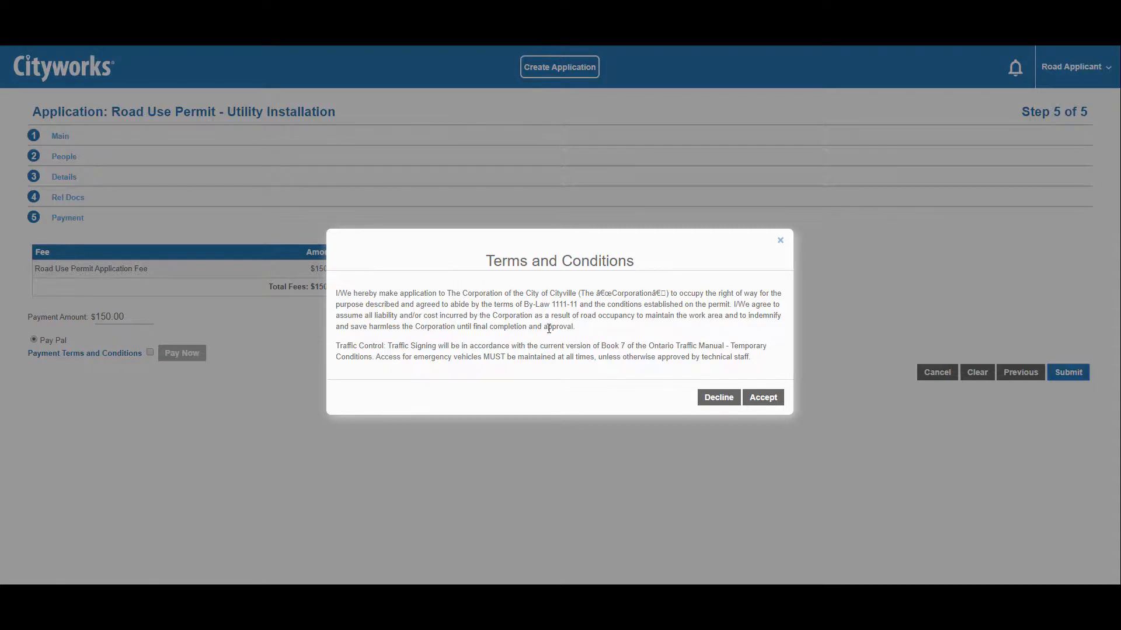
left_click(762, 397)
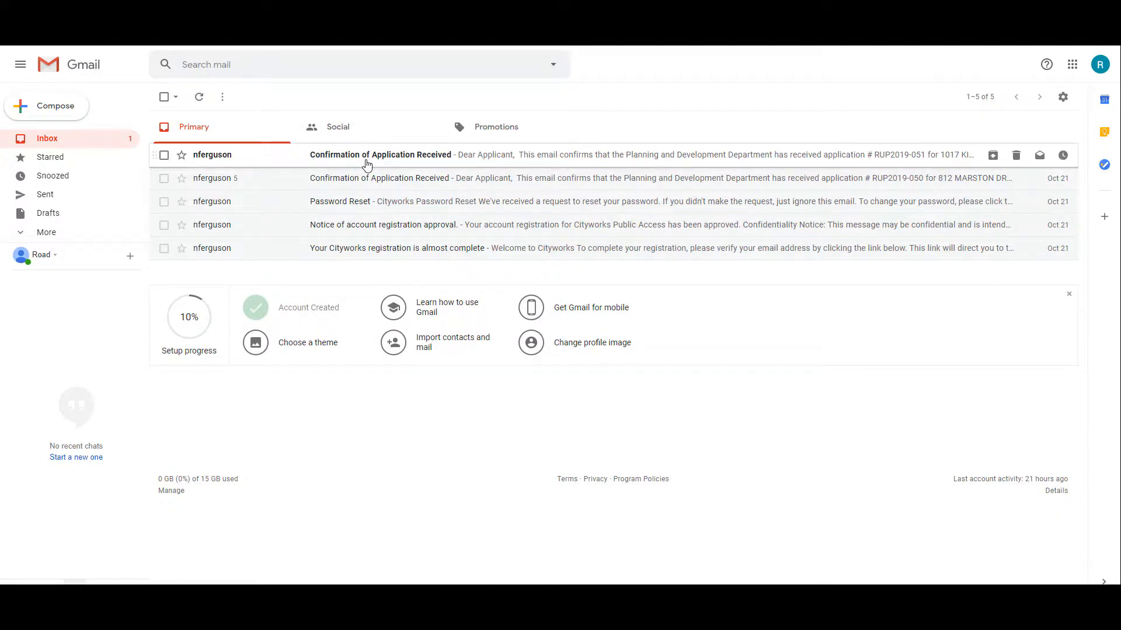
- Open the Confirmation of Application Received email for RUP2019-051 in the Gmail inbox
left_click(367, 166)
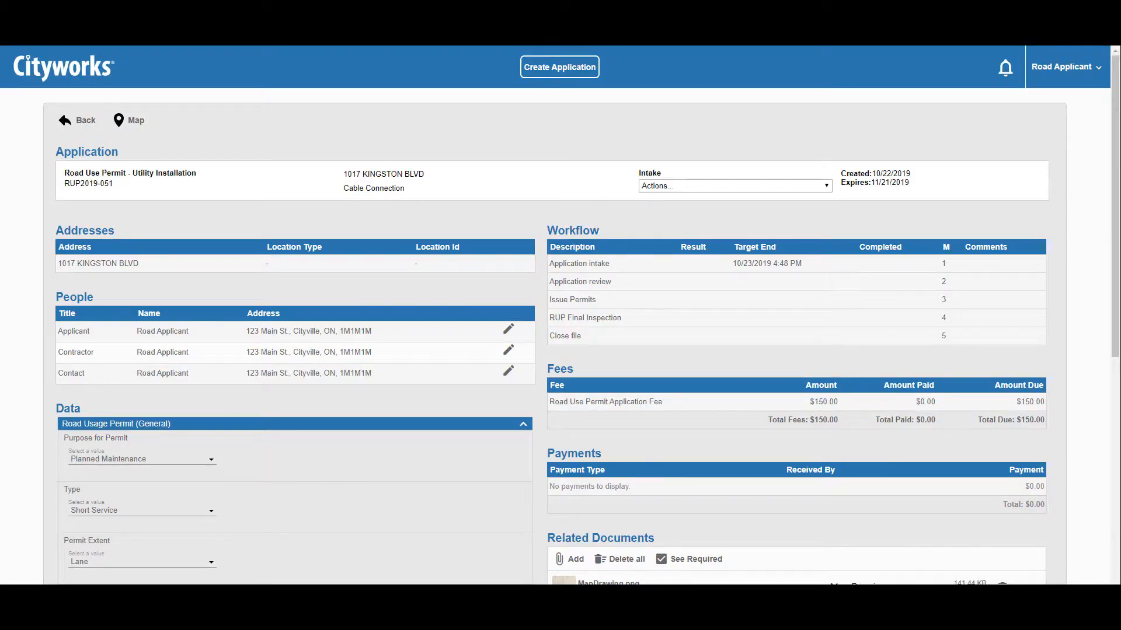
- Review the RUP2019-051 detail page, then return to the Submitted list of six applications
scroll(901, 248, "down", 3)
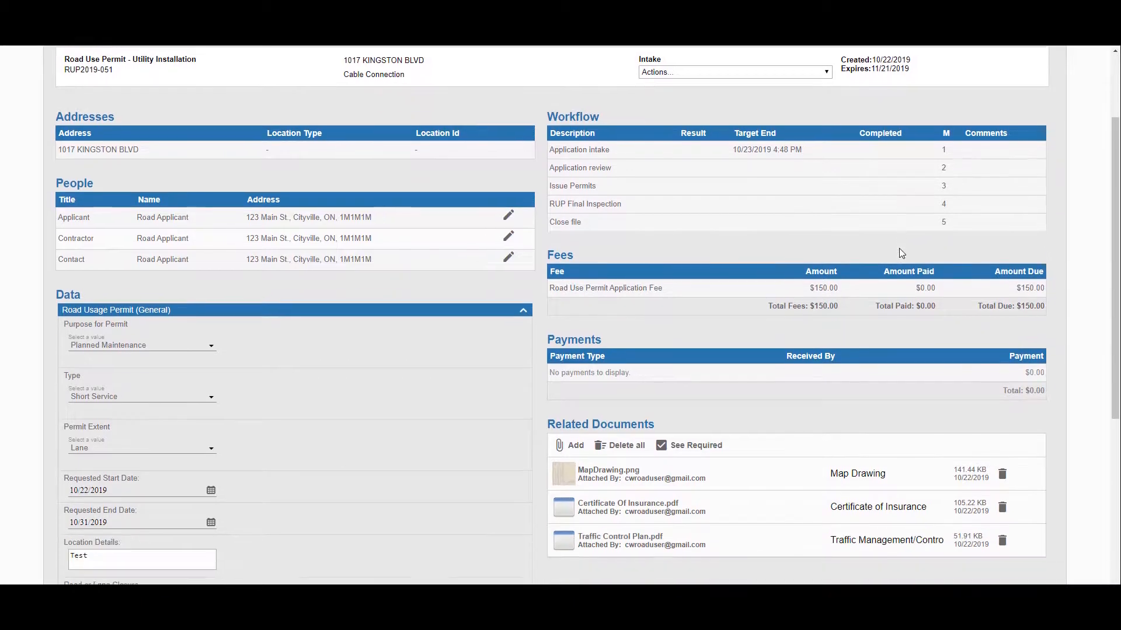
scroll(899, 251, "down", 4)
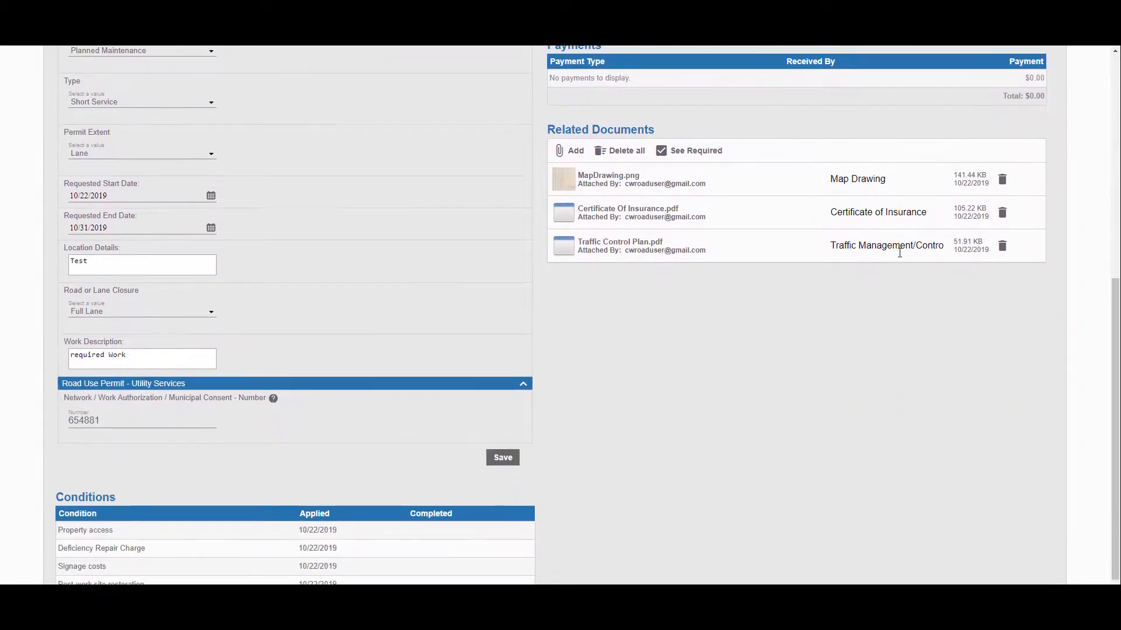
scroll(899, 252, "up", 7)
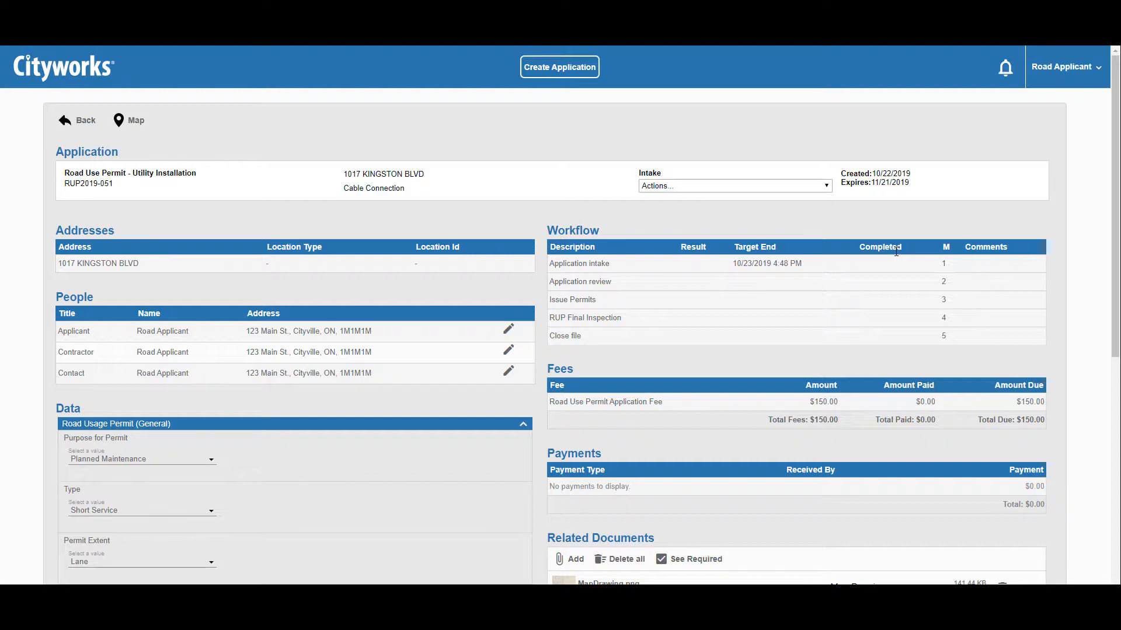
left_click(613, 226)
left_click(93, 70)
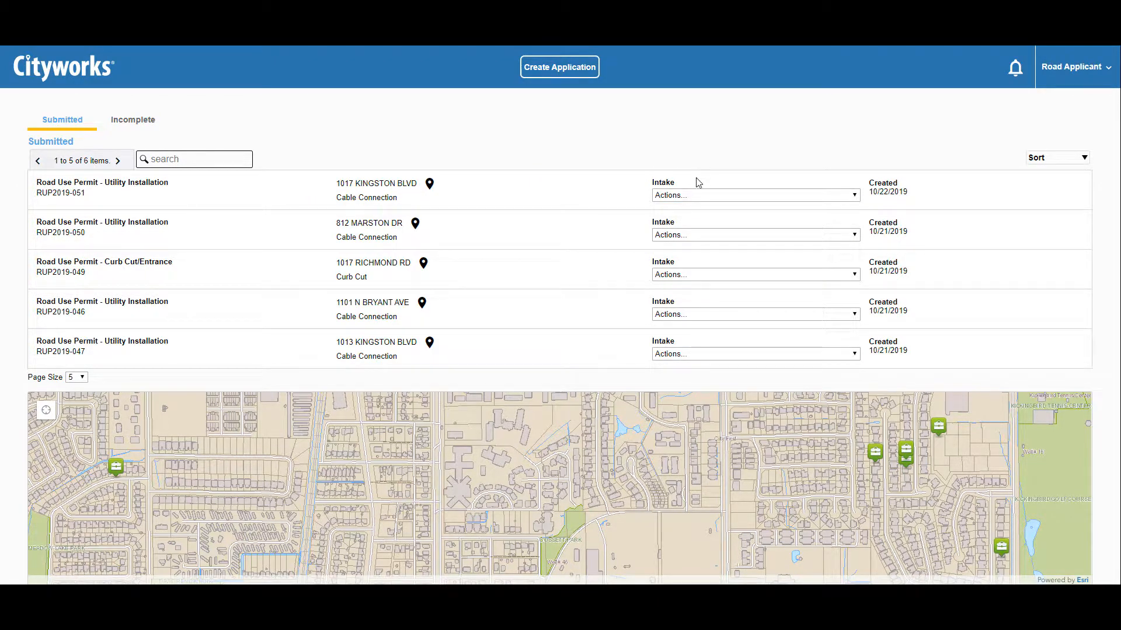
left_click(701, 197)
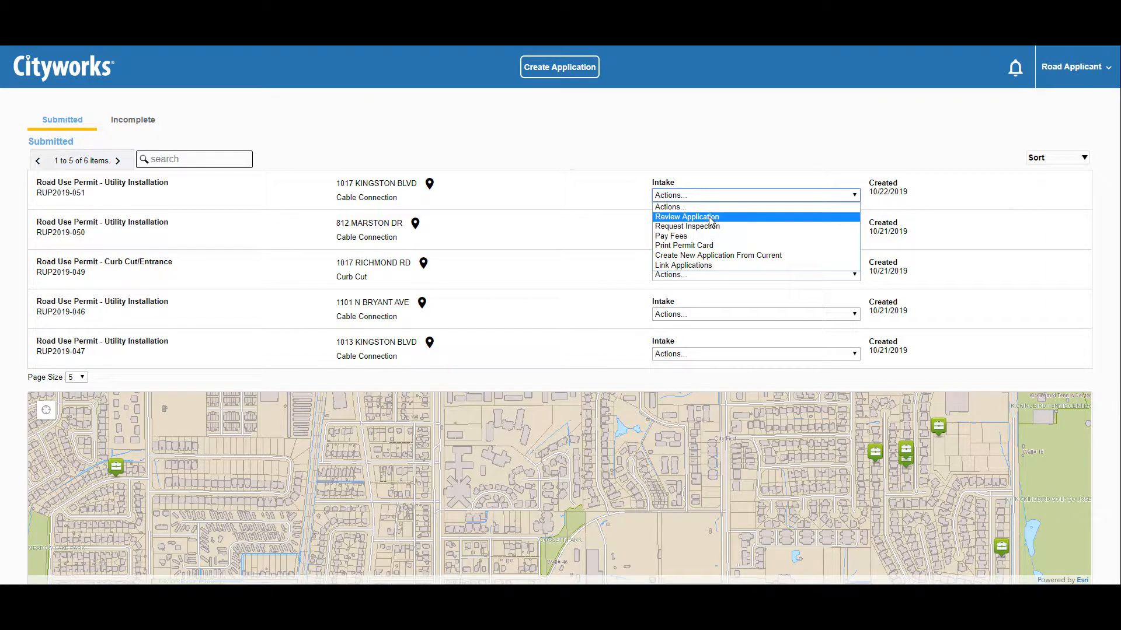
left_click(710, 217)
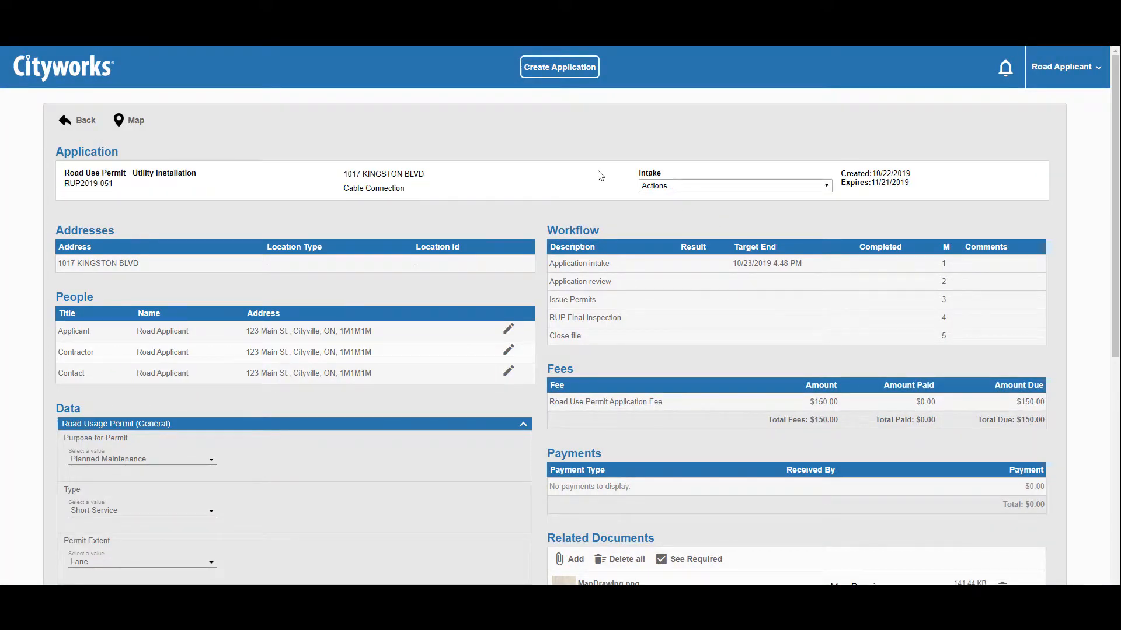
left_click(87, 73)
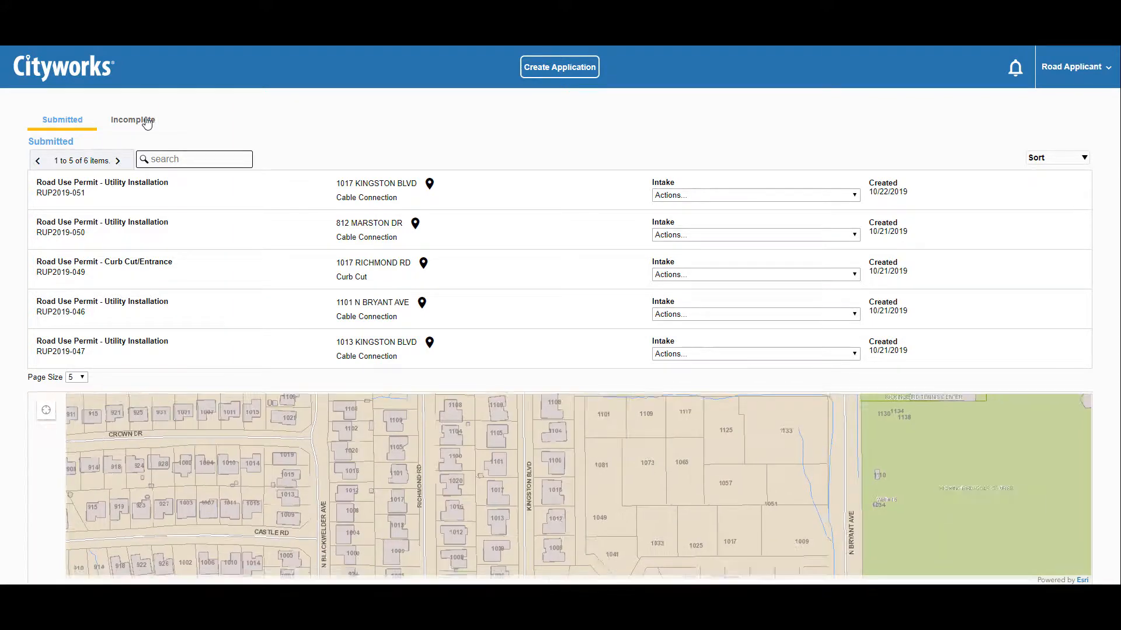
left_click(148, 122)
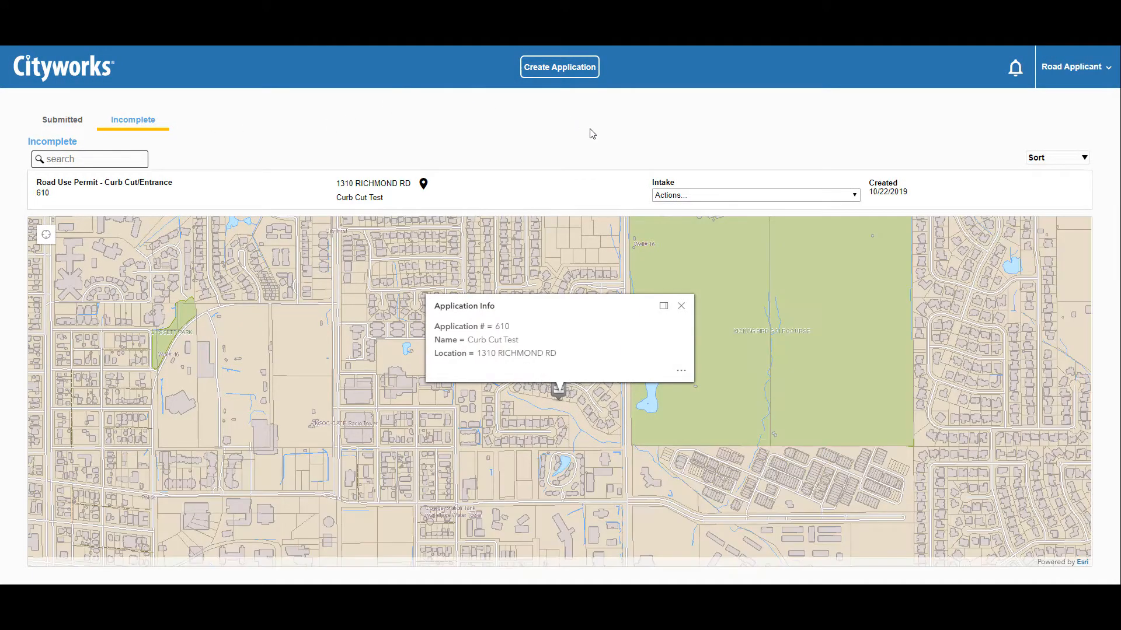
left_click(713, 196)
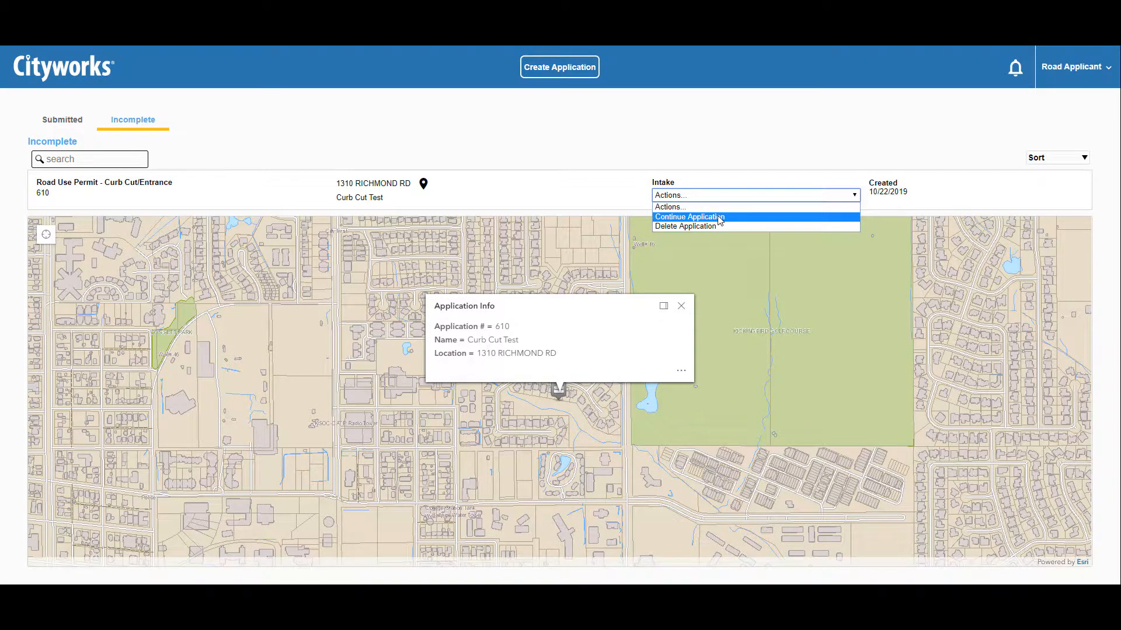
left_click(690, 217)
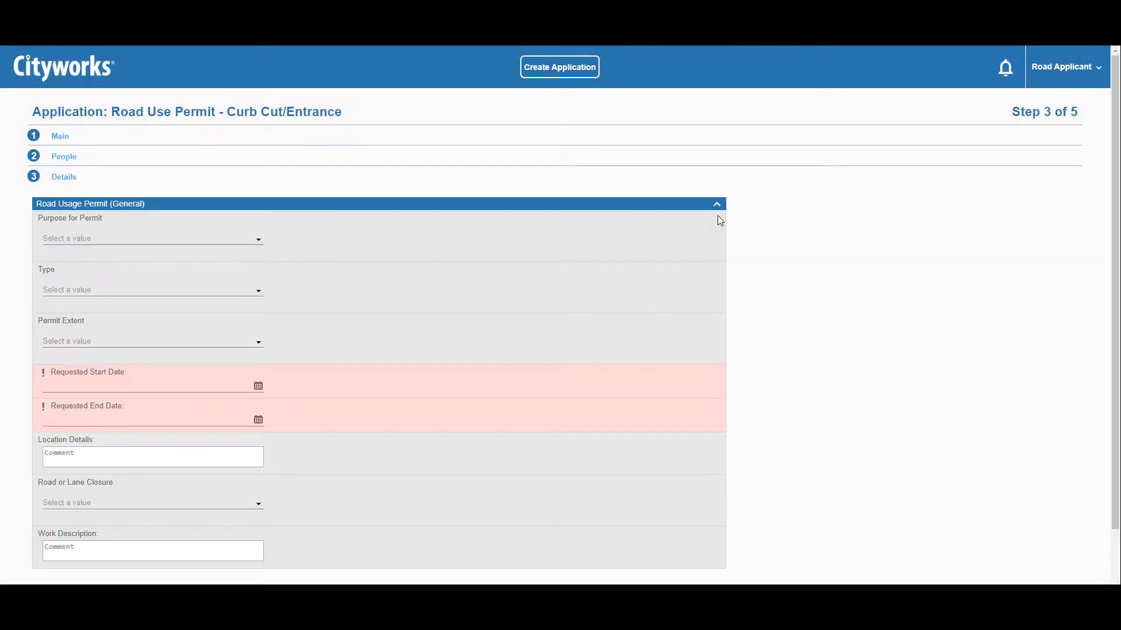
scroll(717, 216, "down", 1)
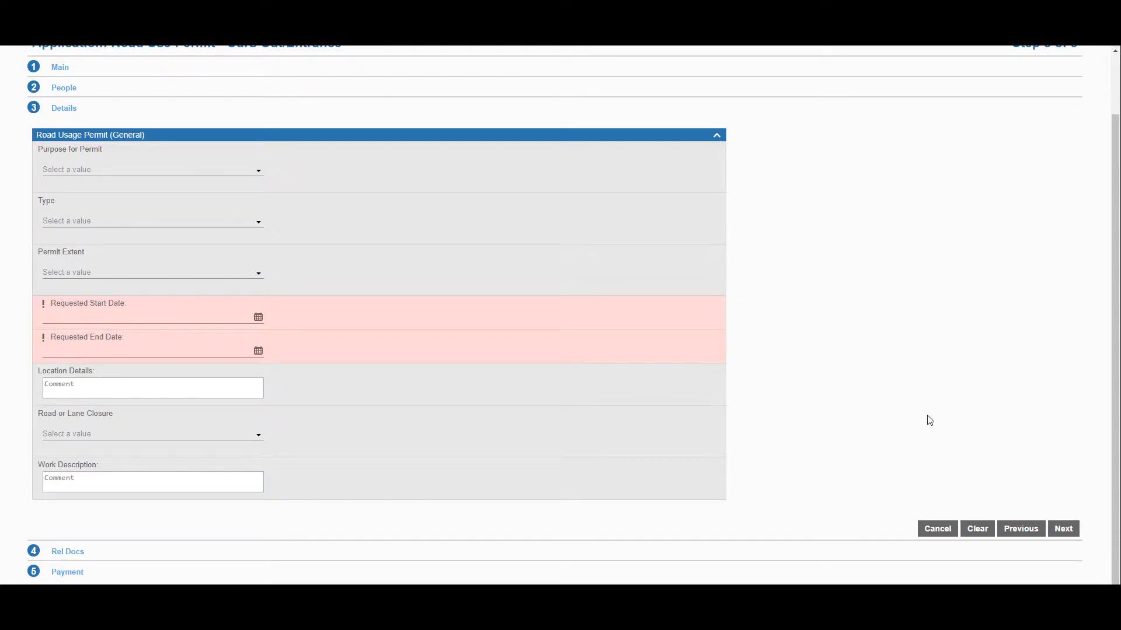
scroll(418, 145, "up", 1)
left_click(108, 71)
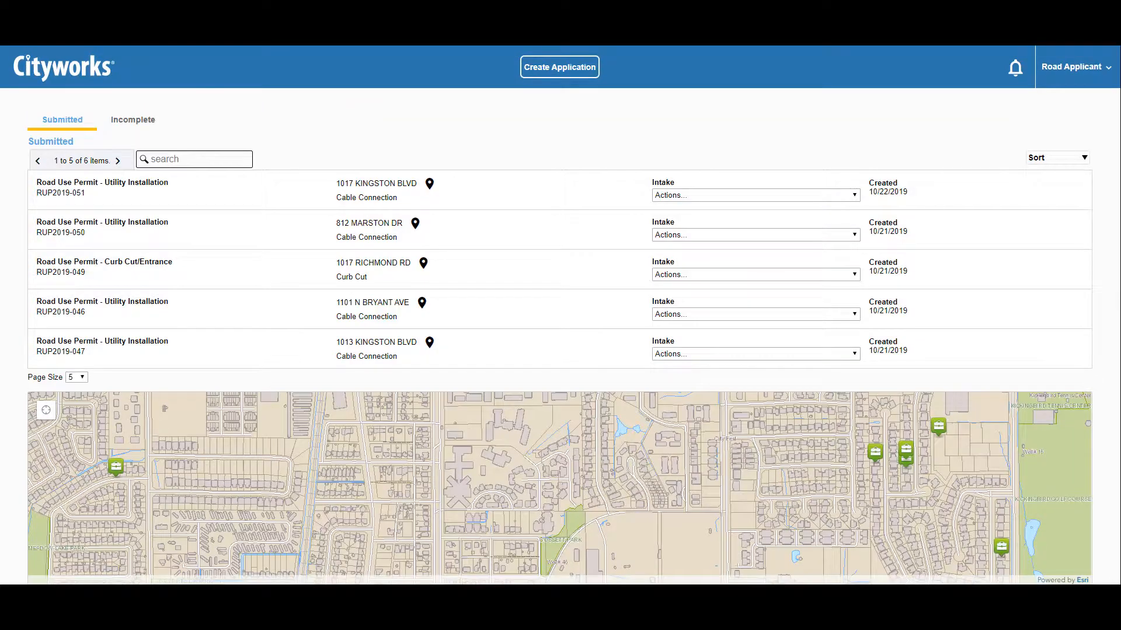
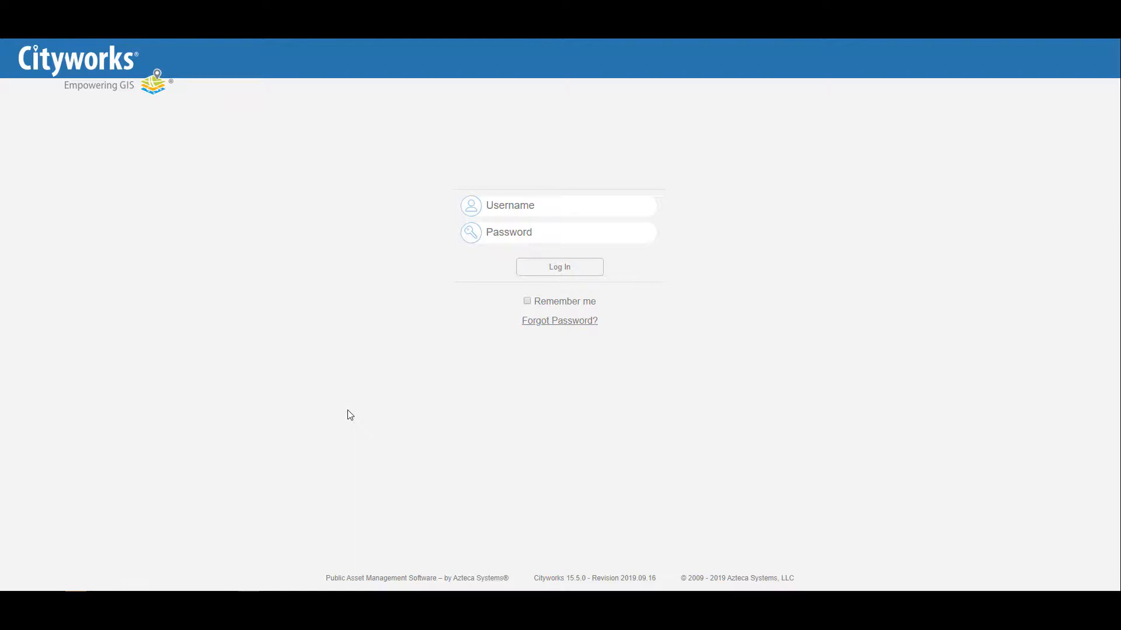
- Log in to Cityworks Respond with the road user's username and password
left_click(555, 201)
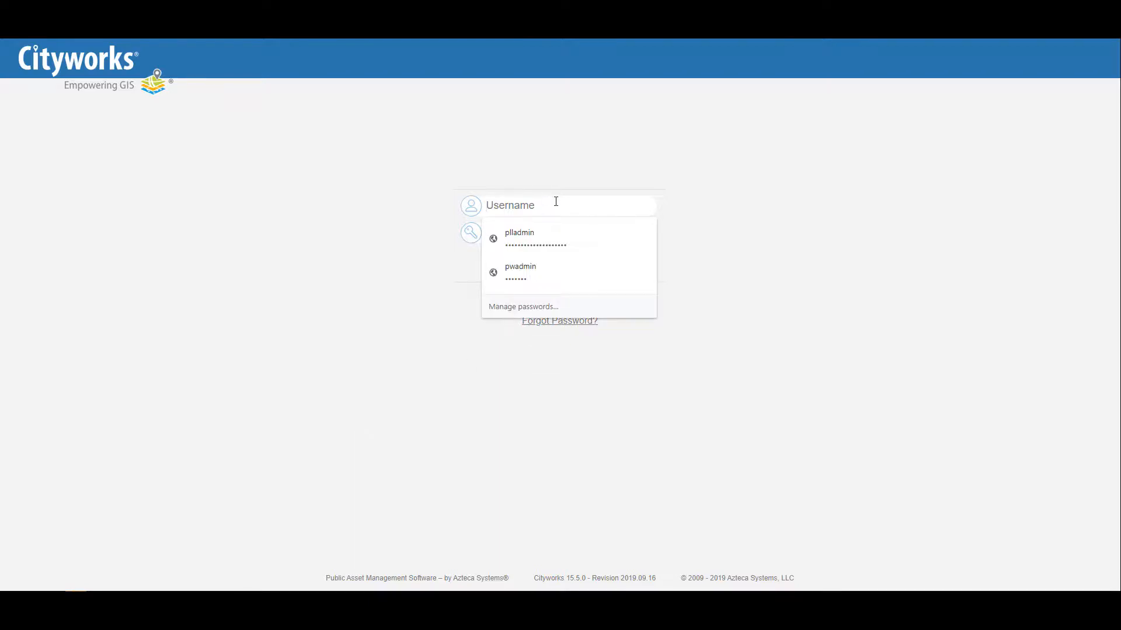
type("roaduser")
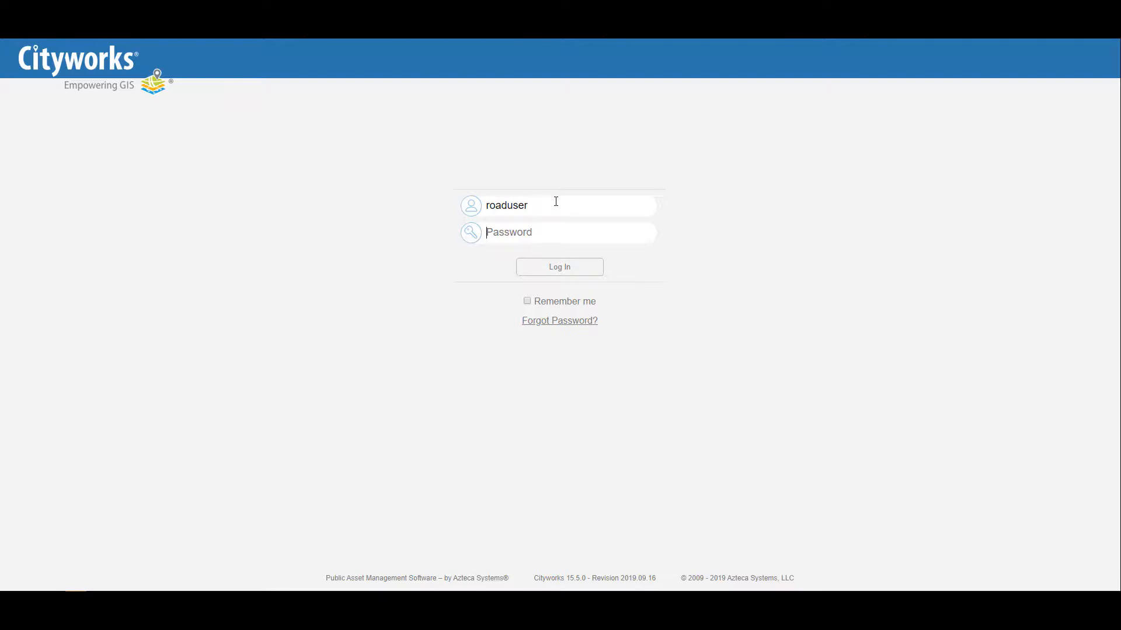
type("••••••••")
left_click(565, 272)
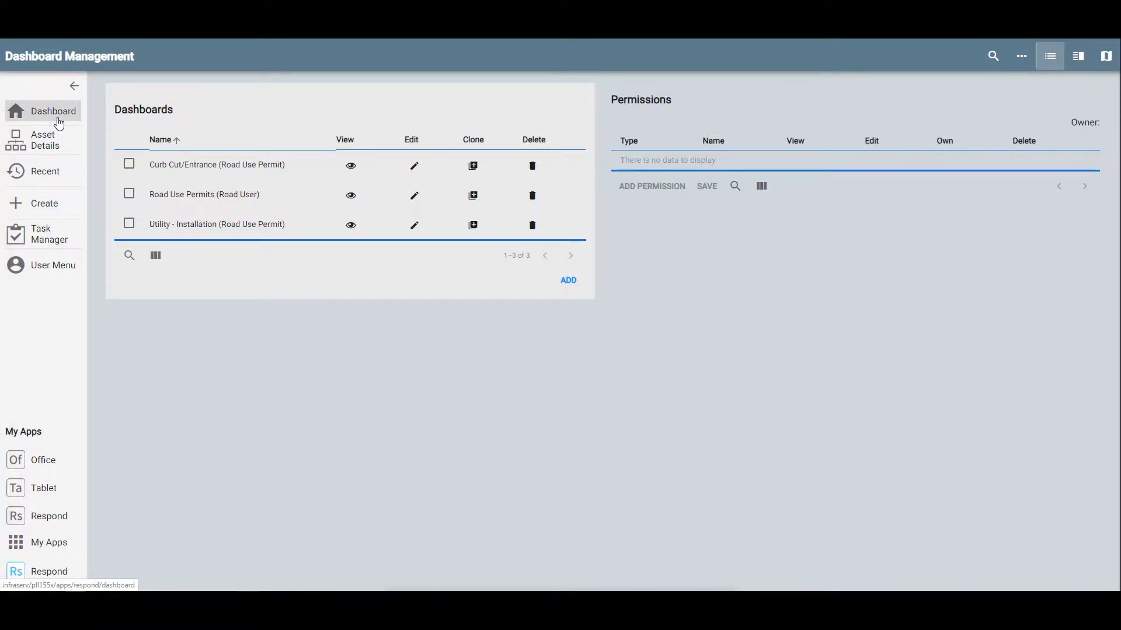
- View the Asset Details page and the list of recently opened cases
left_click(48, 146)
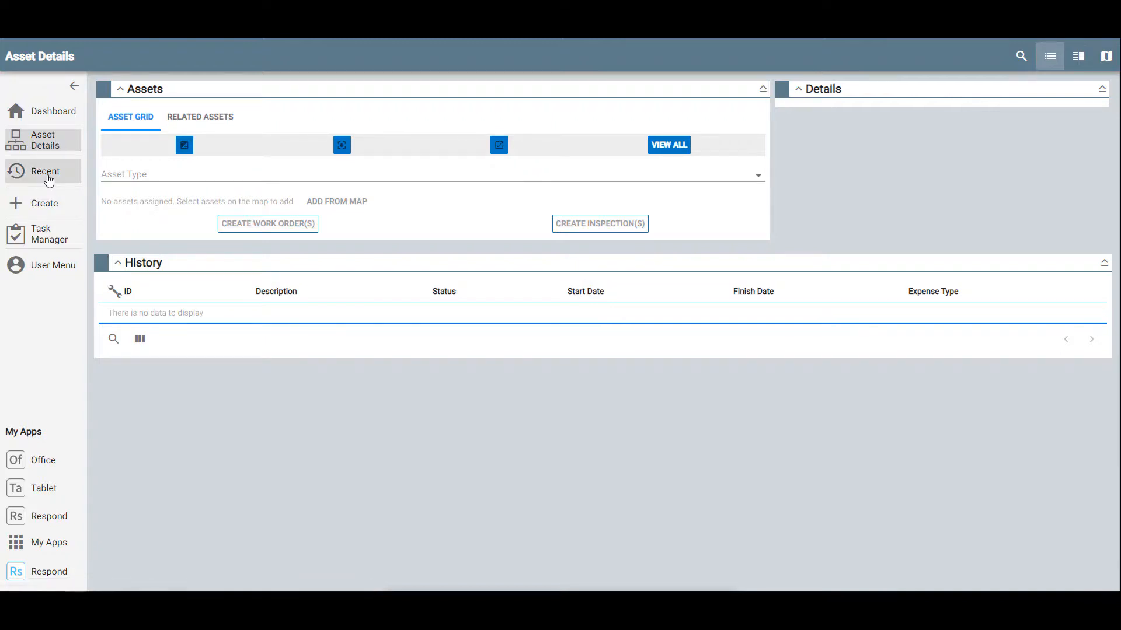
left_click(48, 175)
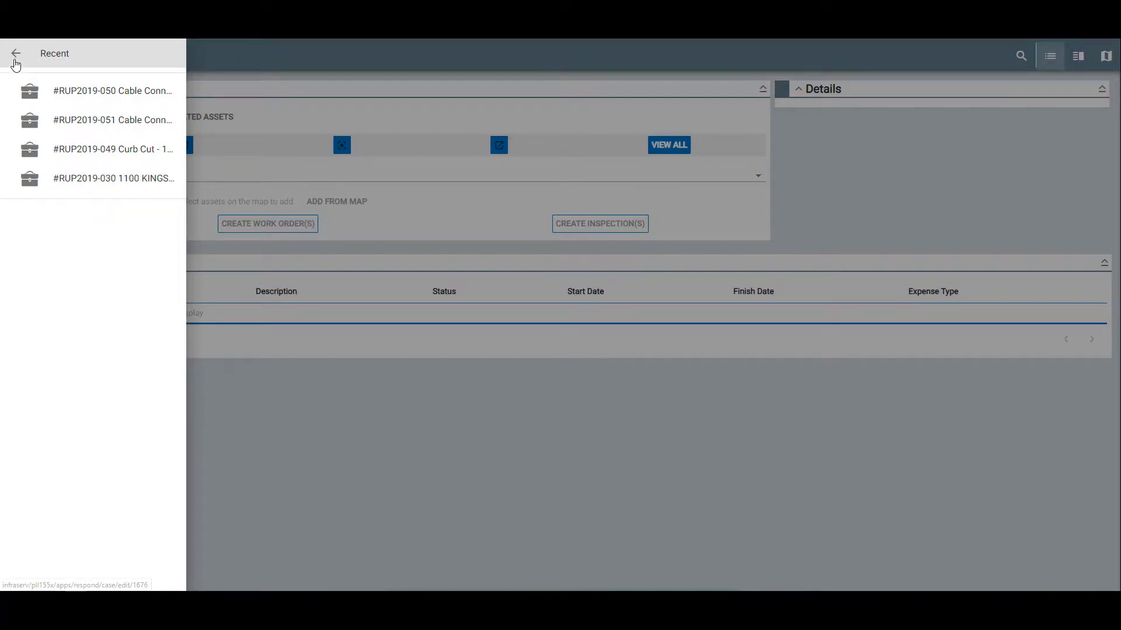
left_click(16, 55)
- Look over the record creation options, then open the empty Task Manager
left_click(46, 208)
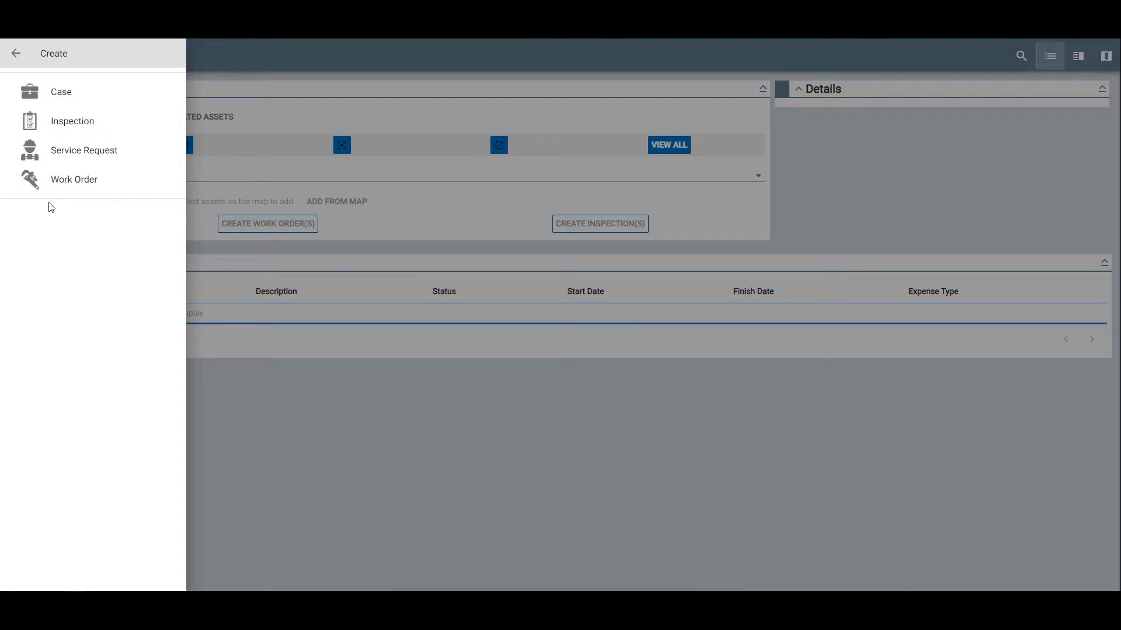
left_click(16, 55)
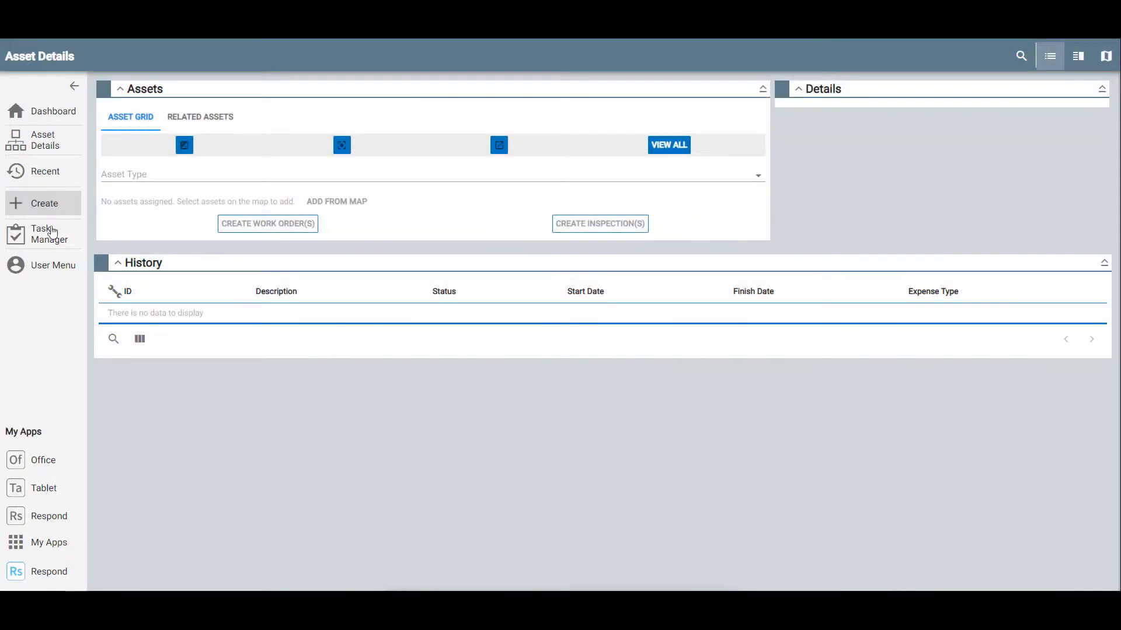
left_click(51, 233)
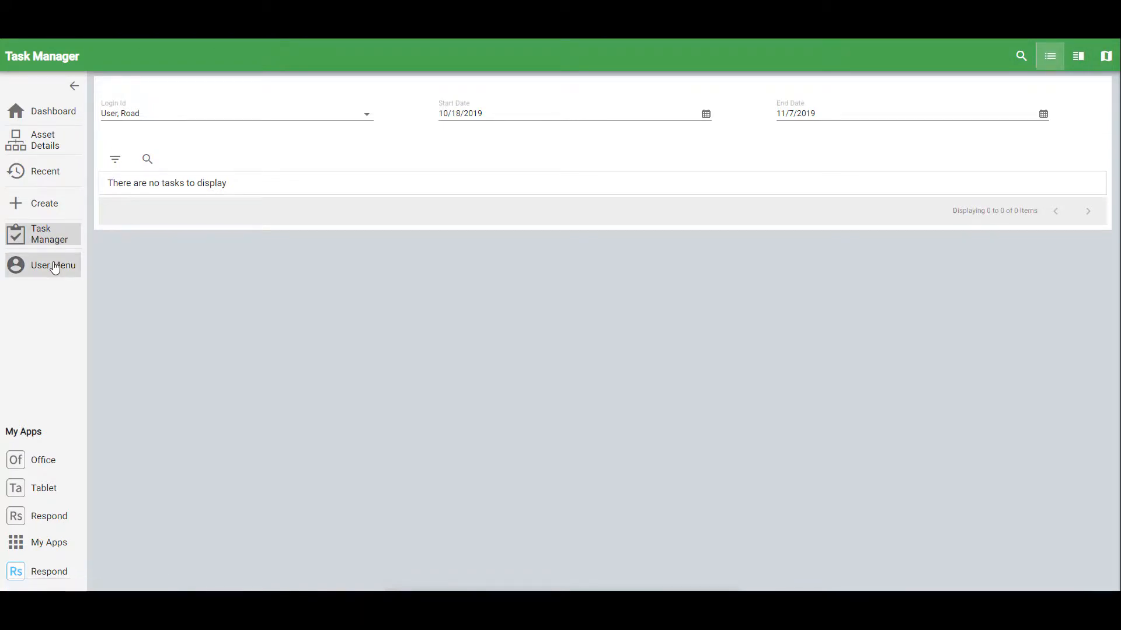
- Look over the User Menu settings, then return to Dashboard Management
left_click(54, 268)
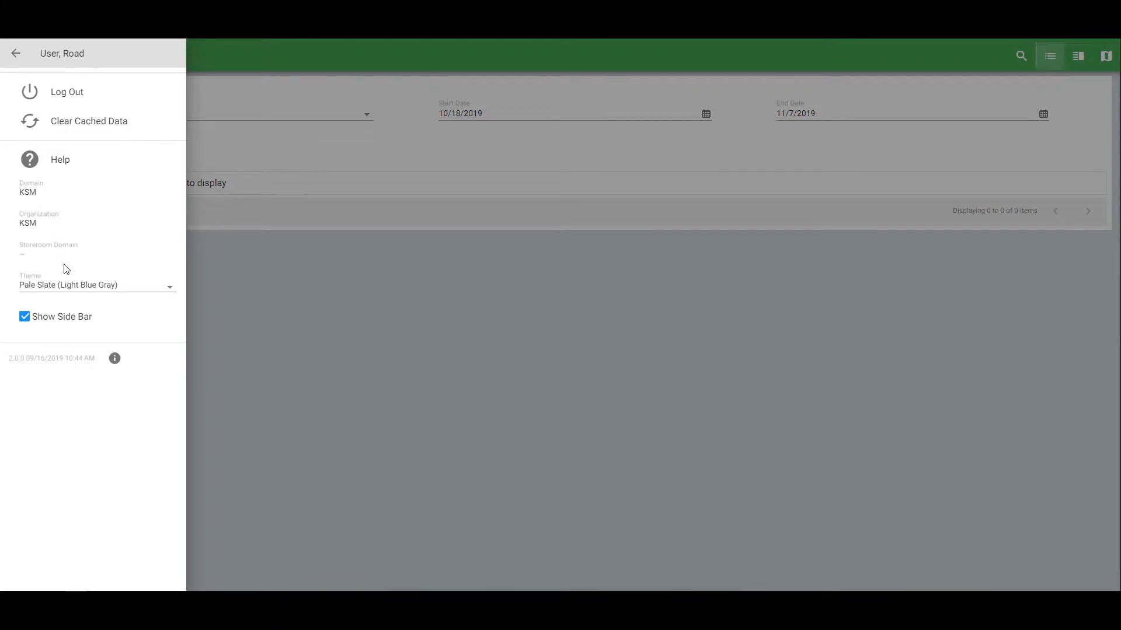
left_click(16, 53)
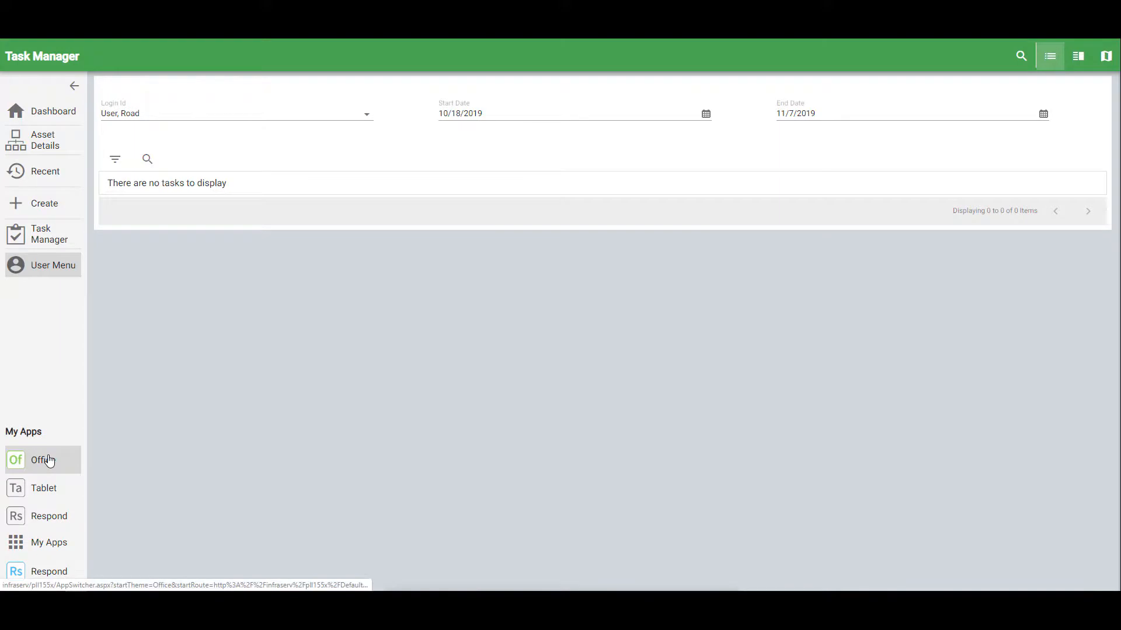
left_click(61, 112)
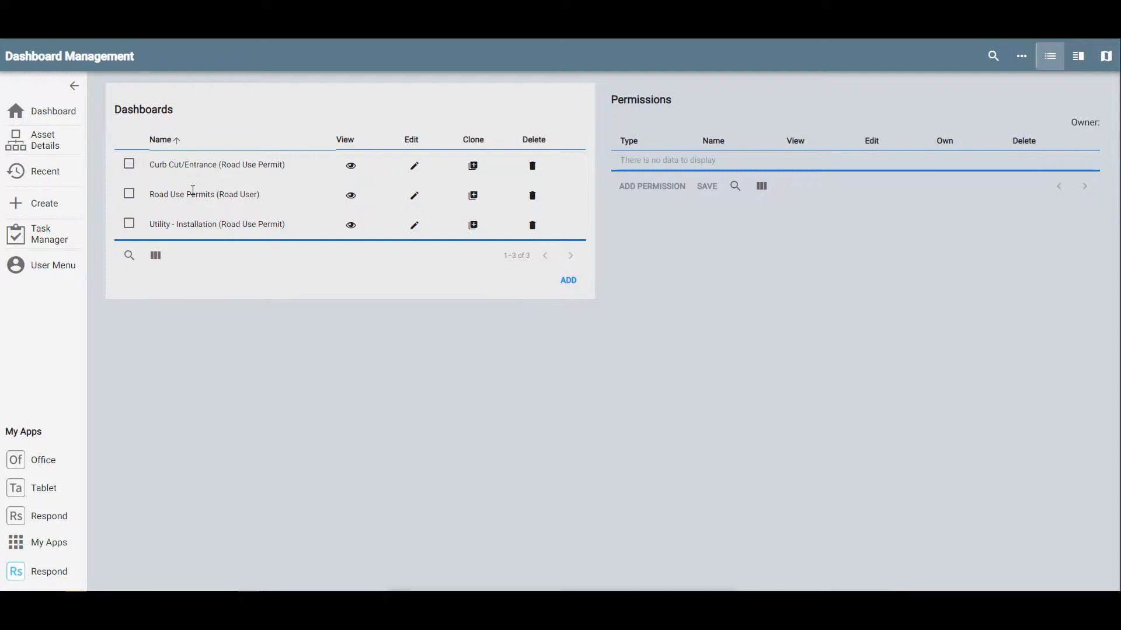
- Select the Road Use Permits (Road User) dashboard row to load its Permissions panel
left_click(218, 188)
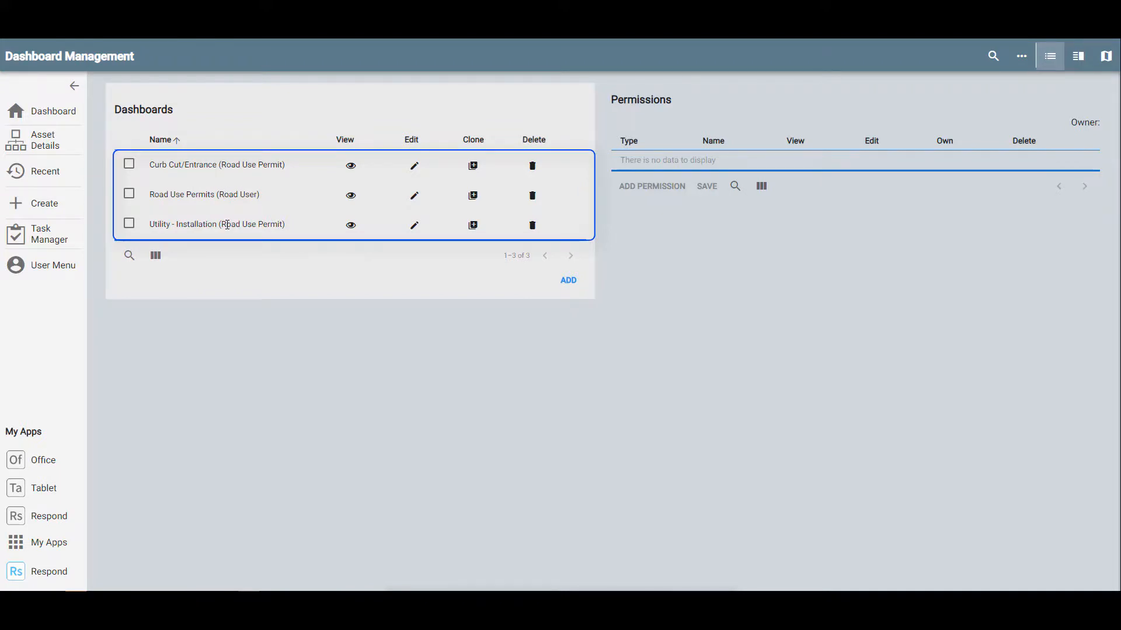
left_click(569, 280)
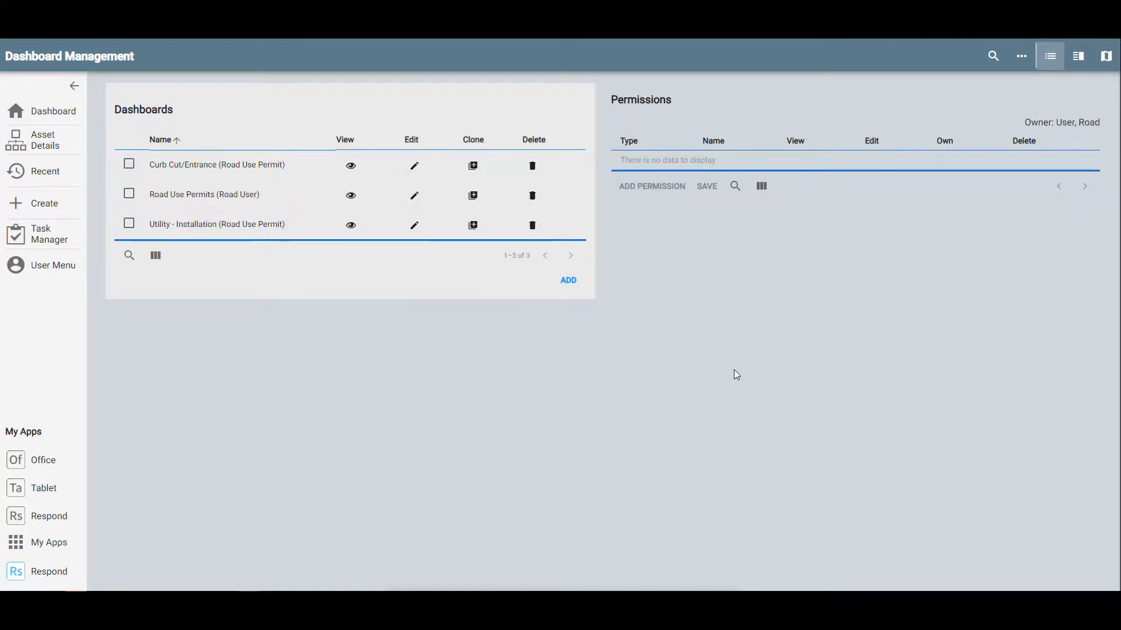
left_click(132, 195)
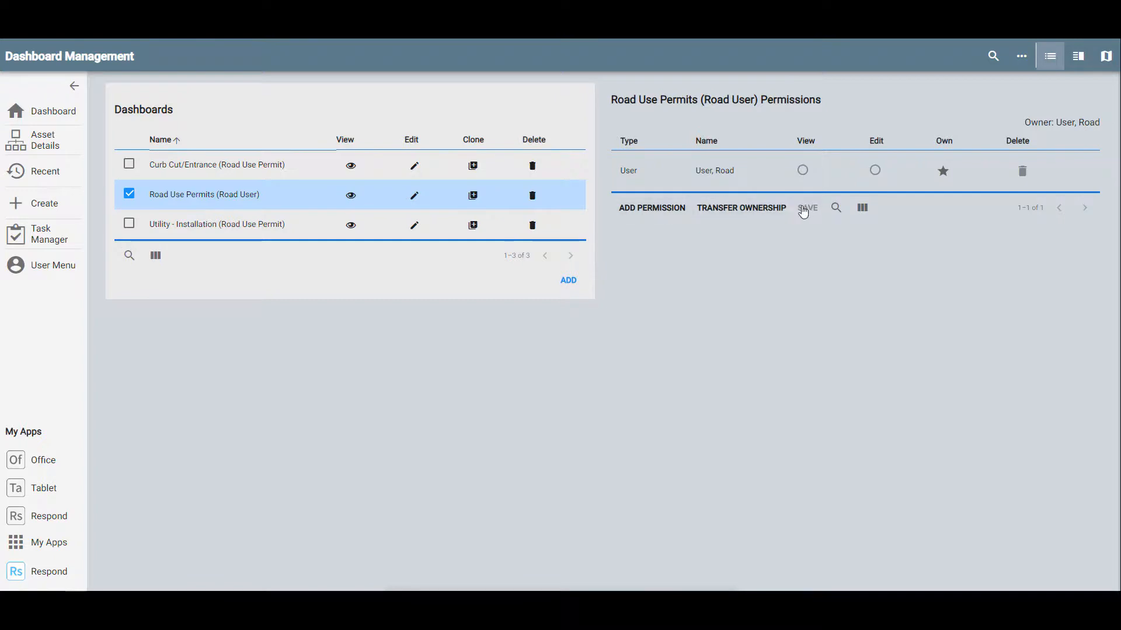
left_click(762, 178)
- Add a User-type permission giving the first listed user Edit access, and save it
left_click(664, 215)
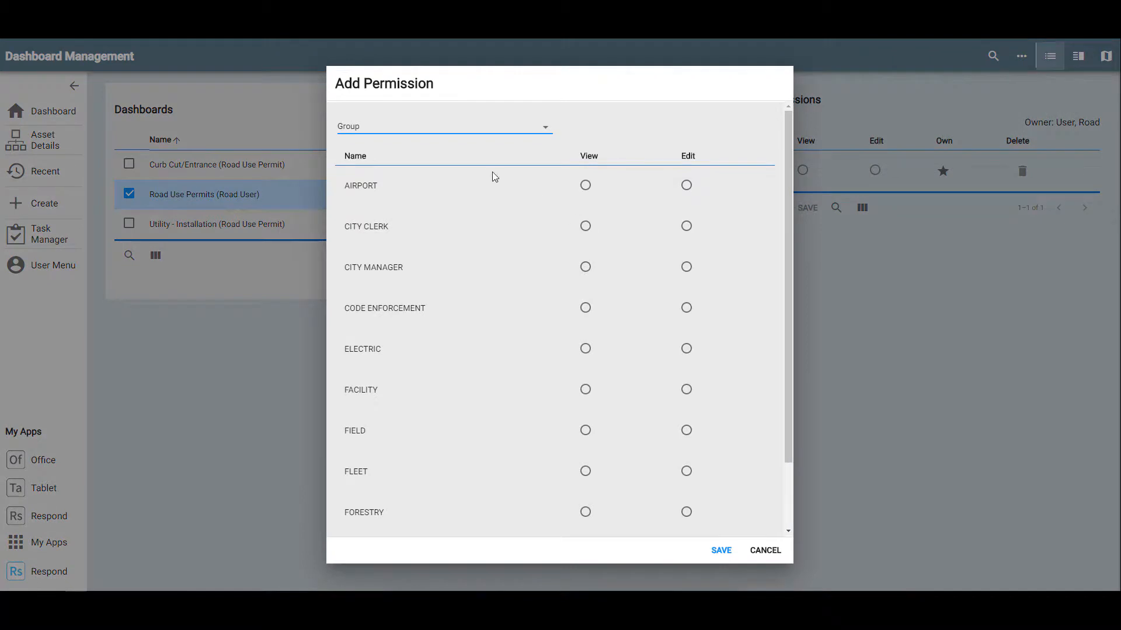
left_click(456, 133)
left_click(455, 148)
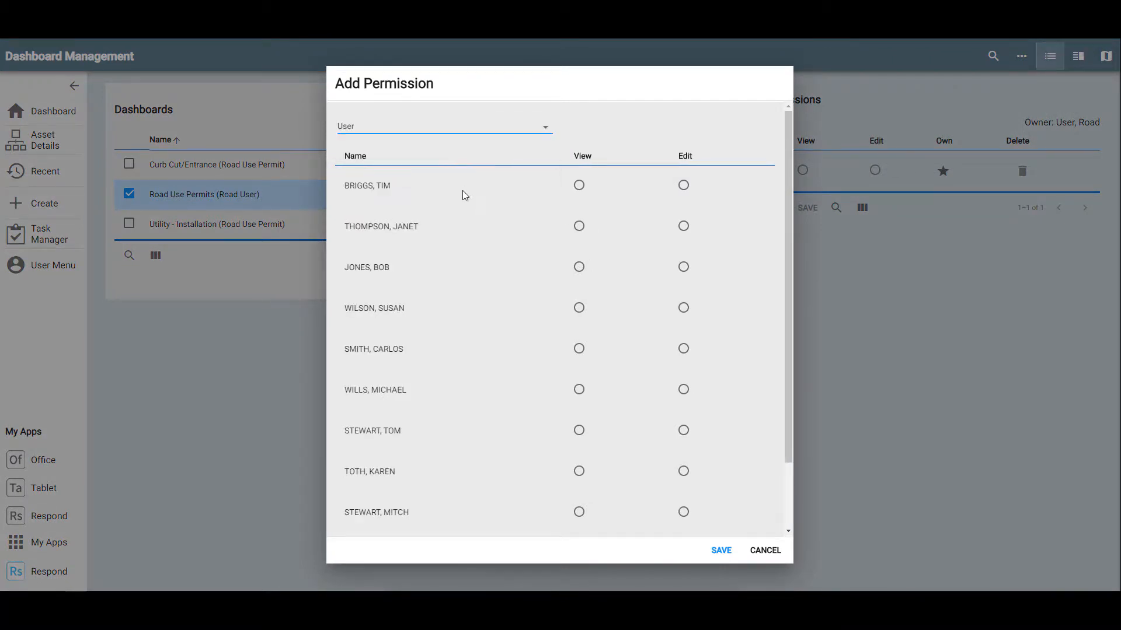
left_click(427, 130)
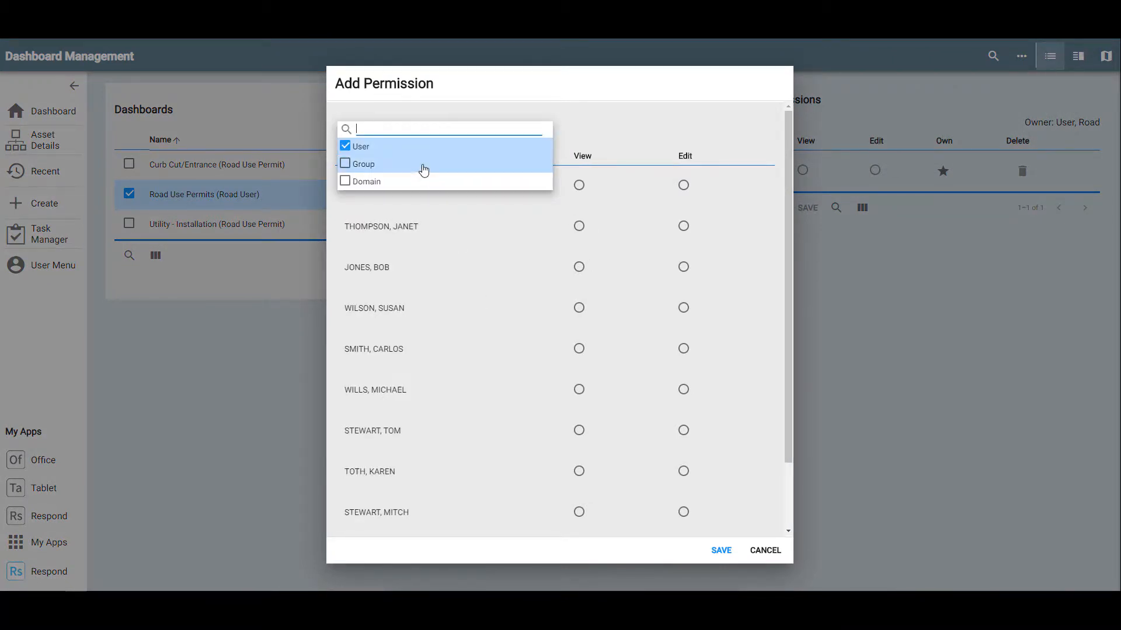
left_click(424, 168)
left_click(420, 134)
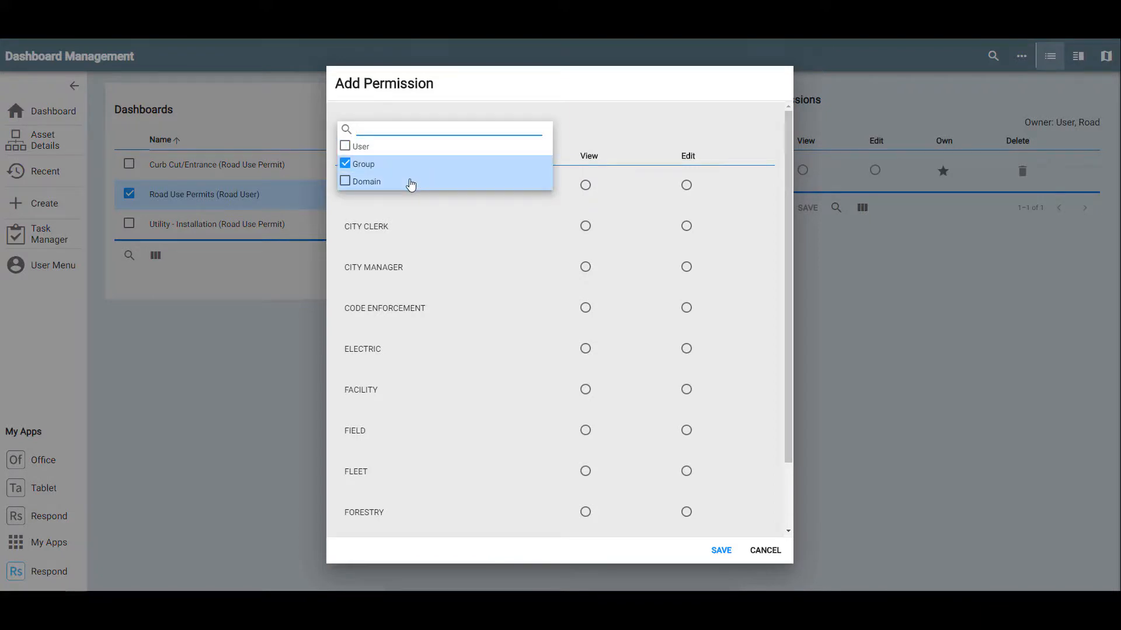
left_click(410, 181)
left_click(421, 273)
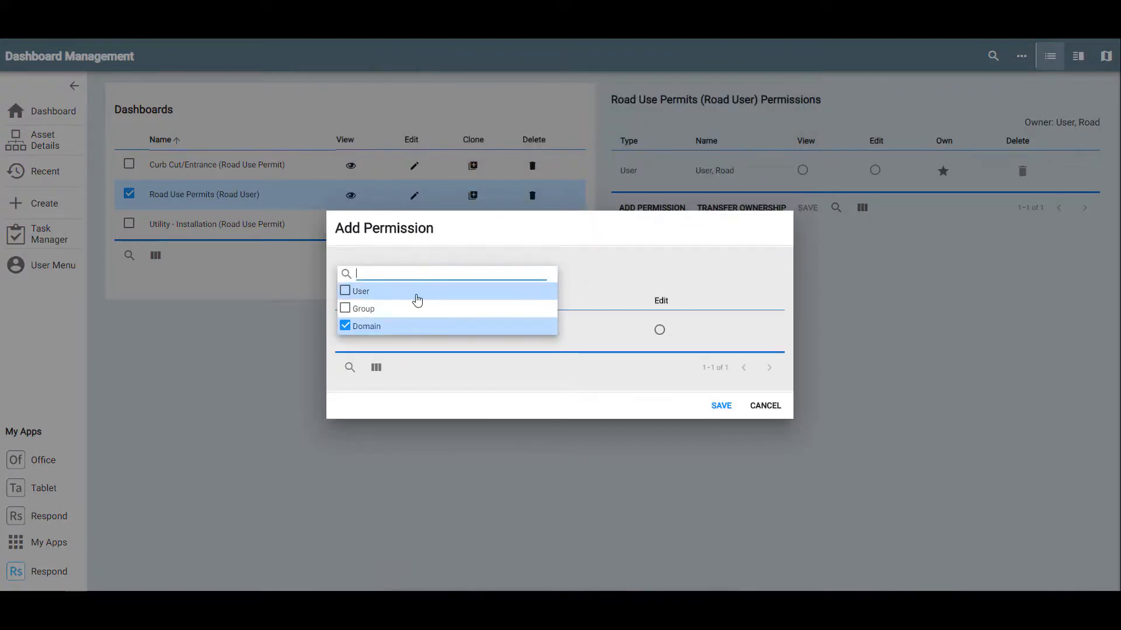
left_click(416, 297)
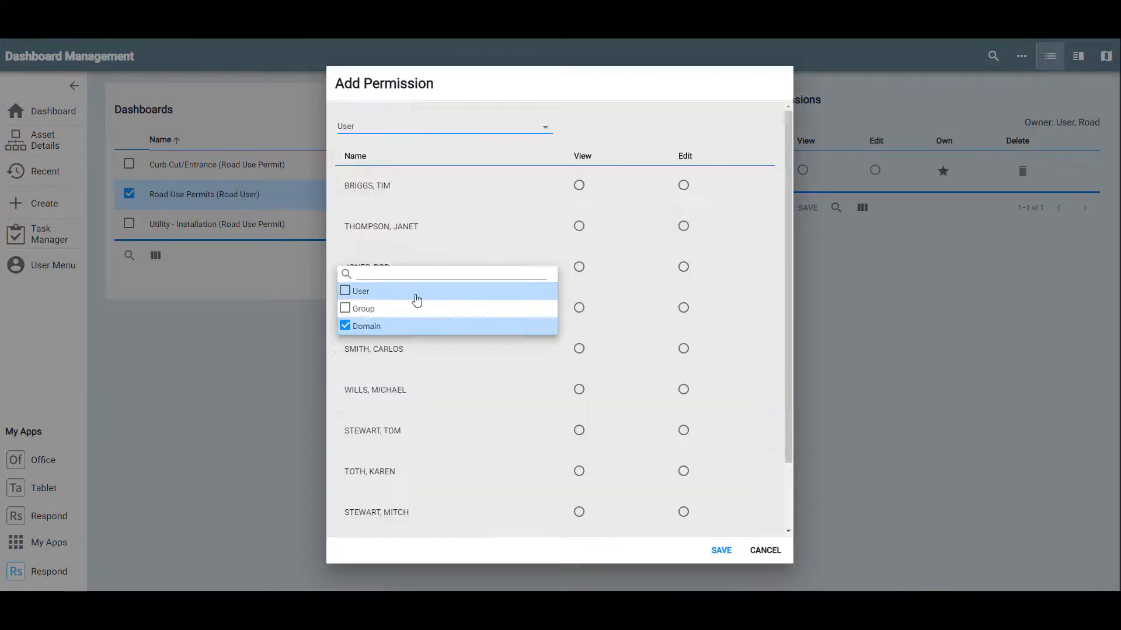
left_click(580, 187)
left_click(684, 186)
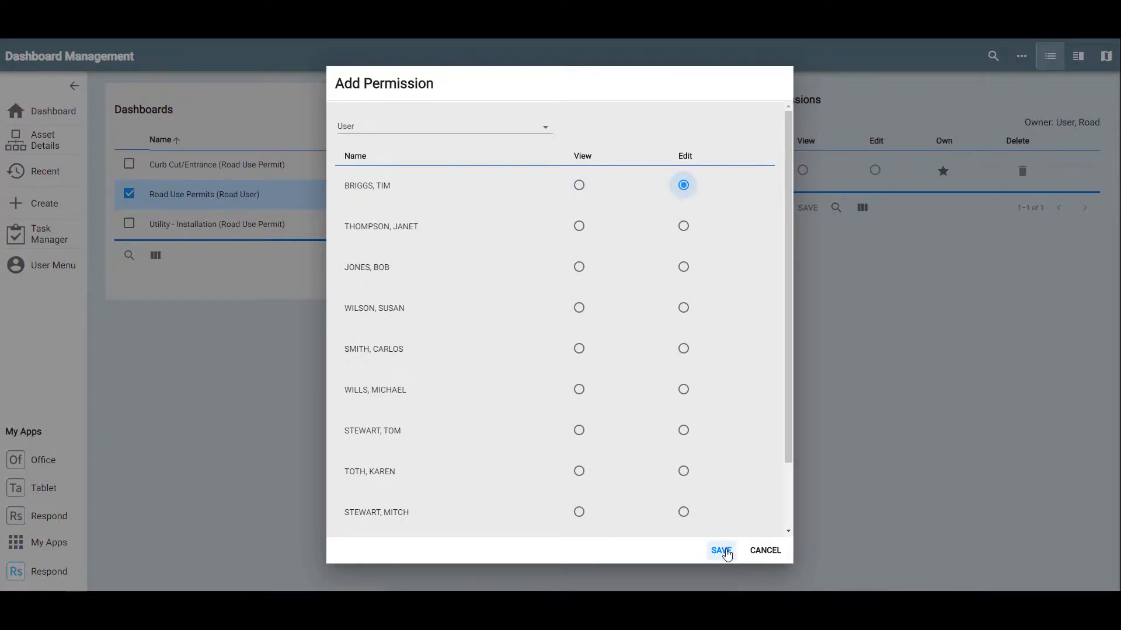
left_click(722, 550)
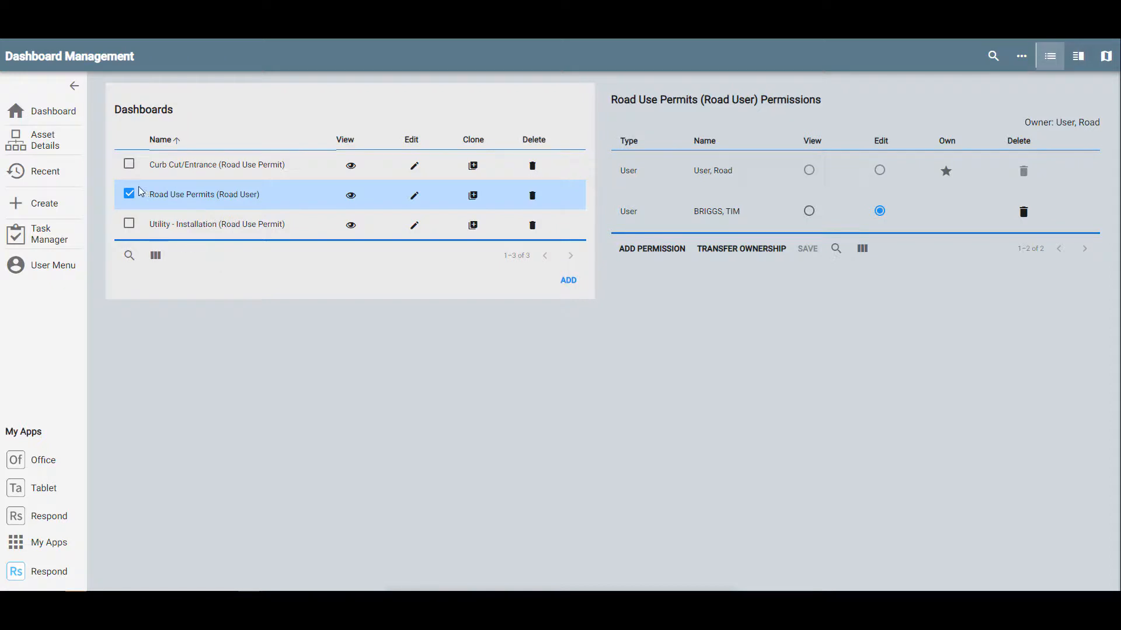
- Open the Road Use Permits (Road User) dashboard and browse its permit tables, map and pie chart
left_click(351, 196)
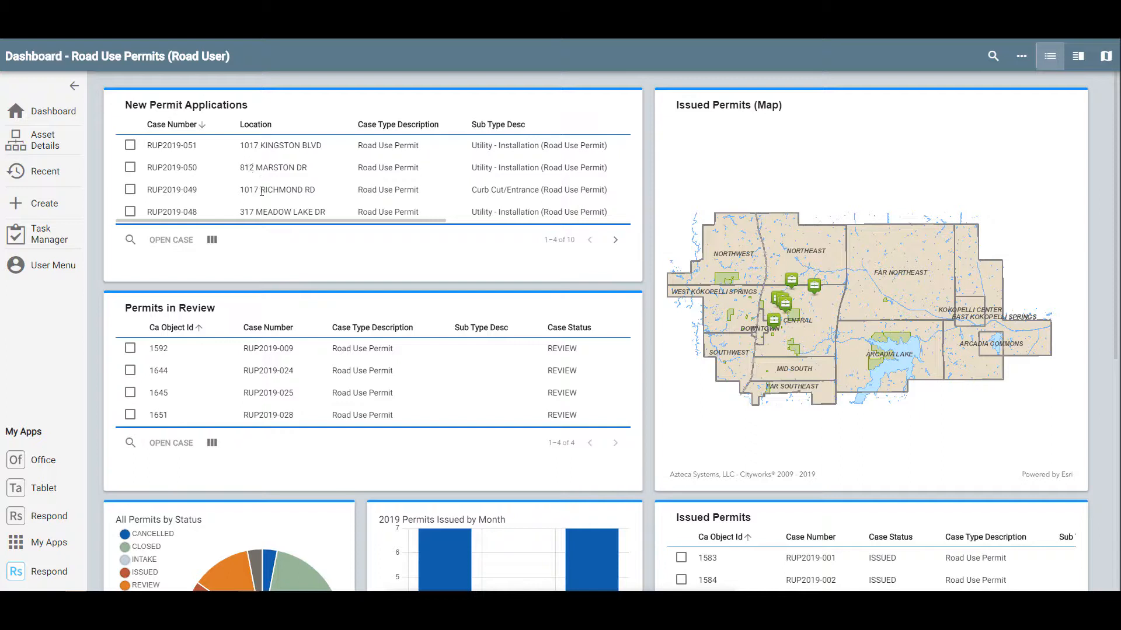
left_click(148, 150)
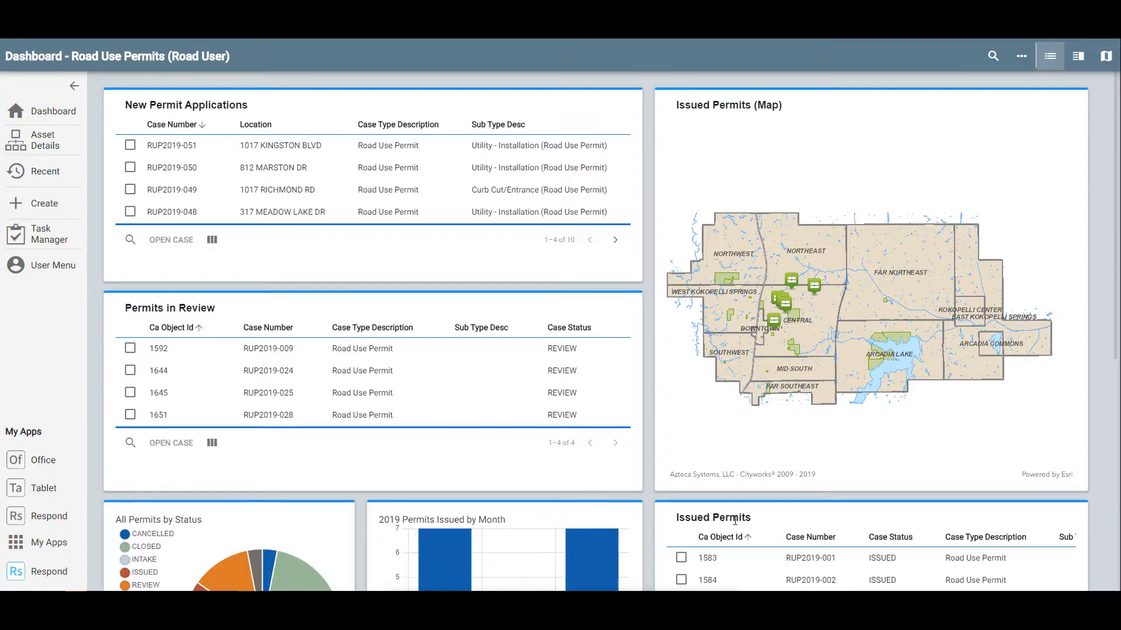
scroll(641, 514, "down", 5)
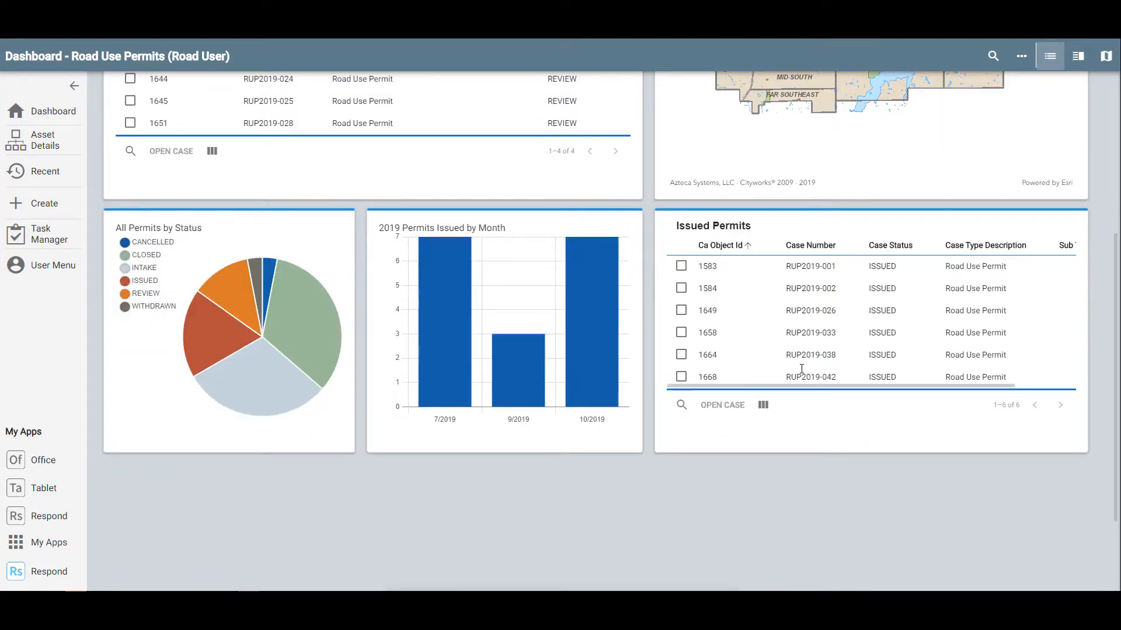
scroll(803, 371, "up", 5)
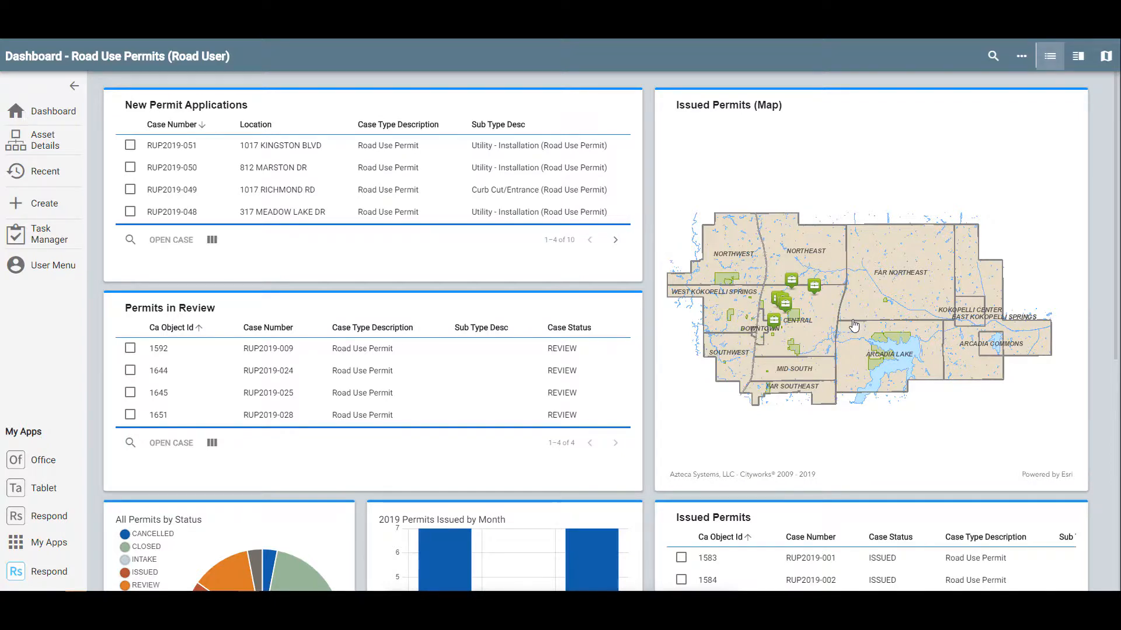
scroll(327, 400, "down", 5)
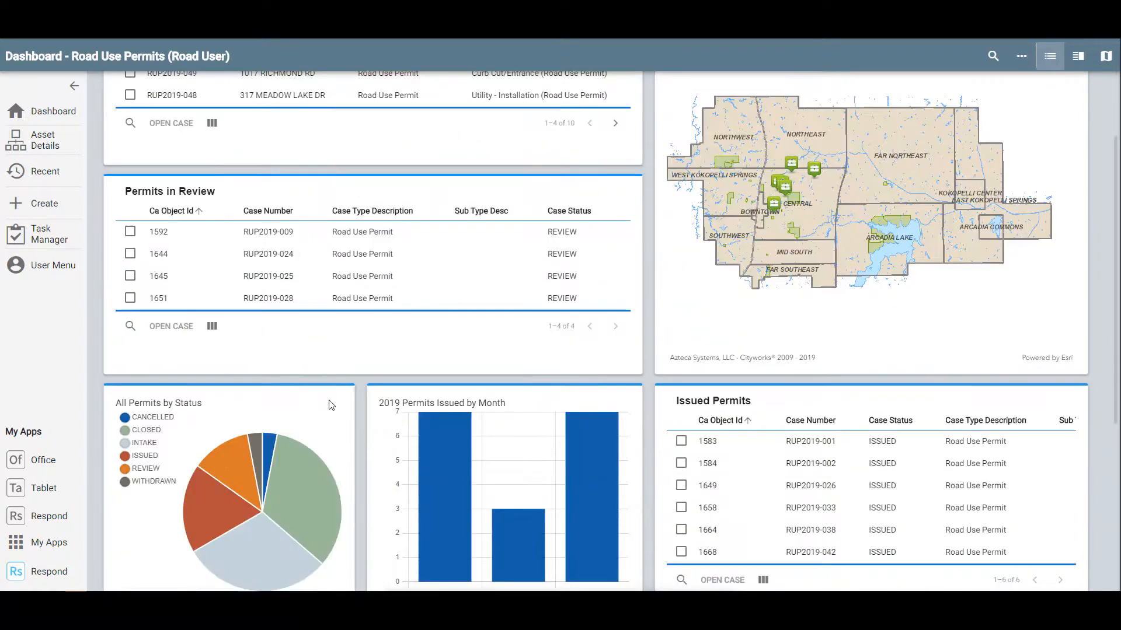
mouse_move(211, 330)
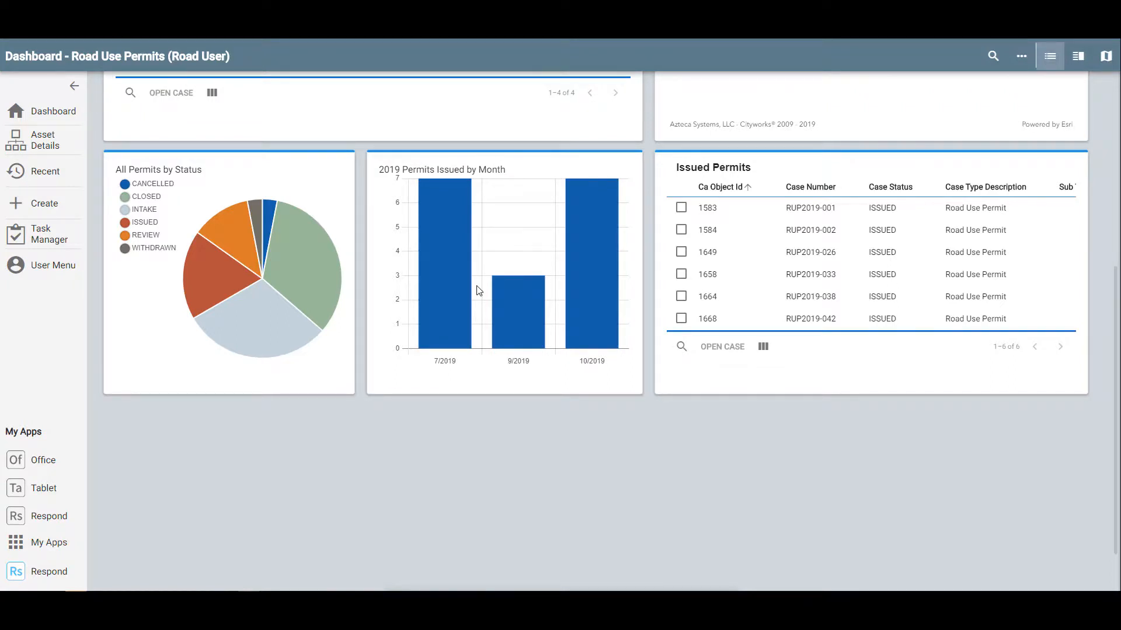
mouse_move(256, 323)
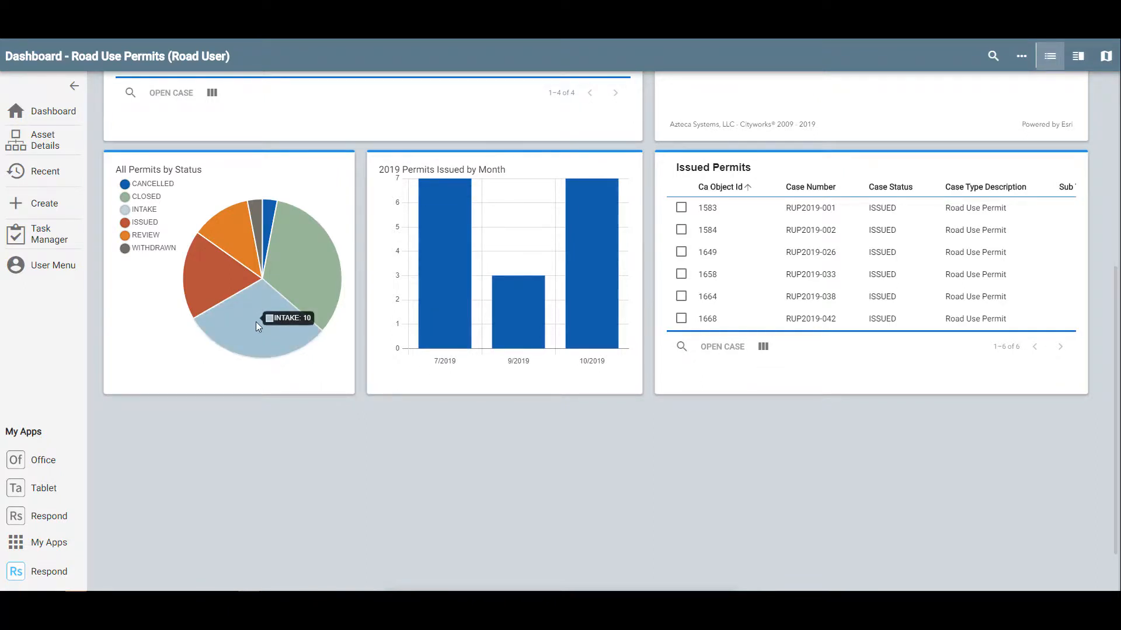
- From the chart's INTAKE slice, select only permit 1677 (RUP2019-051) and open its case
left_click(256, 321)
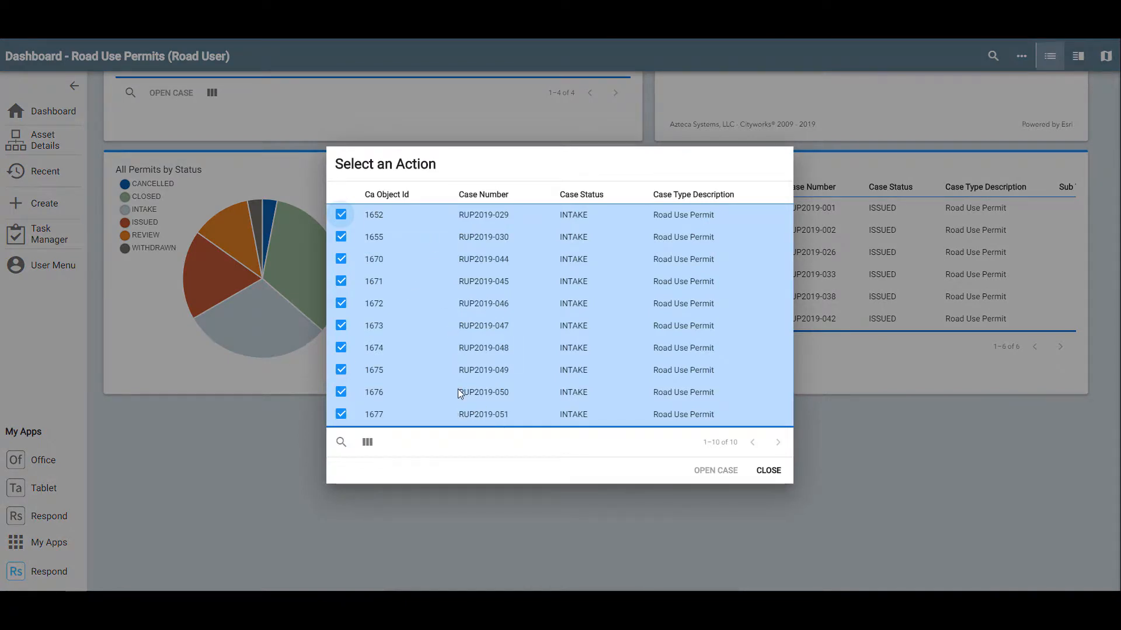
left_click(431, 378)
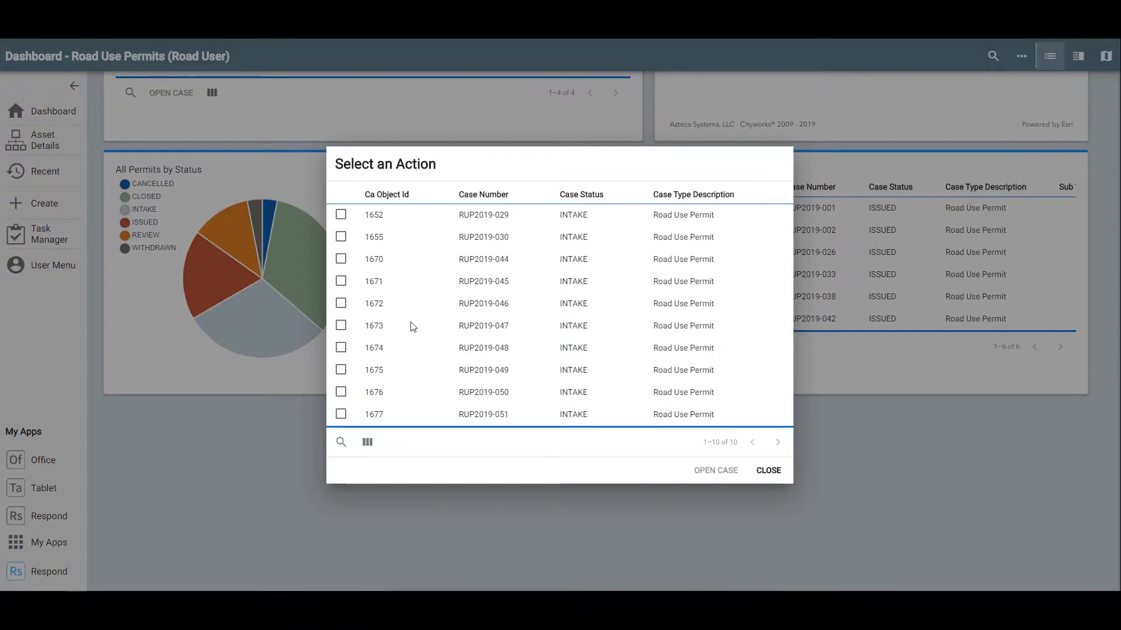
left_click(340, 413)
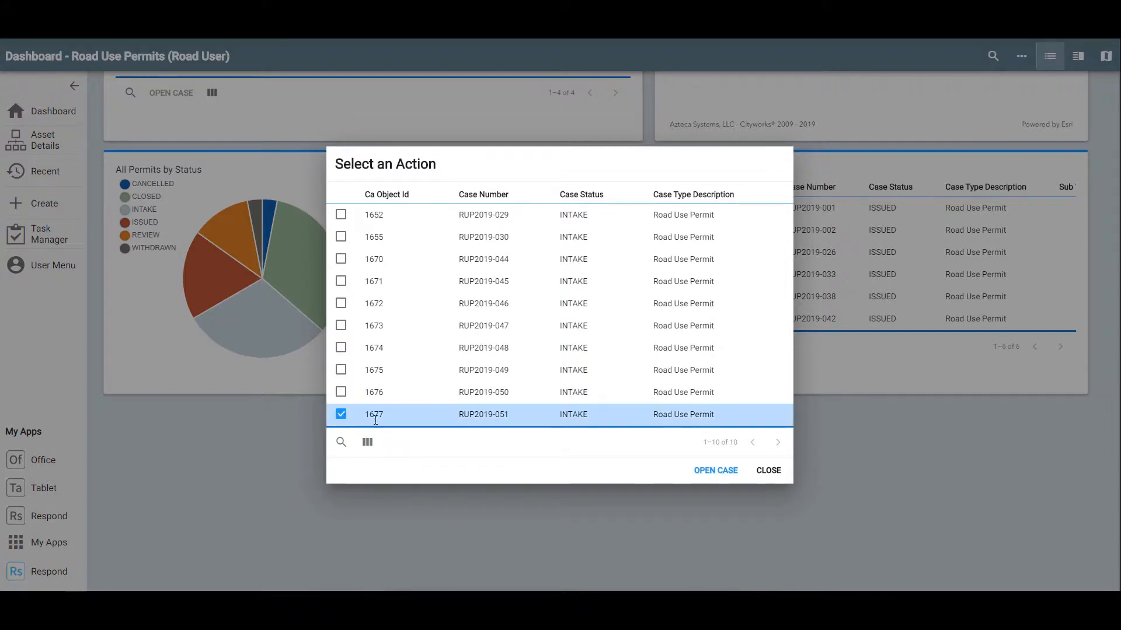
left_click(713, 470)
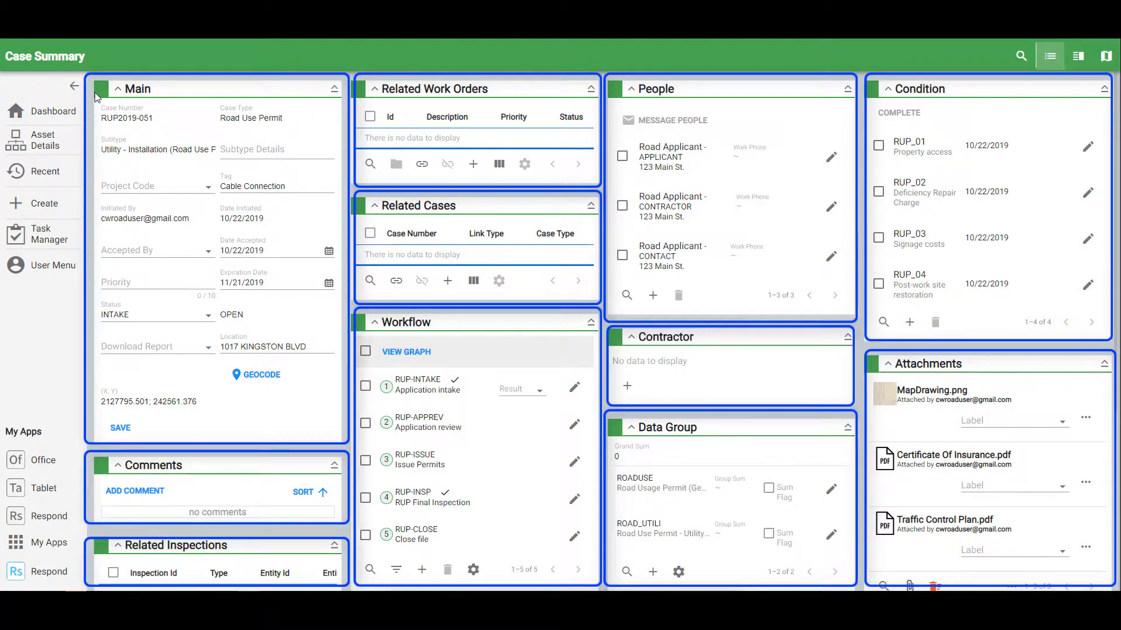
- Collapse and re-expand the case summary panels, then display the five-step workflow graph
left_click(117, 89)
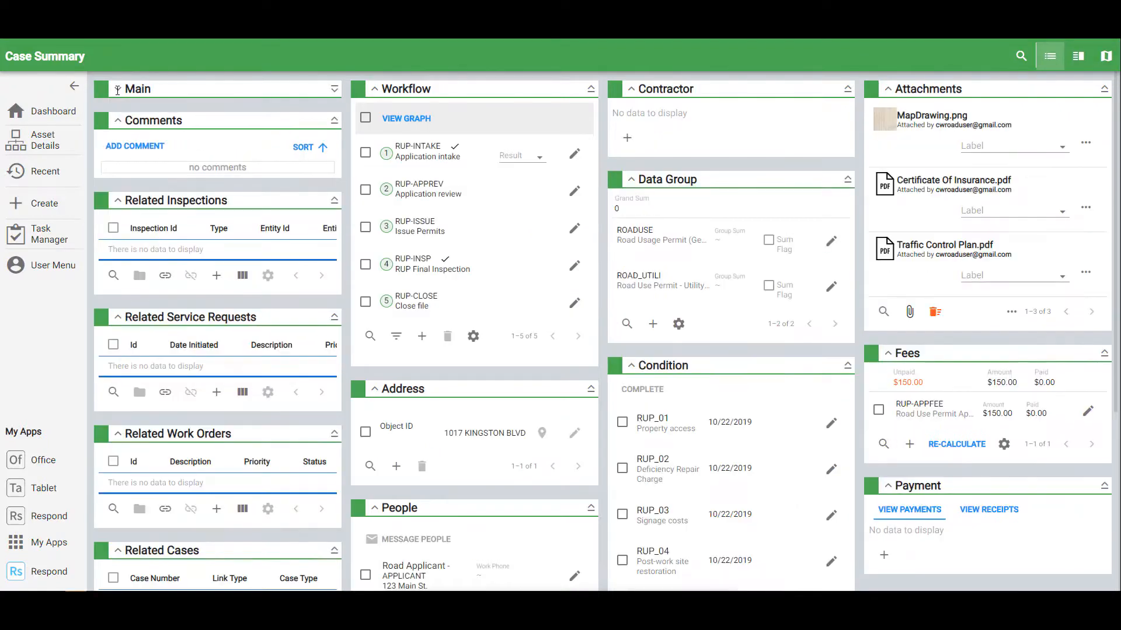
left_click(118, 89)
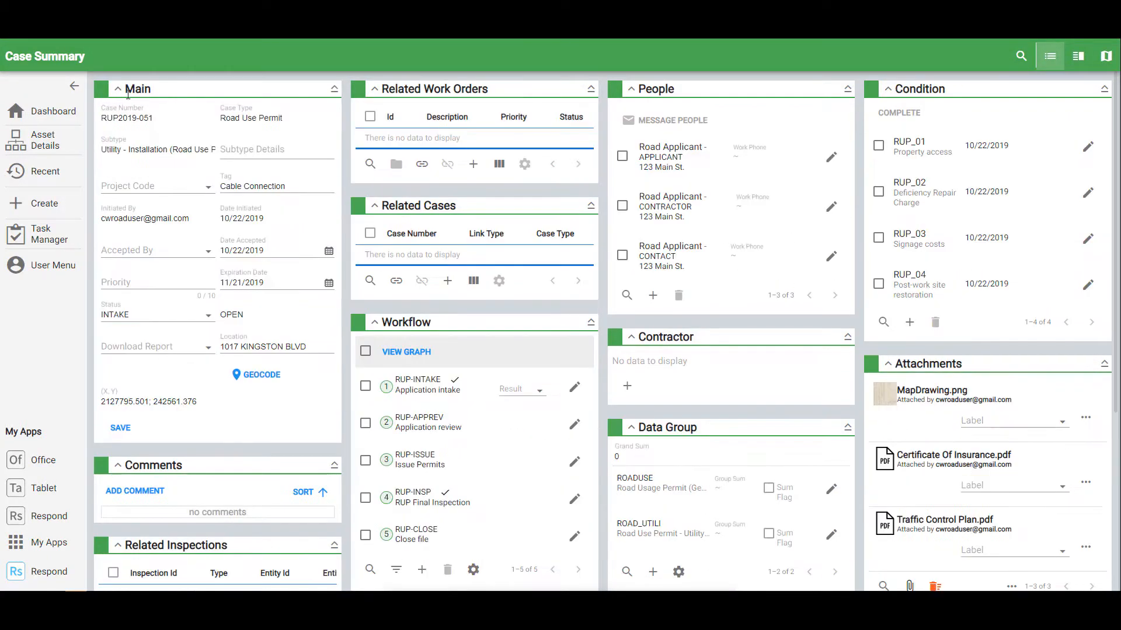
left_click(335, 89)
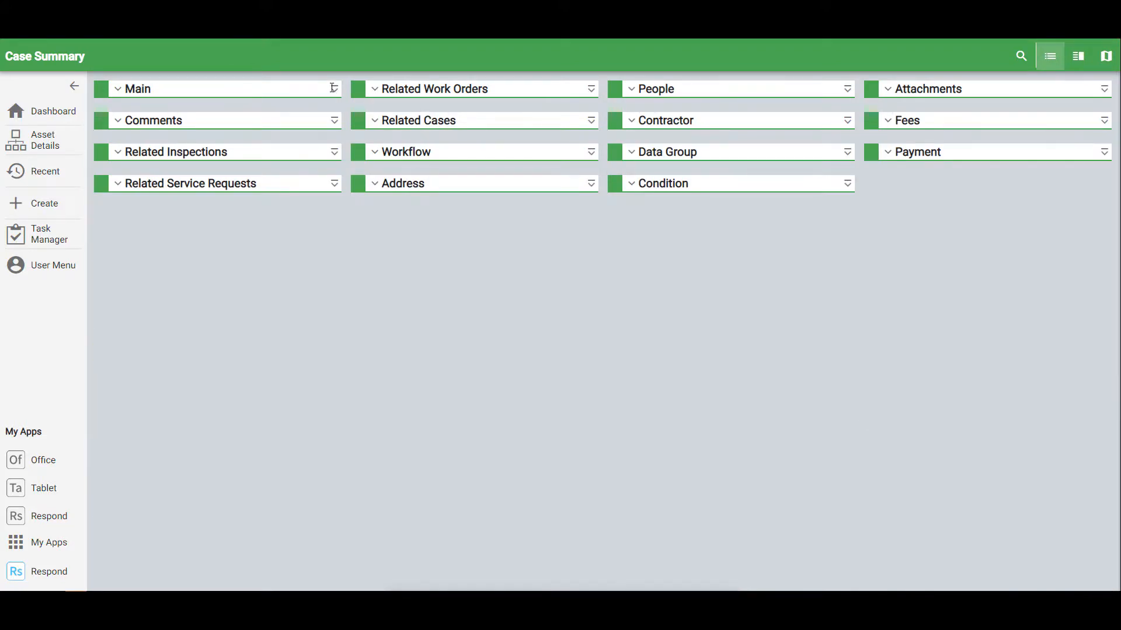
left_click(335, 88)
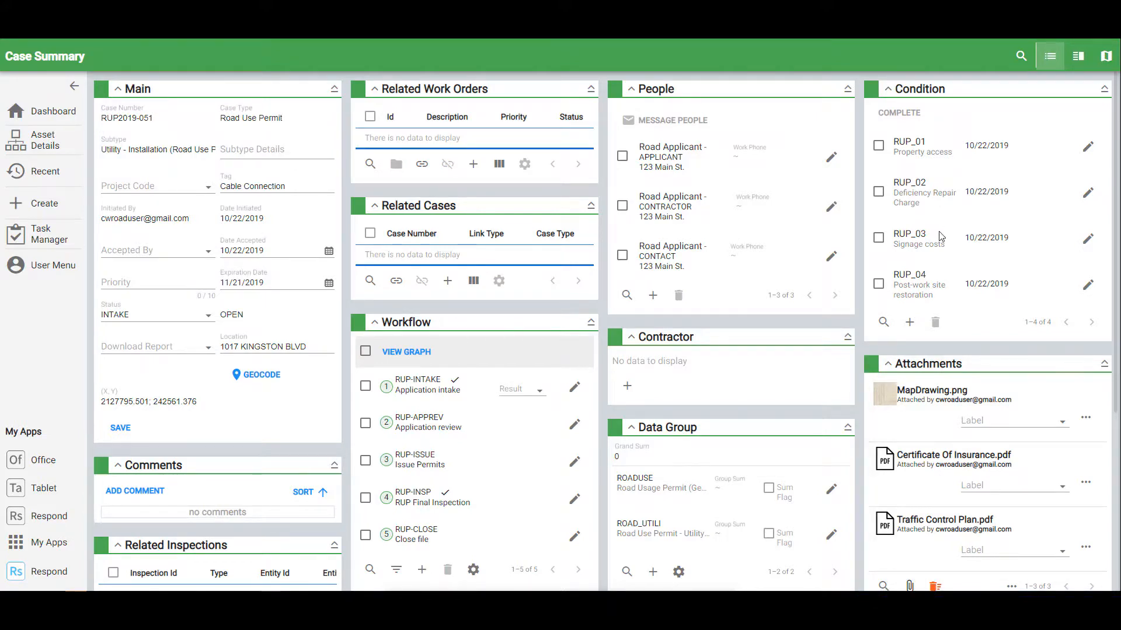
scroll(941, 236, "down", 1)
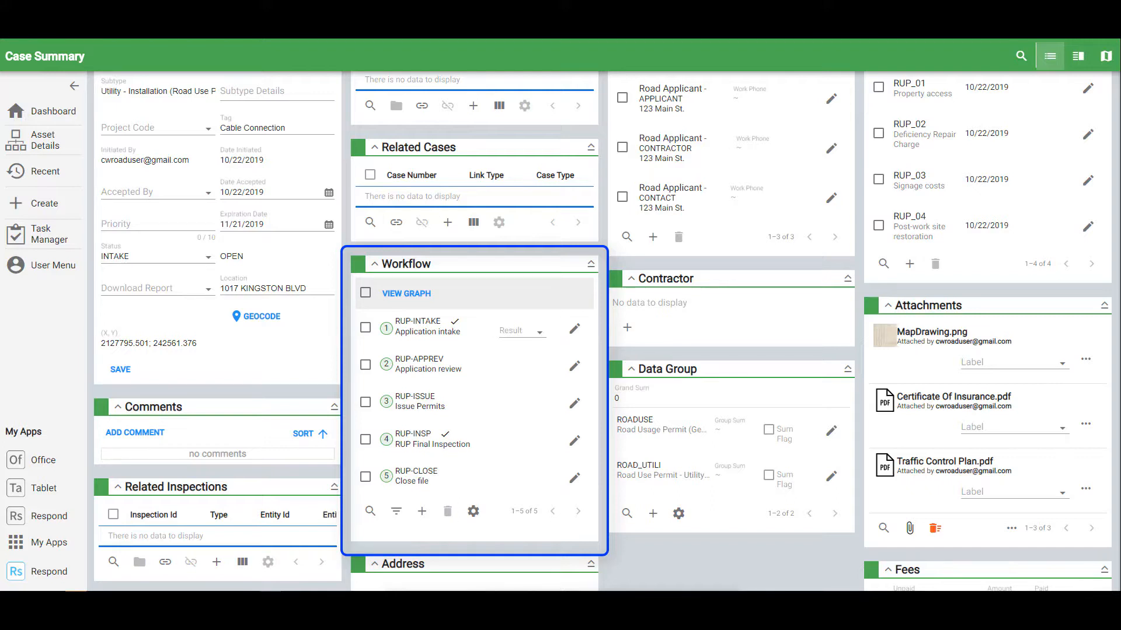
left_click(408, 294)
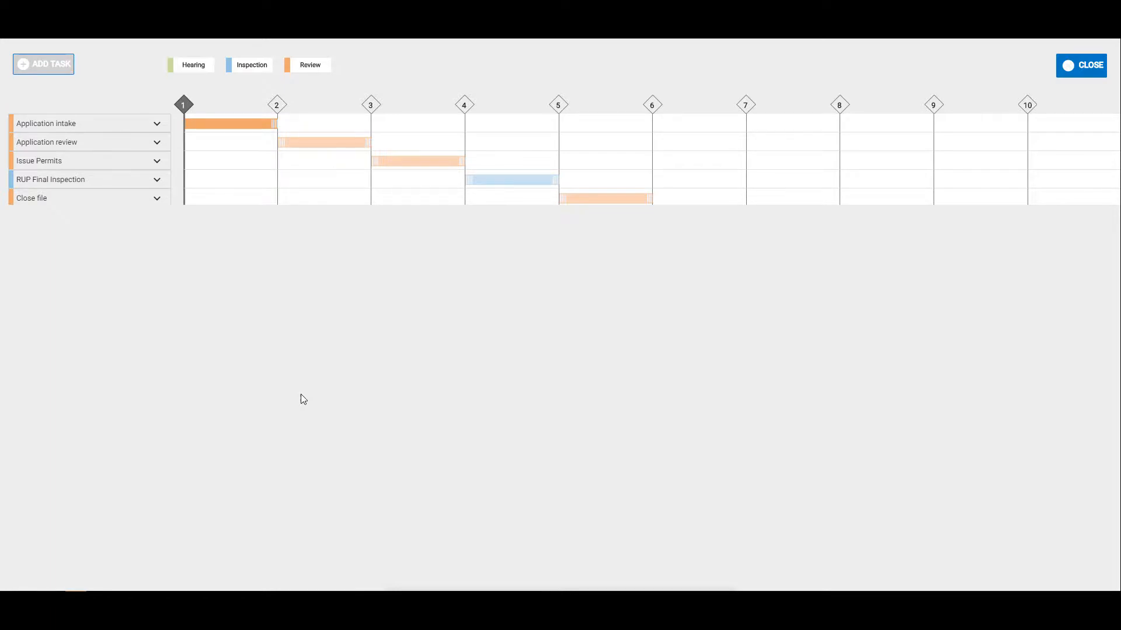
- Bring up the task picker with ADD TASK in the workflow graph
left_click(50, 69)
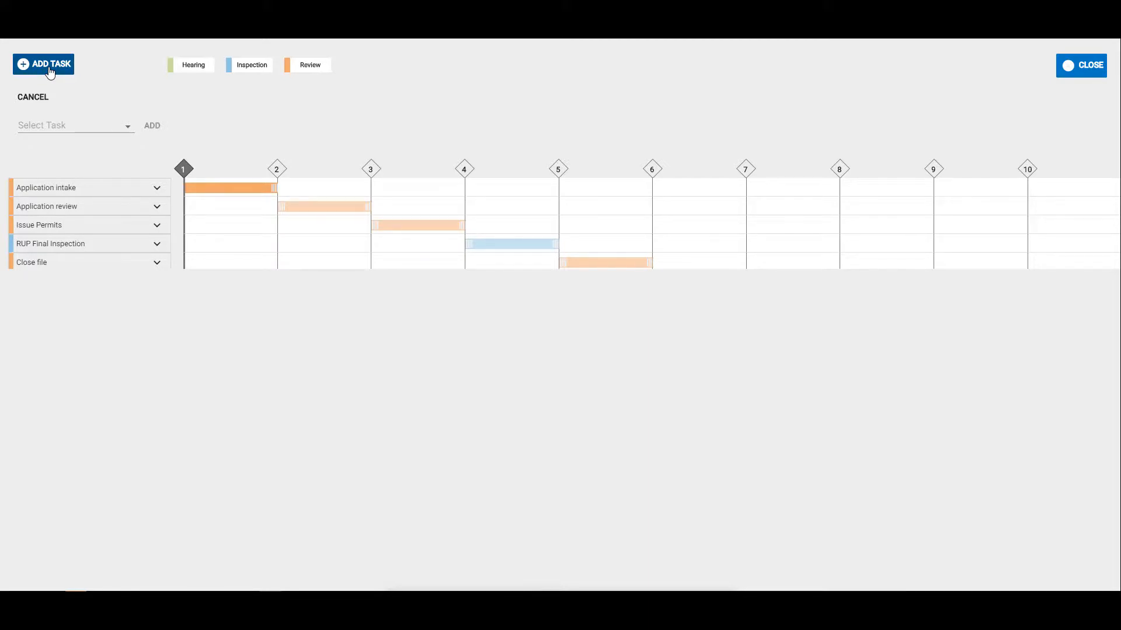
- Add the Cancel Case task, found by searching 'cancel', then close the workflow graph
left_click(74, 125)
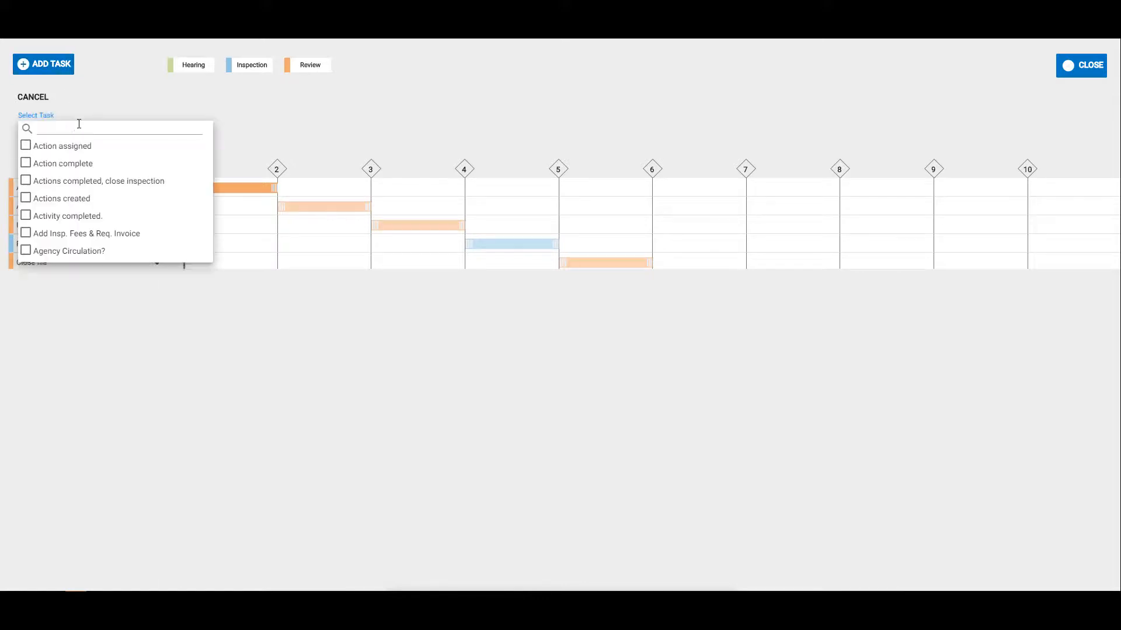
type("cancel")
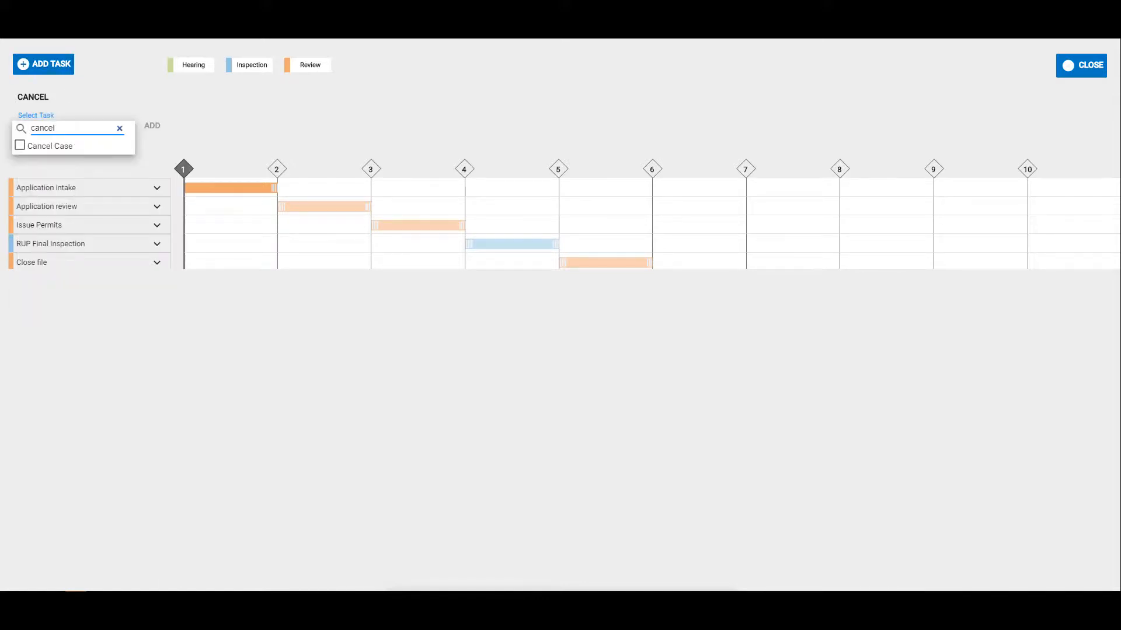
left_click(35, 148)
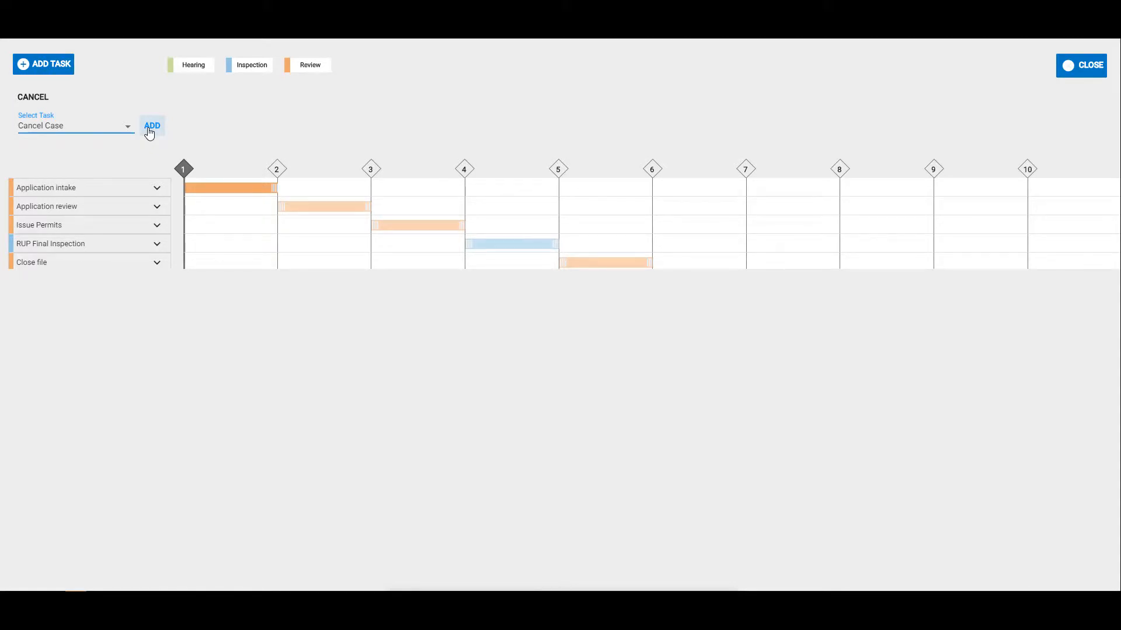
left_click(151, 127)
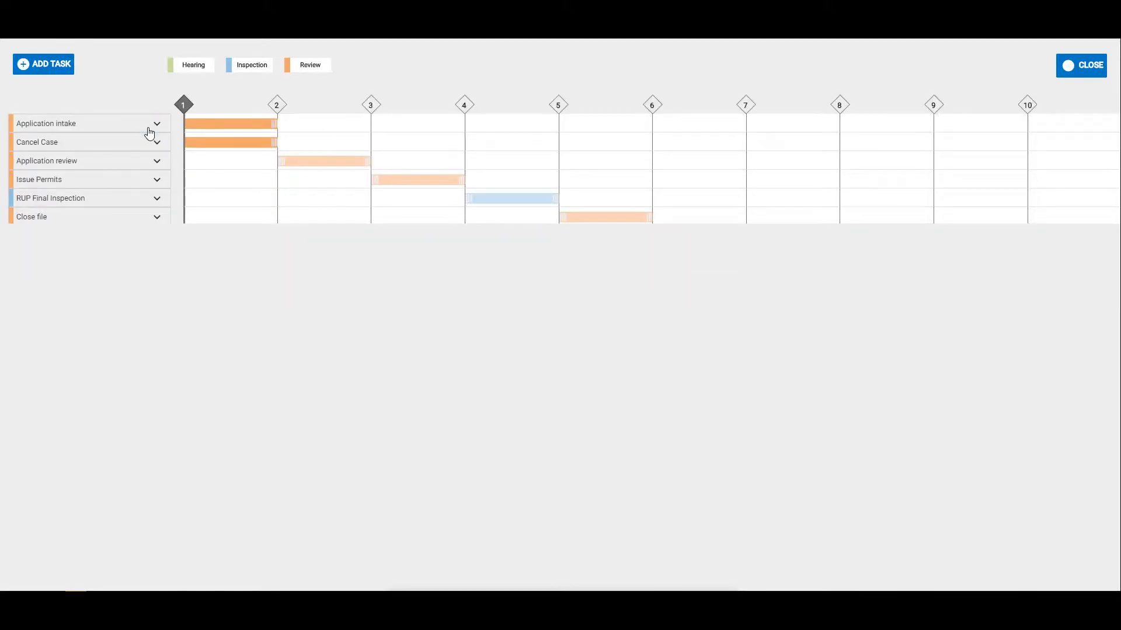
left_click(1080, 65)
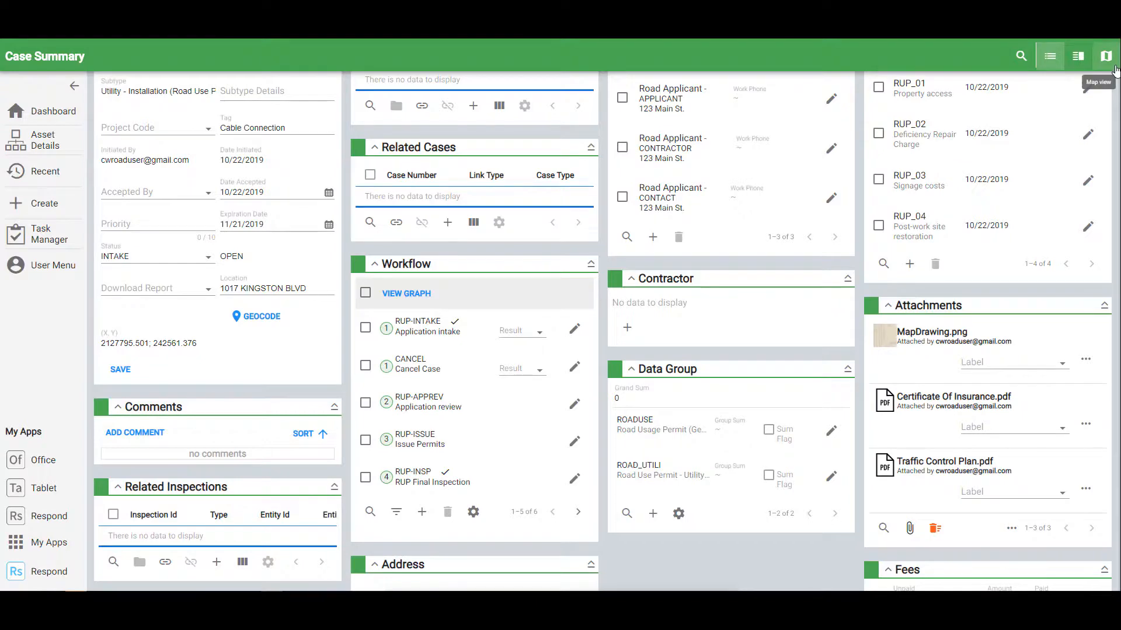
- Select the Cancel Case task in Workflow and delete it, confirming with DELETE TASKS
left_click(366, 366)
left_click(448, 512)
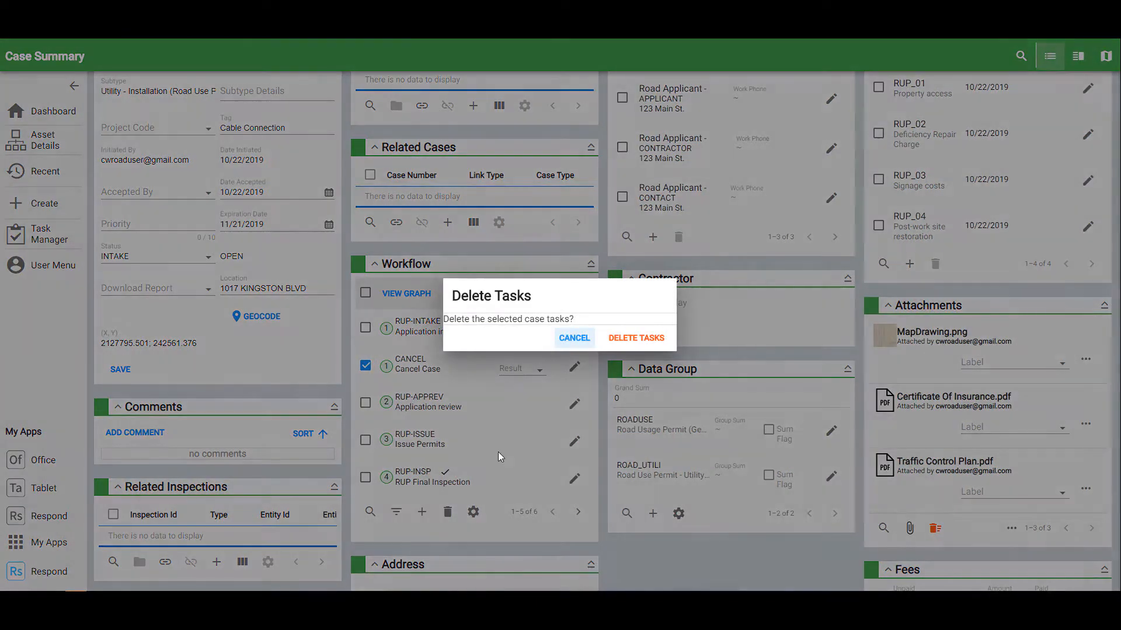
left_click(636, 338)
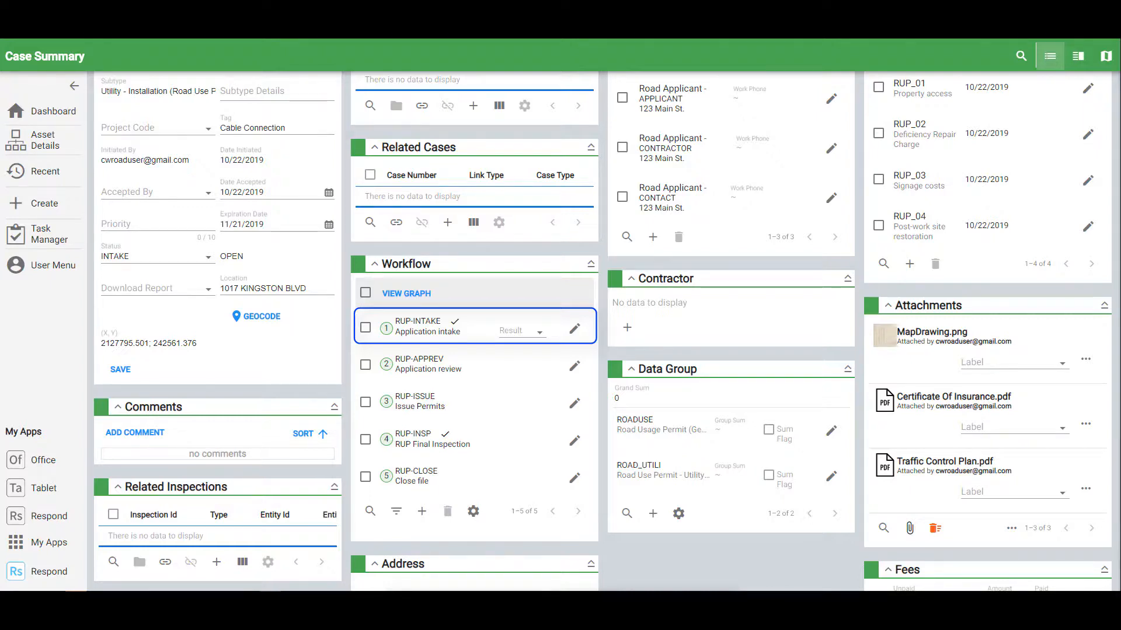
left_click(574, 328)
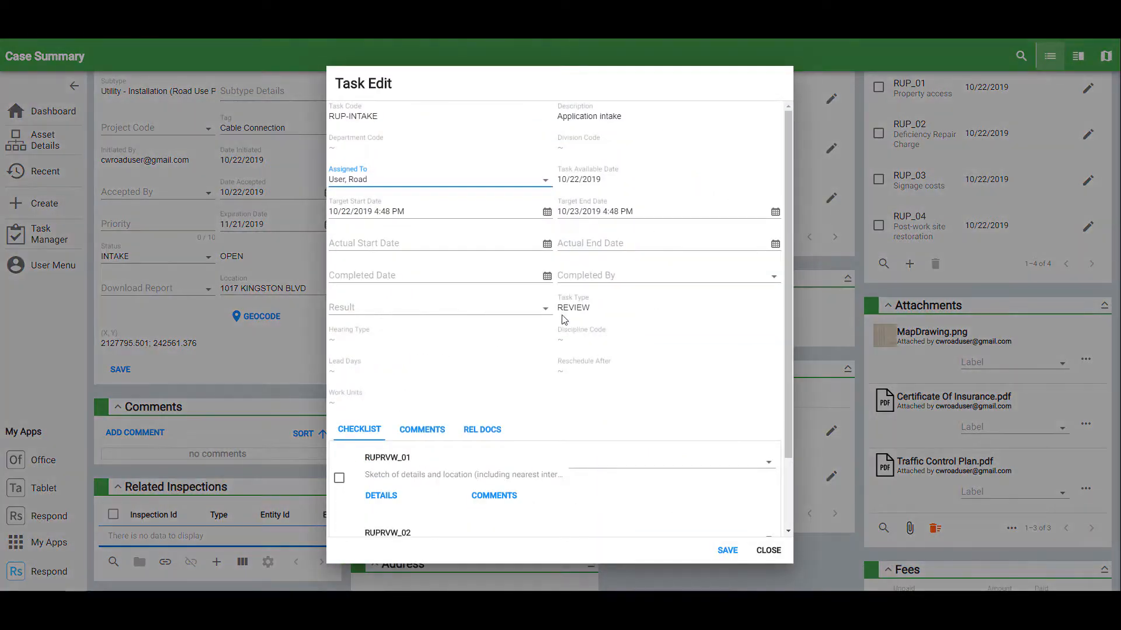
left_click(550, 185)
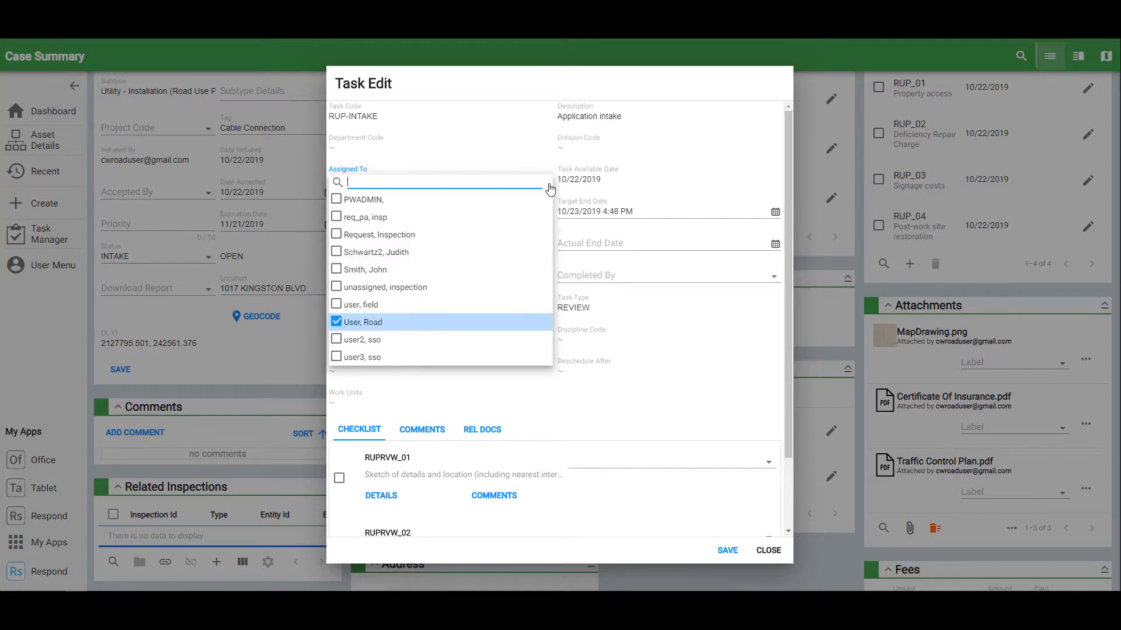
left_click(548, 186)
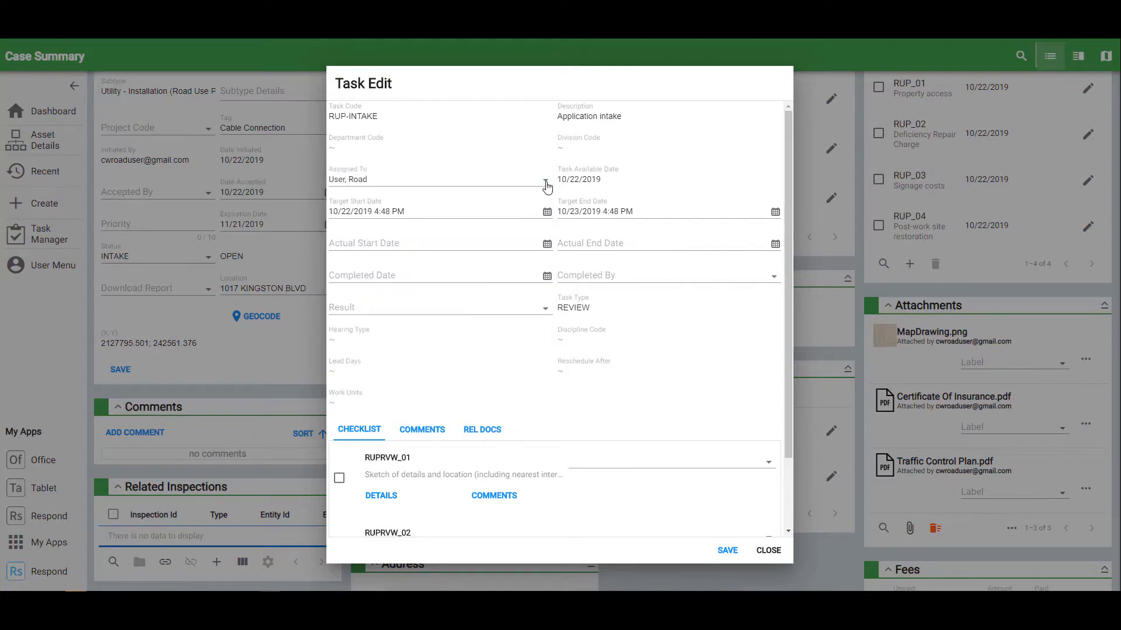
scroll(547, 186, "down", 2)
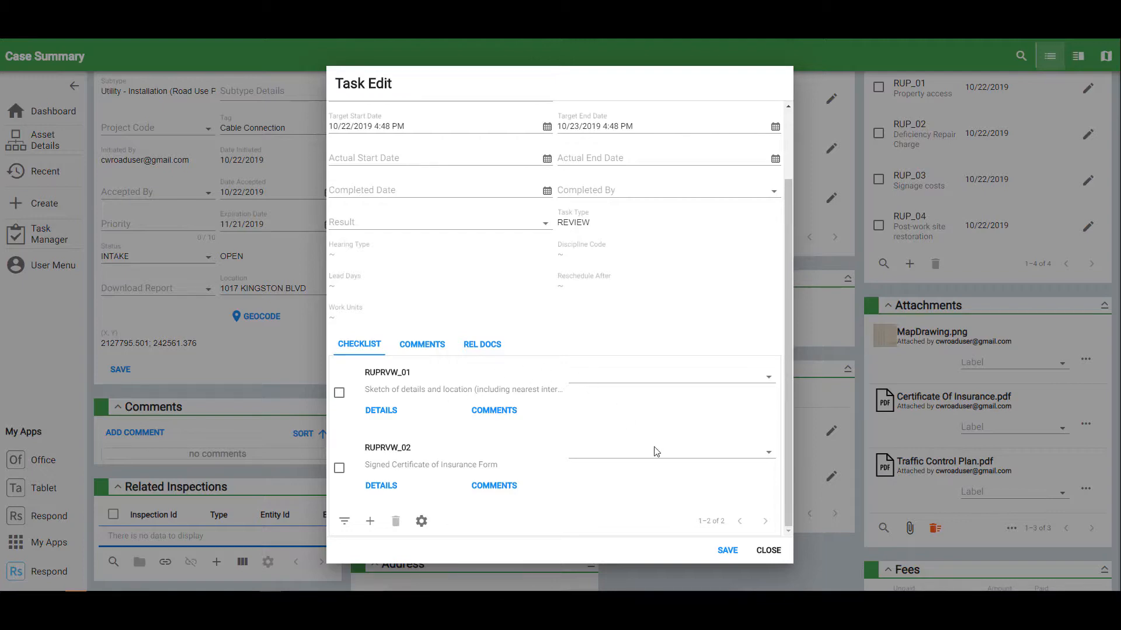
left_click(765, 549)
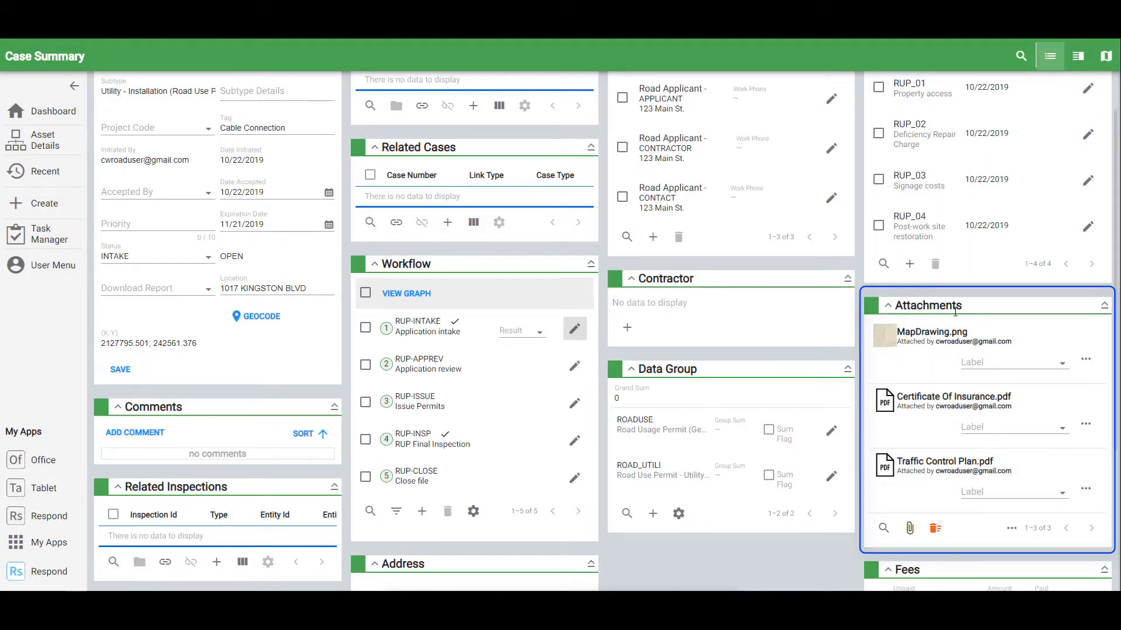
left_click(947, 338)
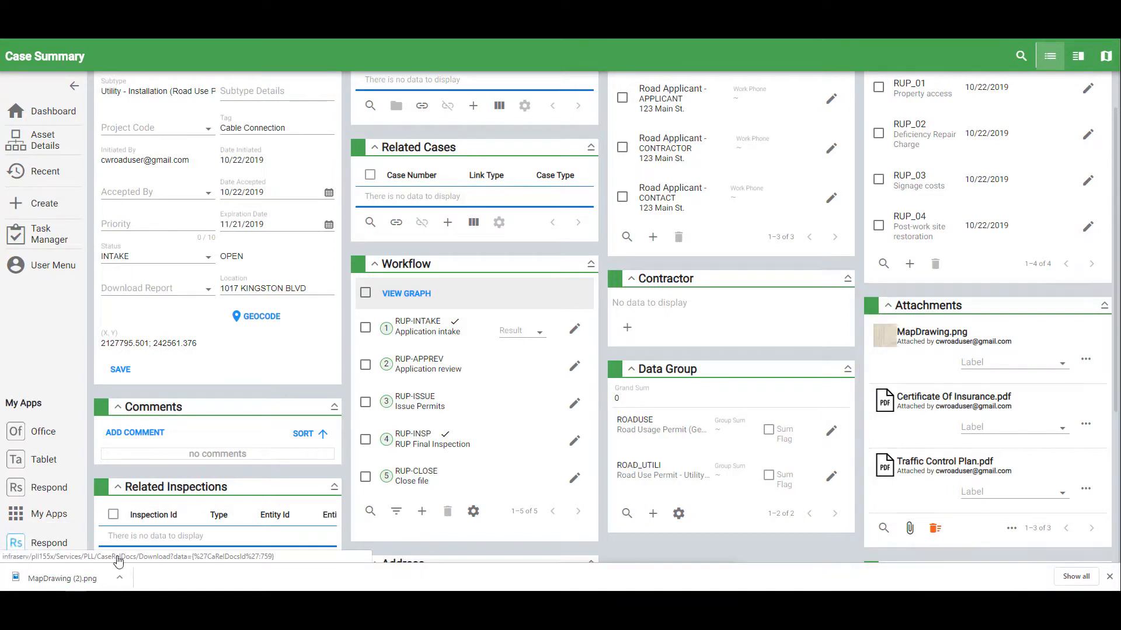
left_click(102, 584)
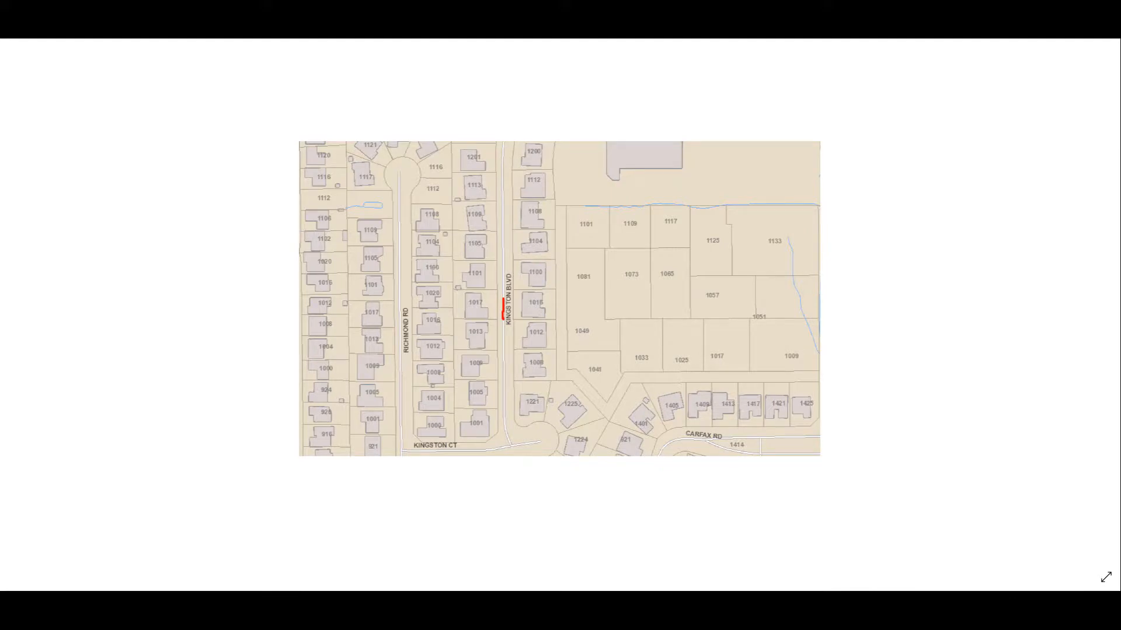
left_click(1107, 41)
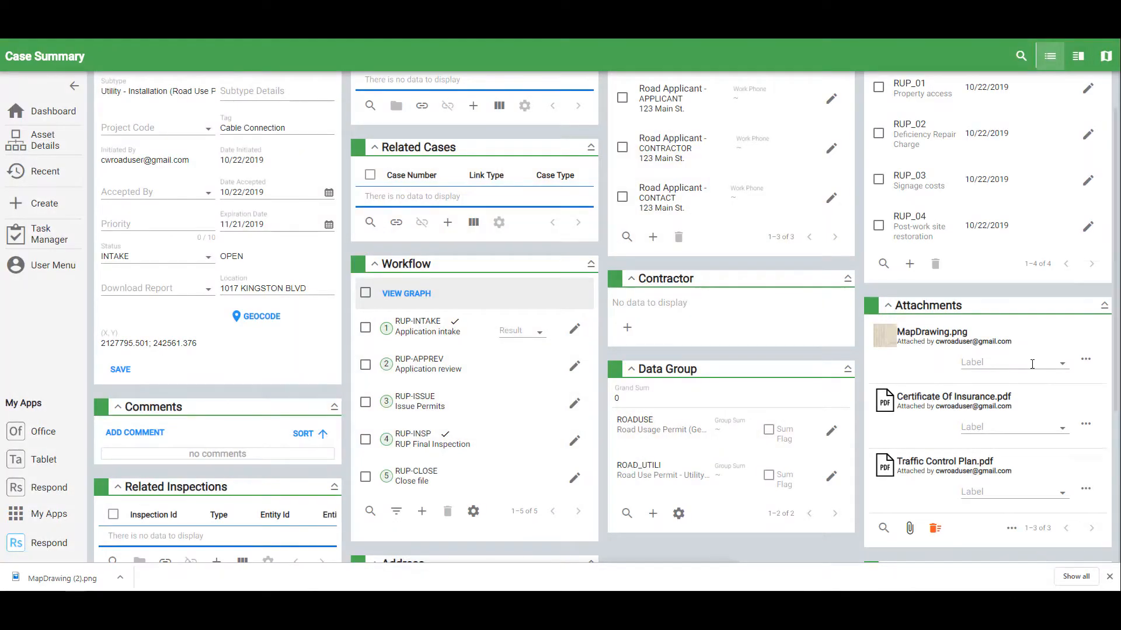
left_click(957, 401)
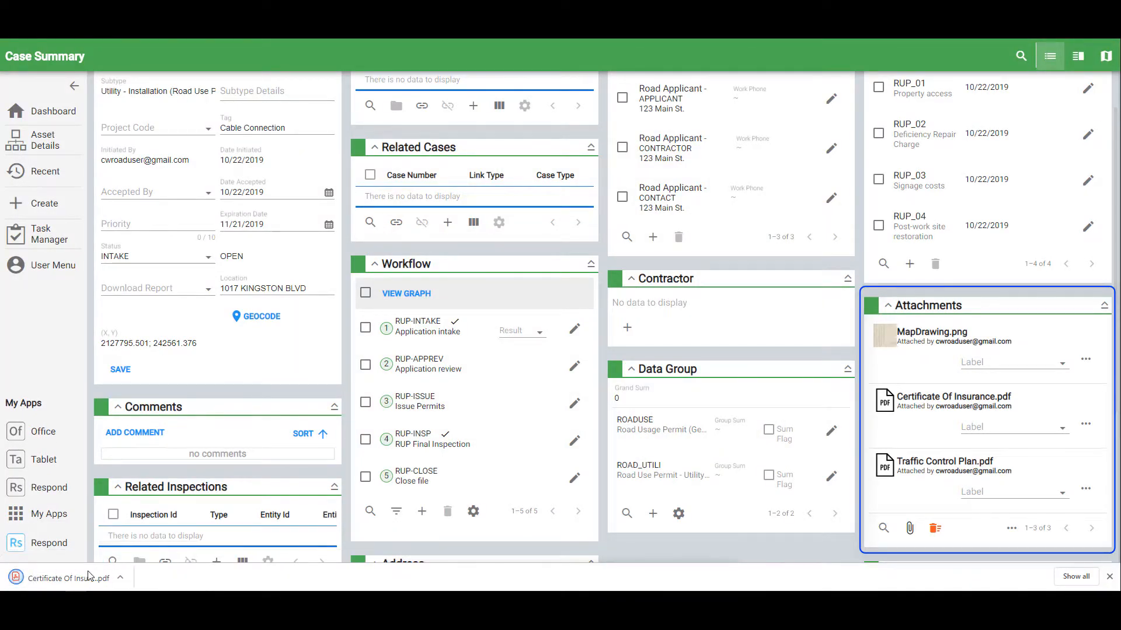
left_click(82, 577)
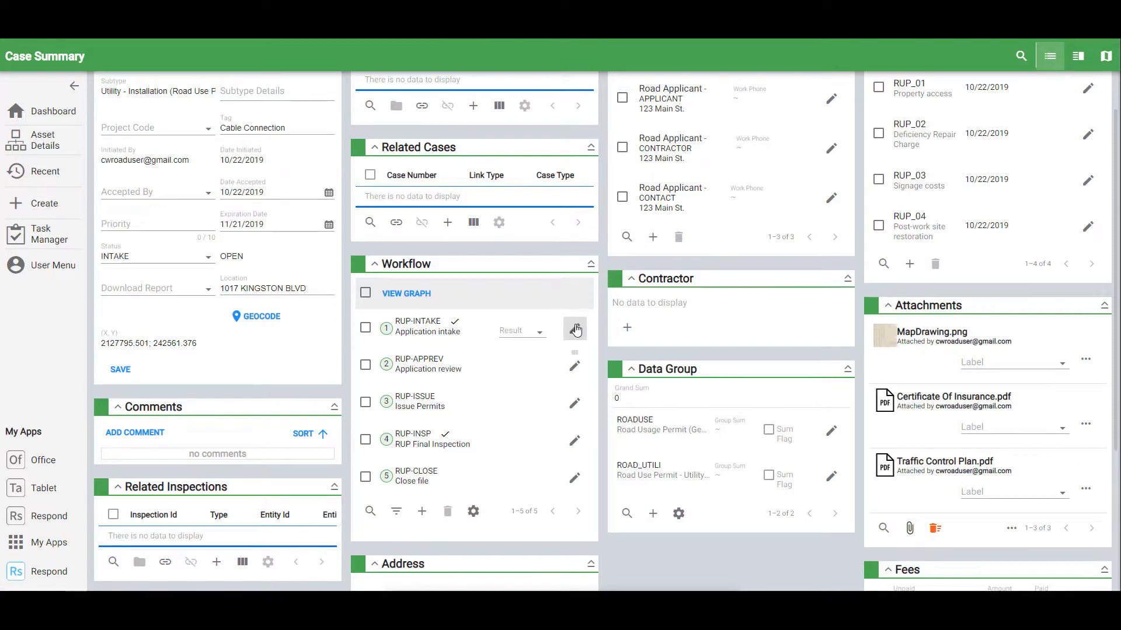
- Open the RUP-INTAKE task editor and review its Comments and Rel Docs tabs
left_click(575, 330)
scroll(461, 367, "down", 3)
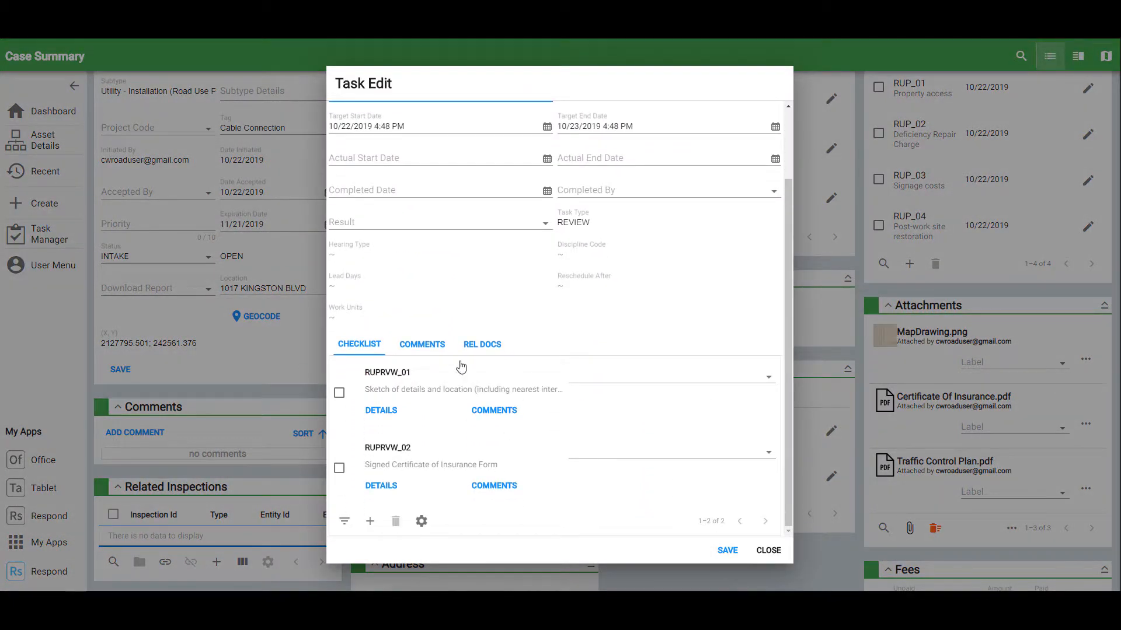
left_click(434, 346)
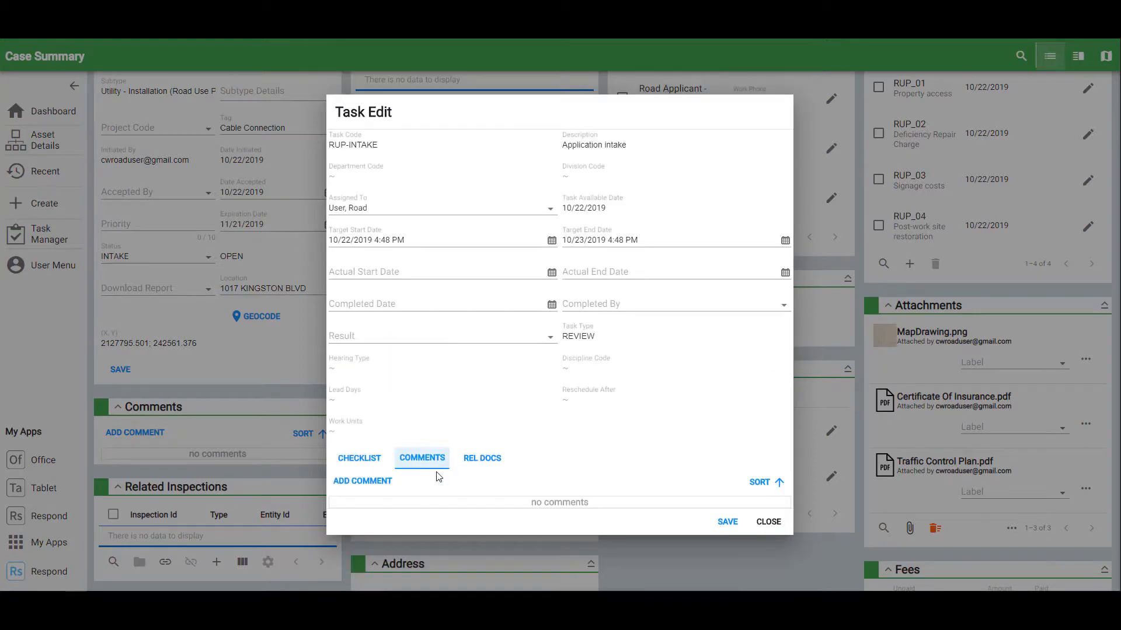
left_click(474, 459)
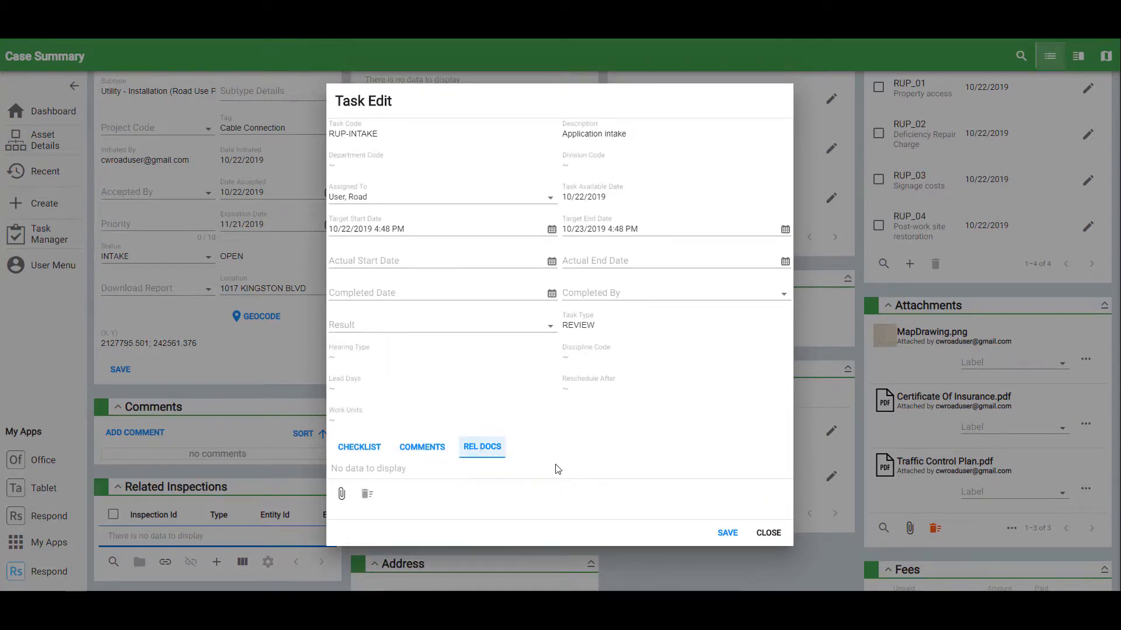
left_click(345, 448)
- Set both checklist items, location sketch and insurance form, to INCLUDED and save the task
scroll(510, 443, "down", 2)
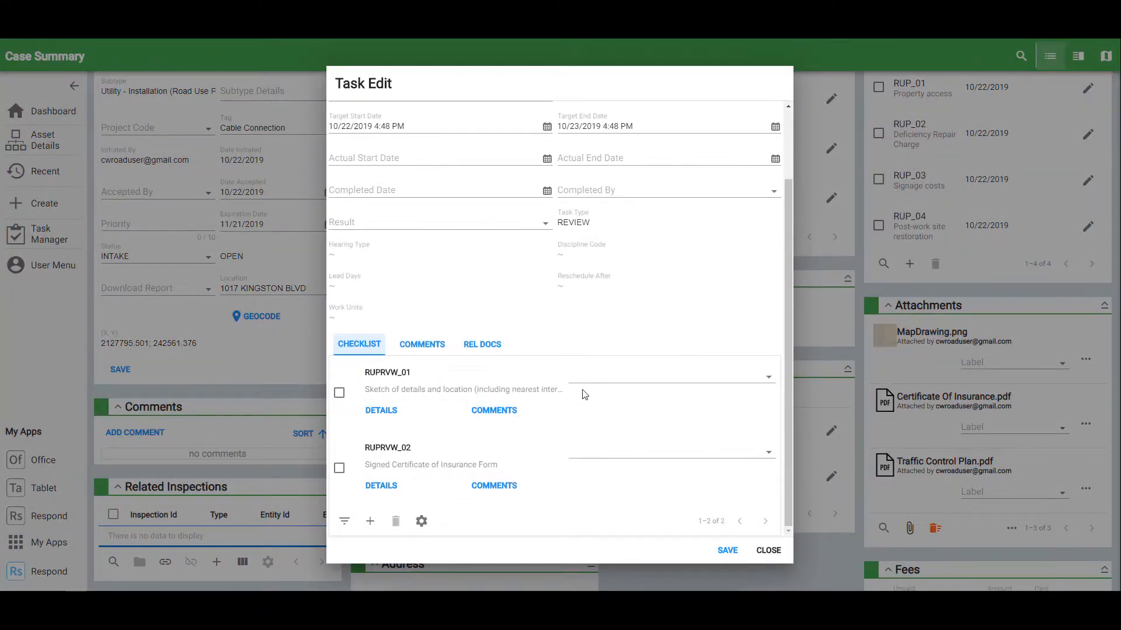
left_click(724, 379)
left_click(630, 395)
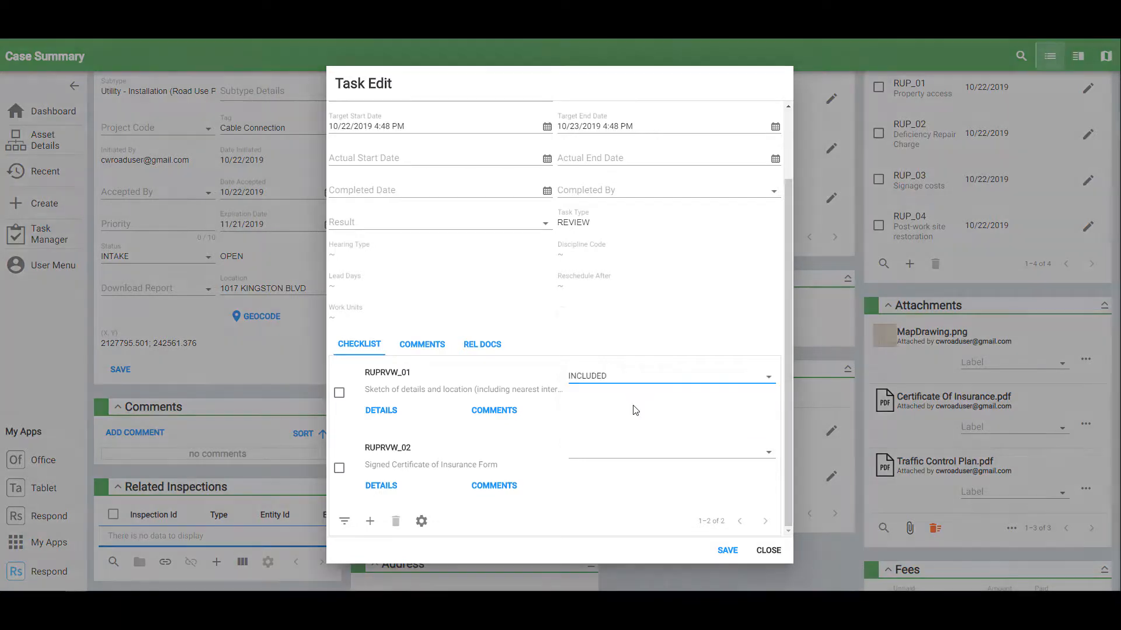
left_click(624, 459)
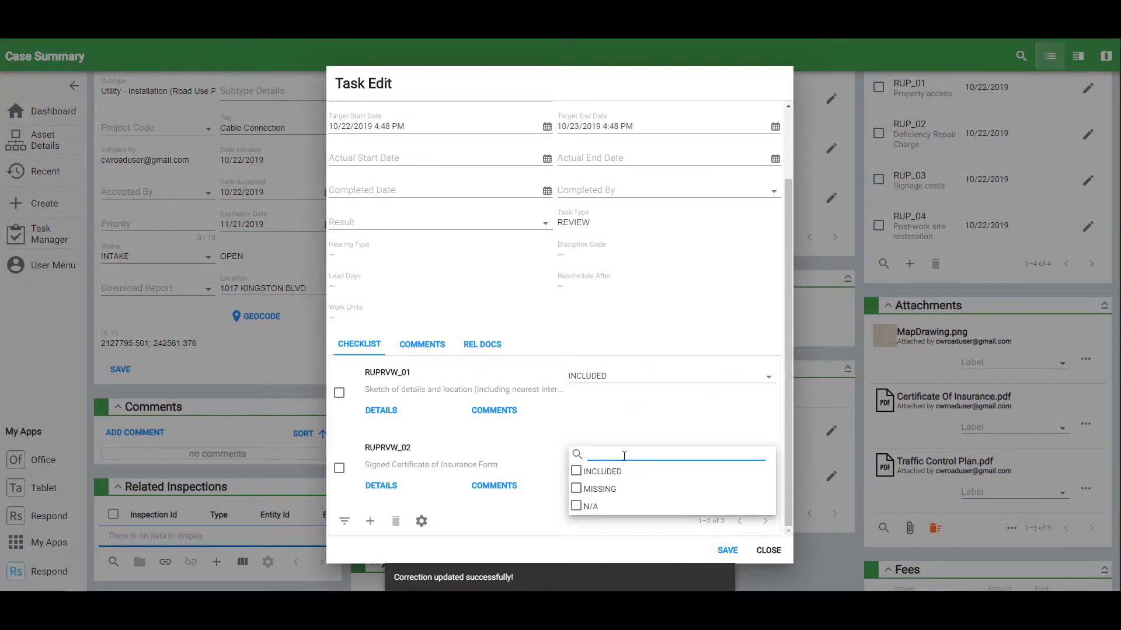
left_click(622, 471)
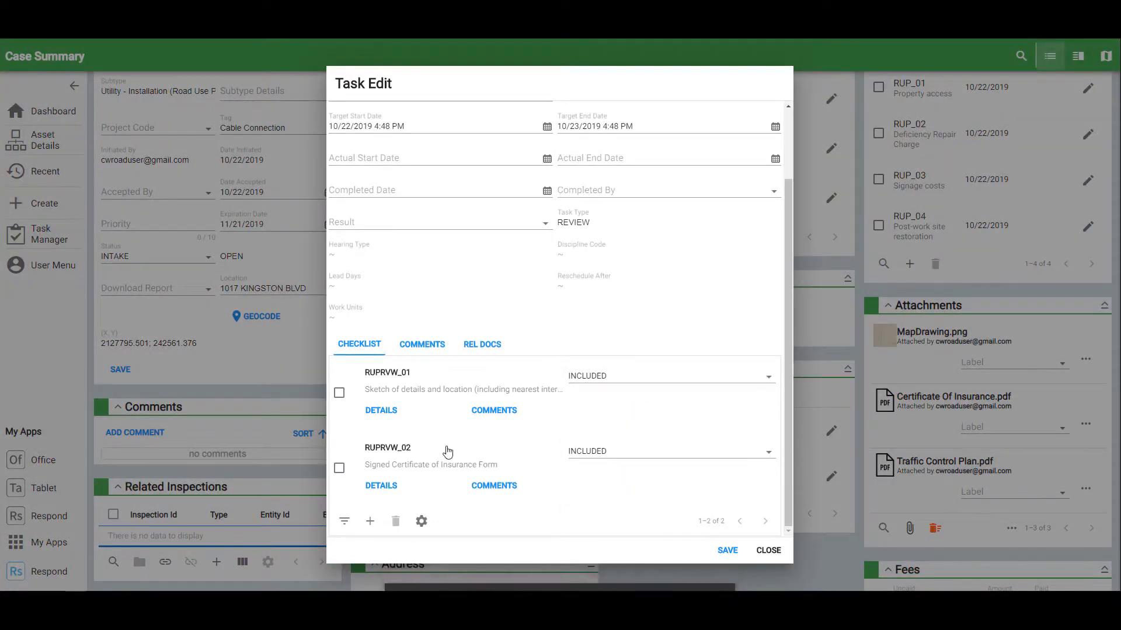
left_click(724, 552)
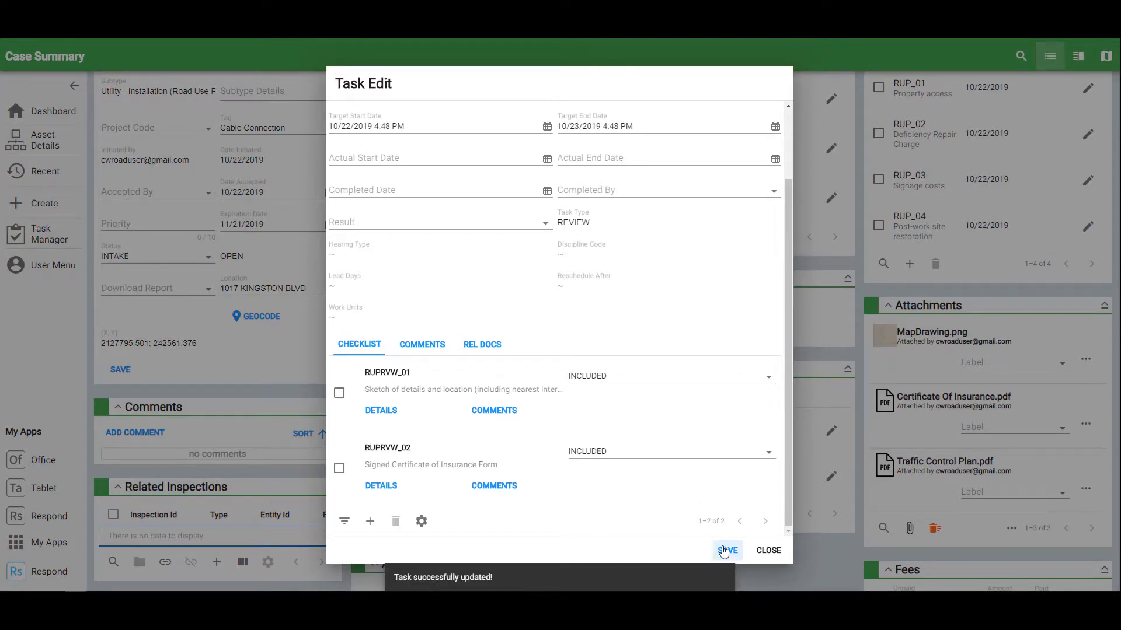
left_click(768, 550)
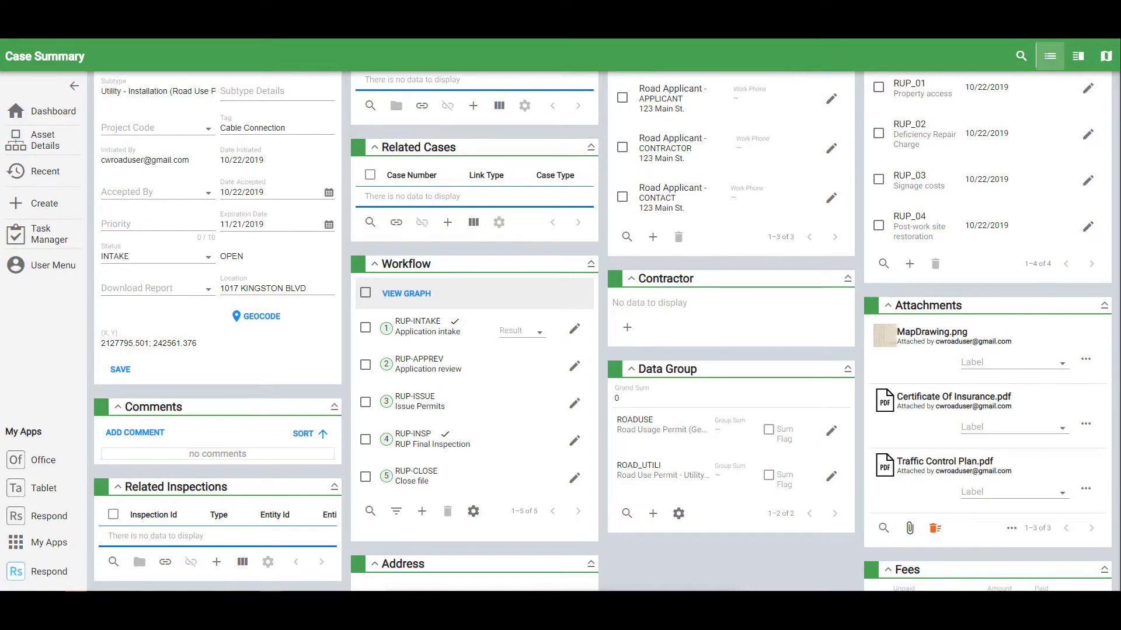
left_click(830, 431)
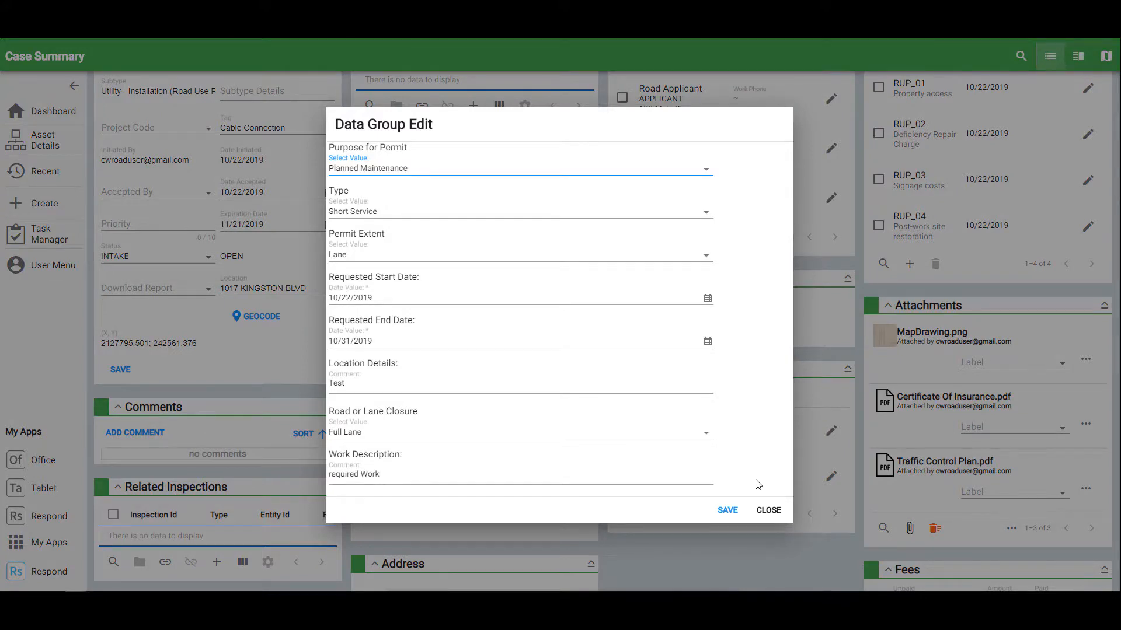
left_click(768, 510)
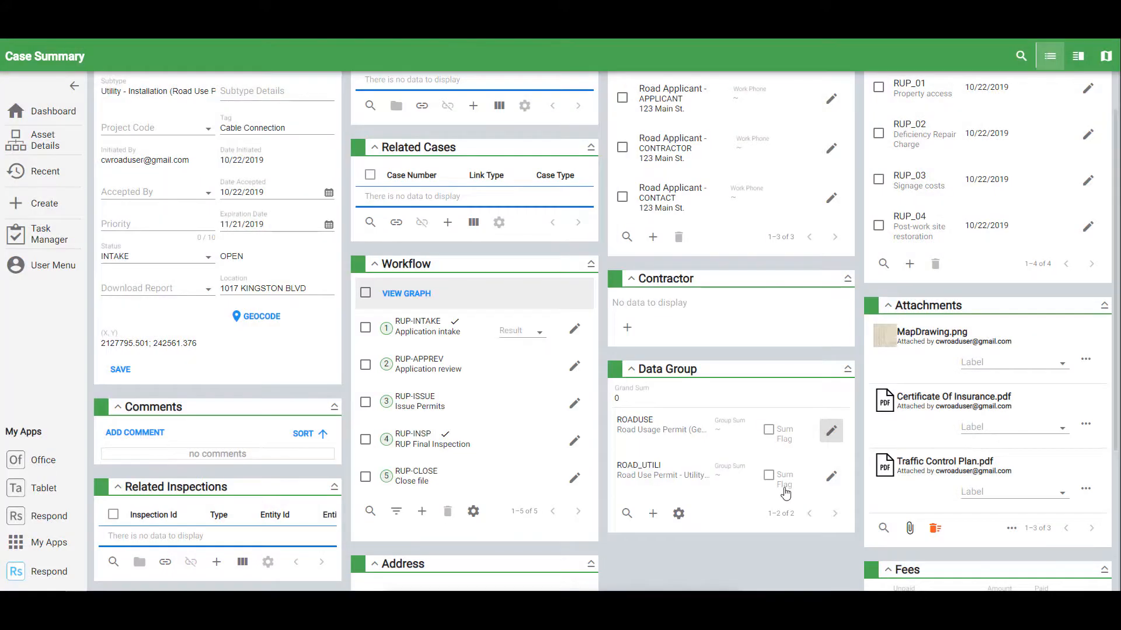
left_click(830, 476)
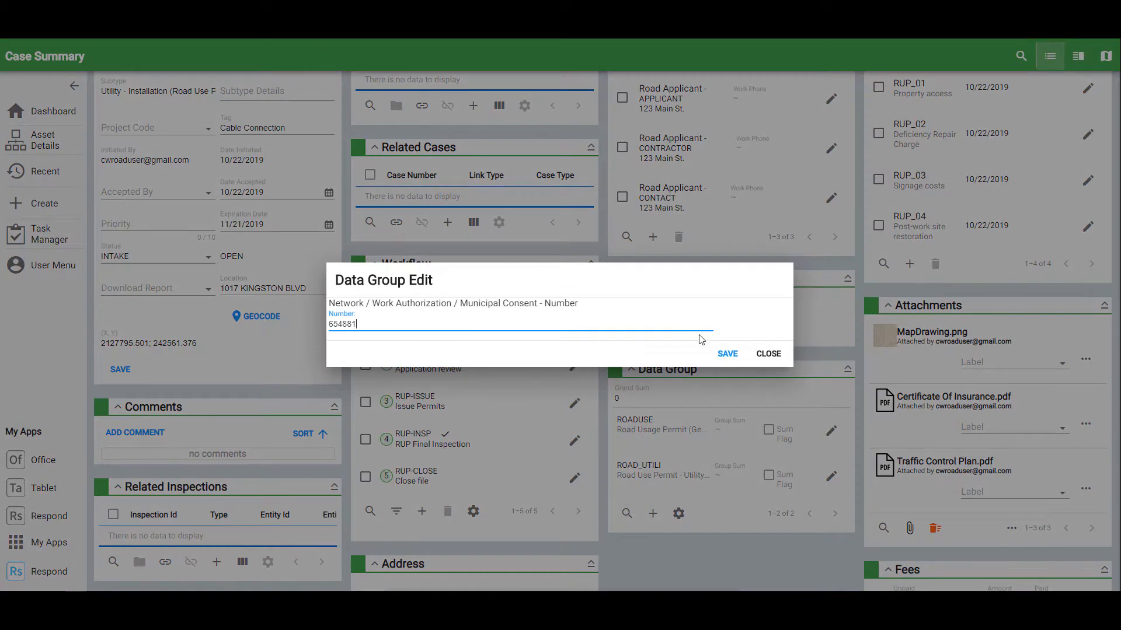
left_click(756, 353)
scroll(786, 399, "up", 1)
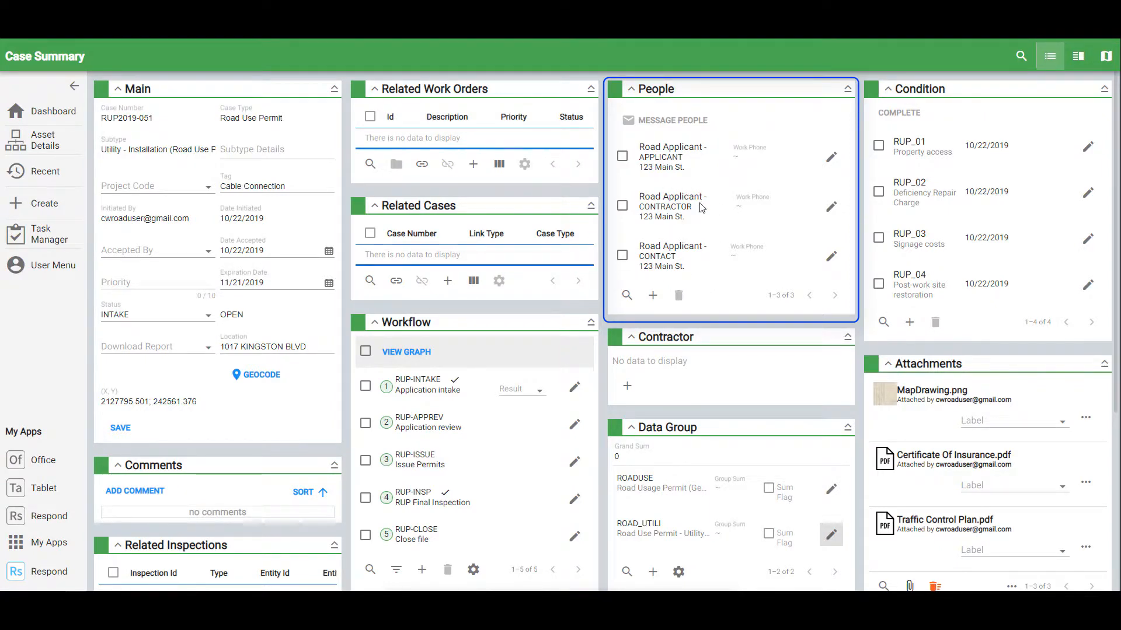
- Review the Address, Fees and Payment panels, then switch to Split view to show the district map
scroll(702, 211, "down", 4)
scroll(702, 211, "down", 1)
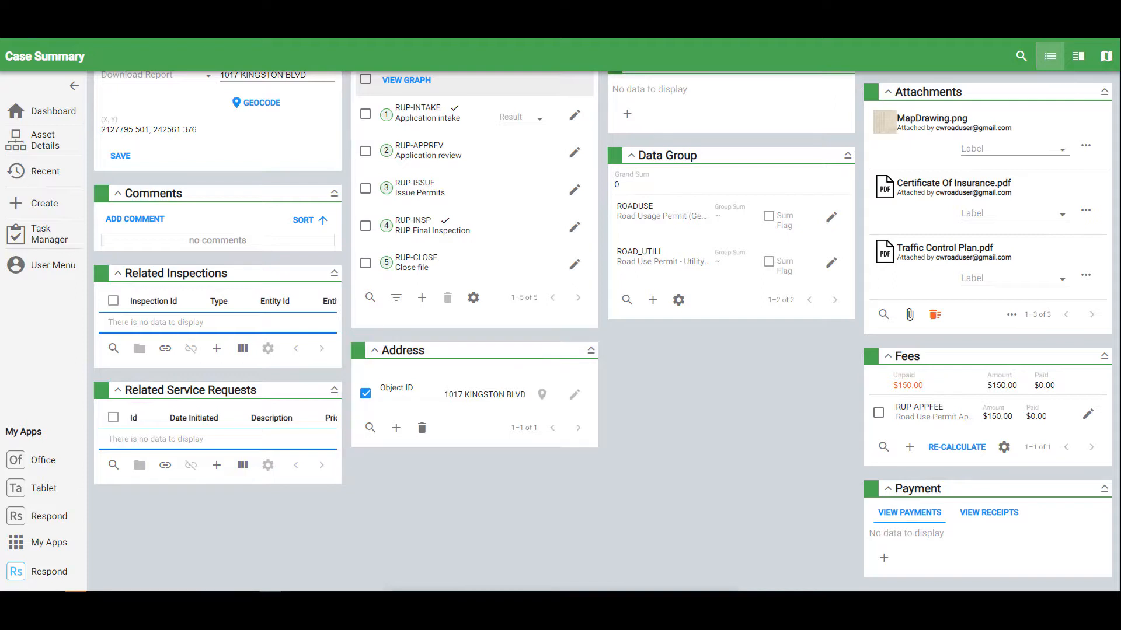
left_click(1079, 63)
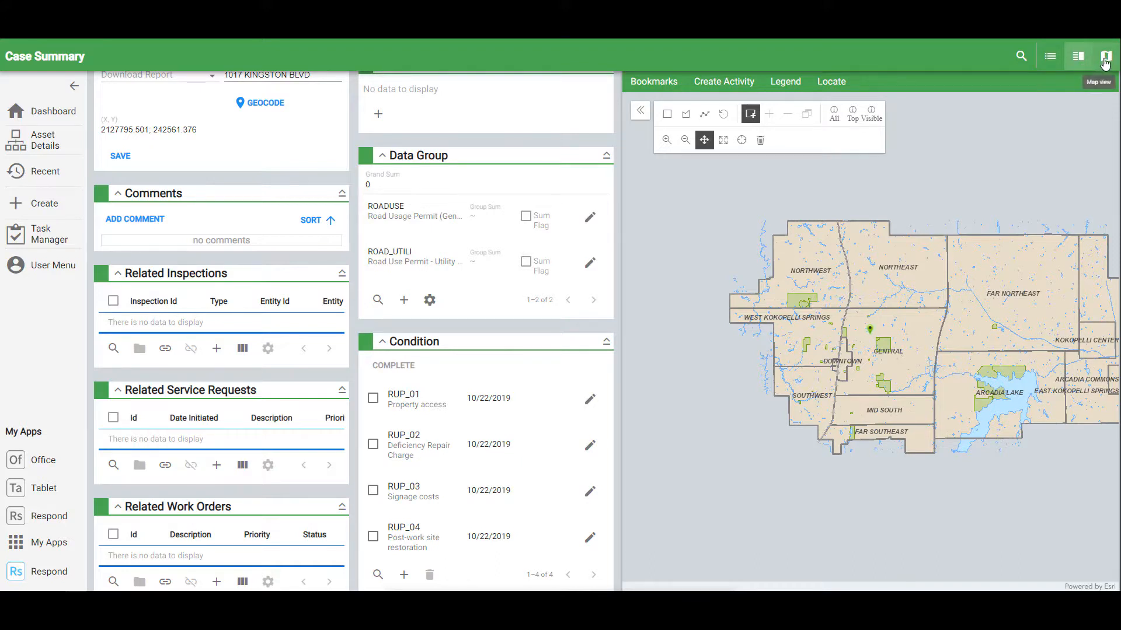
- Try full Map view, return to Split view, pan the map and collapse the navigation sidebar
left_click(1105, 61)
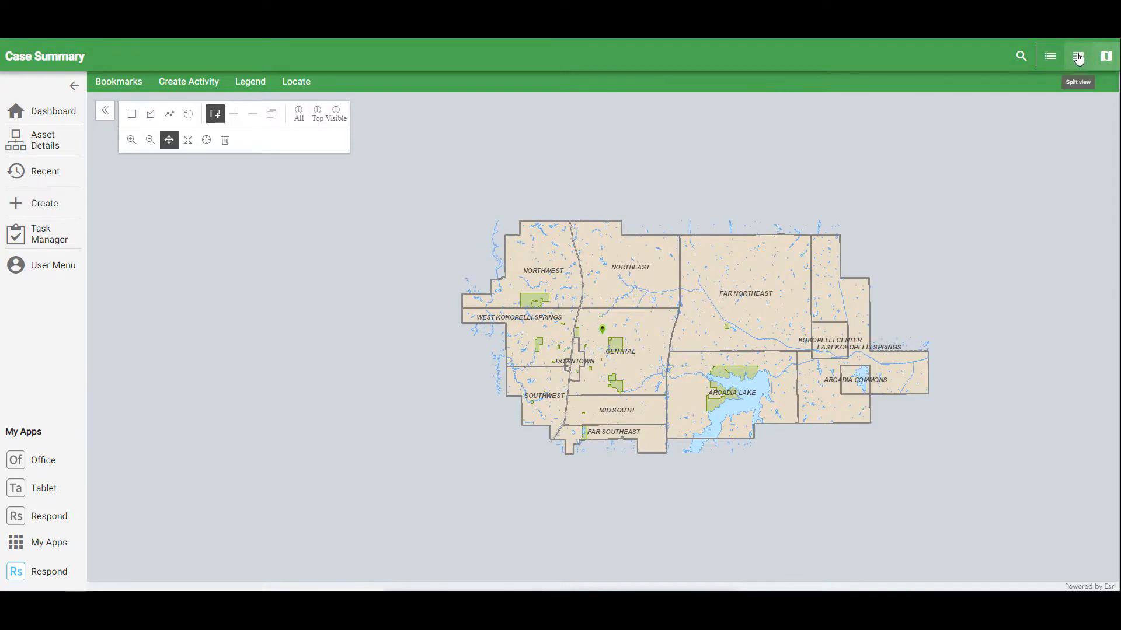
left_click(1078, 59)
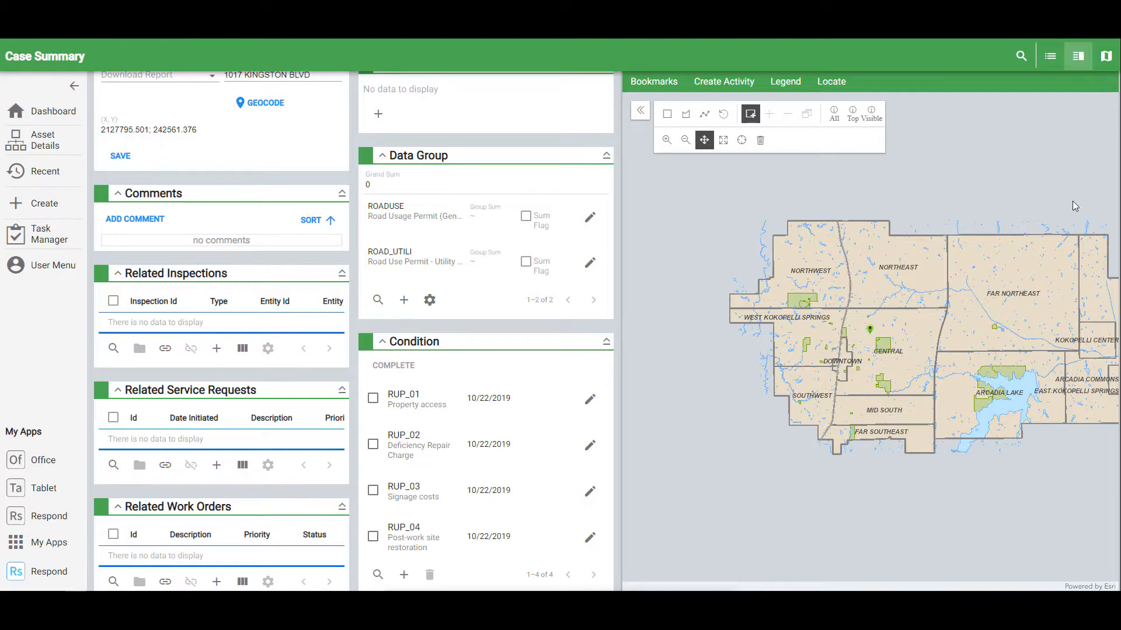
left_click_drag(868, 338, 859, 381)
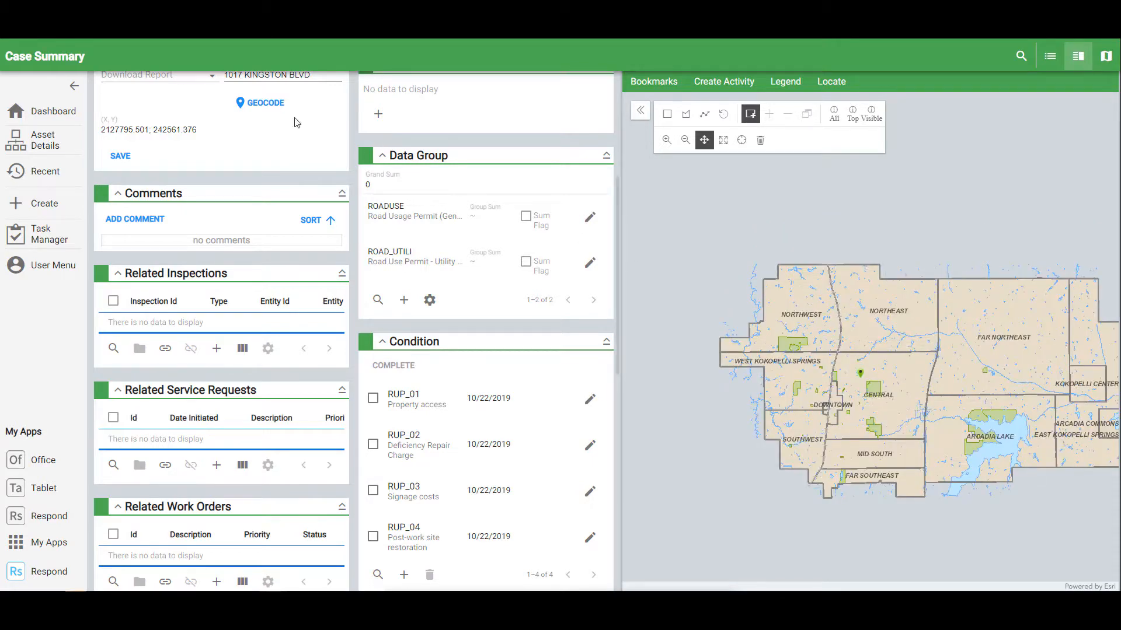
left_click(75, 86)
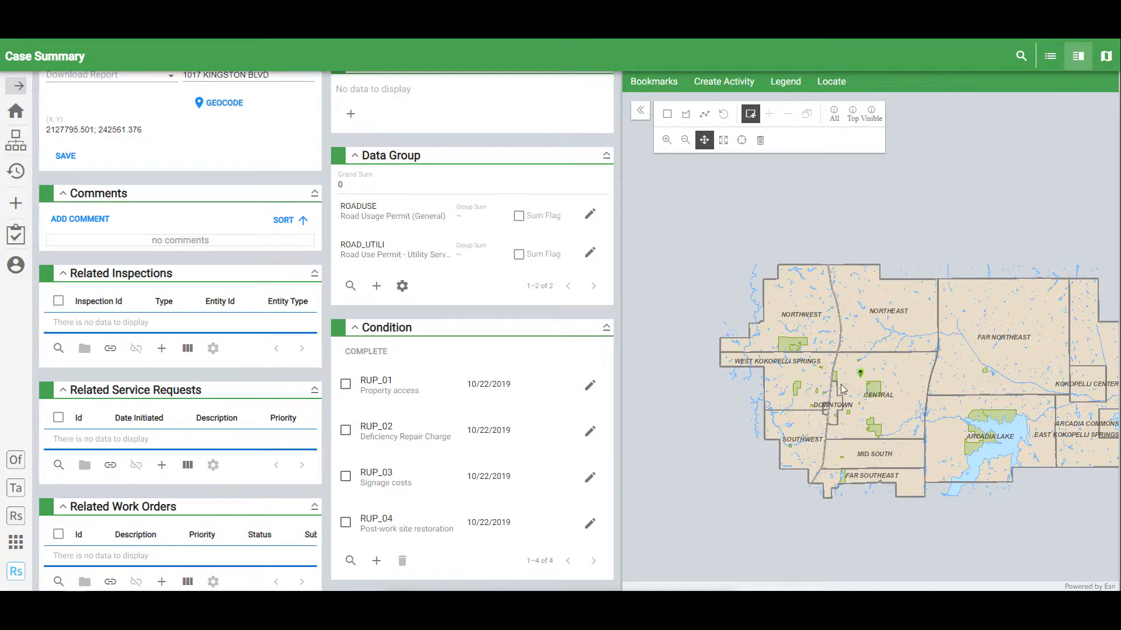
scroll(855, 384, "up", 1)
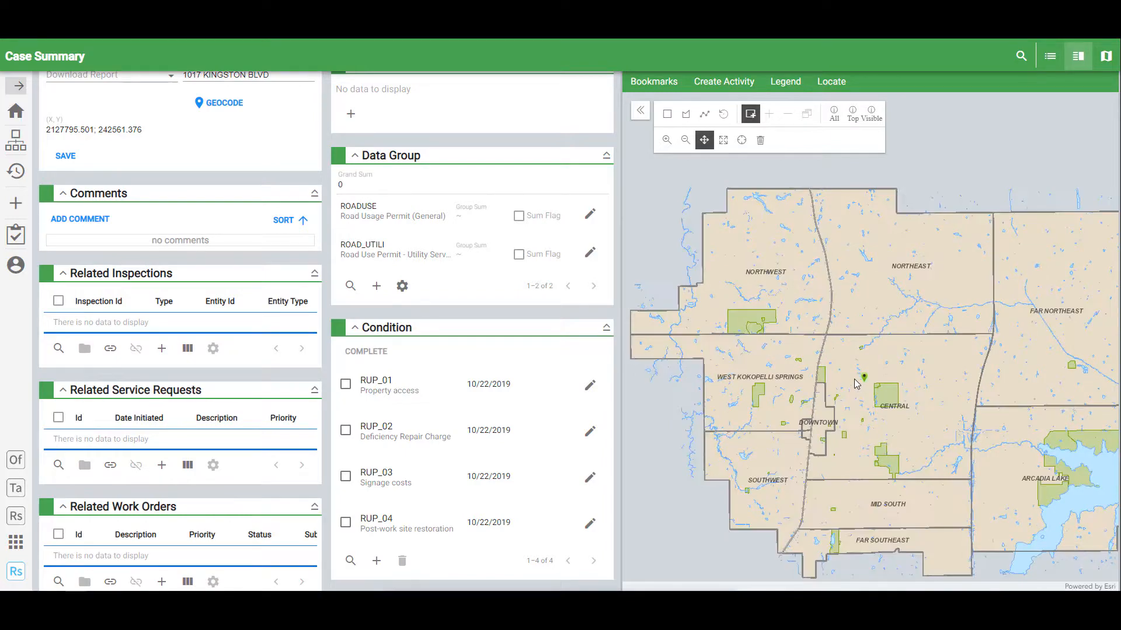
scroll(855, 384, "up", 1)
scroll(855, 384, "up", 1)
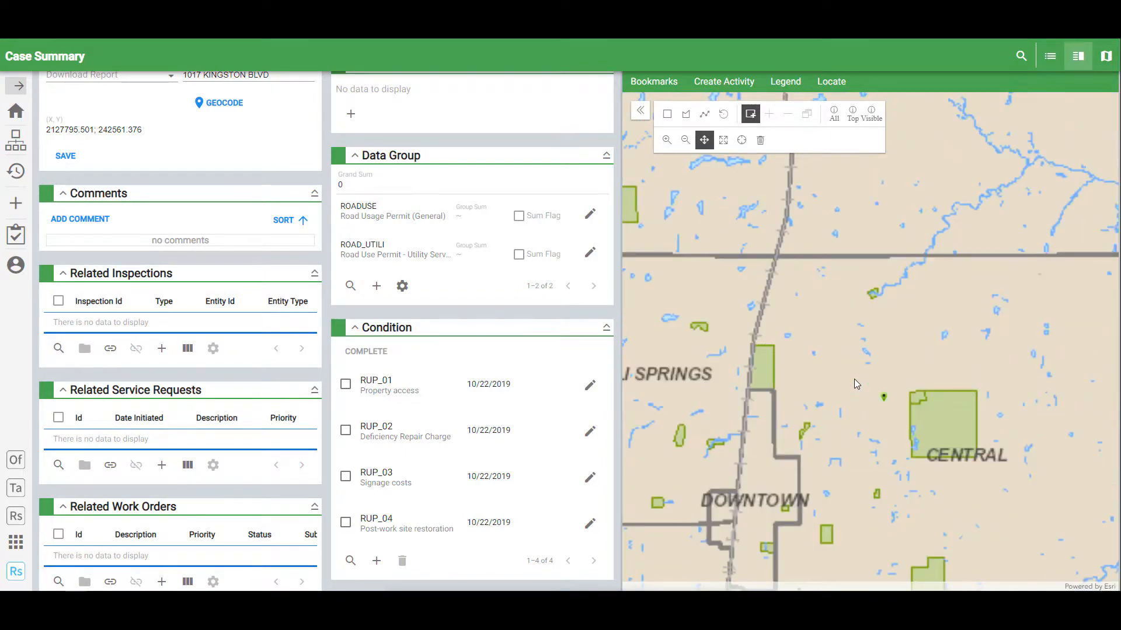
scroll(856, 384, "up", 1)
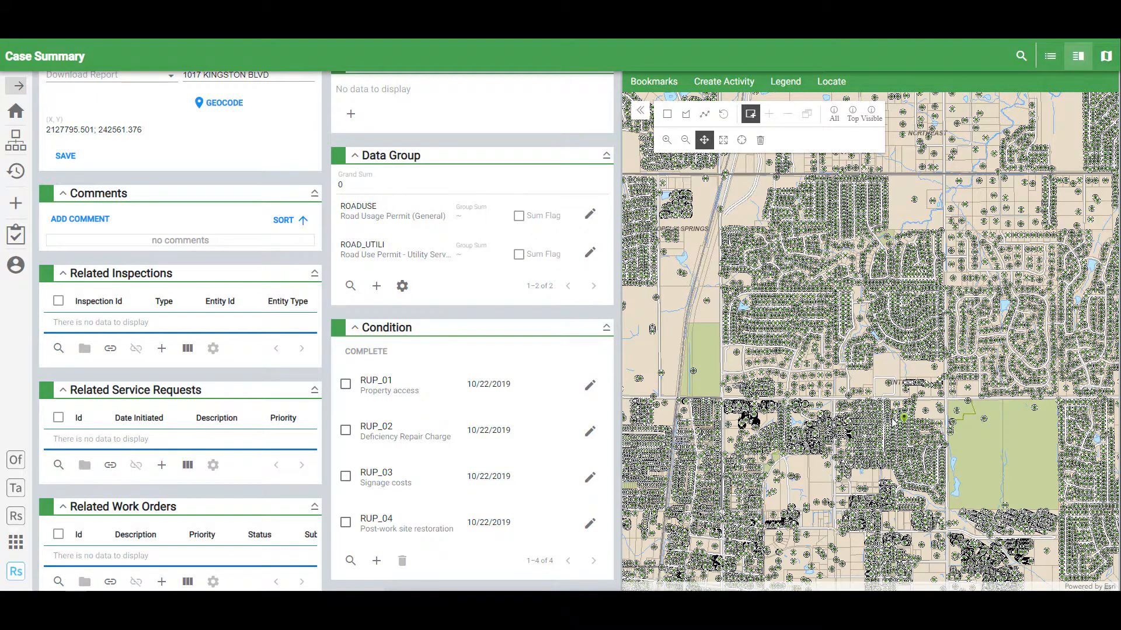
scroll(894, 421, "up", 2)
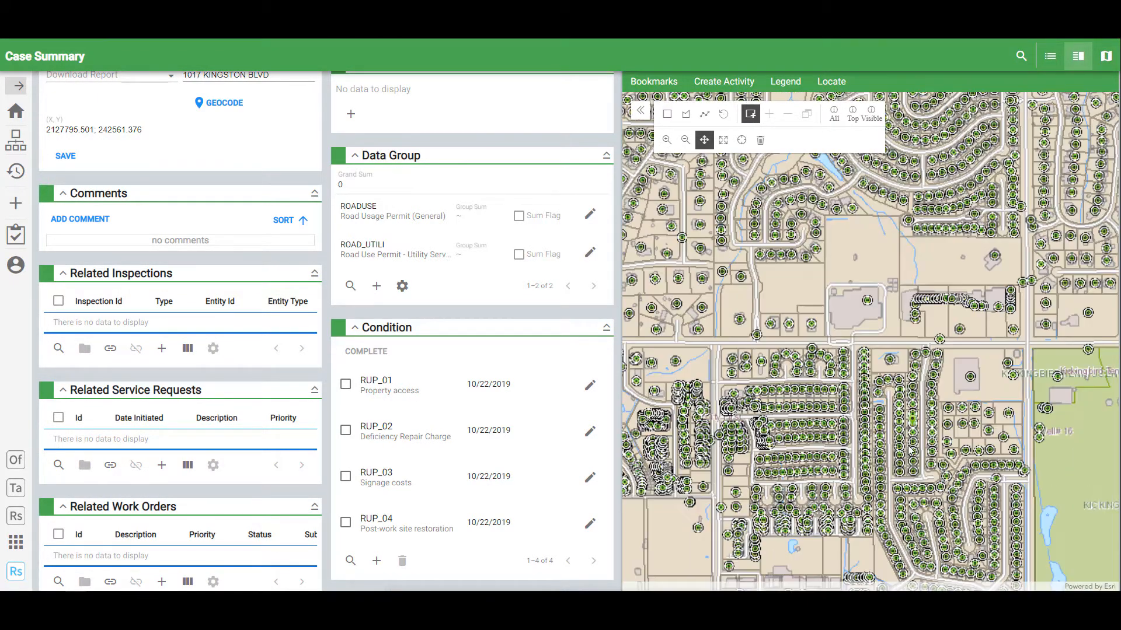
scroll(915, 451, "up", 1)
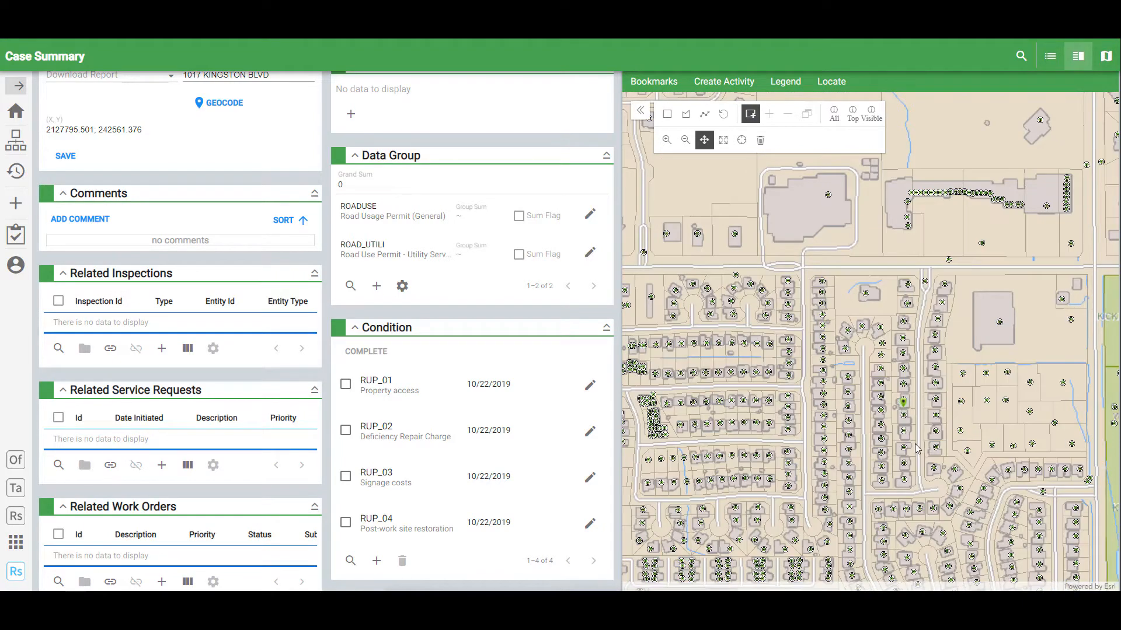
scroll(914, 437, "up", 1)
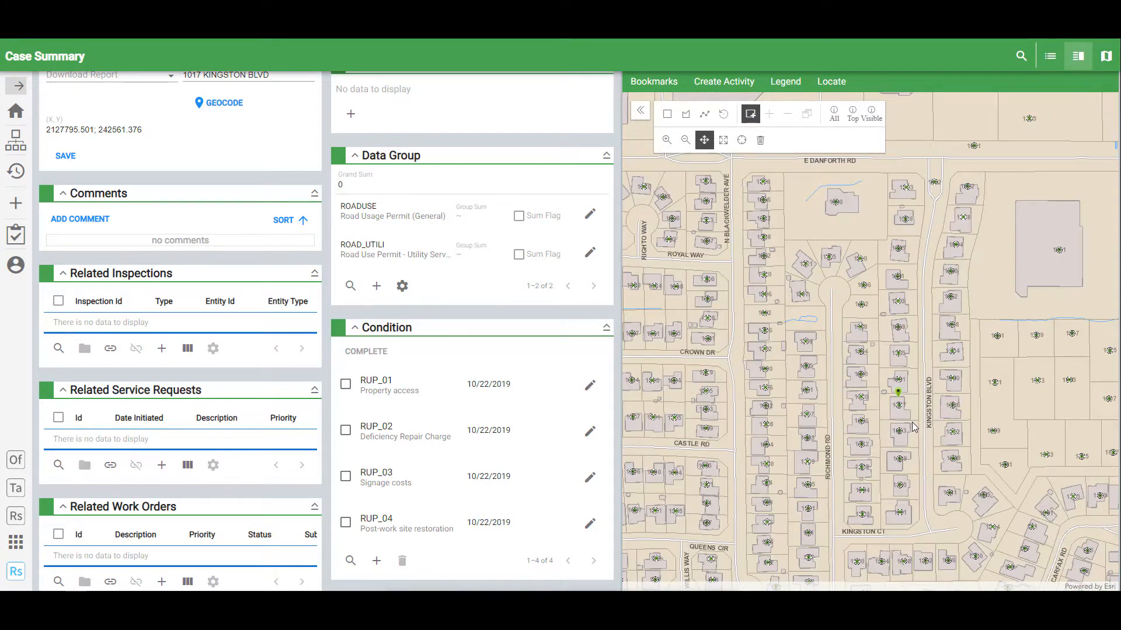
scroll(914, 427, "up", 1)
scroll(914, 428, "up", 1)
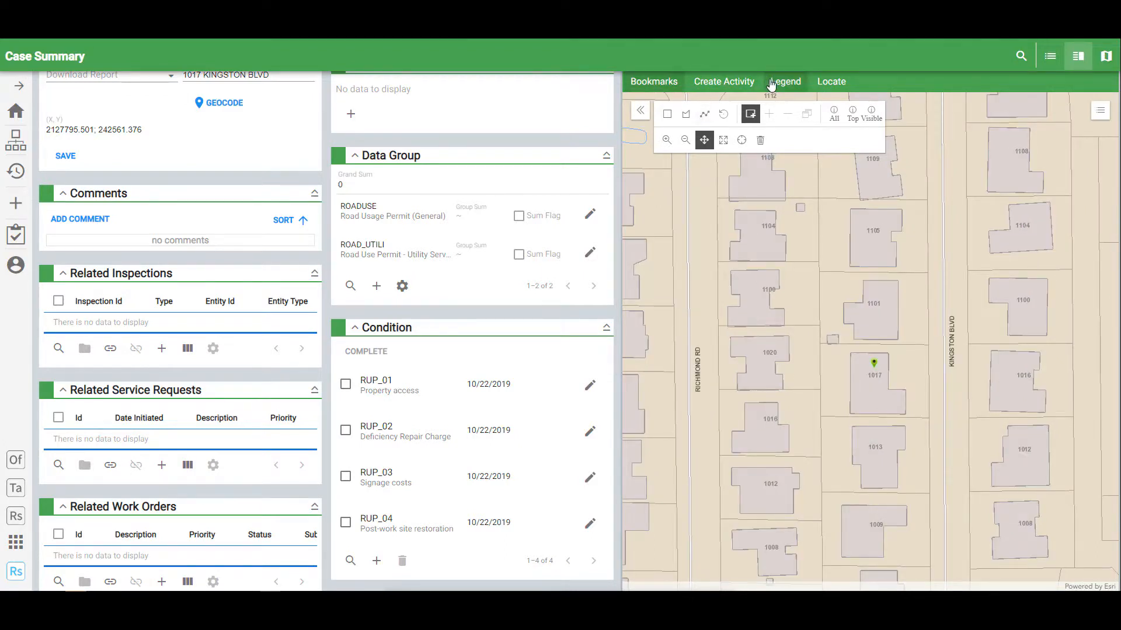
left_click(776, 83)
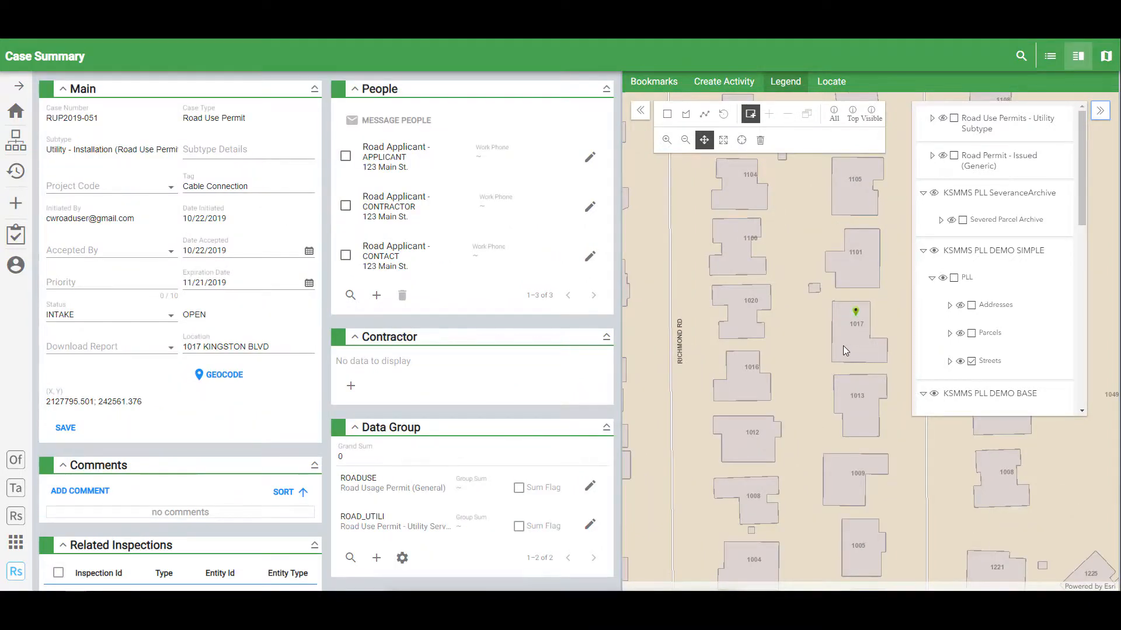
left_click(1100, 111)
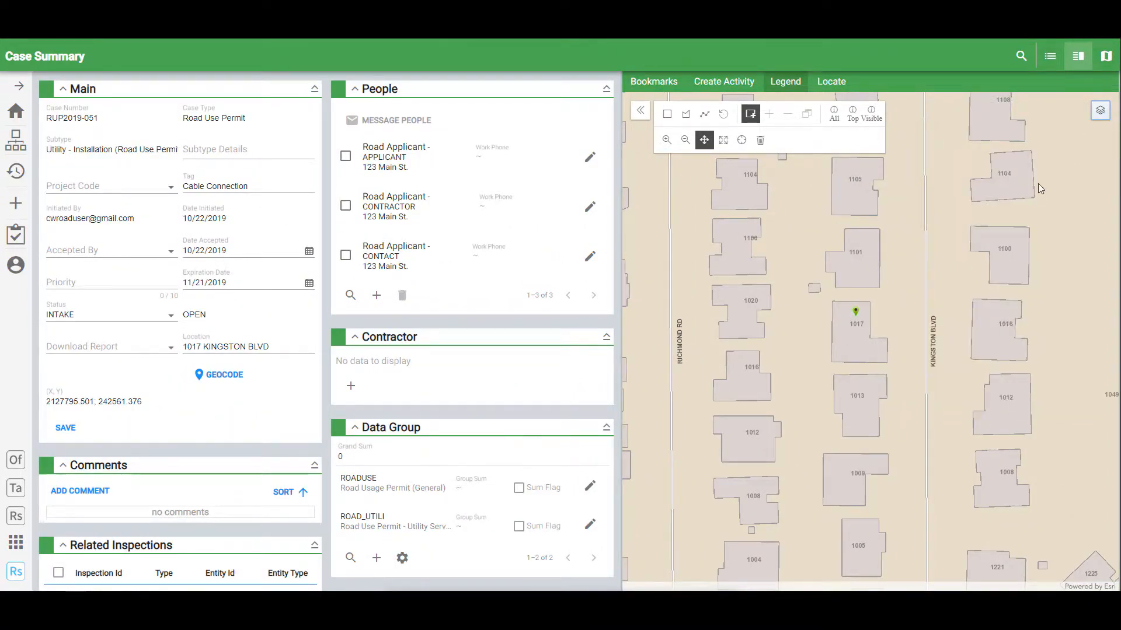
scroll(943, 309, "down", 2)
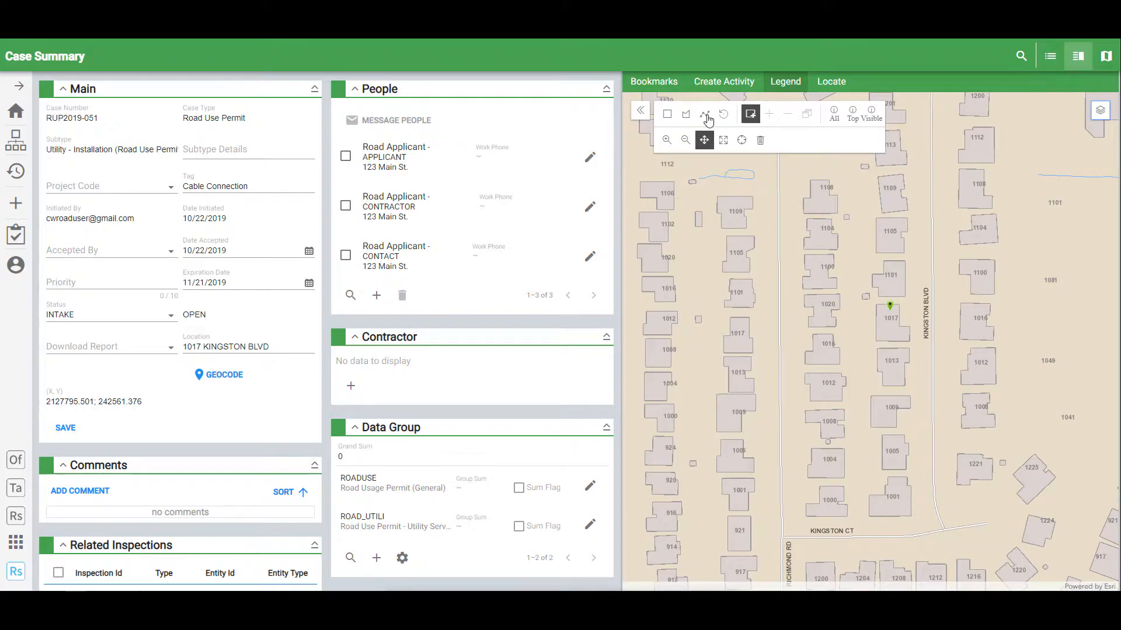
left_click(668, 115)
left_click_drag(926, 286, 939, 381)
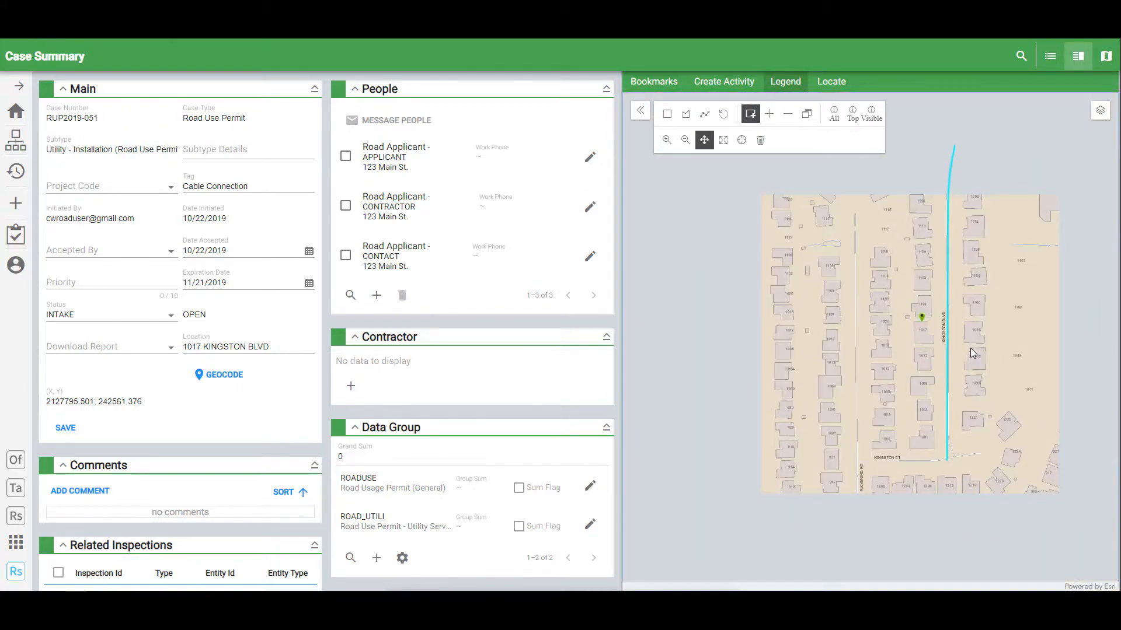
scroll(970, 348, "down", 1)
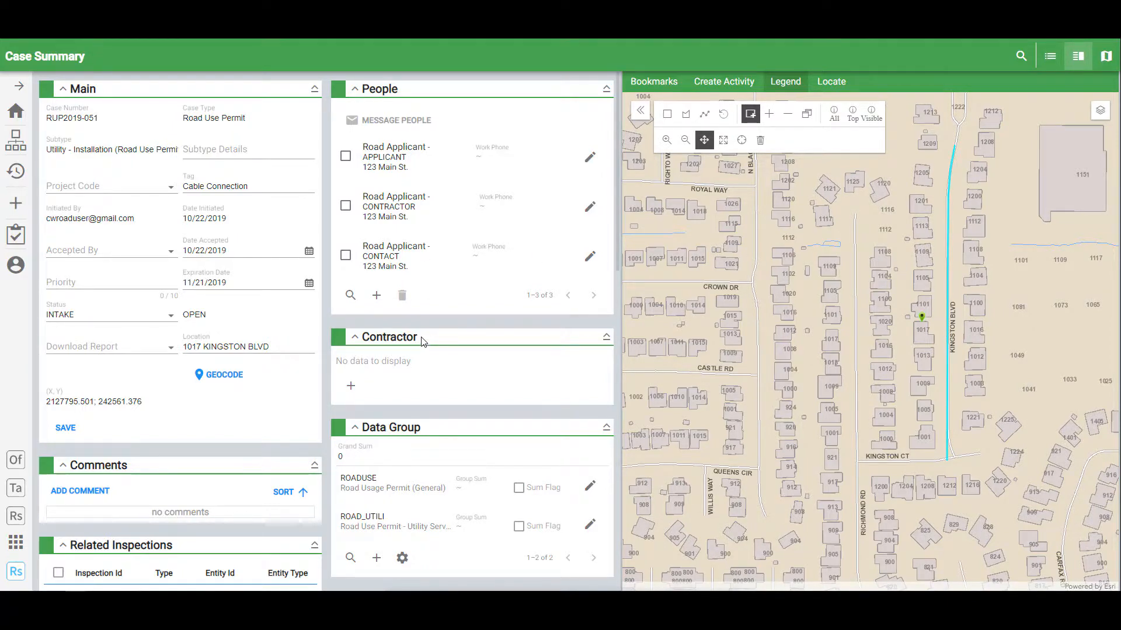
scroll(230, 391, "down", 15)
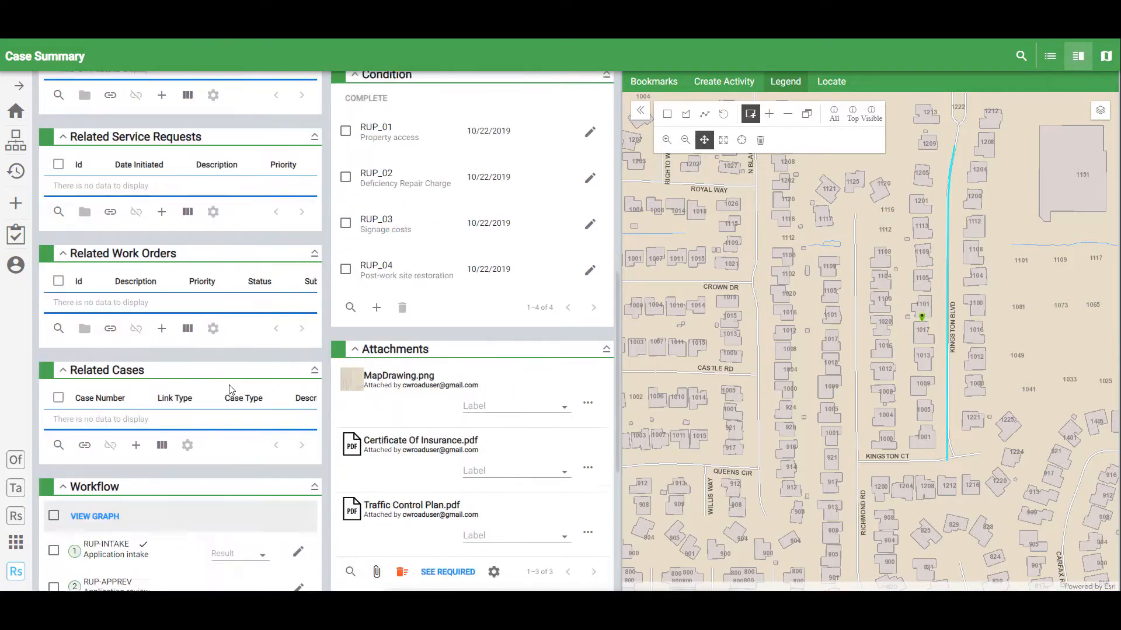
scroll(232, 389, "down", 1)
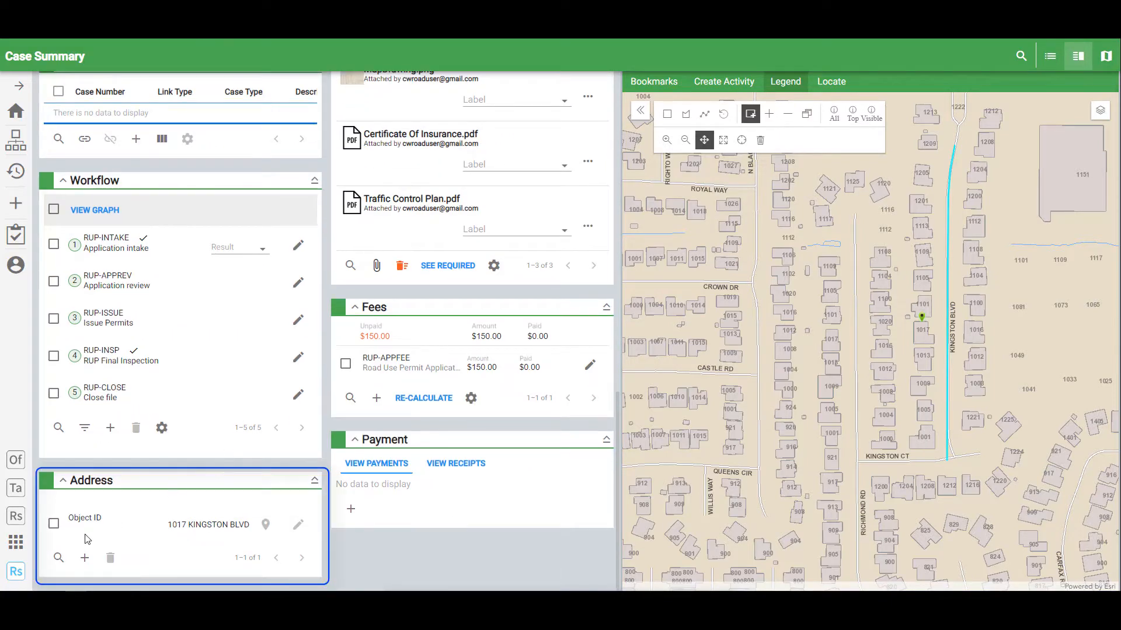
left_click(84, 559)
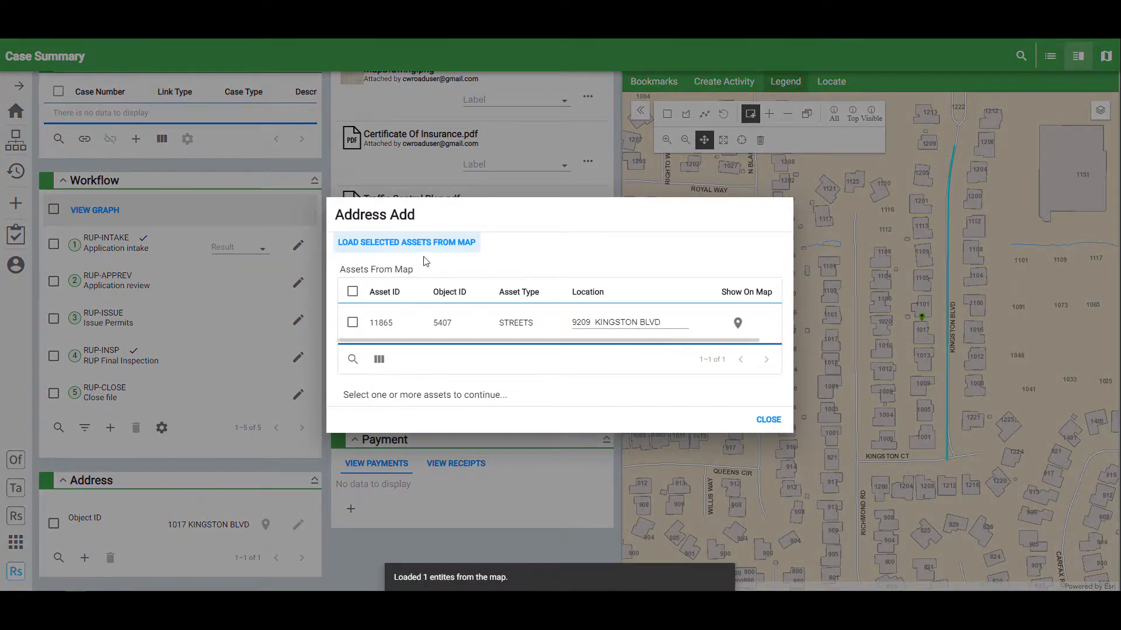
left_click(458, 246)
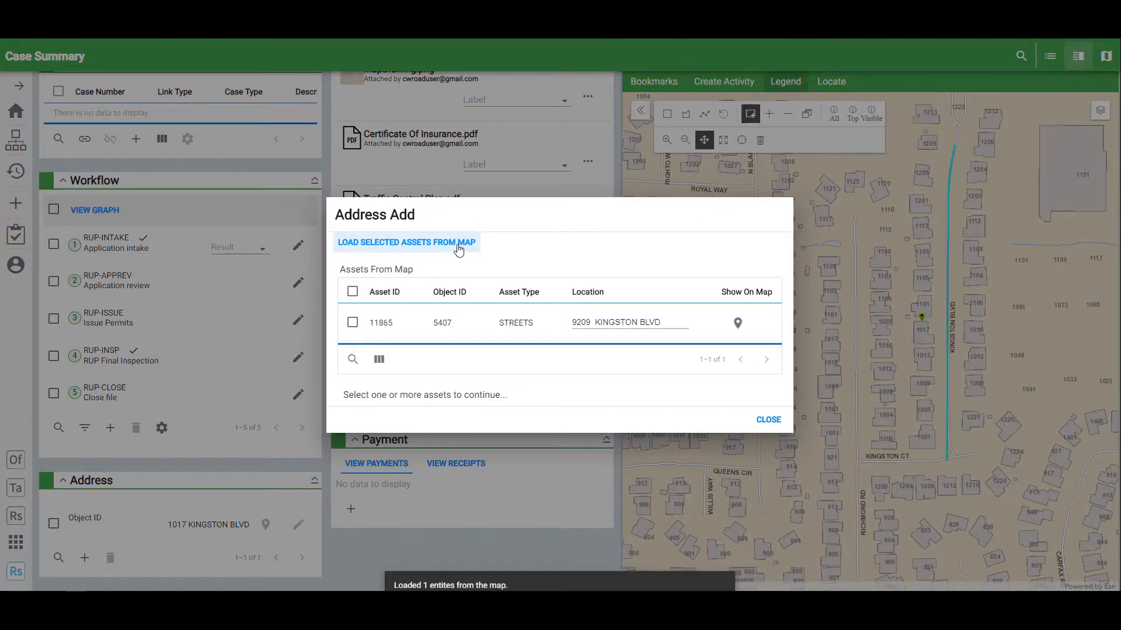
left_click(352, 323)
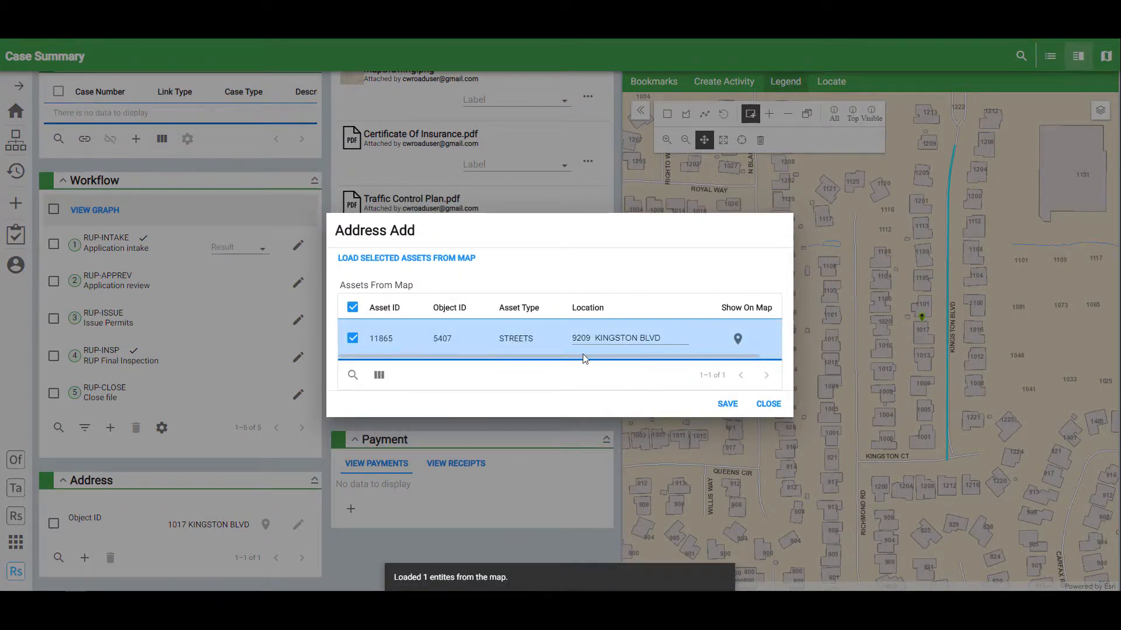
left_click(724, 406)
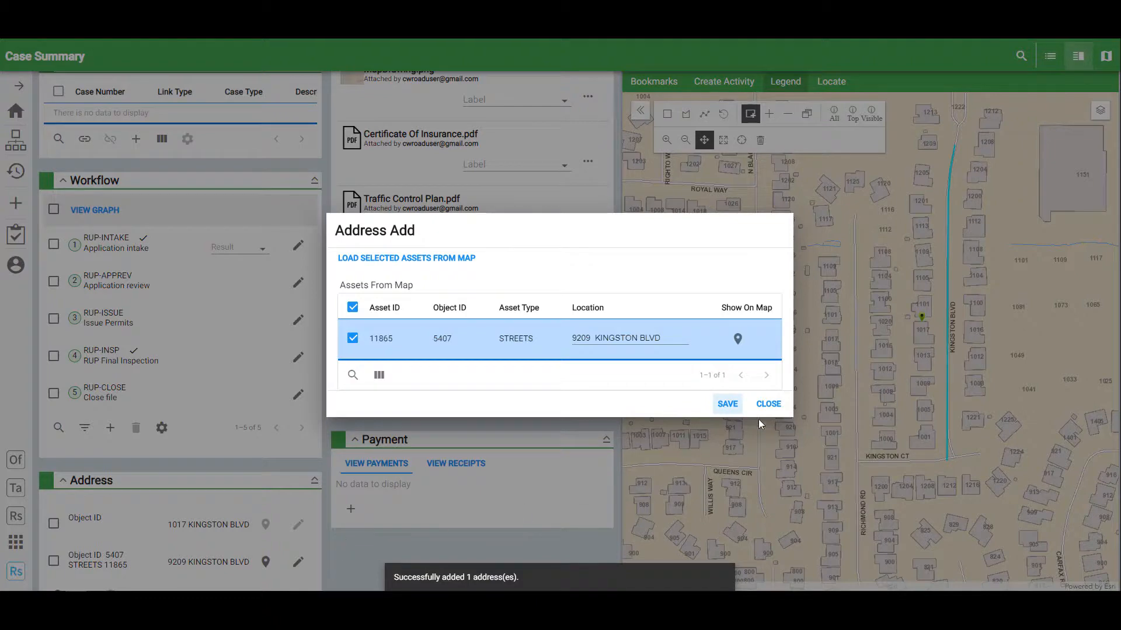
left_click(768, 404)
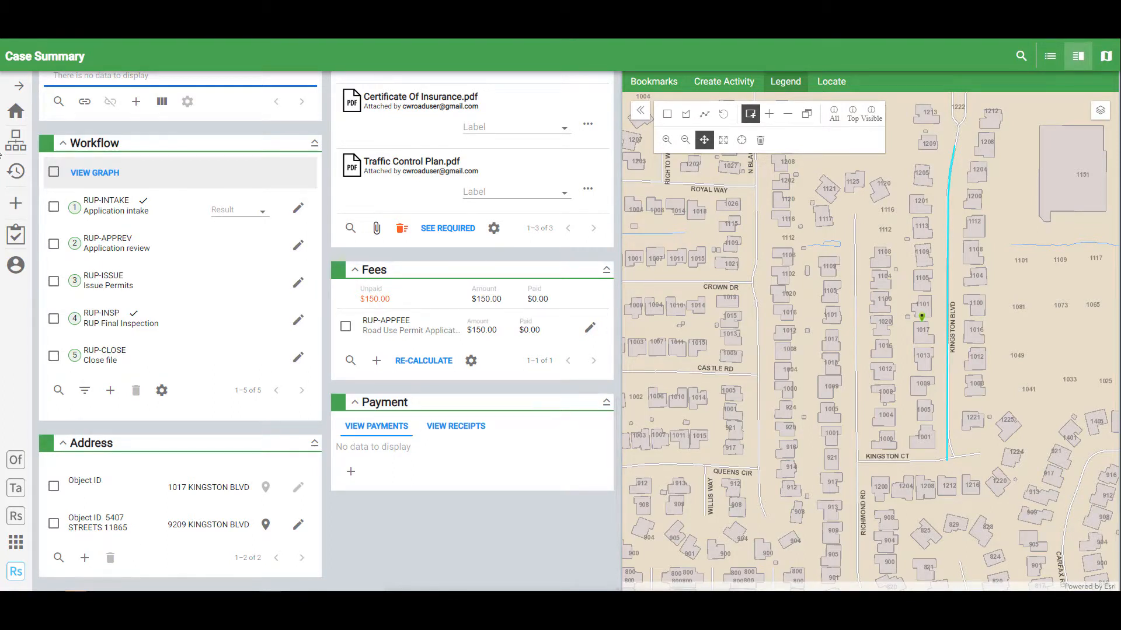
- Add map-selected street asset 11865 to Asset Details and scroll to its Details and History
left_click(19, 153)
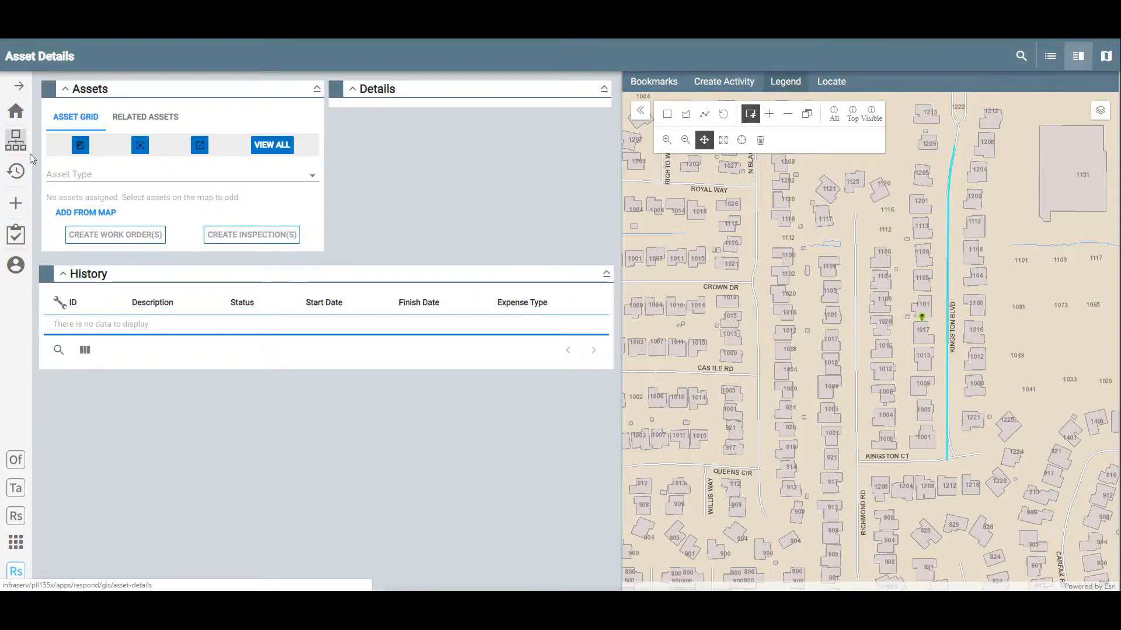
left_click(94, 219)
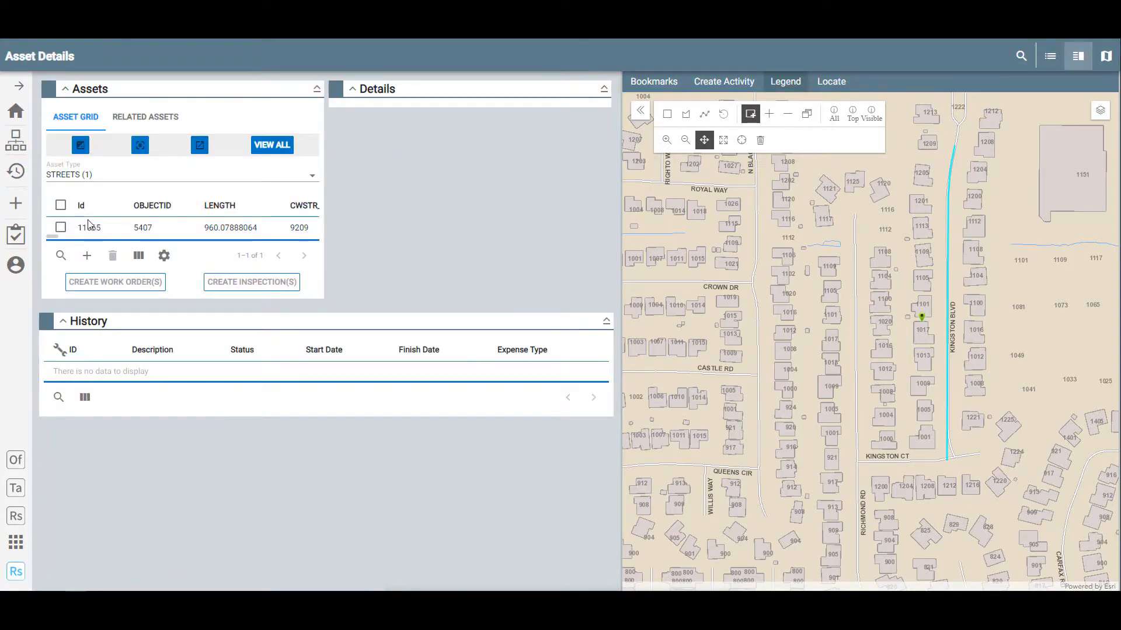
left_click(61, 227)
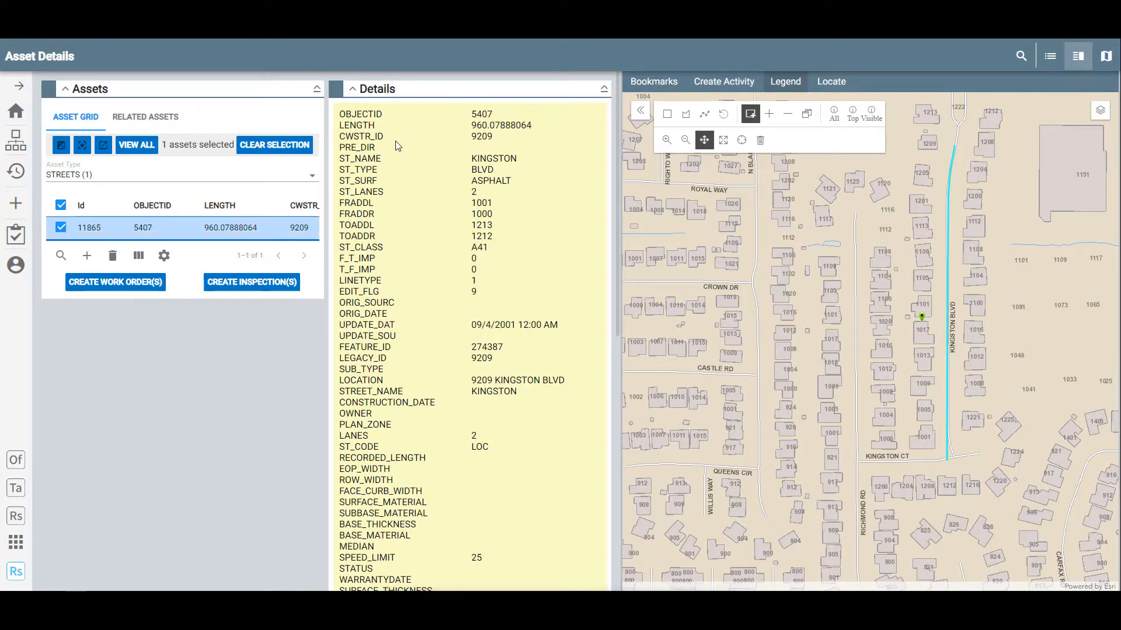
scroll(396, 143, "down", 6)
scroll(396, 143, "down", 3)
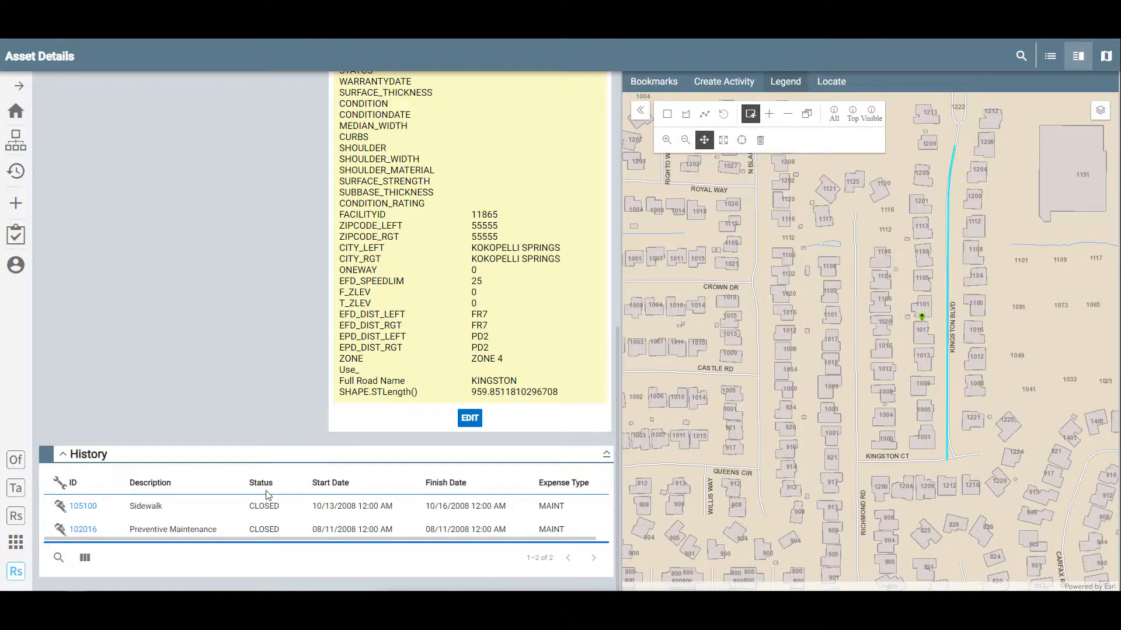
left_click(15, 170)
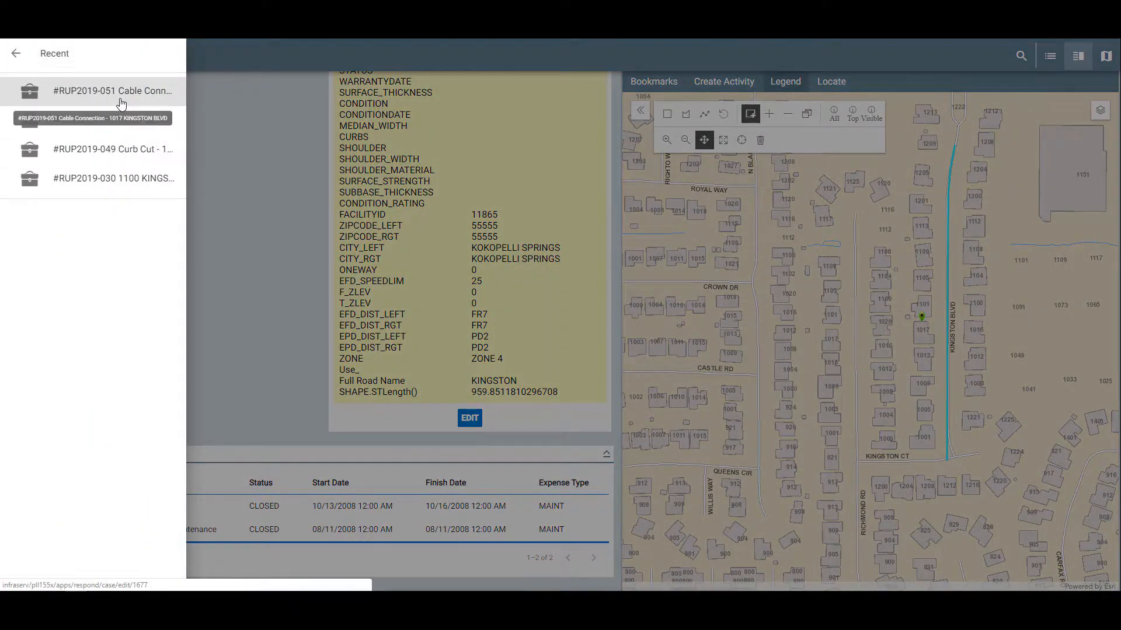
- Return to #RUP2019-051 from Recent and choose COMPLETE as the RUP-INTAKE task Result
left_click(121, 103)
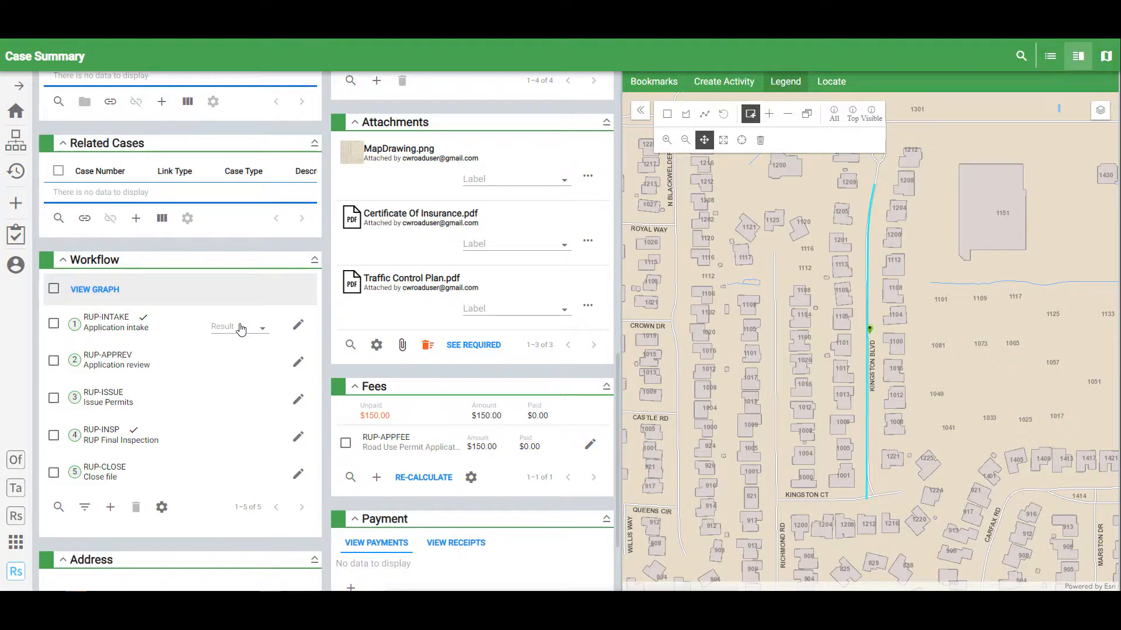
left_click(262, 335)
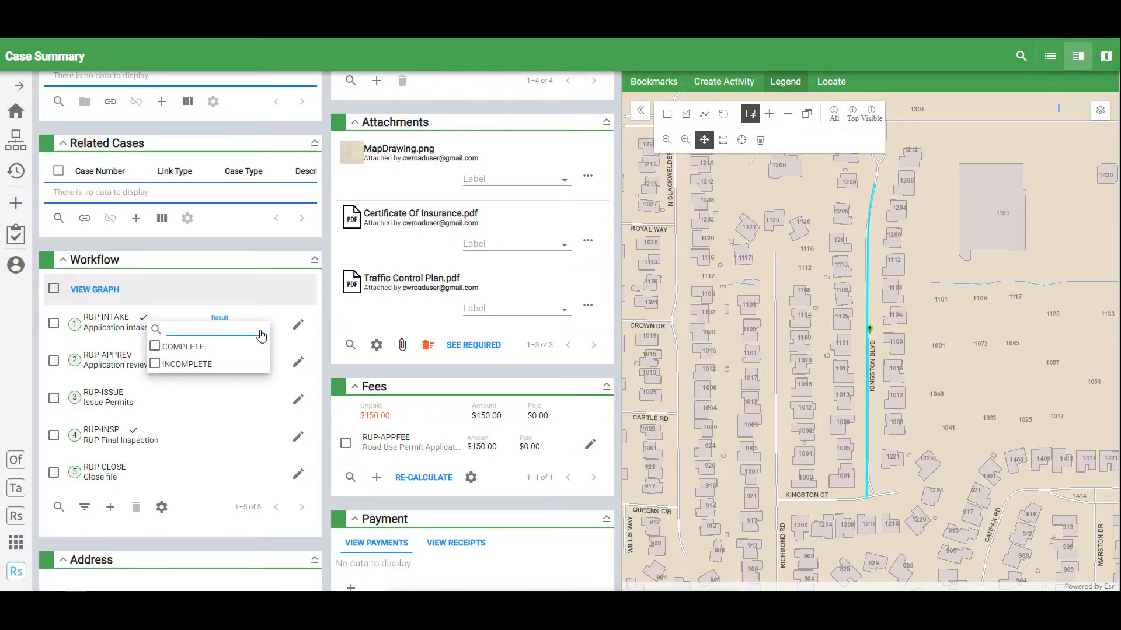
left_click(157, 347)
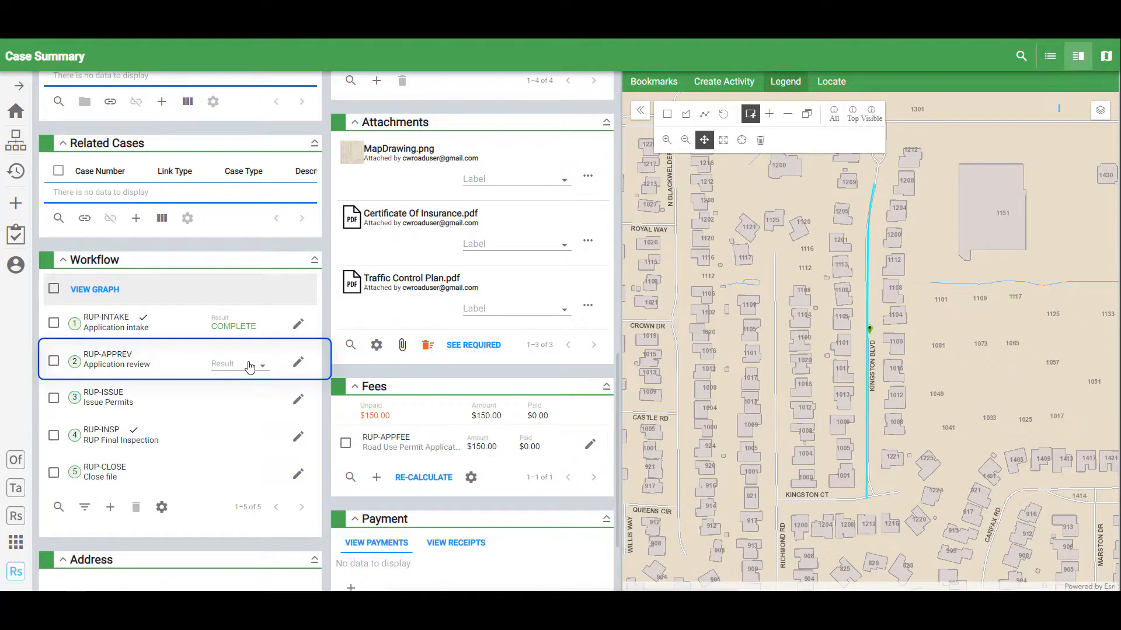
- Assign RUP-APPREV to the road permit user, save it, and open Task Manager
left_click(295, 365)
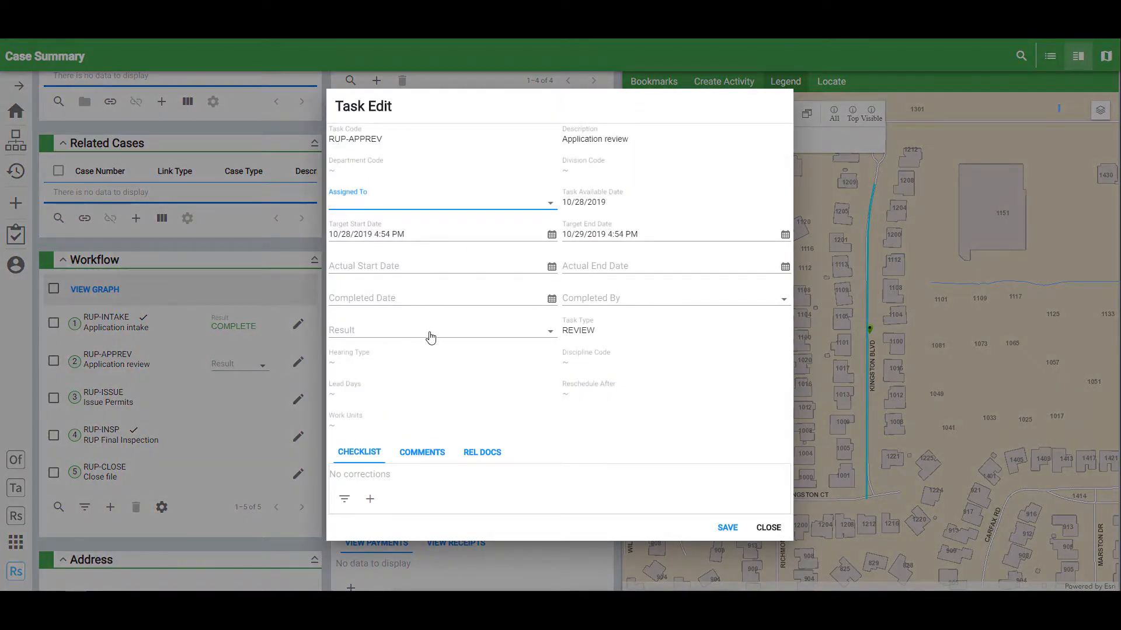
left_click(550, 205)
type("road")
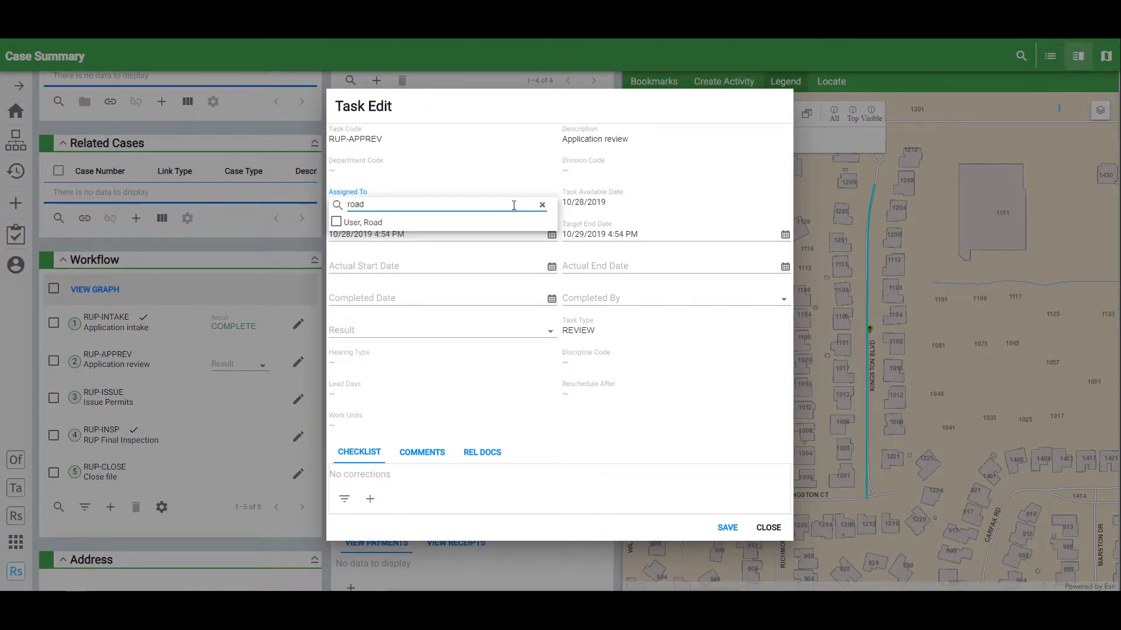
key("Down")
key("Return")
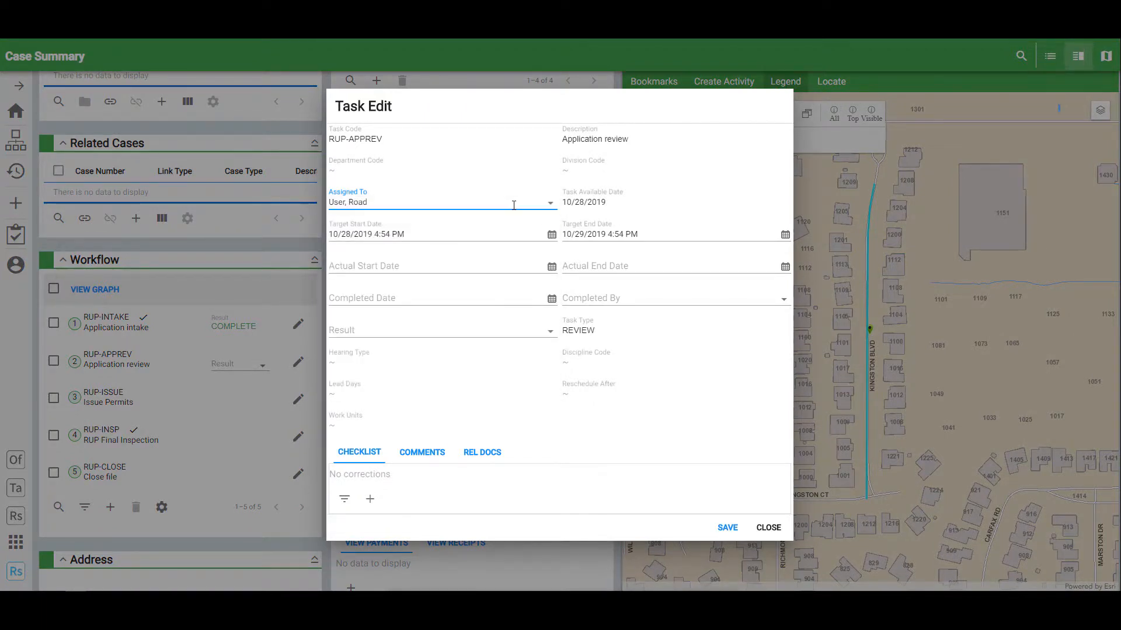
left_click(727, 528)
left_click(777, 529)
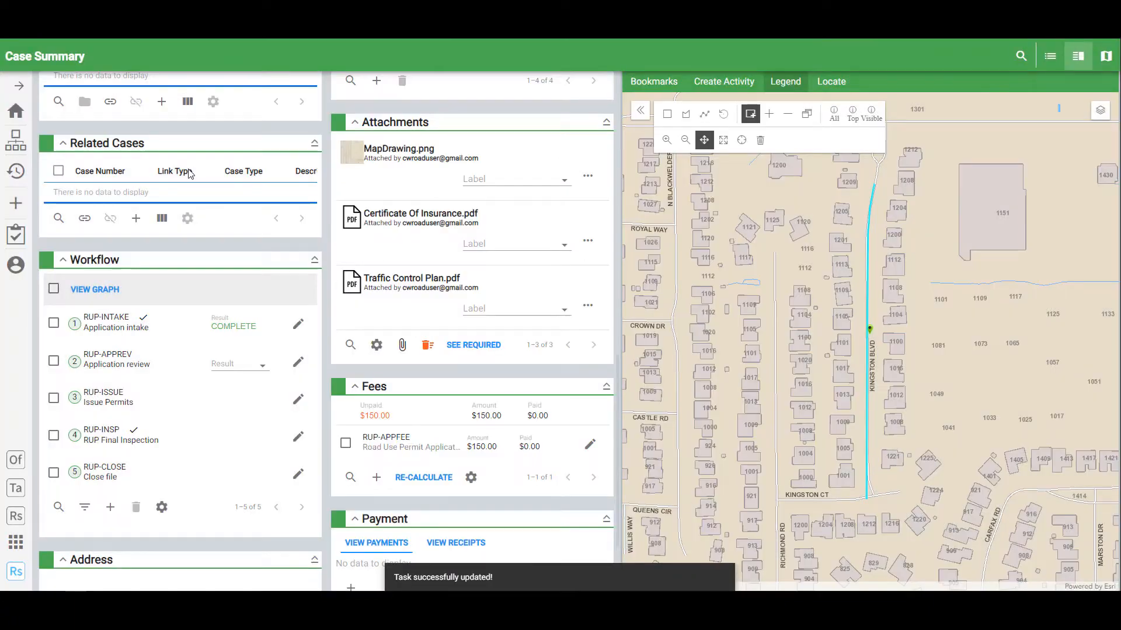
left_click(17, 235)
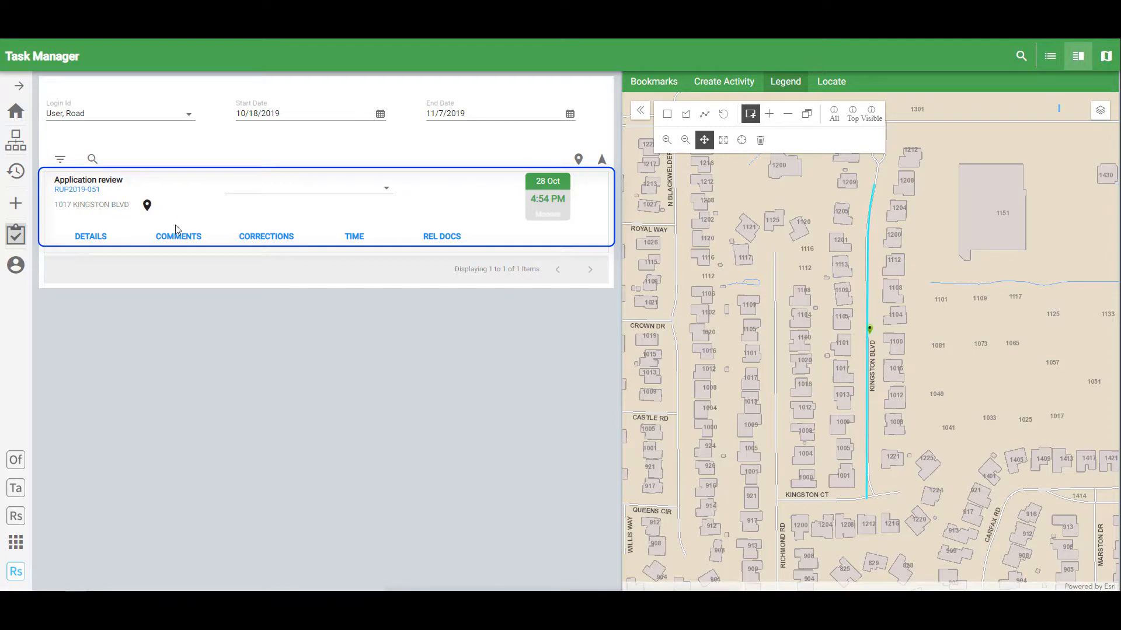
- Reopen #RUP2019-051 from Recent and set the RUP-APPREV application review Result to RESUBMIT
left_click(15, 170)
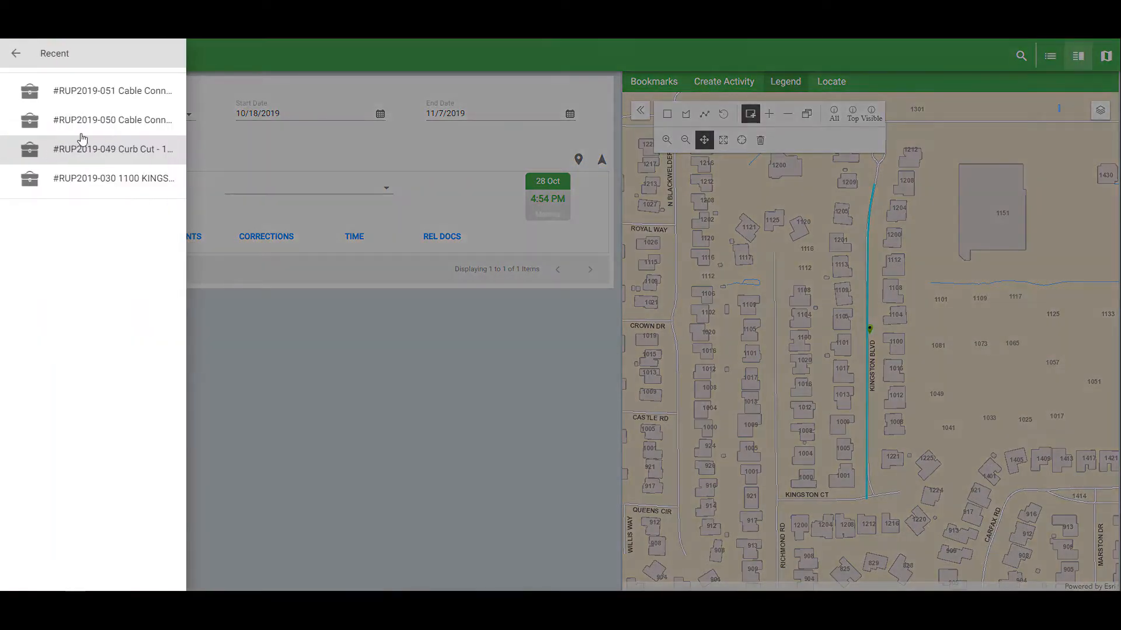
left_click(108, 93)
scroll(369, 260, "down", 8)
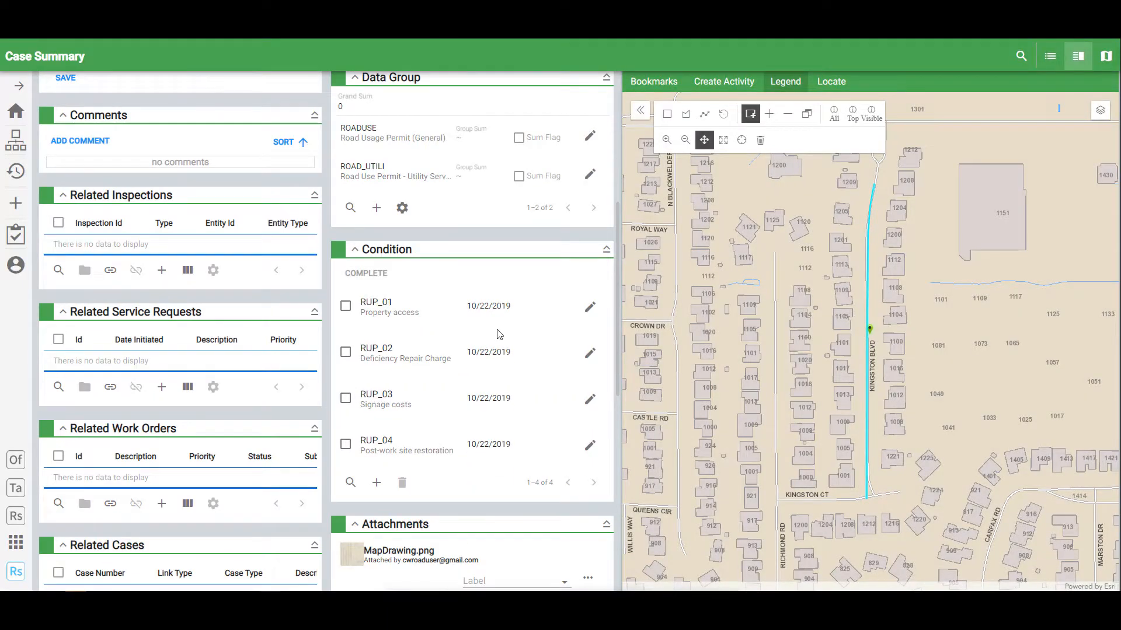
scroll(499, 334, "down", 4)
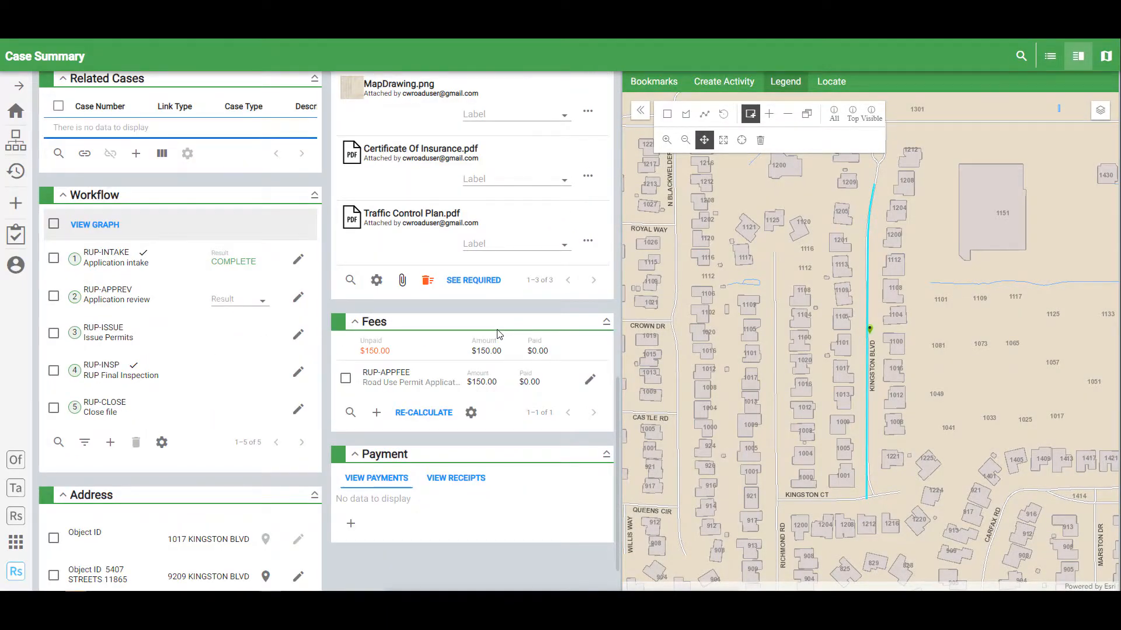
scroll(499, 334, "down", 1)
left_click(261, 249)
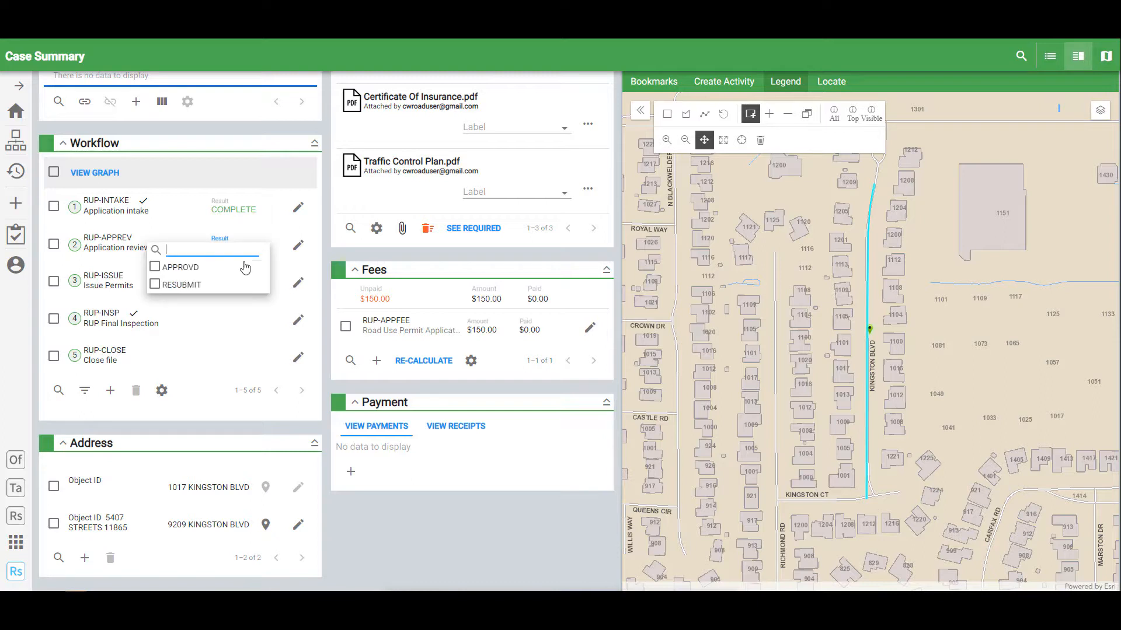
left_click(163, 285)
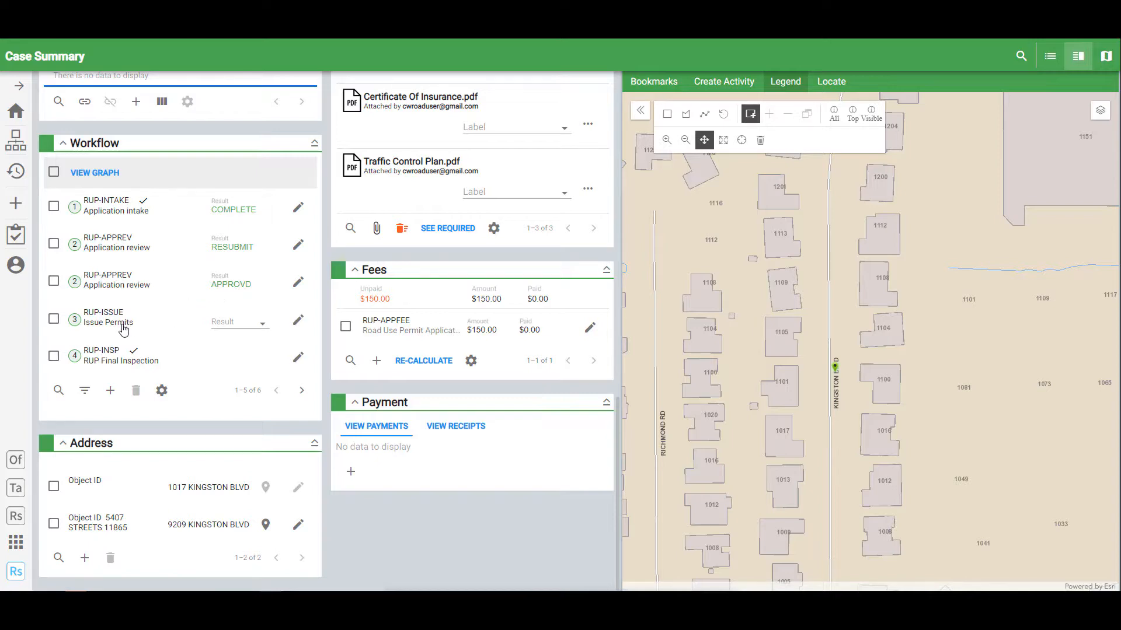
- Start adding a condition to browse the available list, then cancel without adding one
scroll(248, 362, "up", 4)
scroll(250, 411, "up", 3)
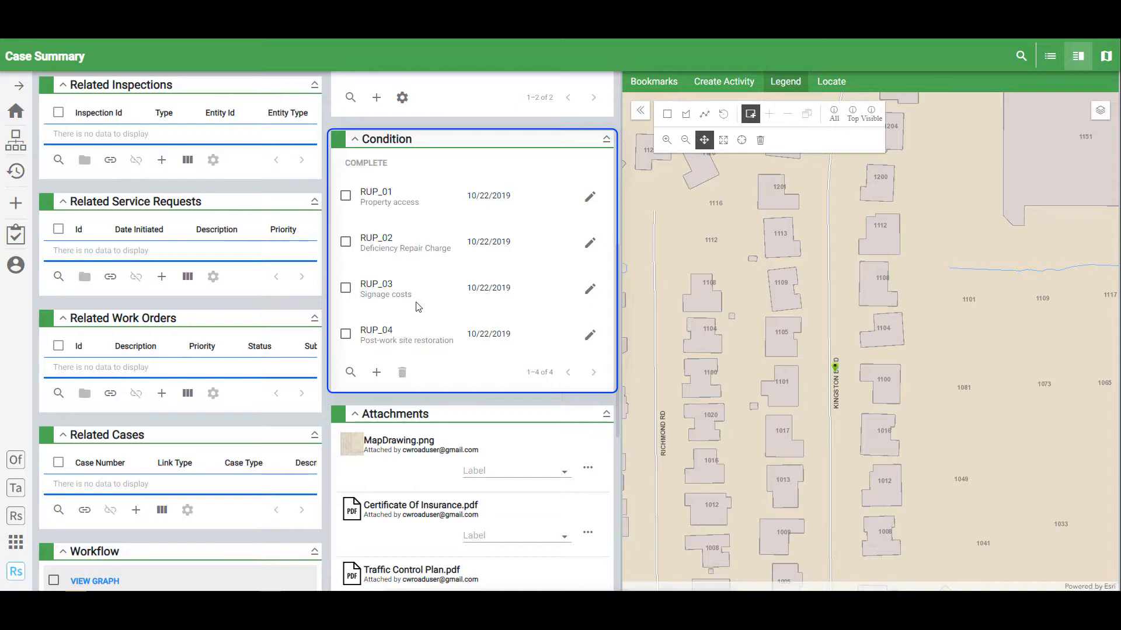
left_click(377, 372)
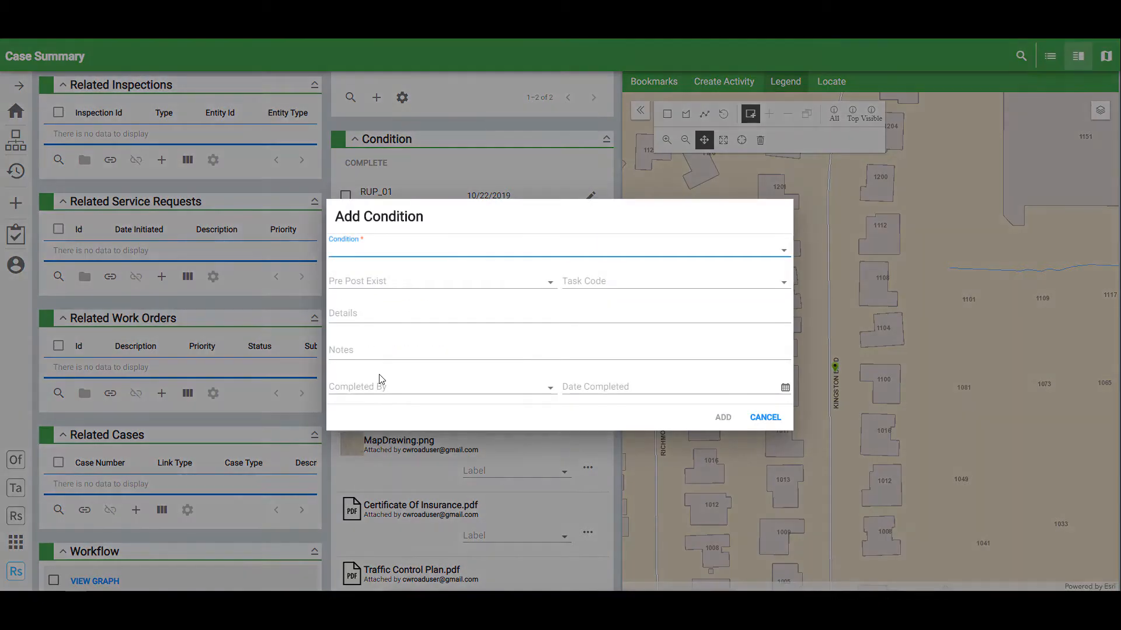
left_click(435, 258)
key("Escape")
left_click(757, 415)
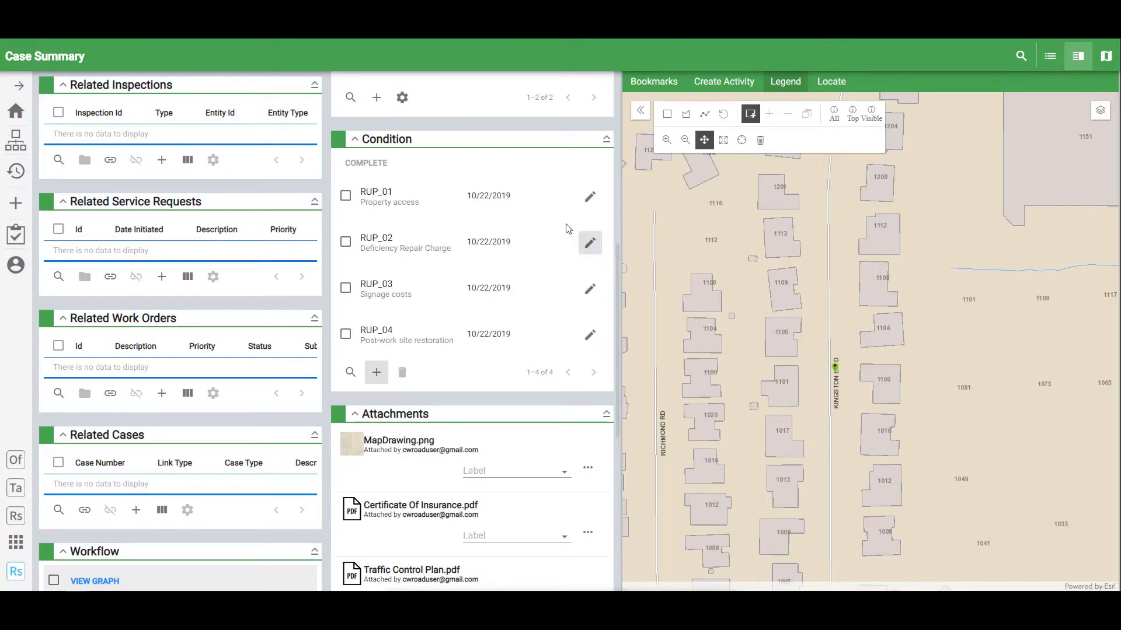
- Review the RUP_01 Property access condition details and leave its checkbox marked complete
left_click(370, 196)
left_click(590, 198)
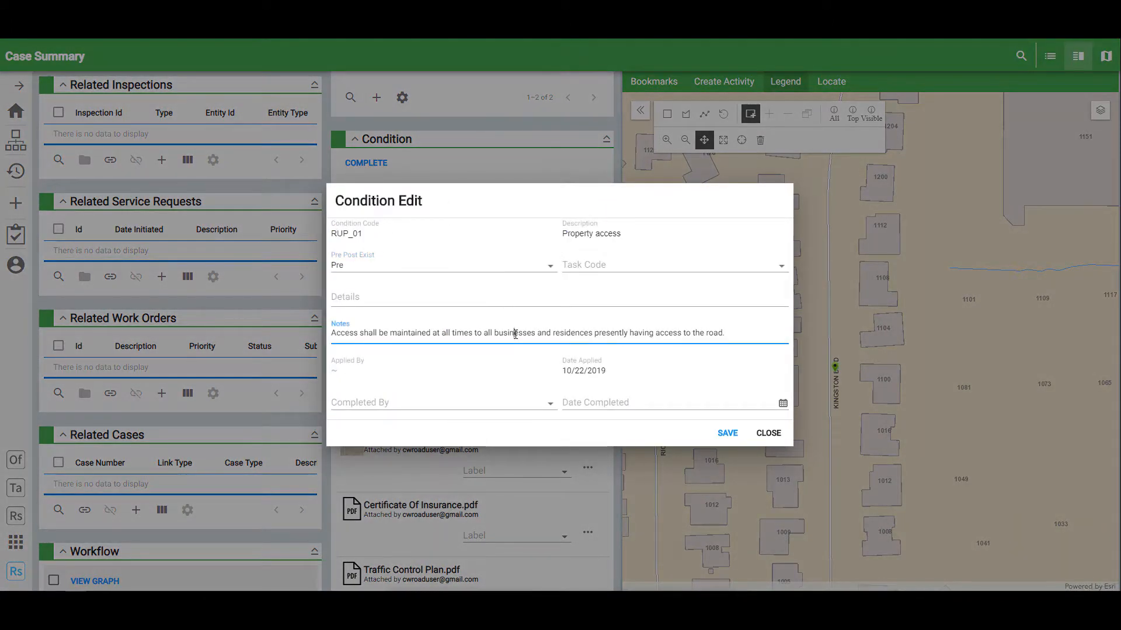
left_click(767, 433)
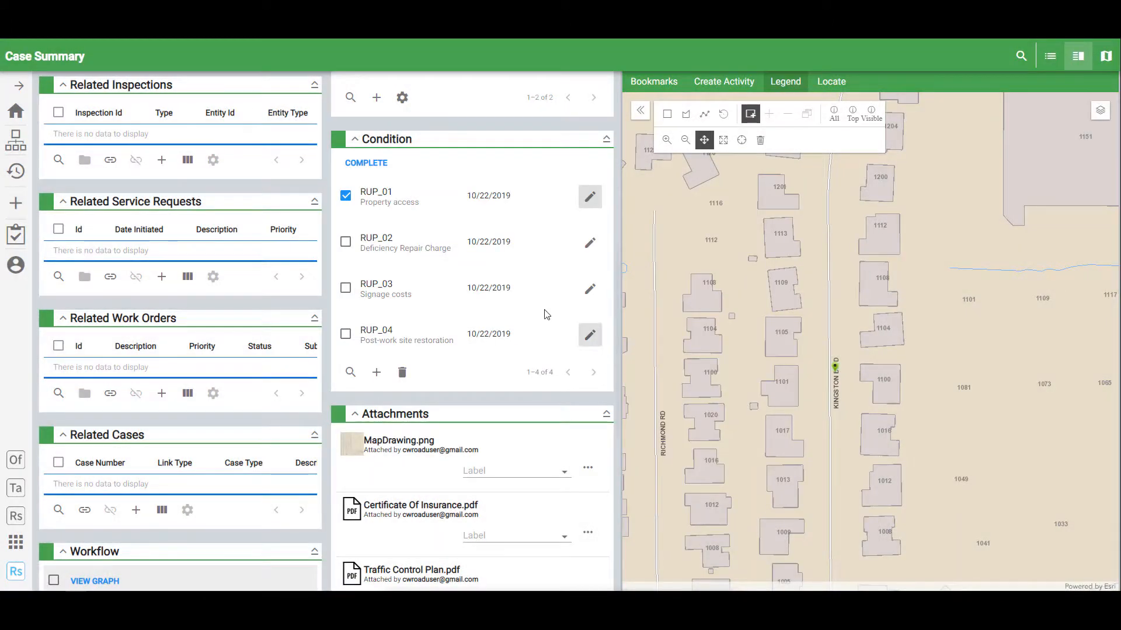
left_click(345, 195)
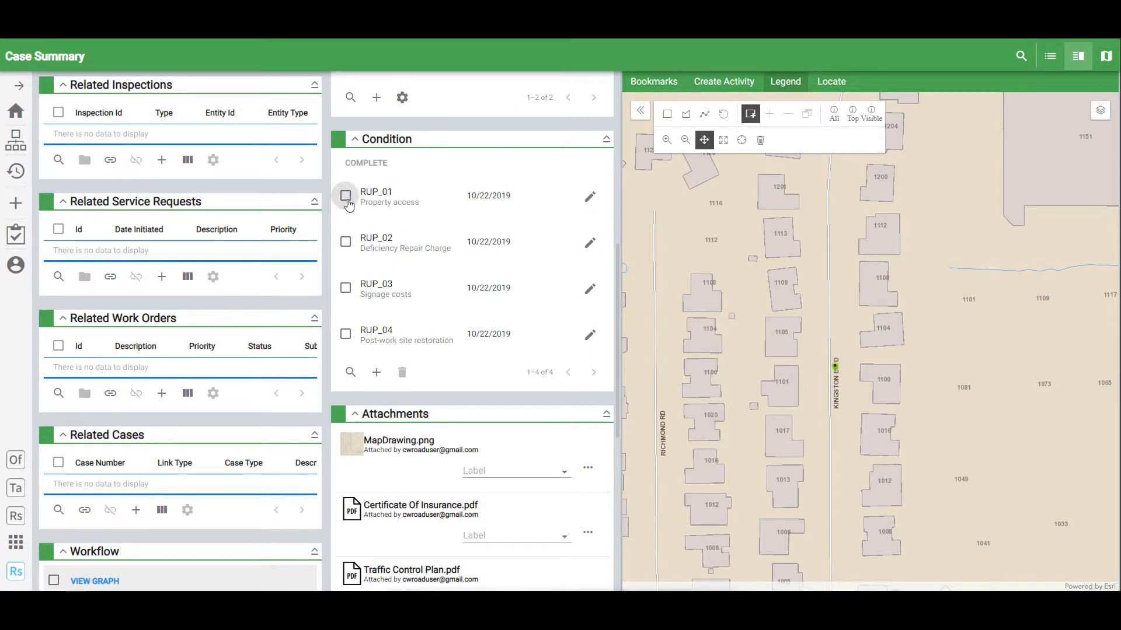
left_click(346, 196)
scroll(400, 372, "down", 1)
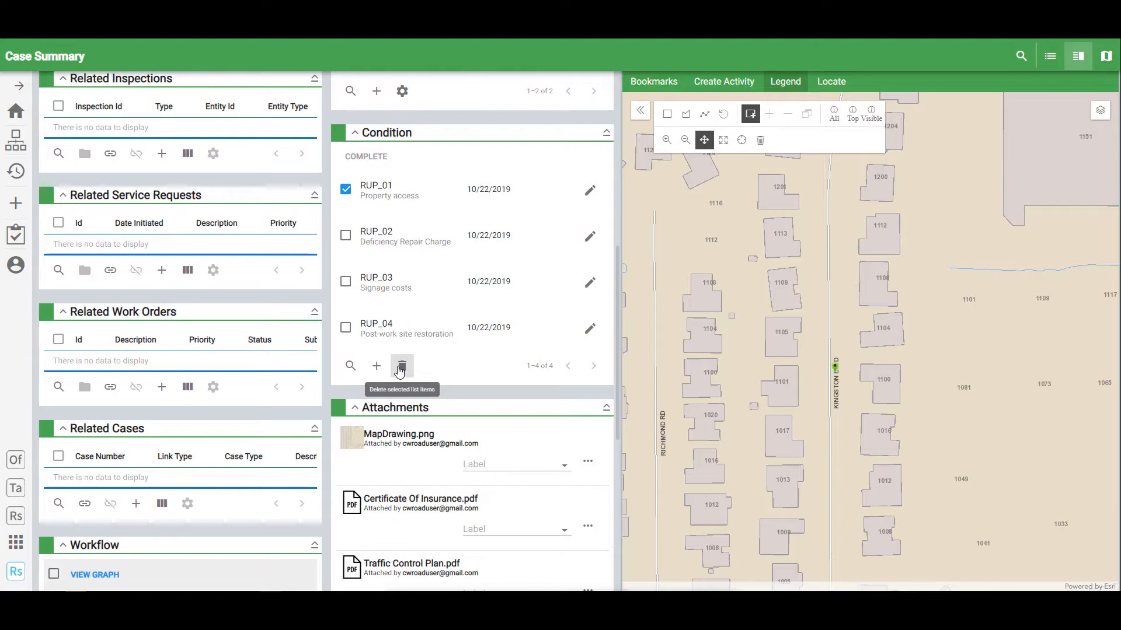
scroll(277, 353, "up", 8)
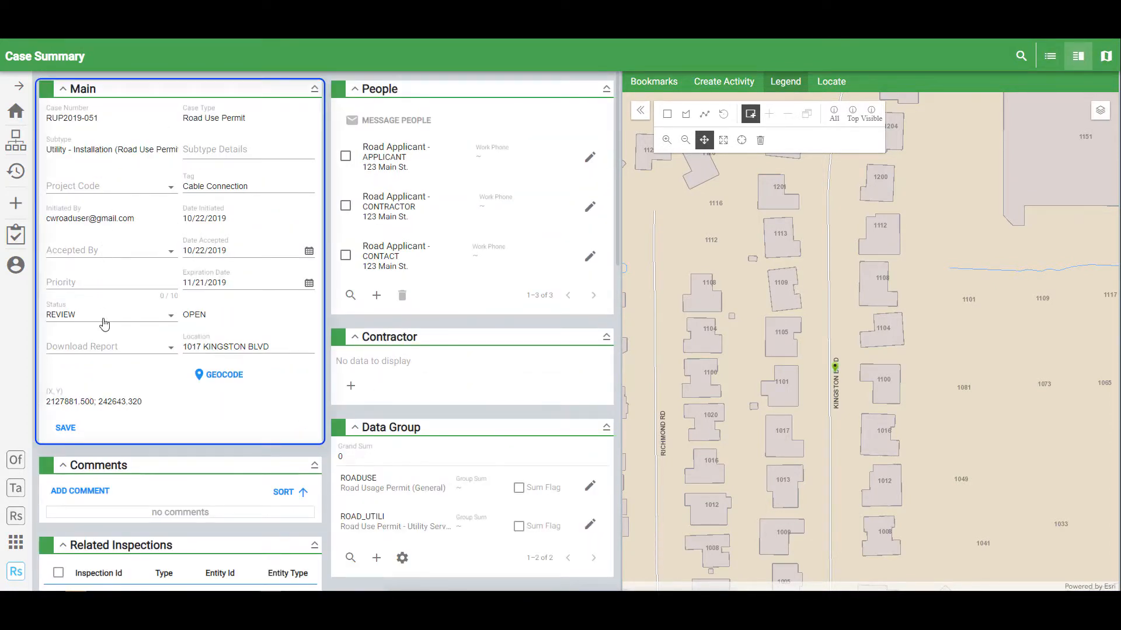
- Download the Road Use Permit Card report for RUP2019-051 and open the resulting PDF
left_click(171, 348)
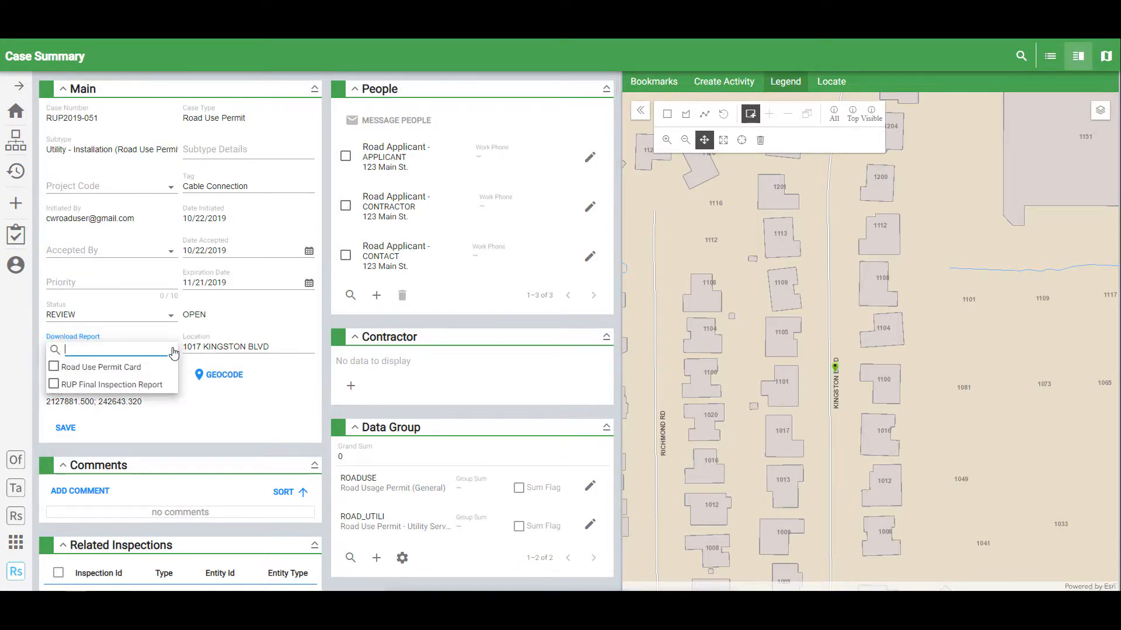
left_click(68, 367)
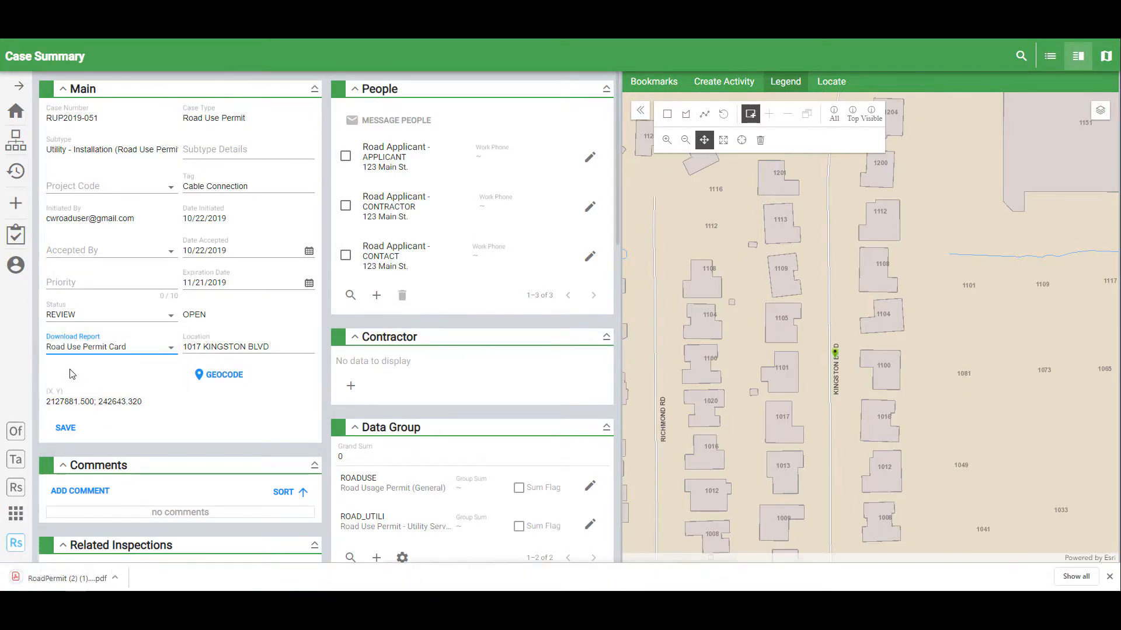
left_click(122, 577)
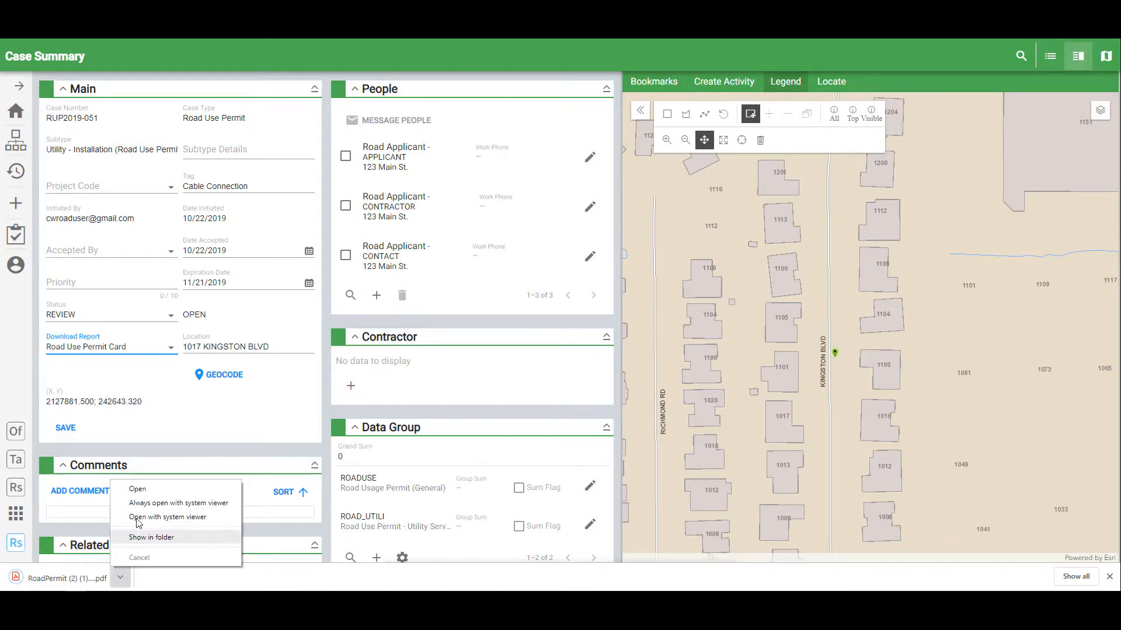
left_click(146, 489)
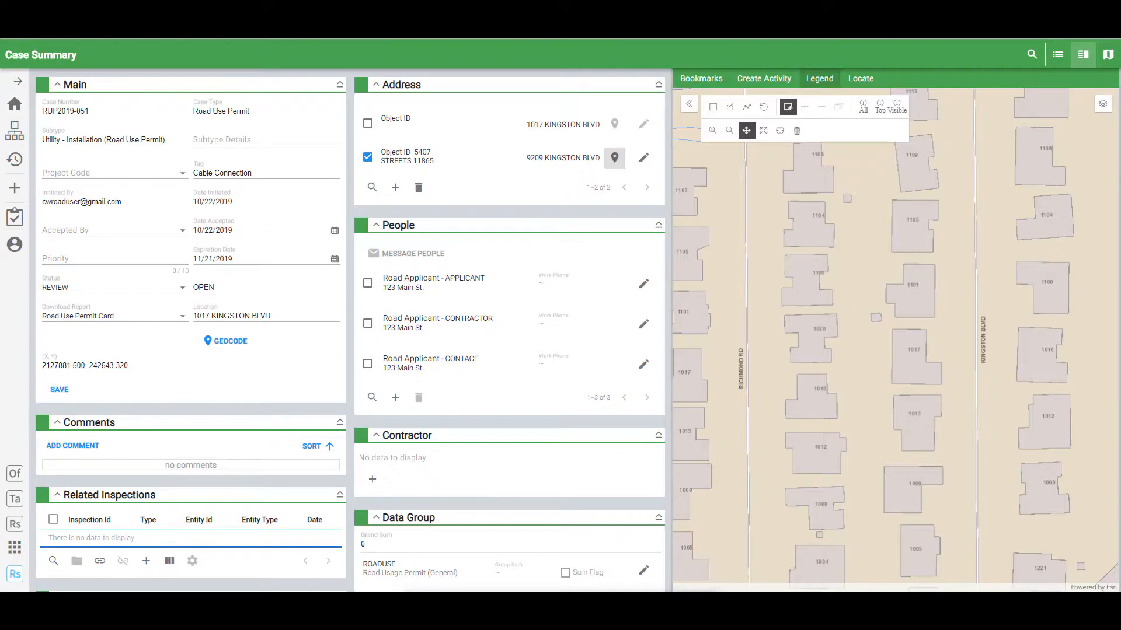
- Switch the case to the multi-column panel layout and try setting RUP-ISSUE's result to ISSUE
left_click(1058, 54)
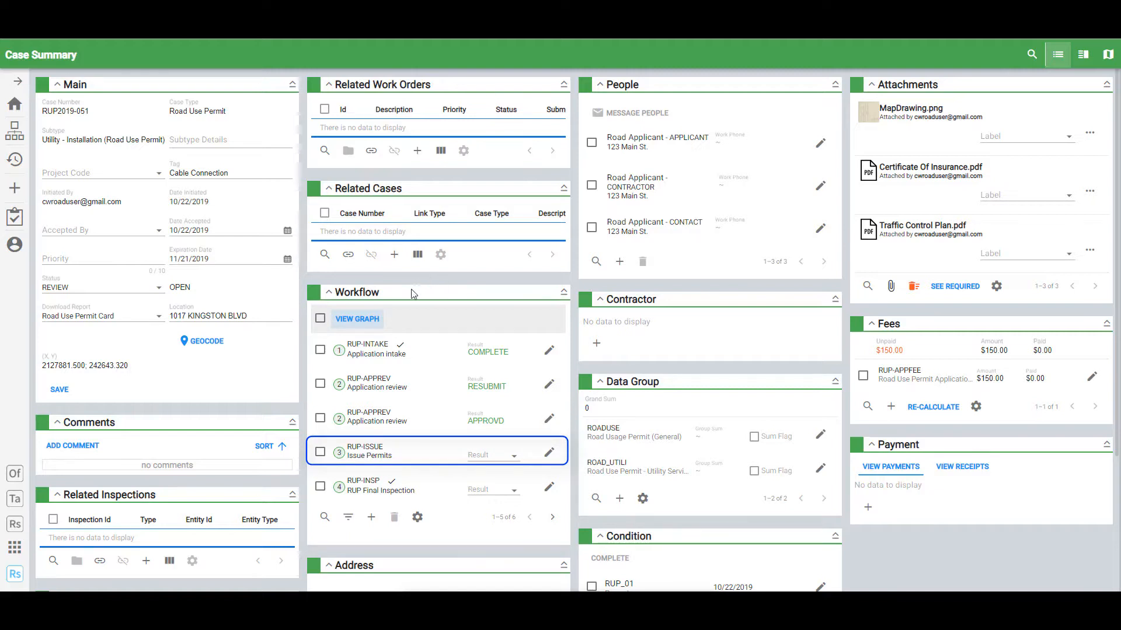
left_click(502, 458)
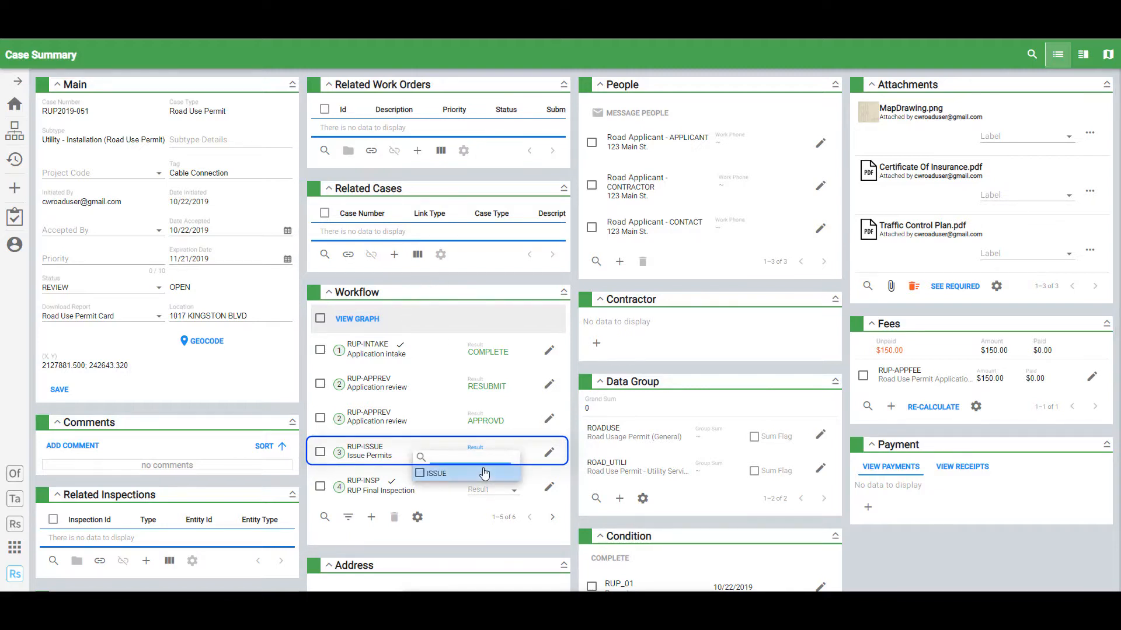
left_click(481, 474)
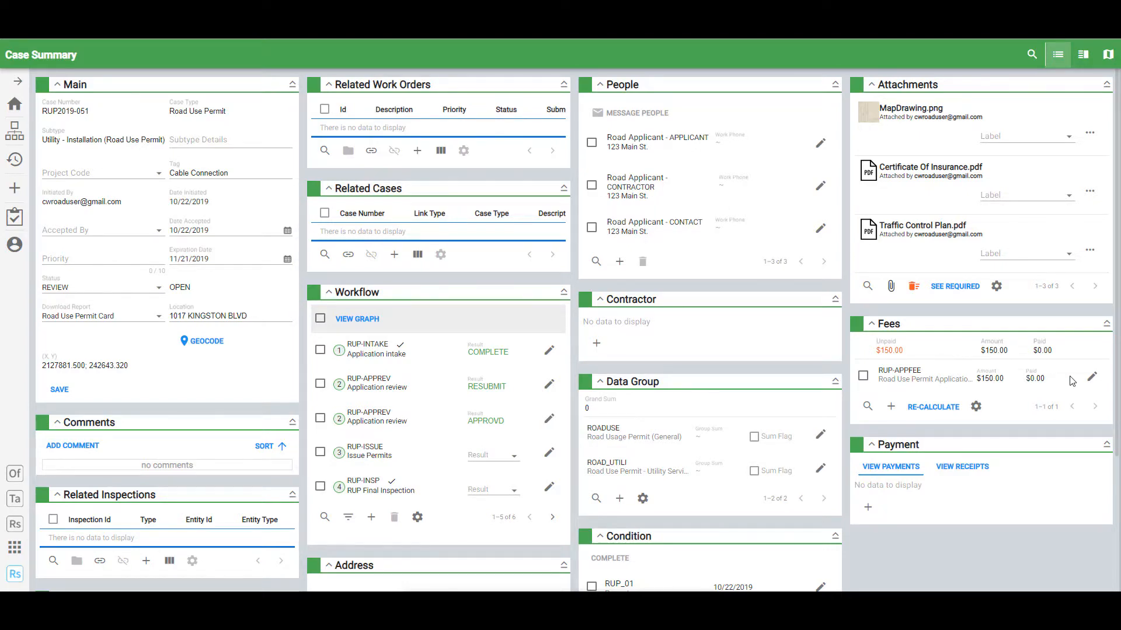
left_click(1091, 378)
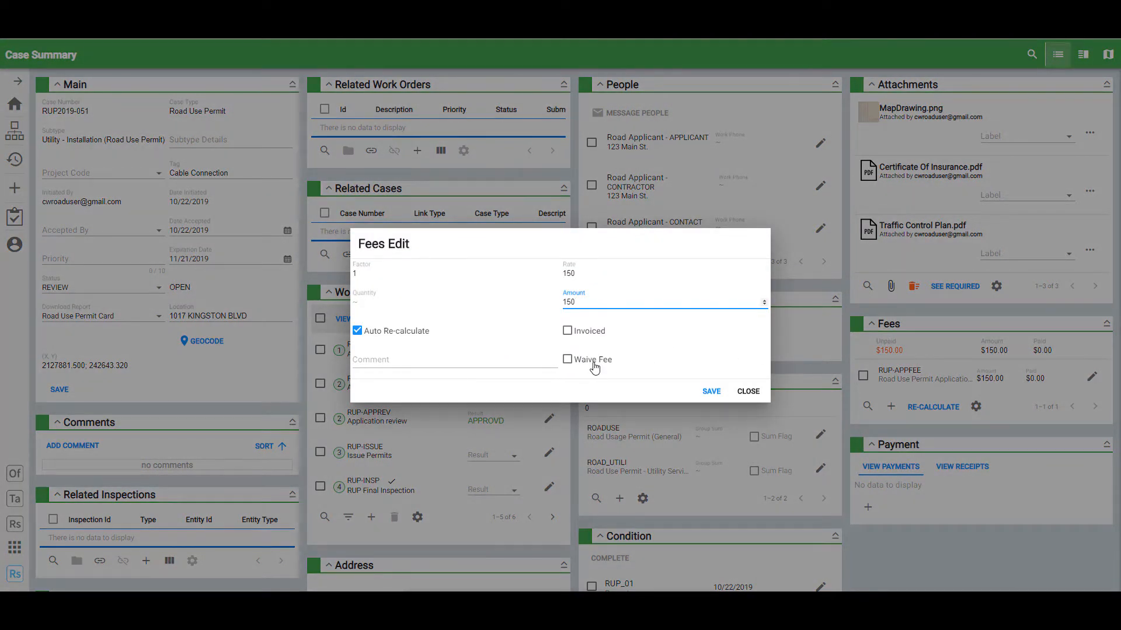
left_click(752, 392)
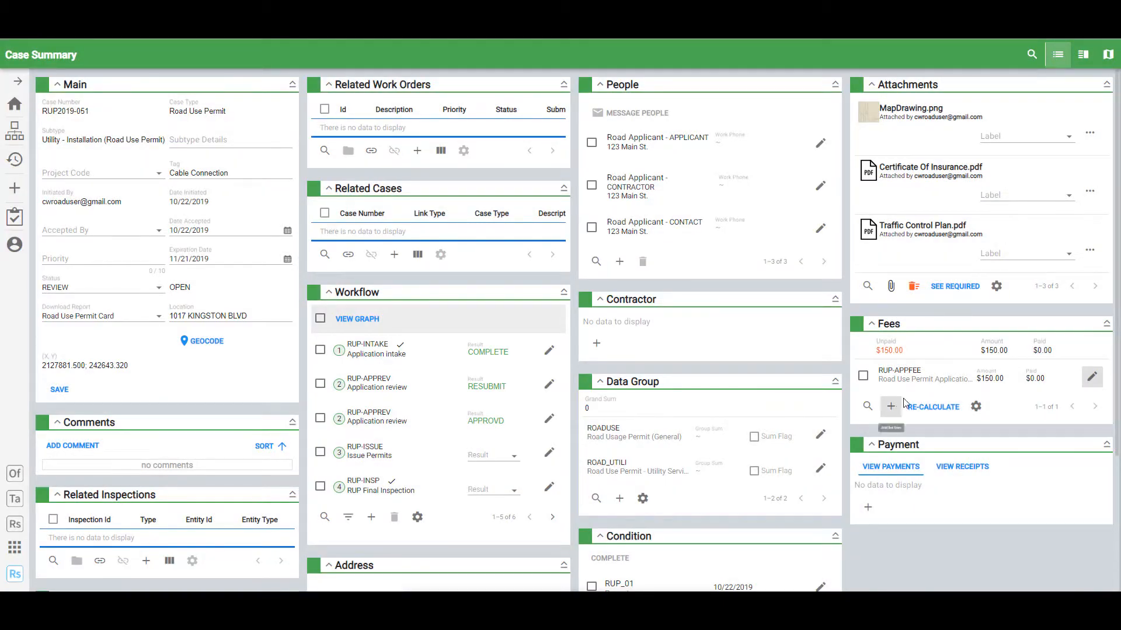
left_click(862, 375)
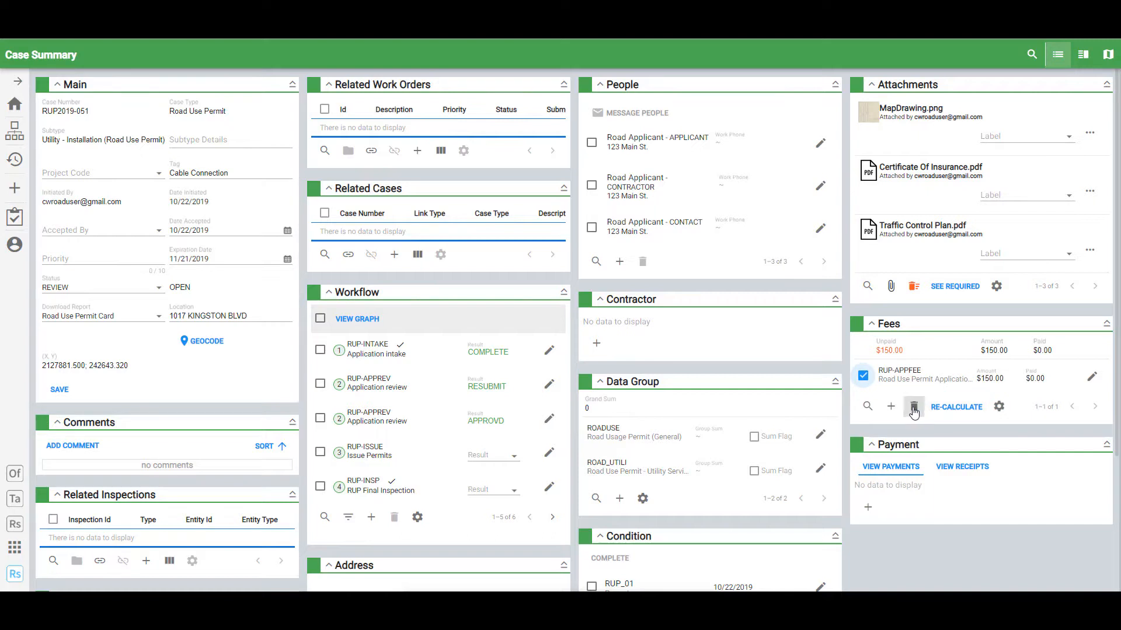
left_click(914, 411)
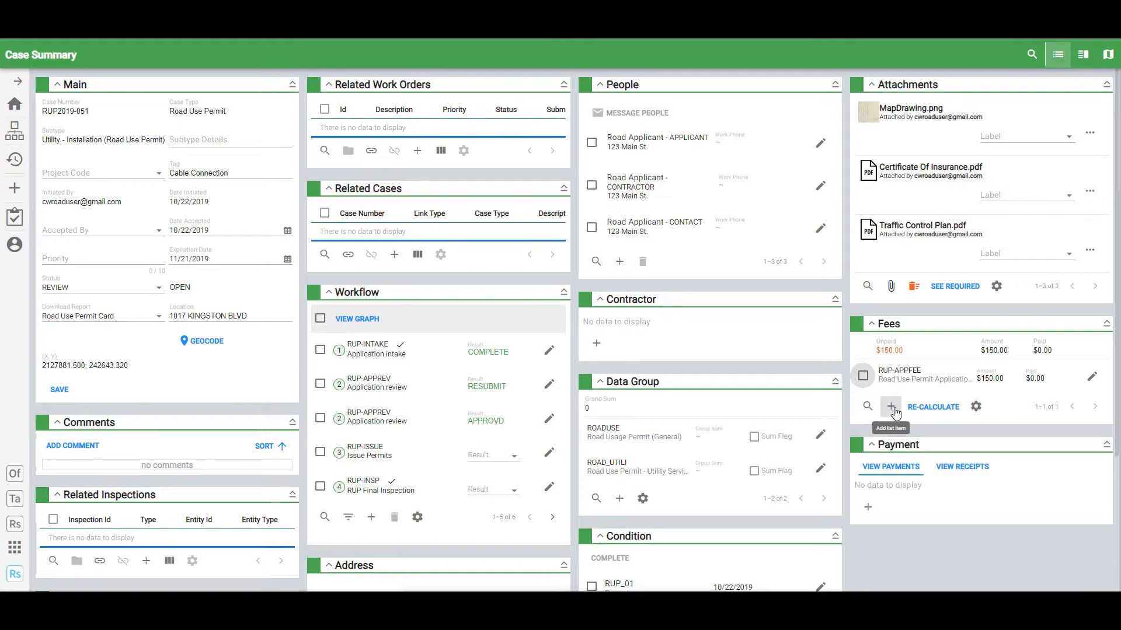
left_click(891, 407)
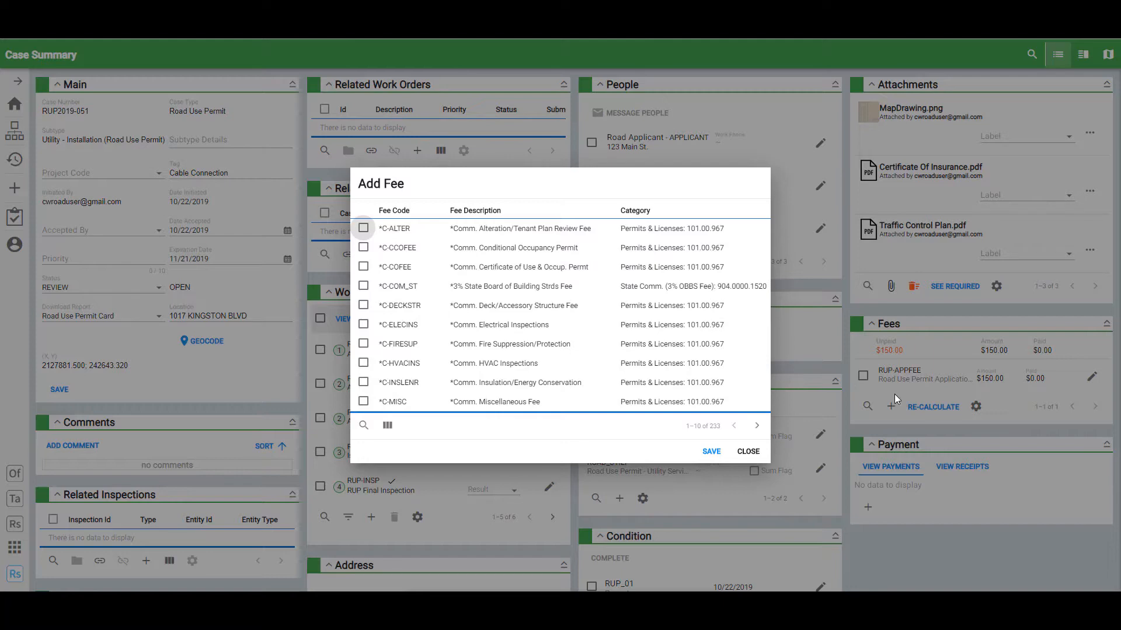
left_click(747, 451)
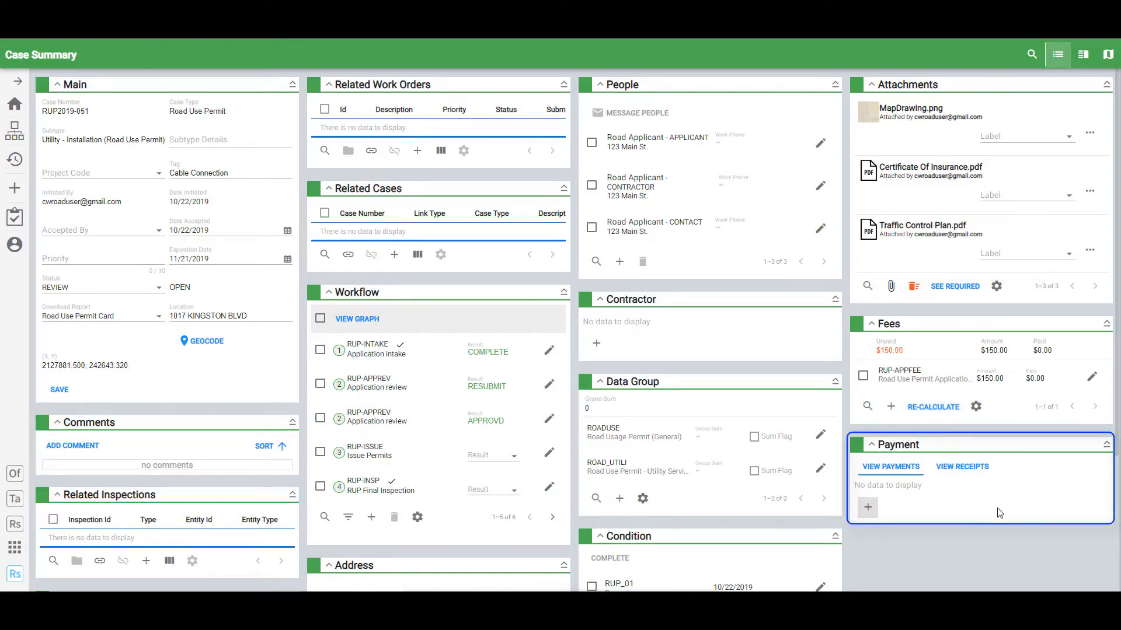
- Pay the RUP-APPFEE fee with a $150 CASH payment and close the payment window
left_click(874, 511)
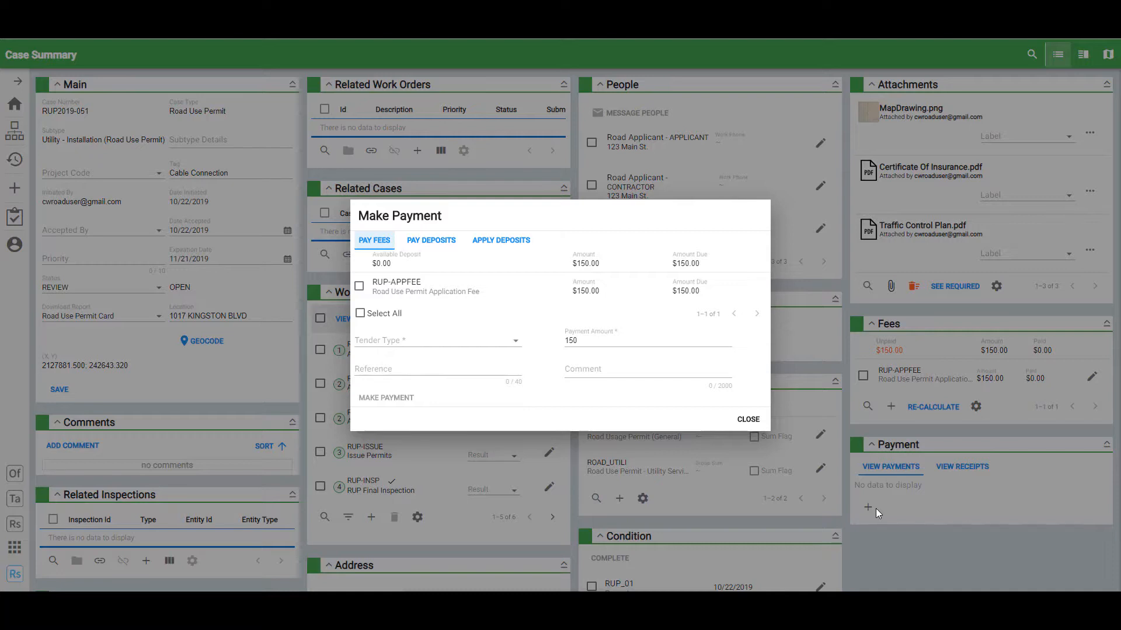
left_click(359, 286)
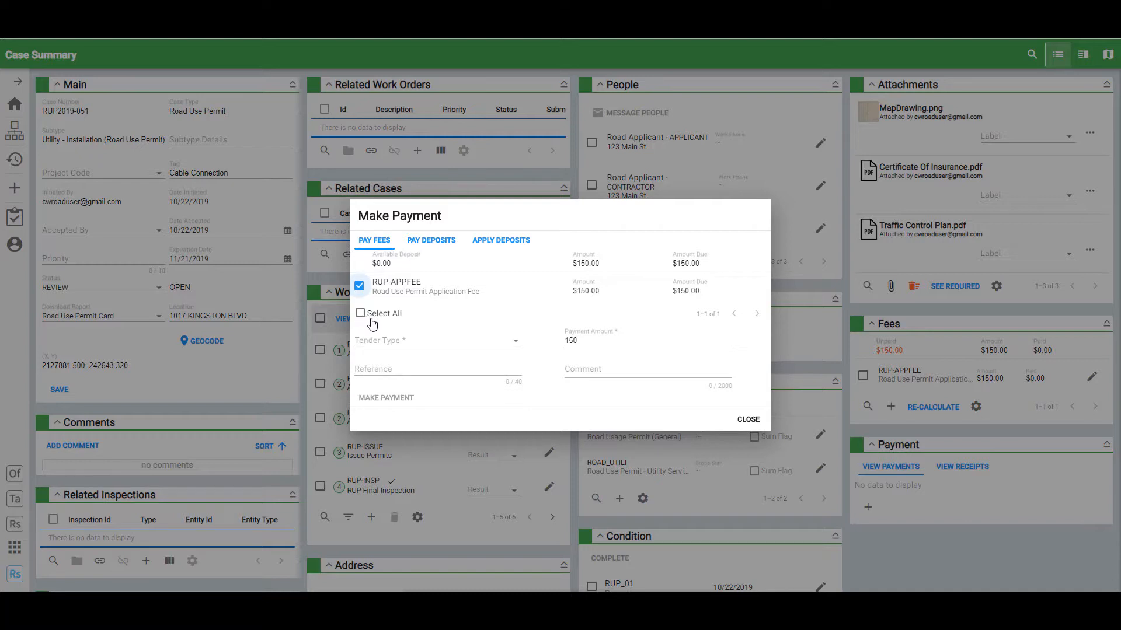
left_click(469, 346)
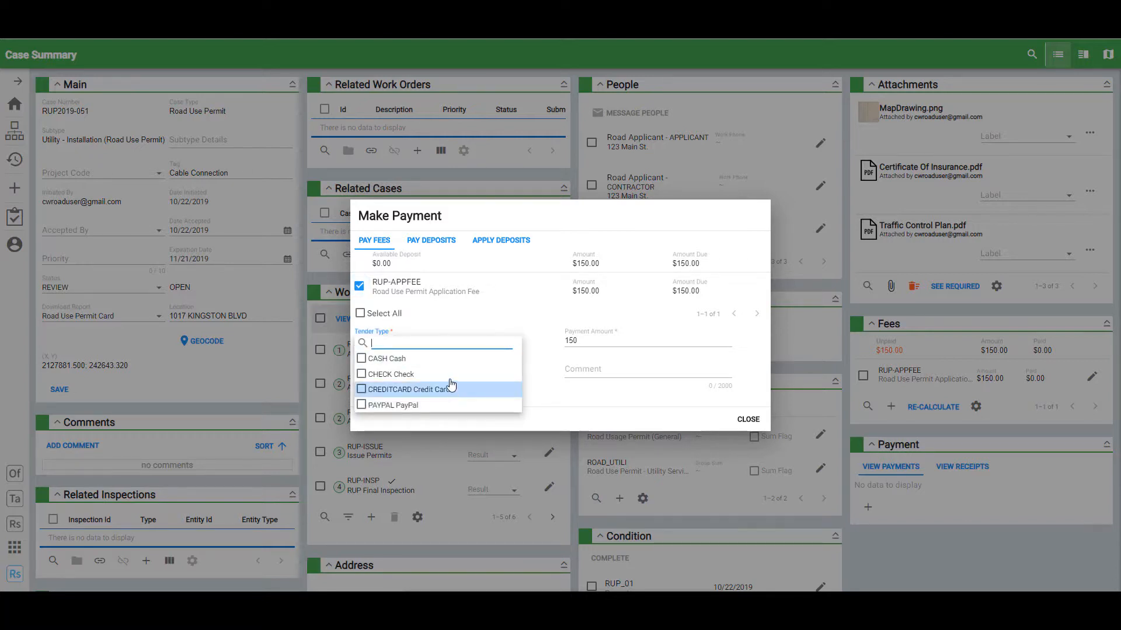
left_click(450, 360)
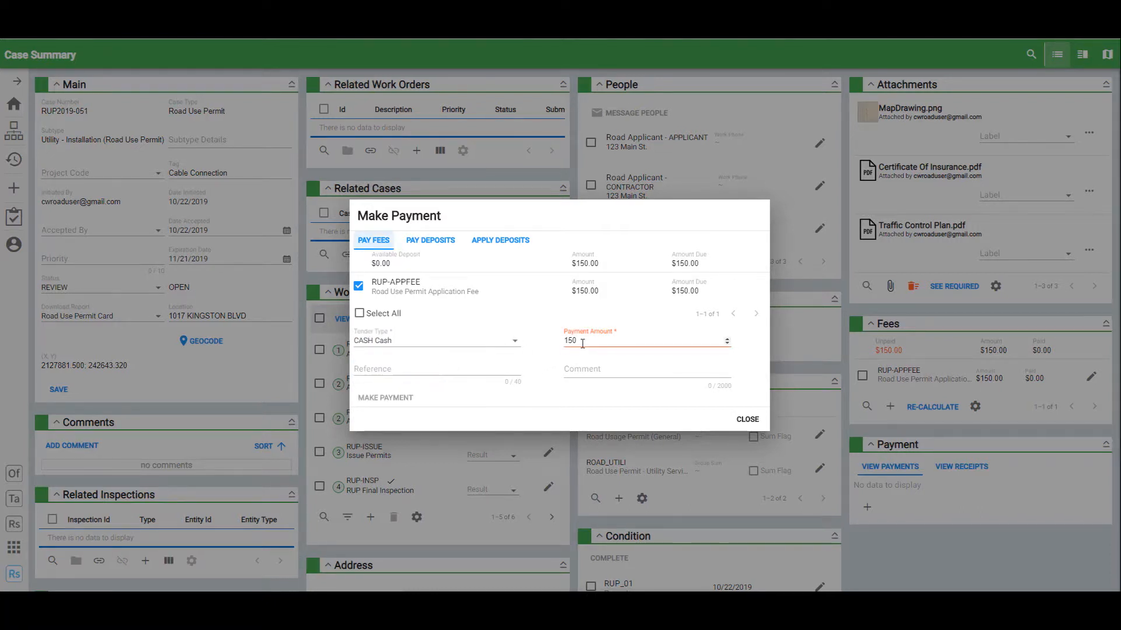
left_click_drag(580, 342, 564, 340)
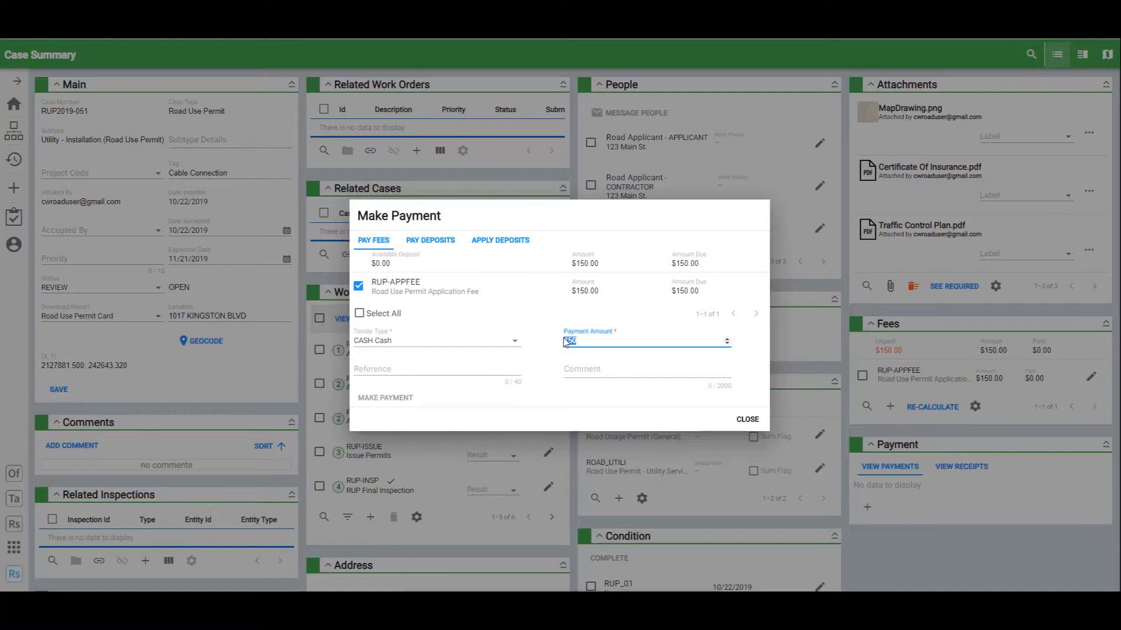
type("100")
key("BackSpace")
type("50")
left_click(408, 403)
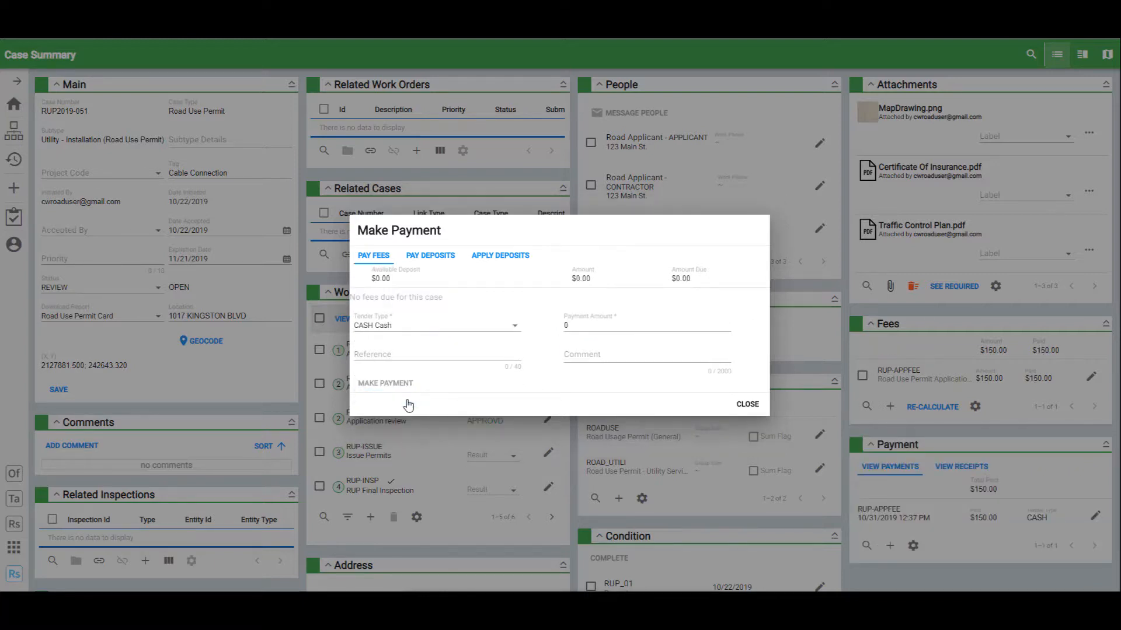
left_click(747, 404)
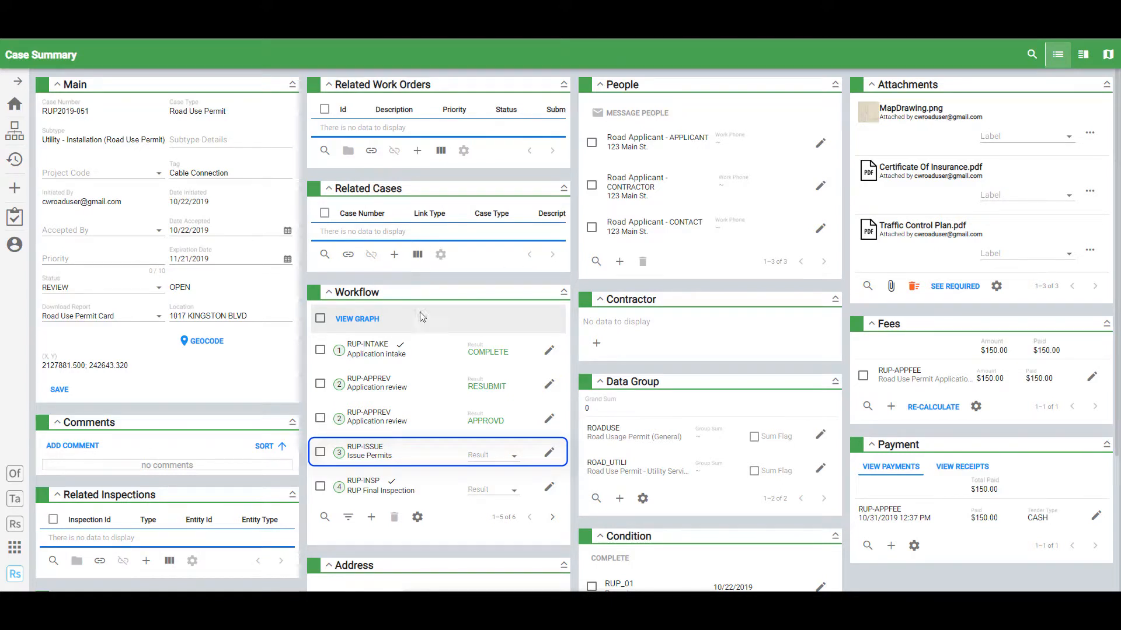
- Choose ISSUE as the RUP-ISSUE task's result in the Workflow panel
left_click(502, 459)
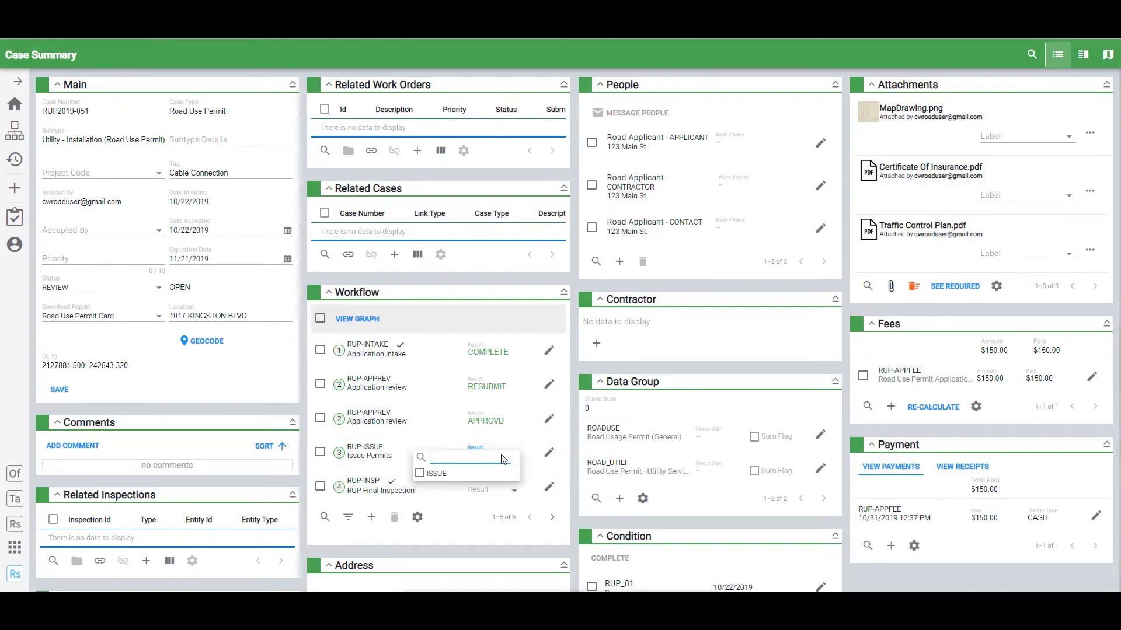
left_click(472, 474)
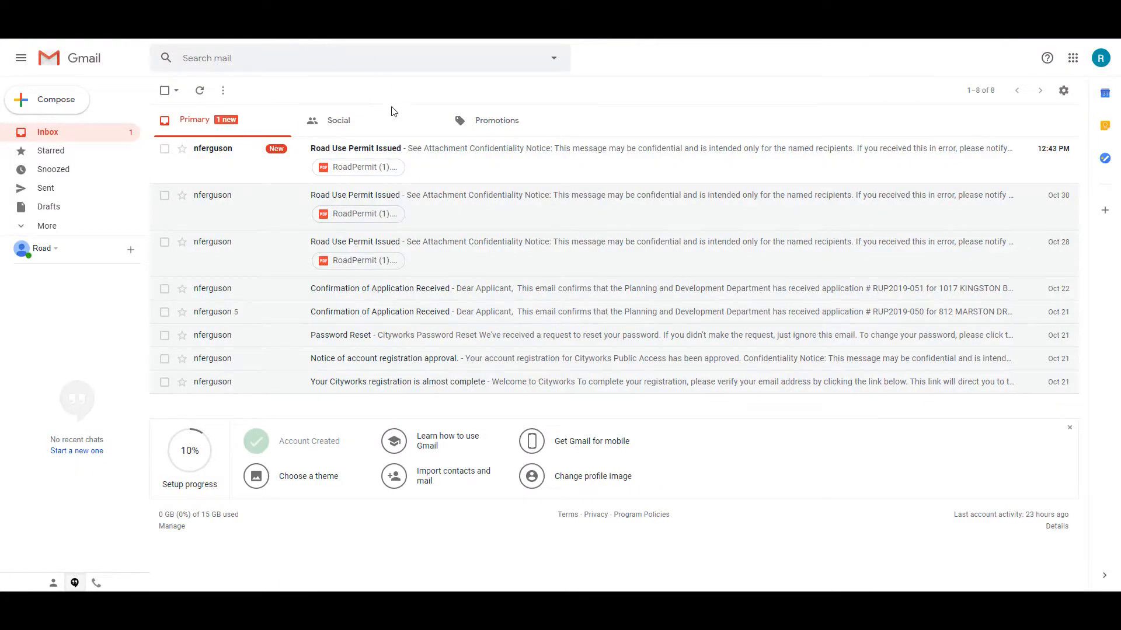
- Open the top 'Road Use Permit Issued' email in the Gmail inbox
left_click(463, 161)
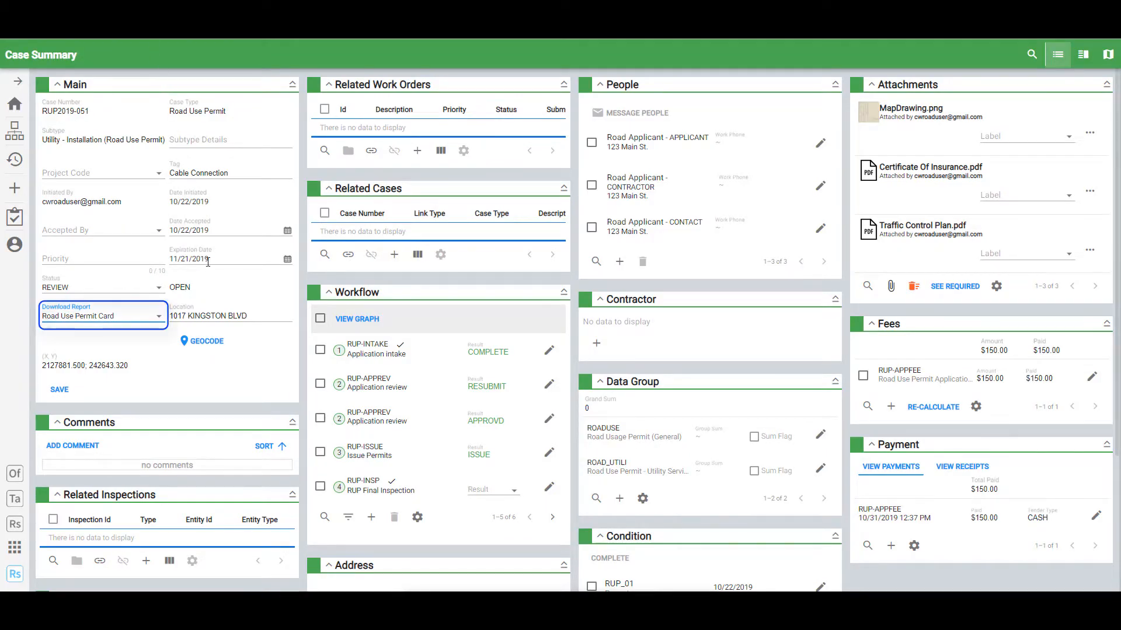
- Open case RUP2019-051 via permit 1677 in the Road Use Permits (Road User) dashboard's Issued Permits
left_click(146, 322)
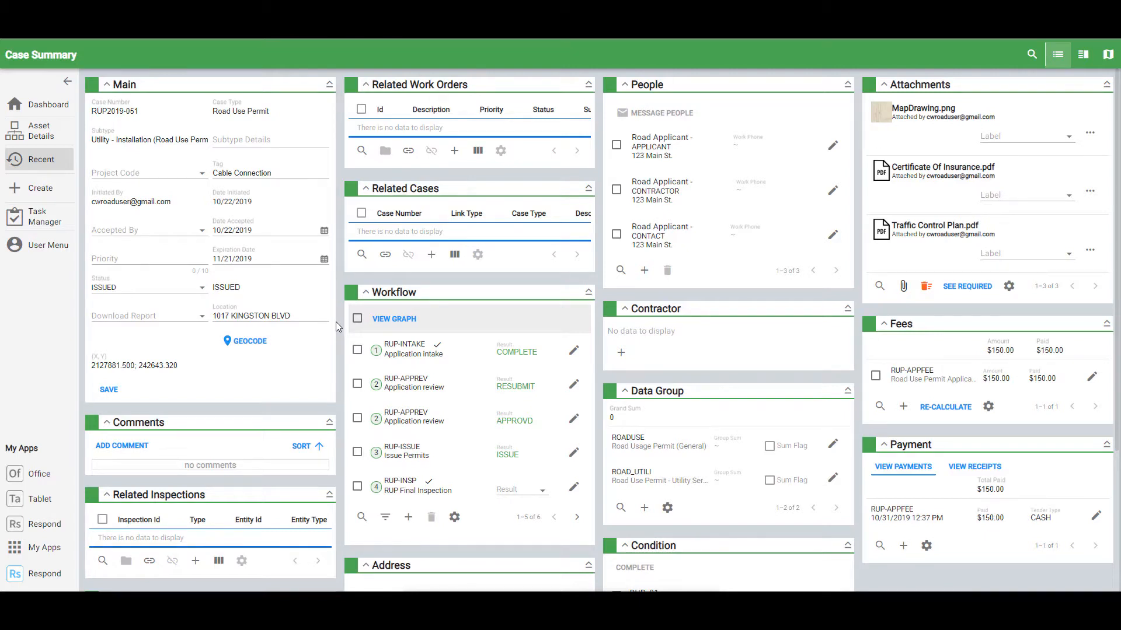
left_click(51, 105)
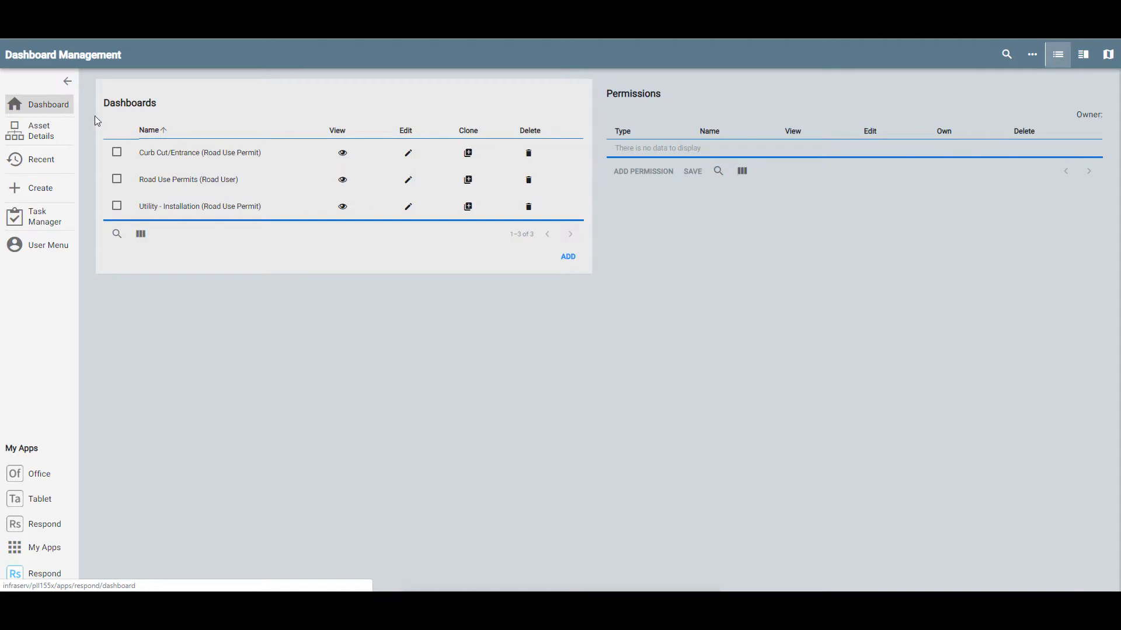
left_click(344, 182)
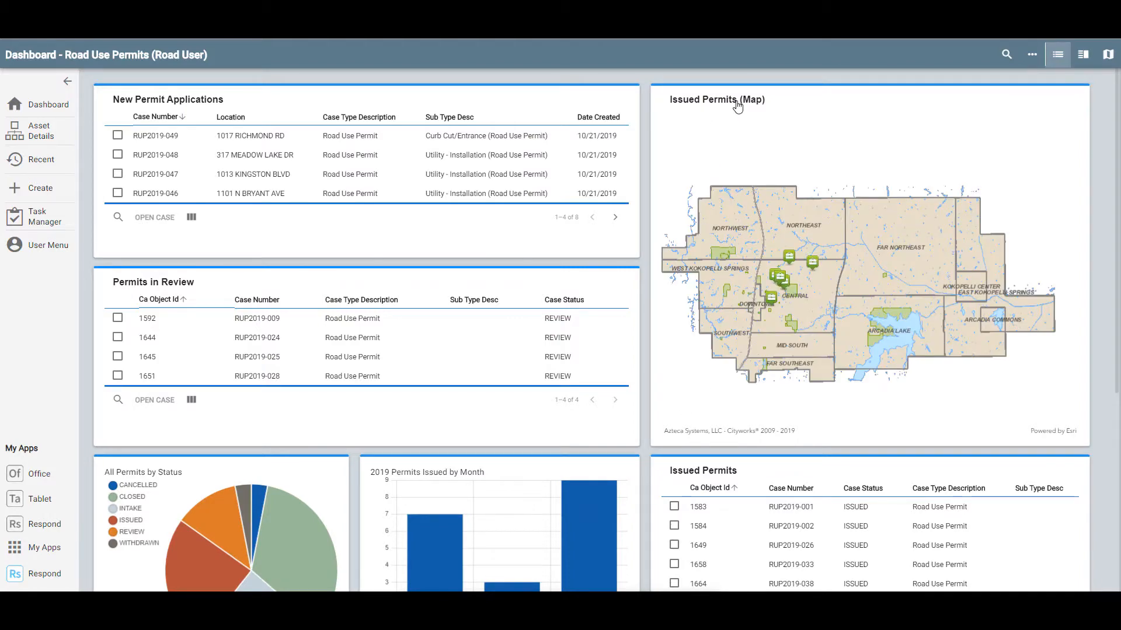
scroll(788, 298, "down", 3)
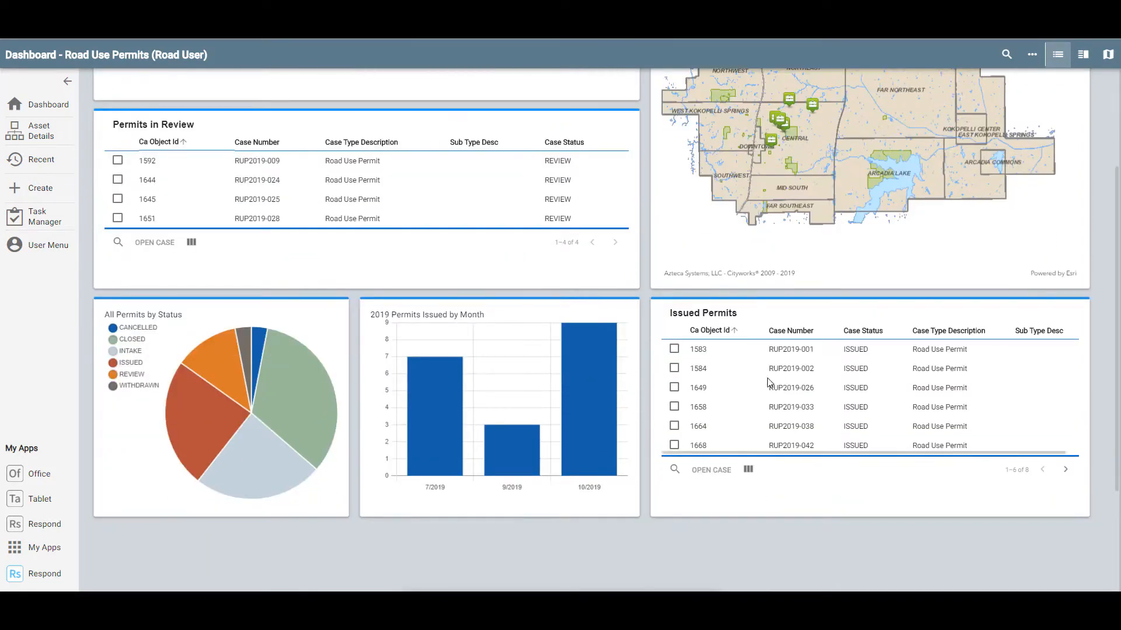
left_click(1065, 469)
left_click(805, 369)
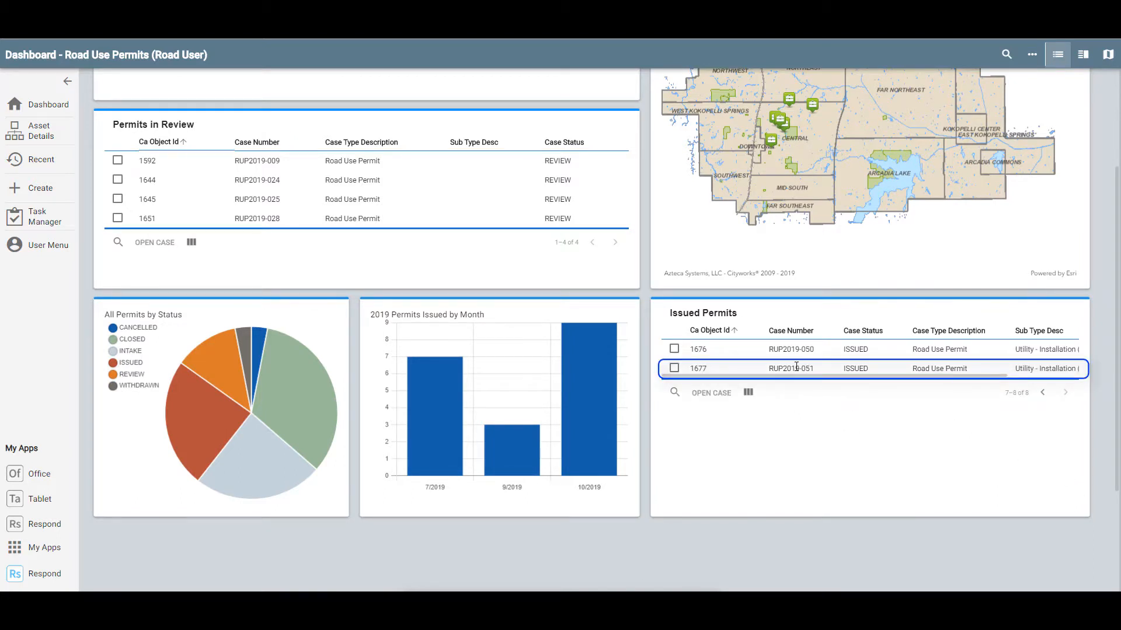
left_click(674, 368)
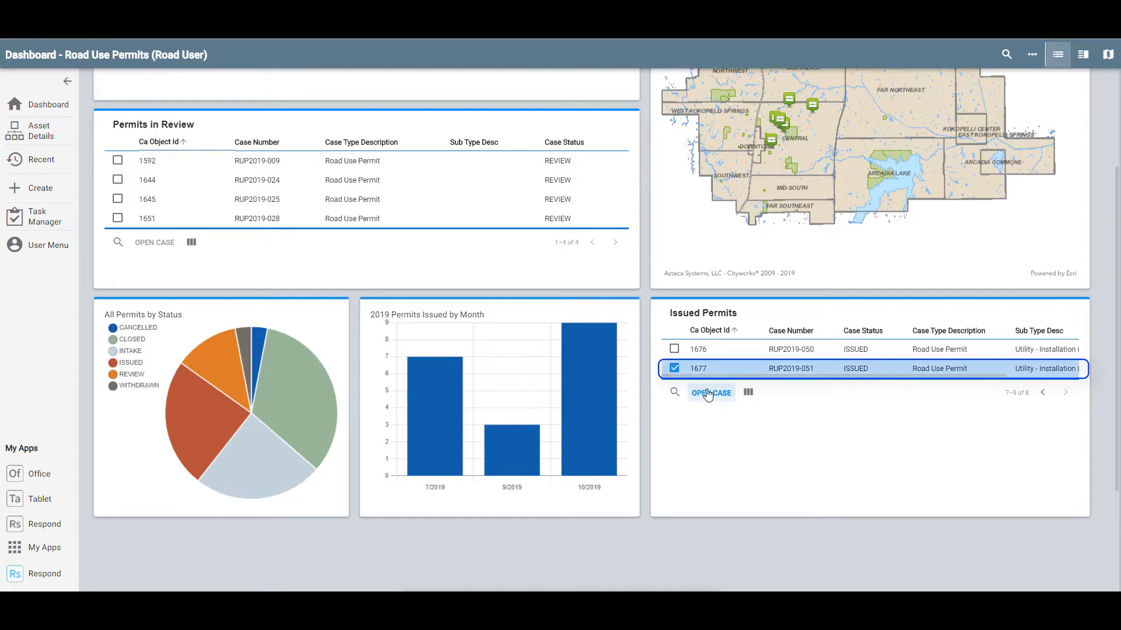
left_click(713, 393)
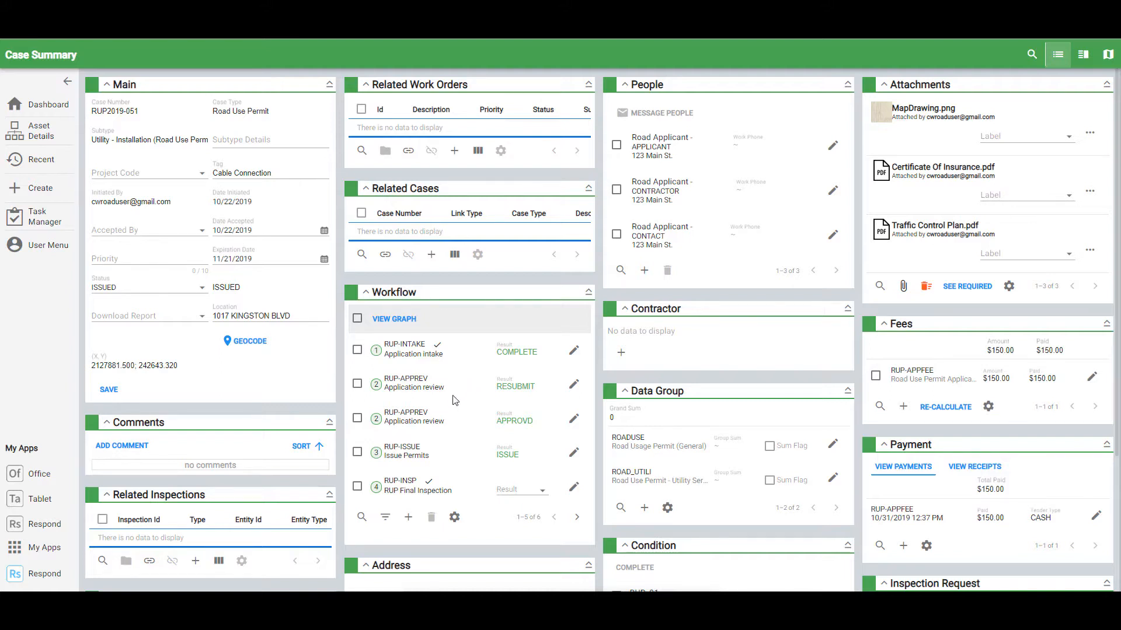
- Select the RUP-INSP Final Inspection step and choose Schedule Inspection from its actions menu
left_click(357, 489)
left_click(440, 323)
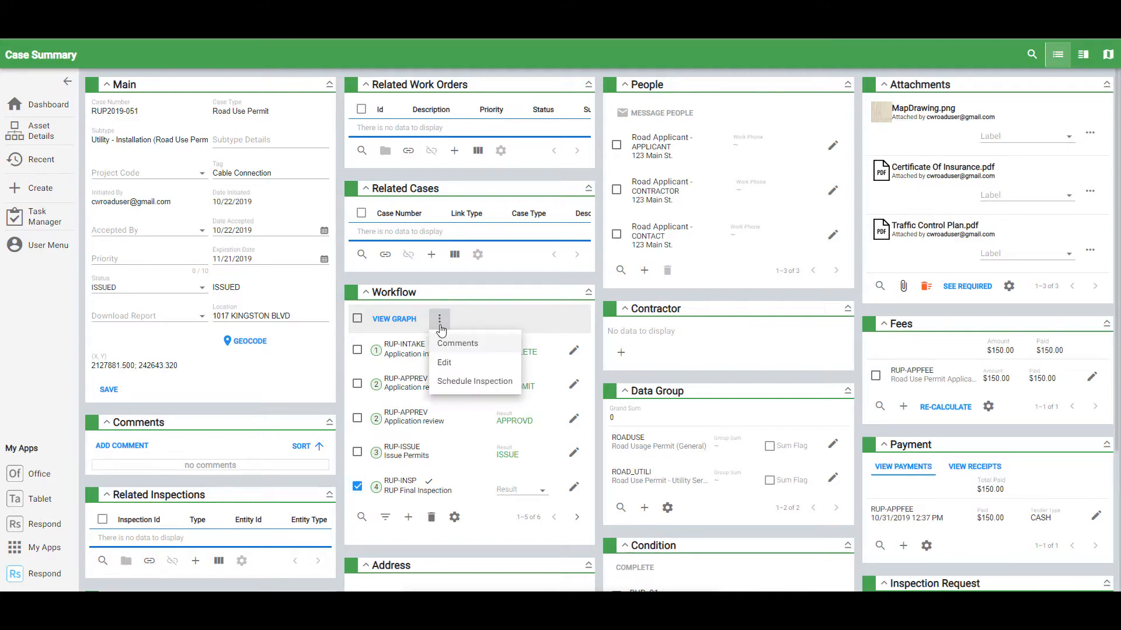
left_click(460, 381)
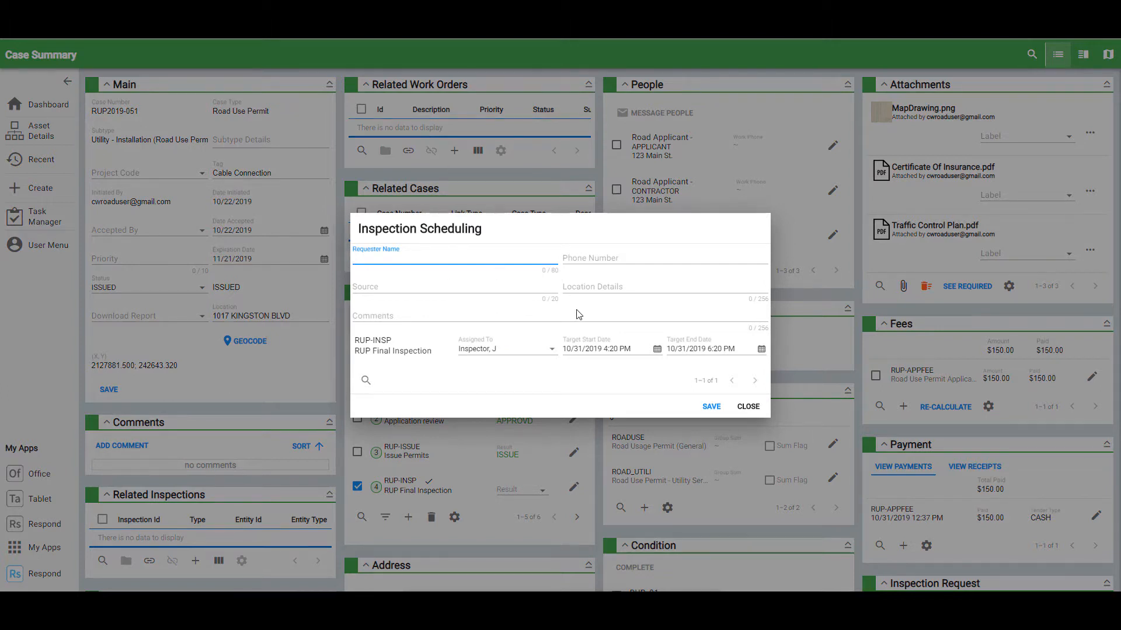
- Check the inspection's assignee and keep the 10/31/2019 4:20 PM target start time
left_click(545, 357)
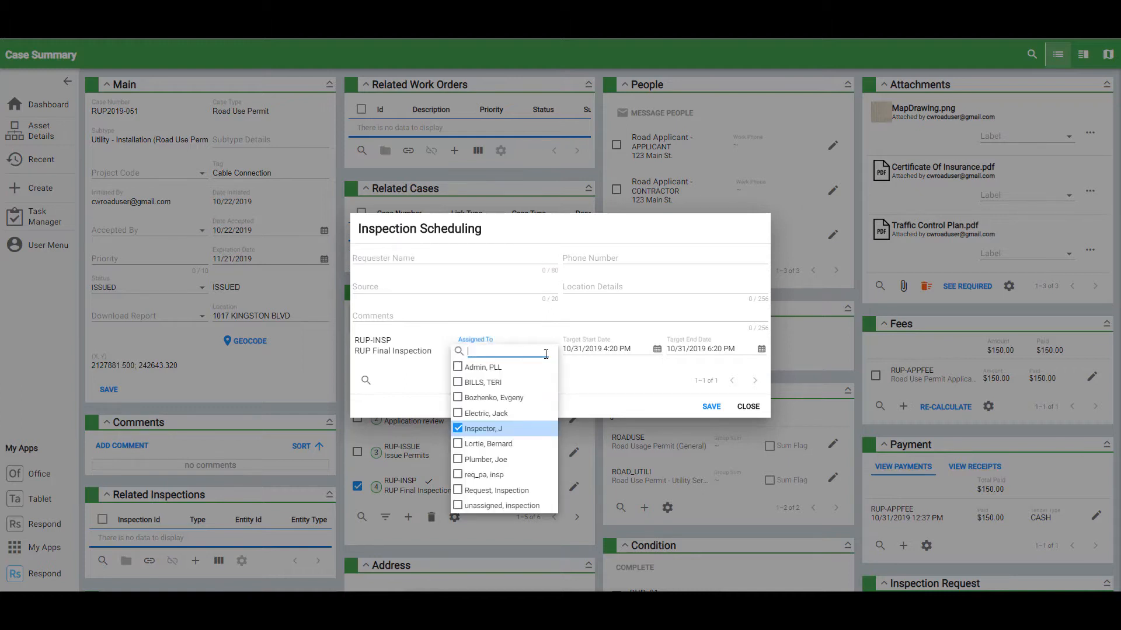
left_click(657, 350)
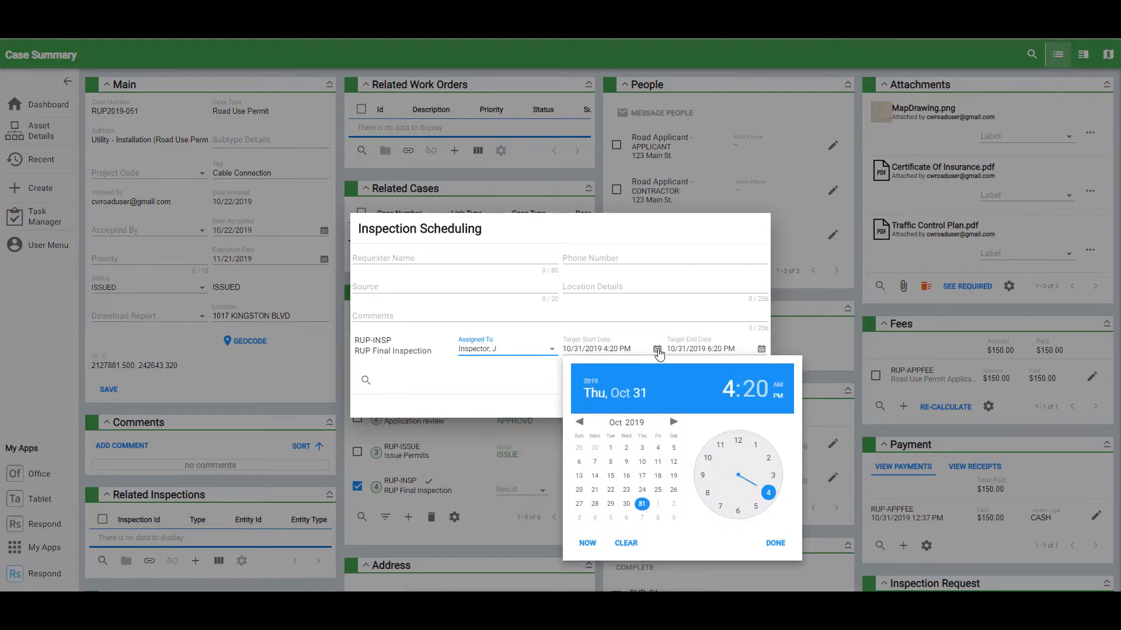
left_click(694, 328)
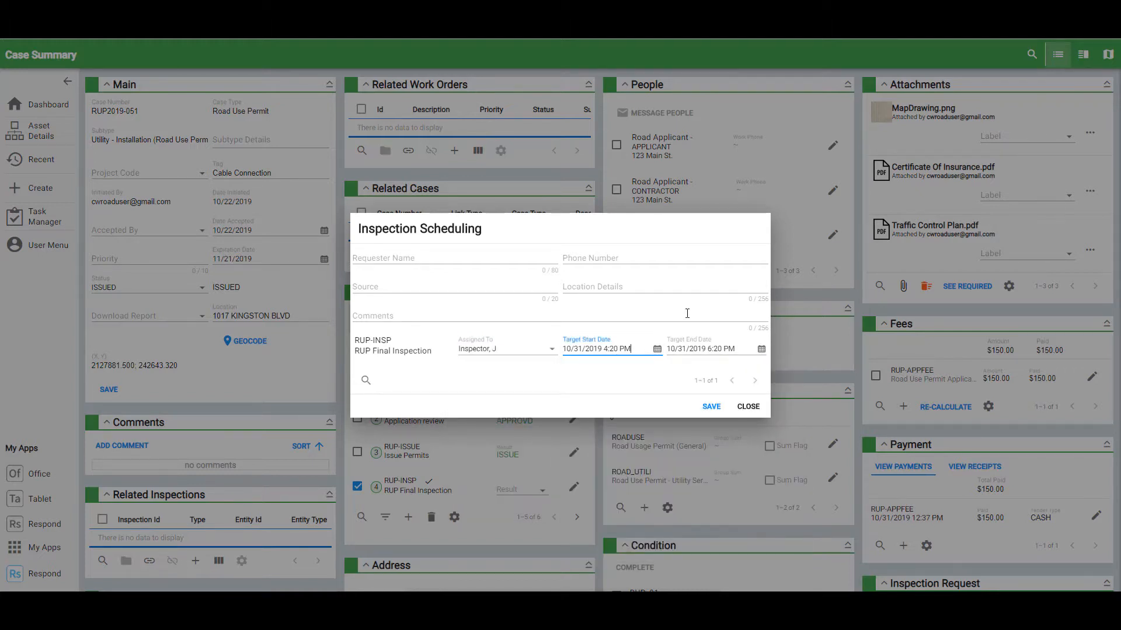
left_click(645, 328)
- Close scheduling without saving and open the portal's Actions list for RUP2019-051
left_click(741, 406)
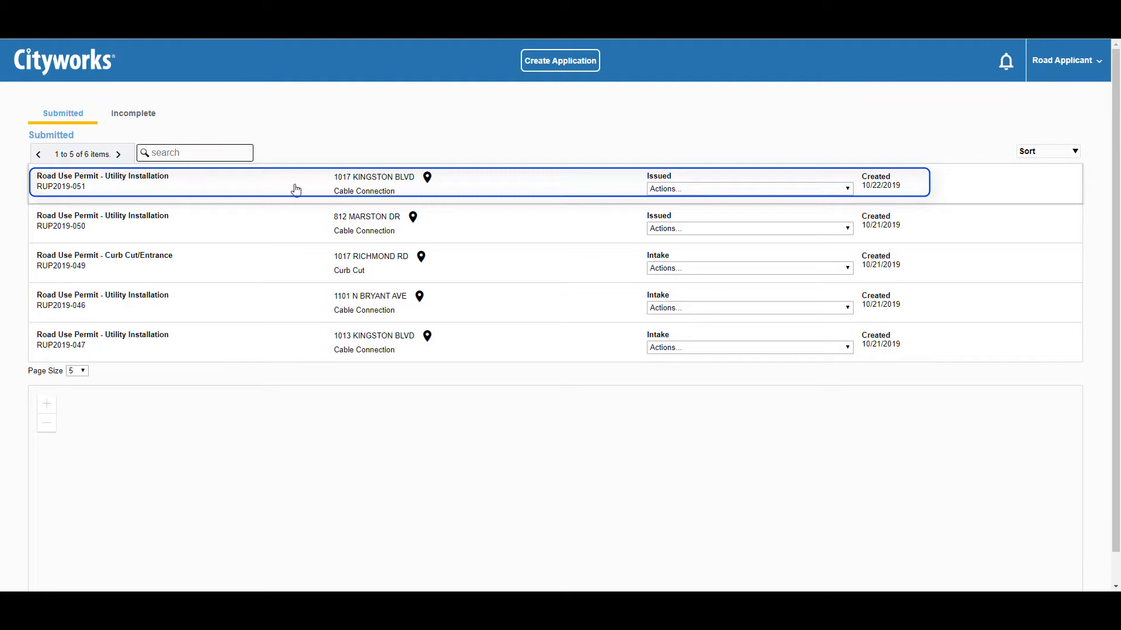
left_click(733, 188)
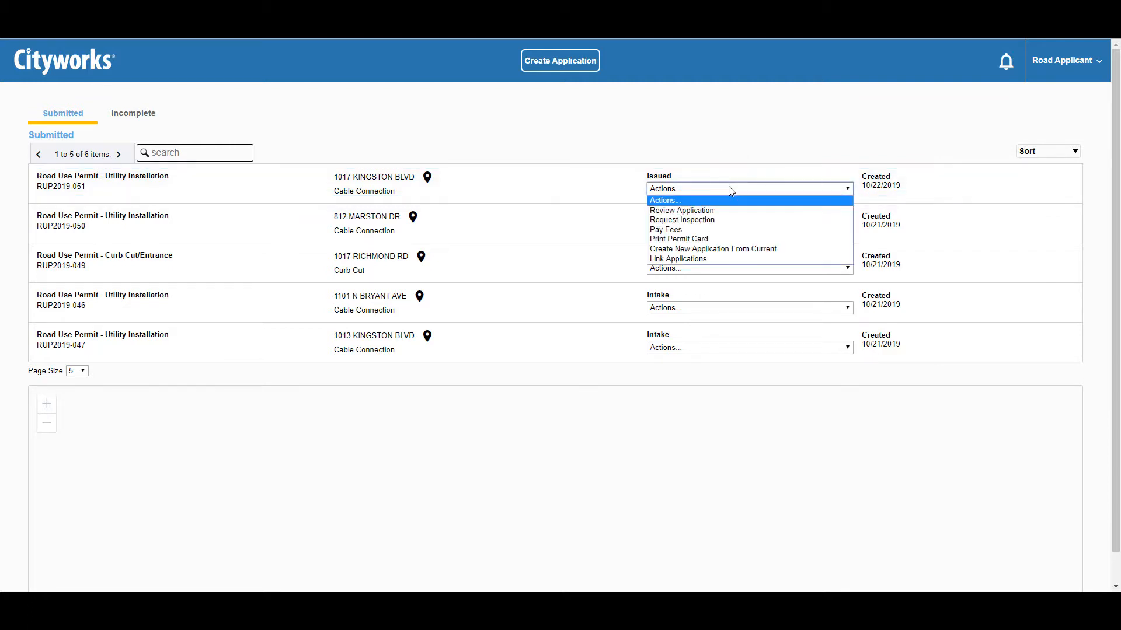
- Request the RUP Final Inspection for RUP2019-051 on Tuesday, November 5 at 12:00 PM
left_click(726, 222)
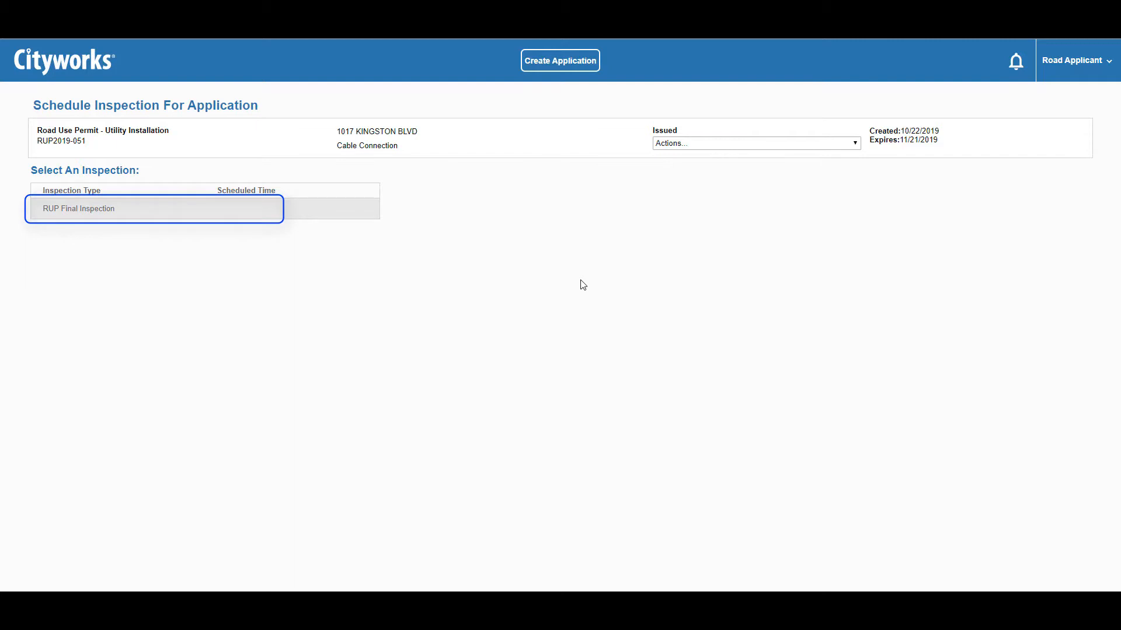
left_click(107, 217)
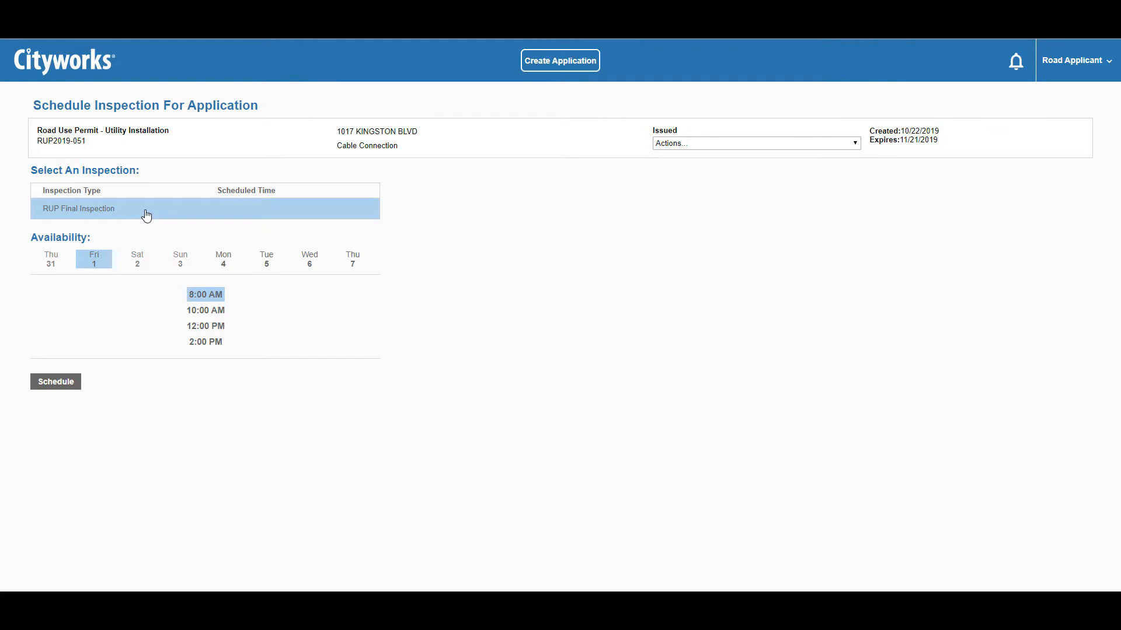
left_click(220, 266)
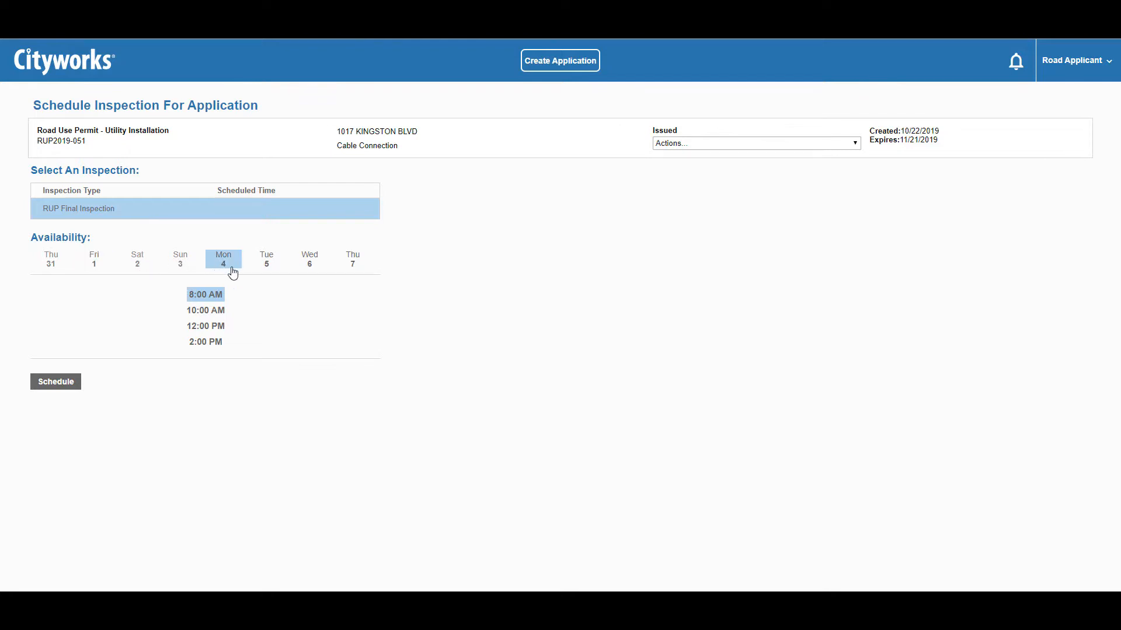
left_click(263, 269)
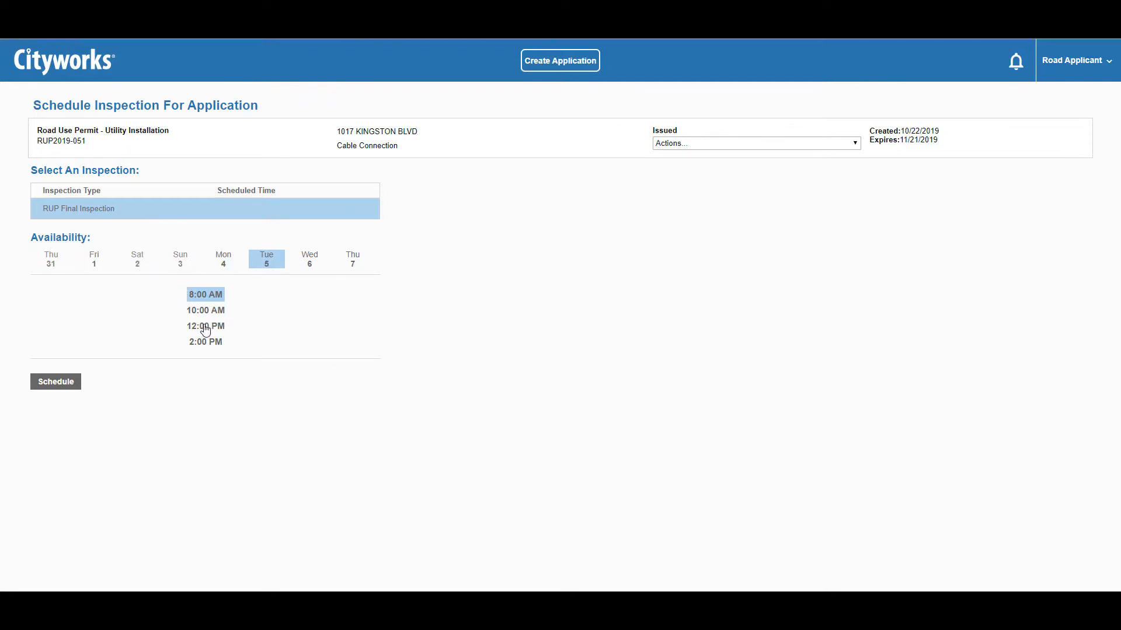
left_click(205, 326)
left_click(73, 383)
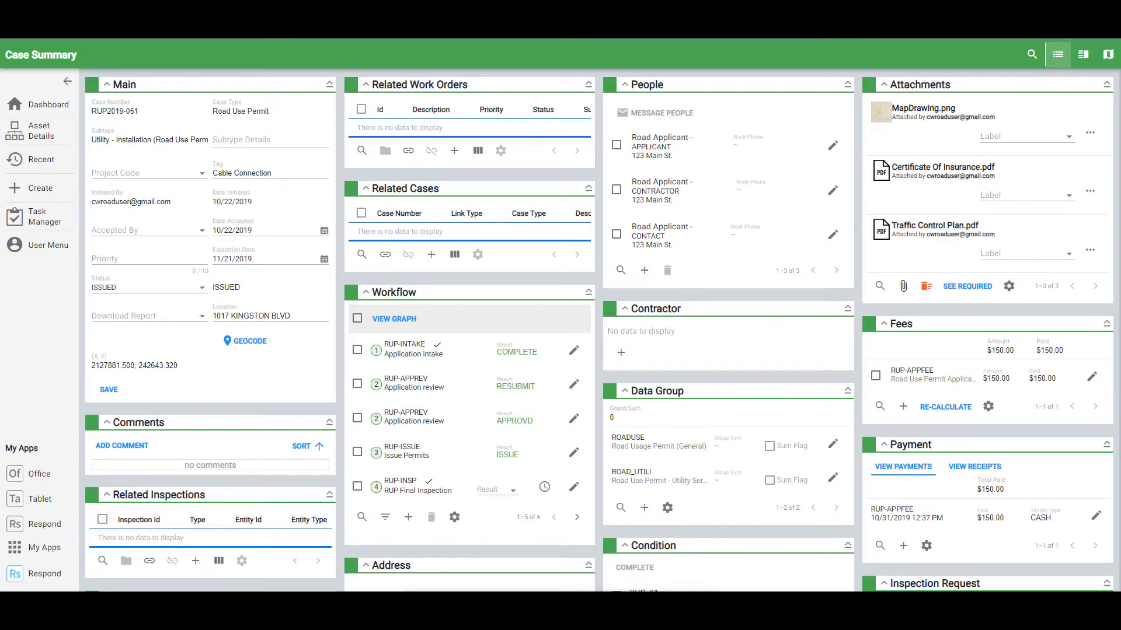
- Select the RUP-INSP (RUP Final Inspection) row in the RUP2019-051 case's Workflow panel
left_click(422, 486)
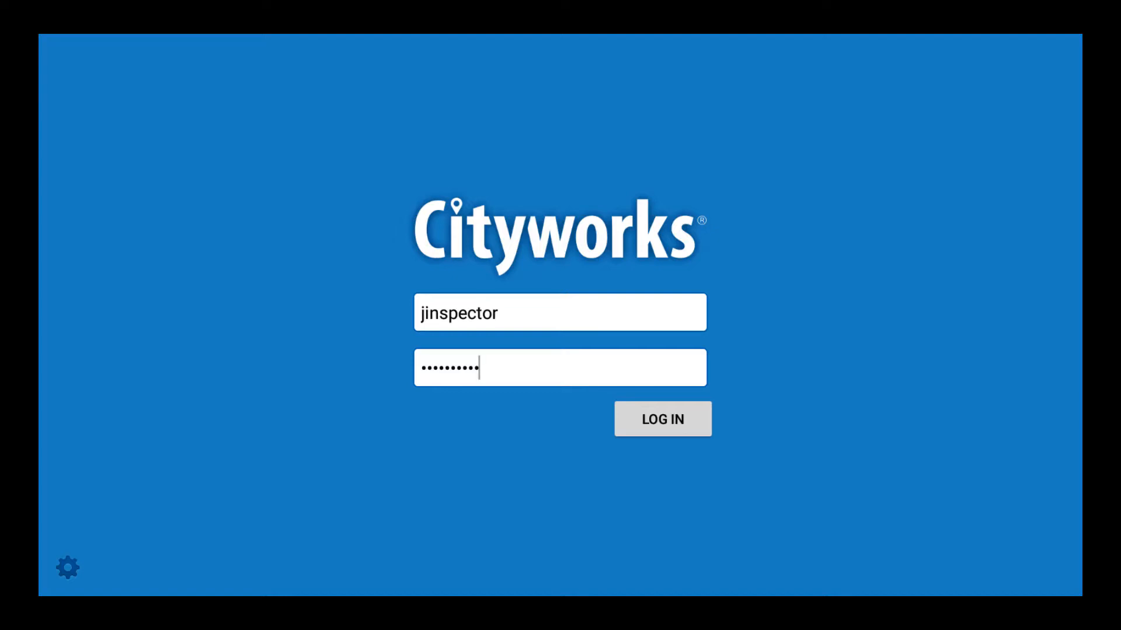
- Sign in as the inspector and view the Street Inspection #14912 map marker's details
left_click(658, 425)
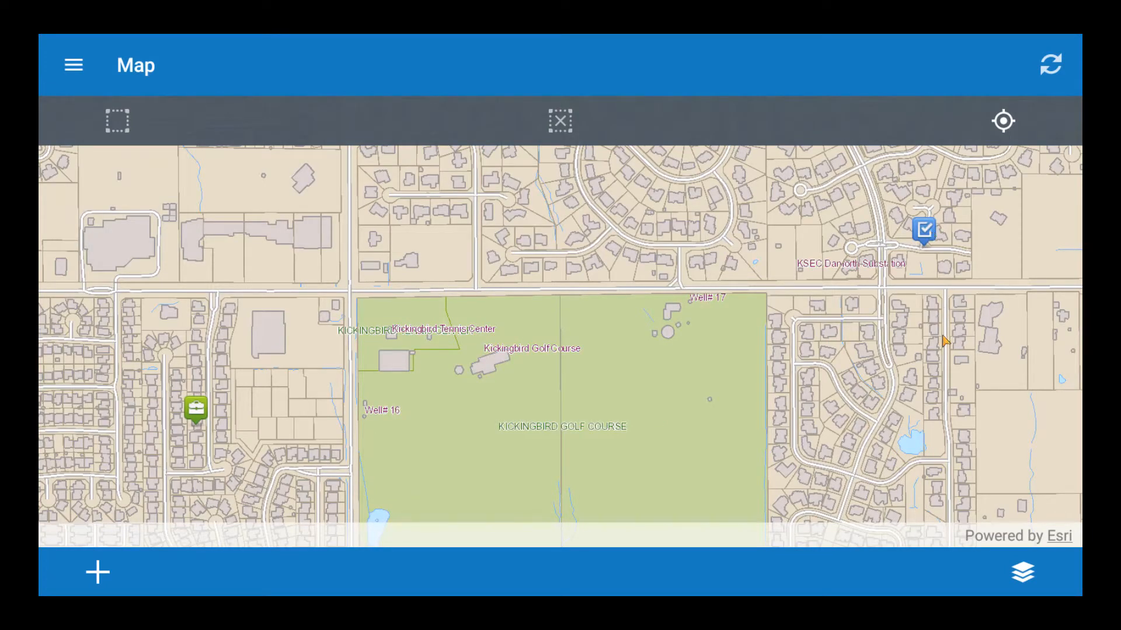
left_click(931, 232)
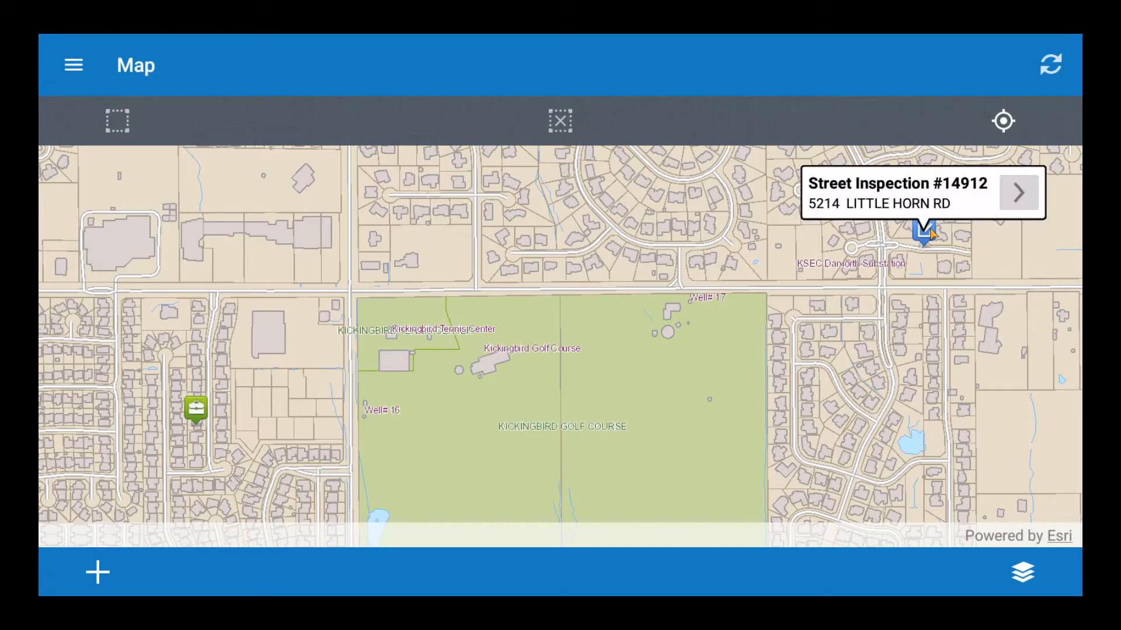
left_click(1008, 201)
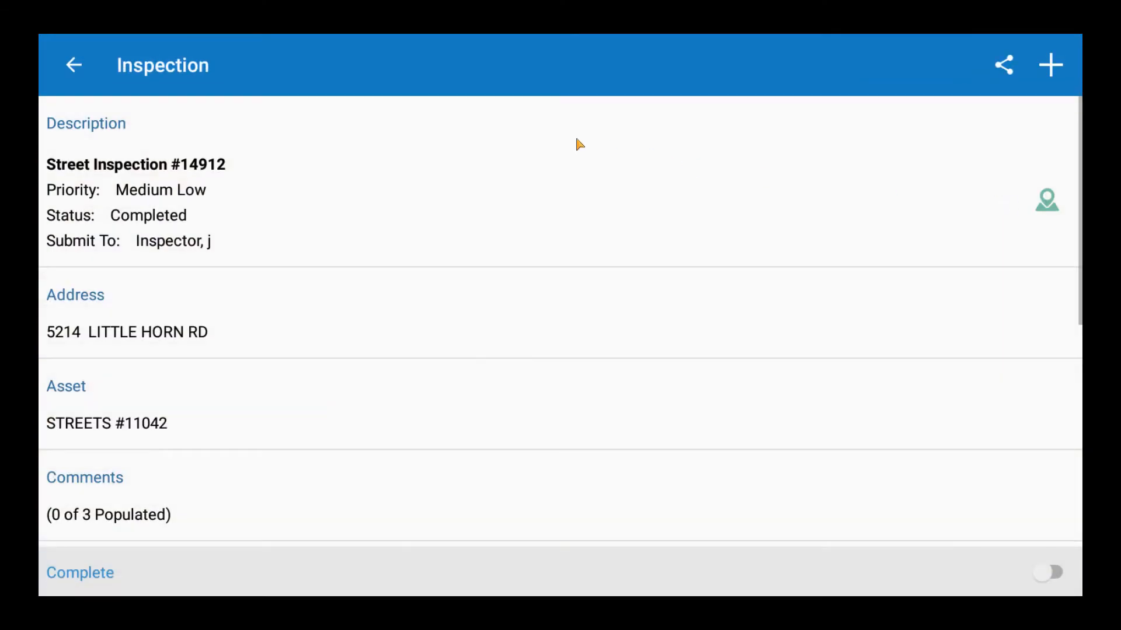
- Go to the Inbox listing the upcoming RUP Final Inspection for RUP2019-035
left_click(92, 65)
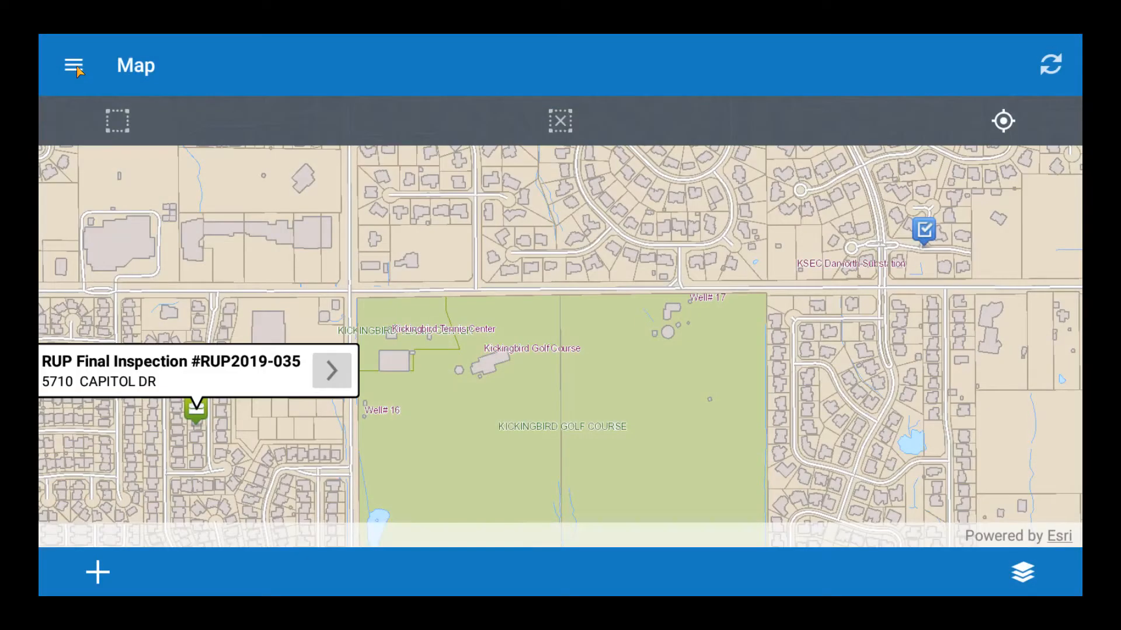
left_click(78, 69)
left_click(139, 215)
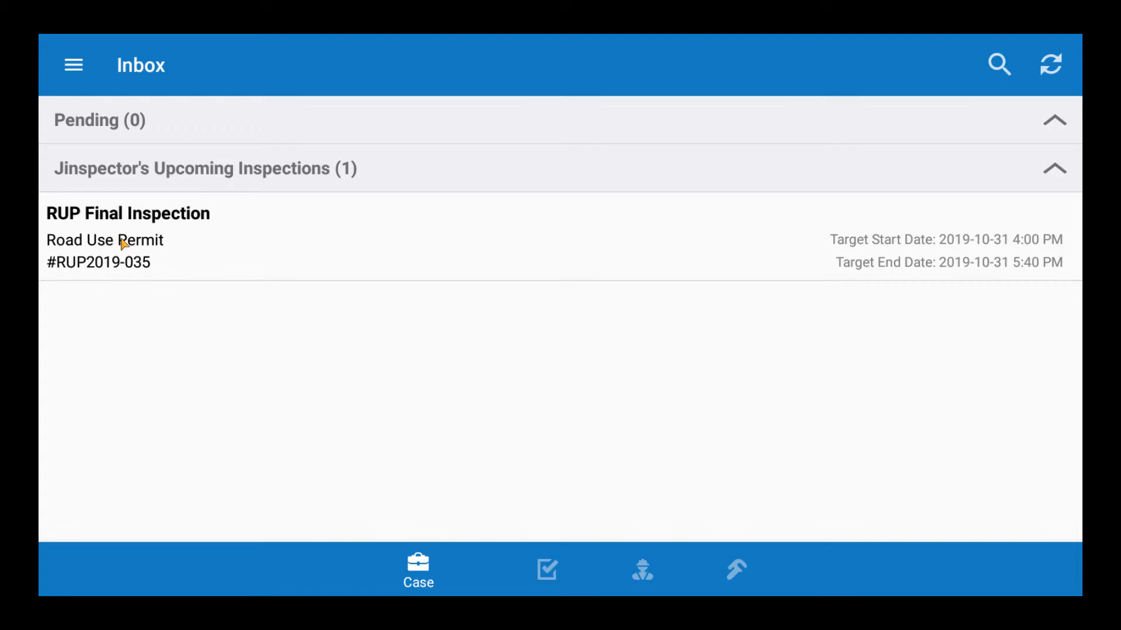
left_click(123, 244)
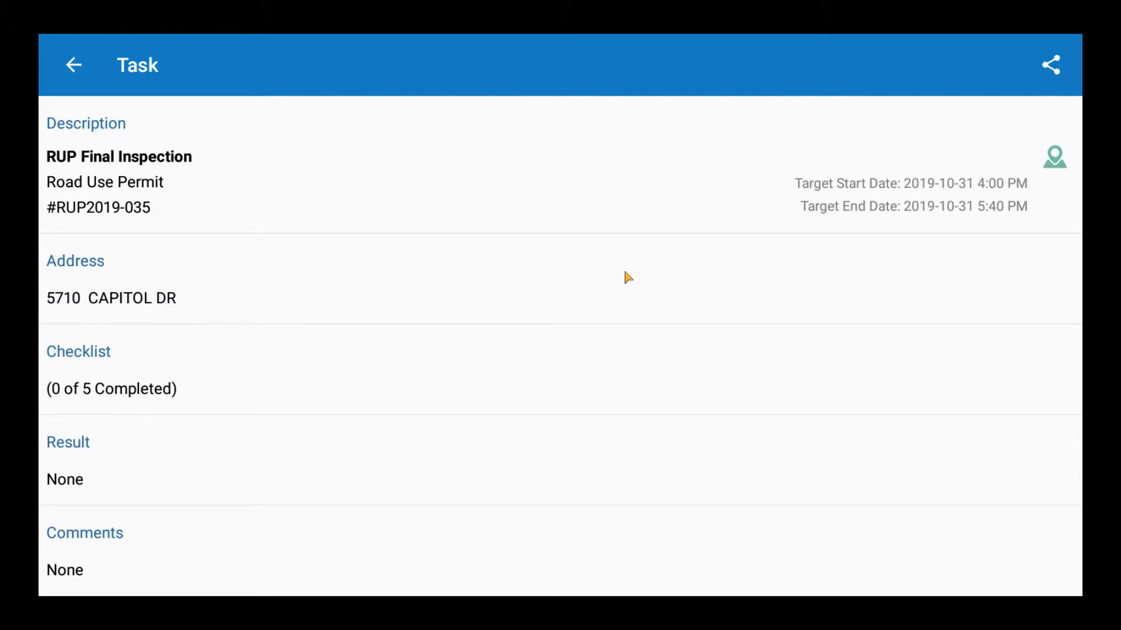
left_click(1047, 69)
left_click(297, 434)
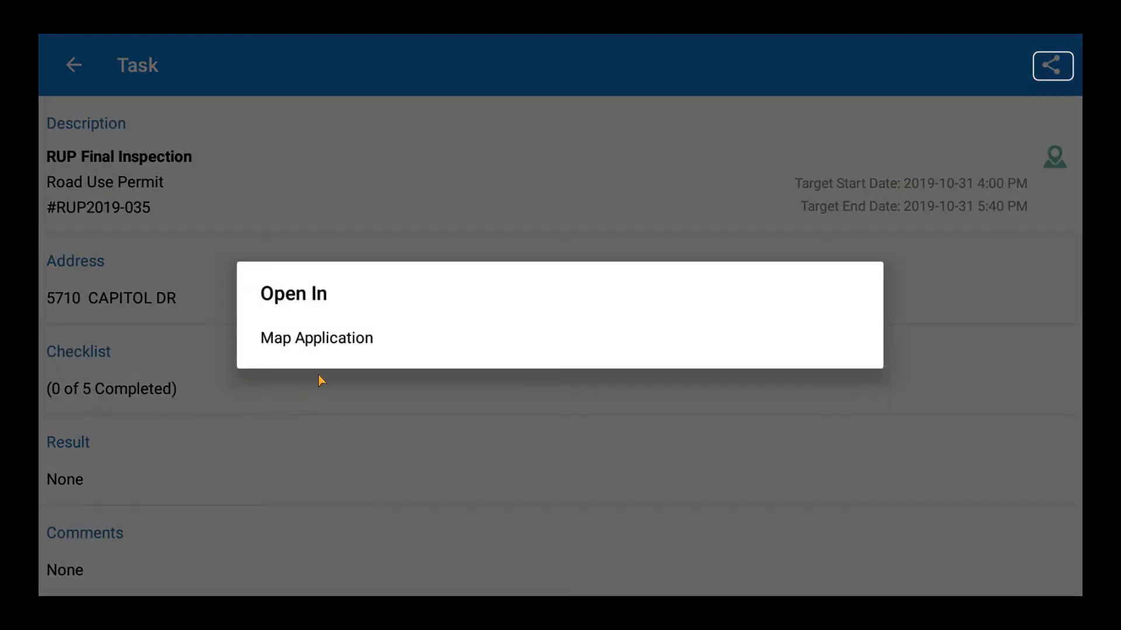
left_click(322, 342)
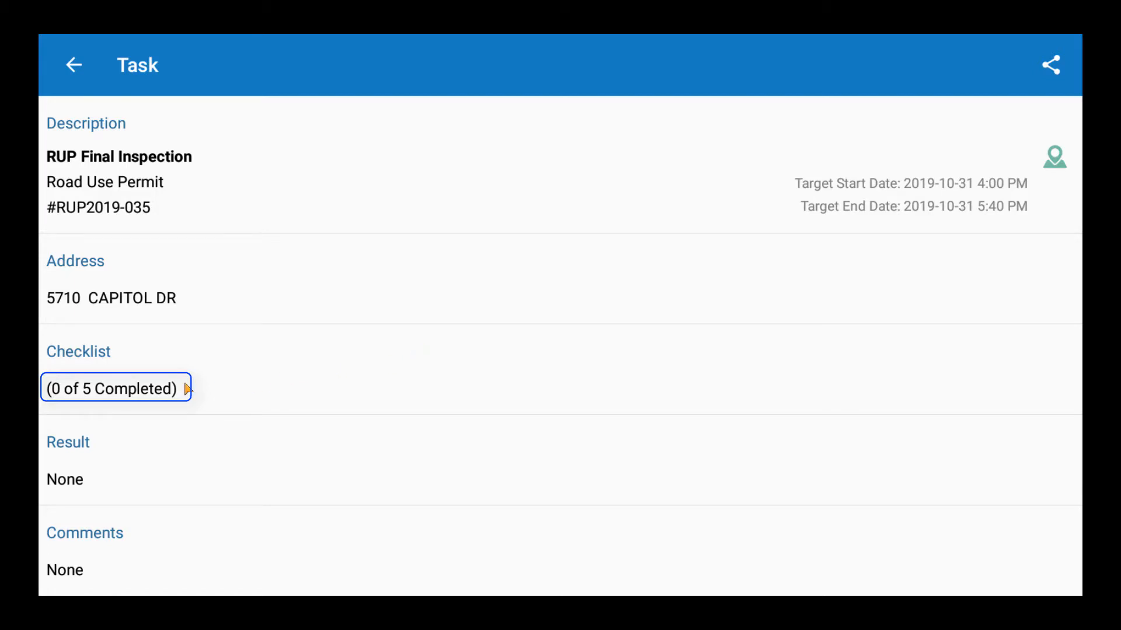
- In the inspection checklist, mark the base lift as 50MM and the final lift as placed and accepted
left_click(226, 380)
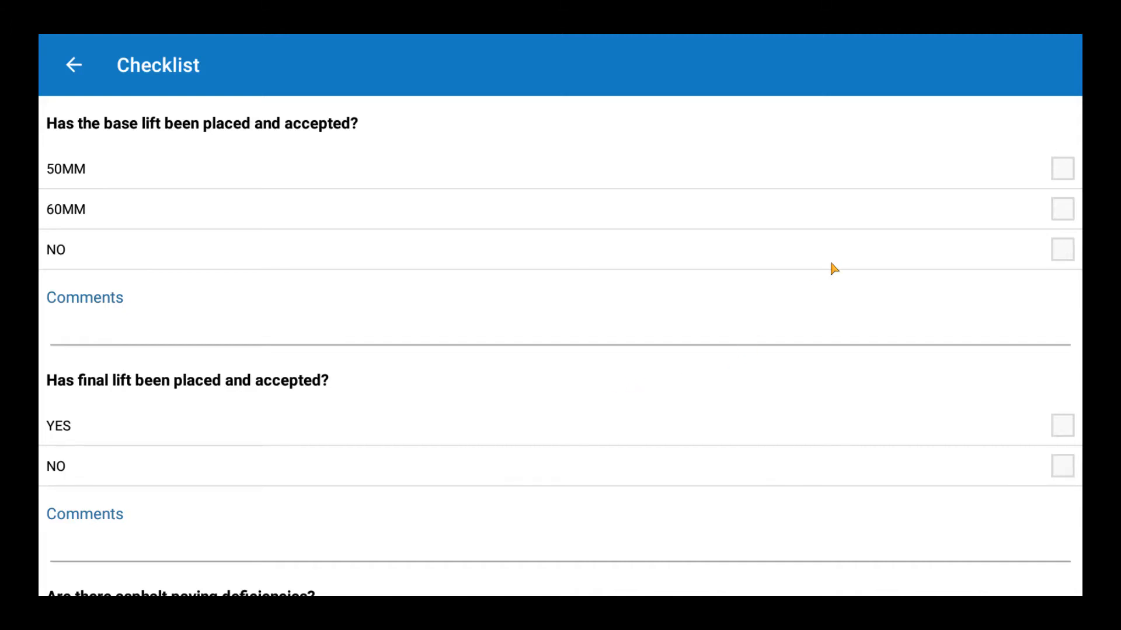
left_click(1057, 175)
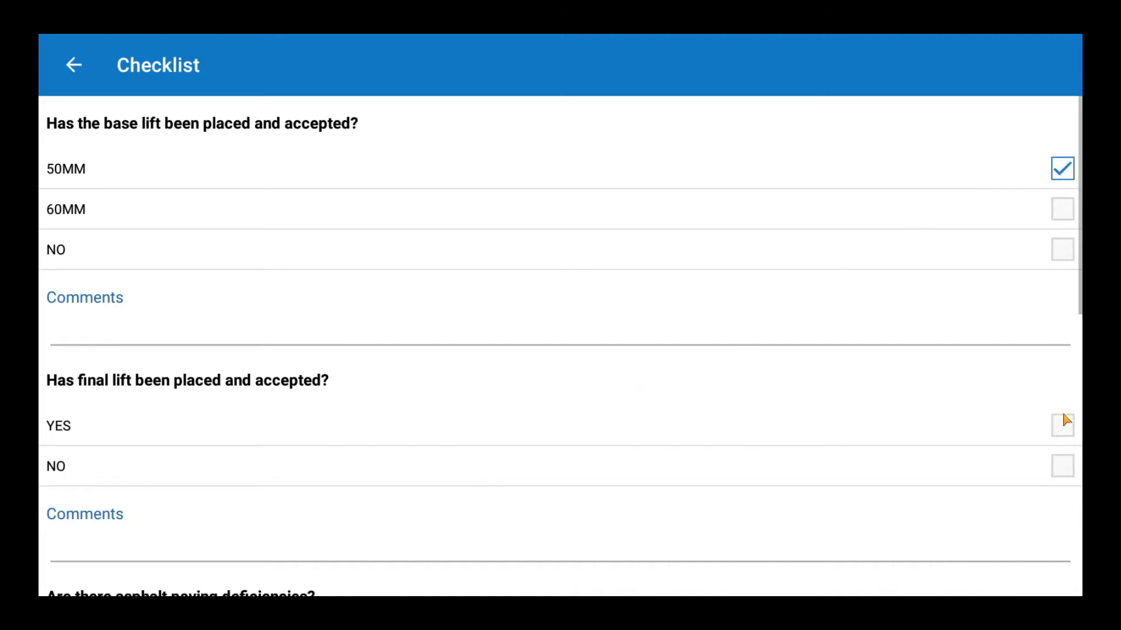
left_click(1053, 428)
scroll(946, 426, "down", 10)
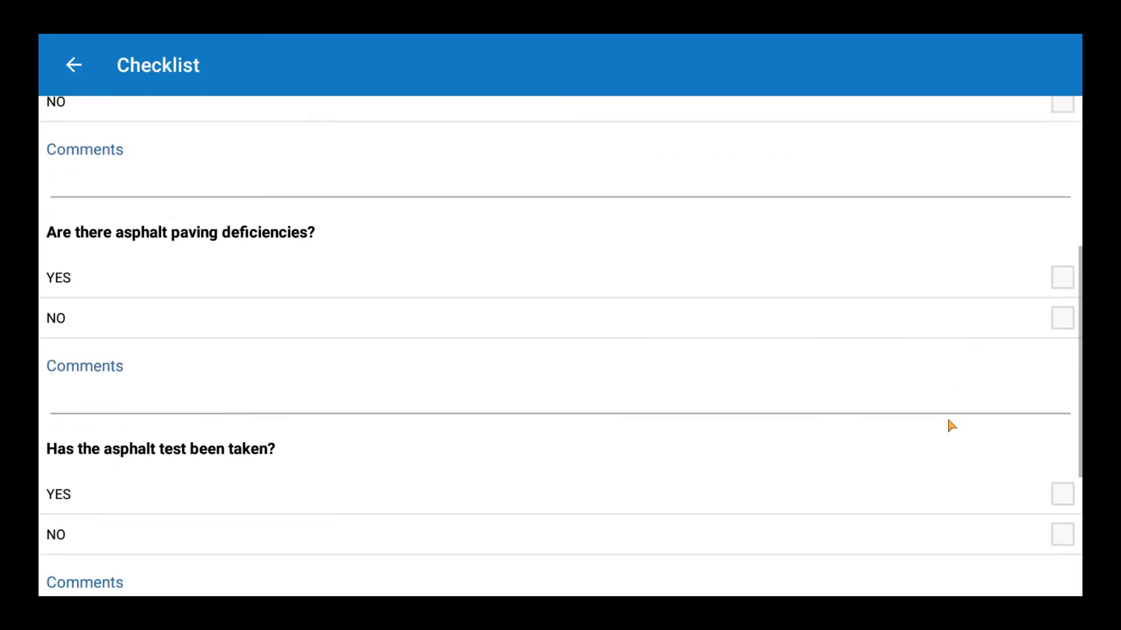
scroll(1012, 305, "up", 3)
scroll(1012, 307, "up", 3)
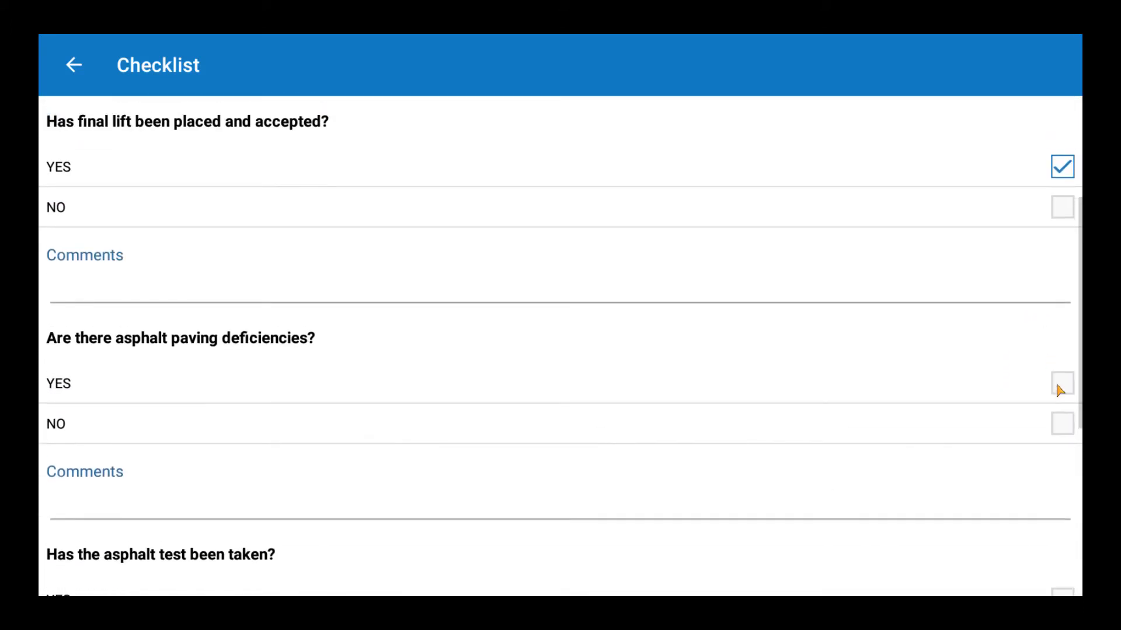
- Answer NO to paving deficiencies, YES to test taken and smooth tie-ins, commenting 'Looks good.'
left_click(1062, 387)
left_click(1062, 421)
scroll(988, 437, "down", 8)
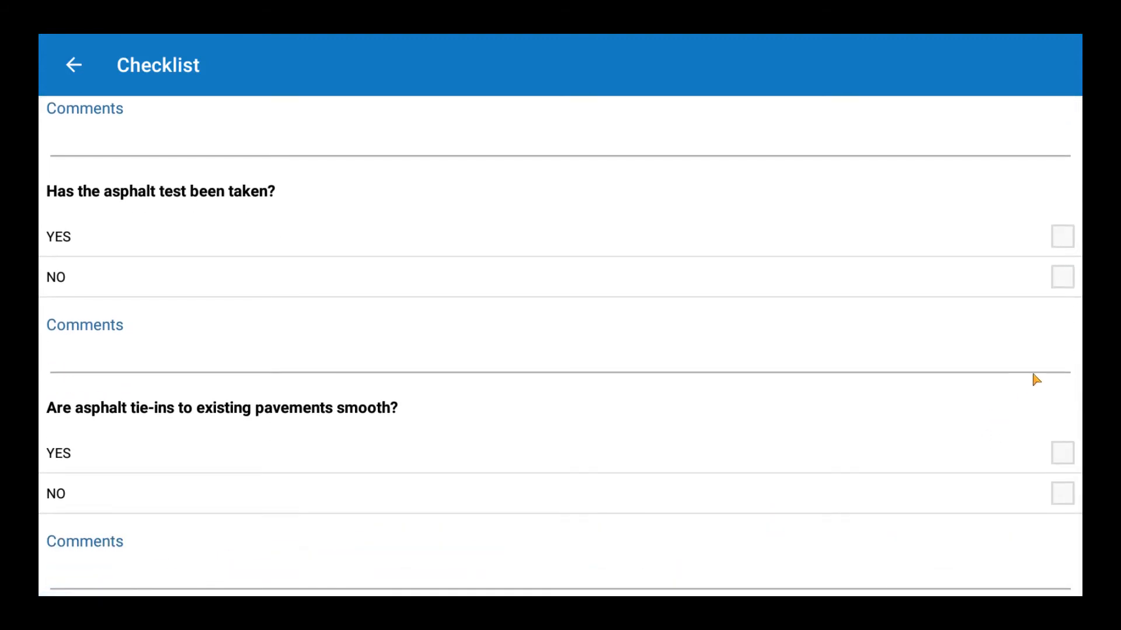
left_click(1060, 240)
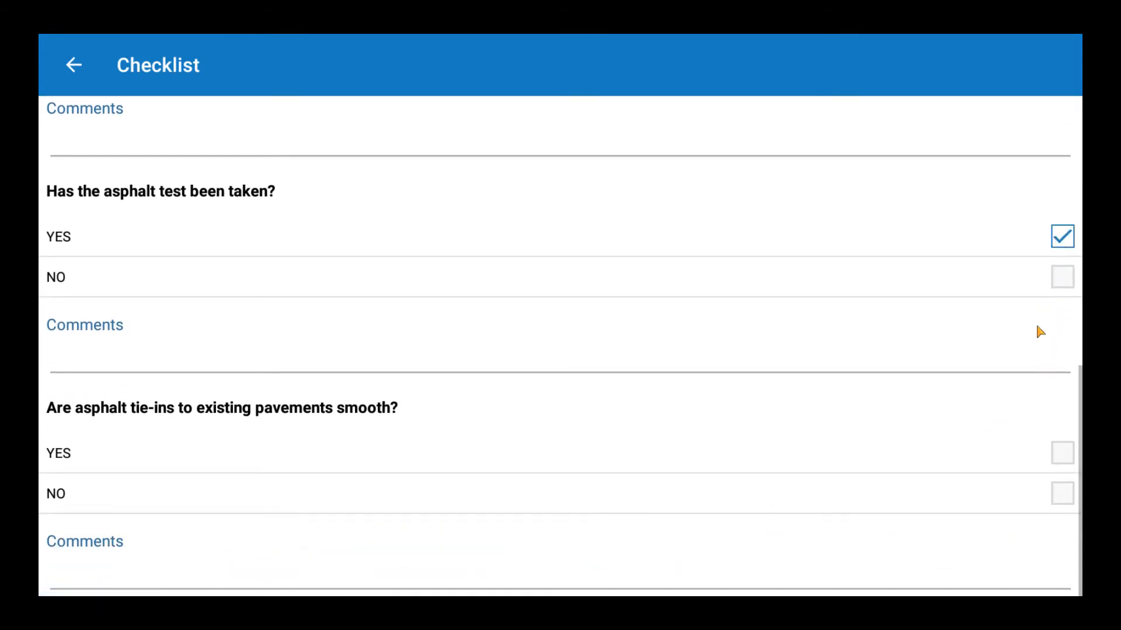
left_click(1061, 454)
left_click(101, 571)
type("L")
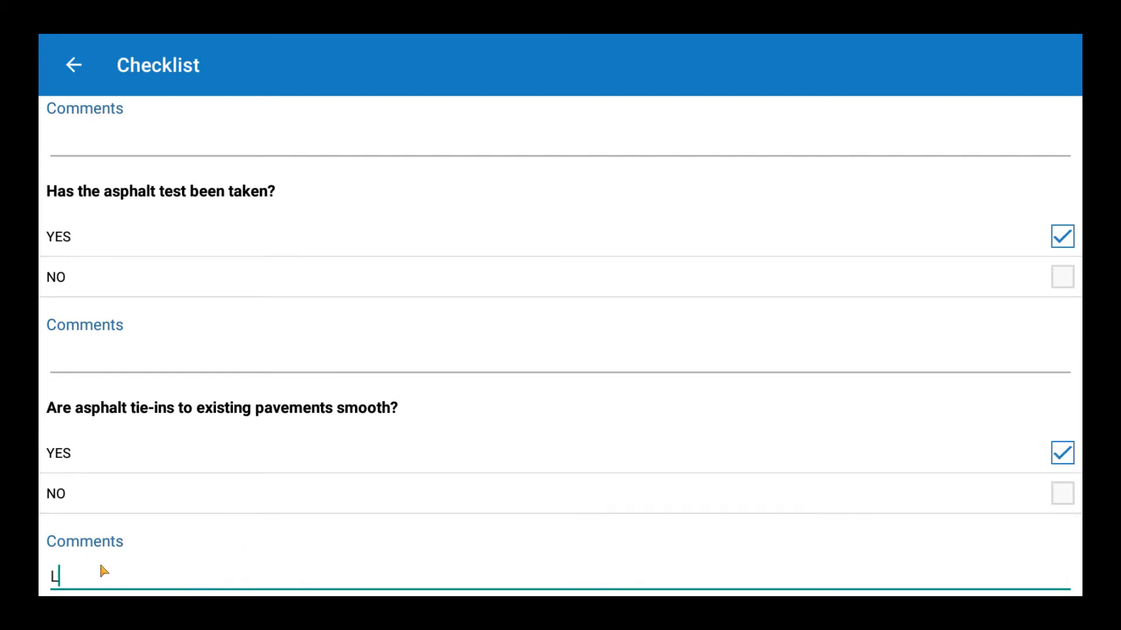
type("ooks good.")
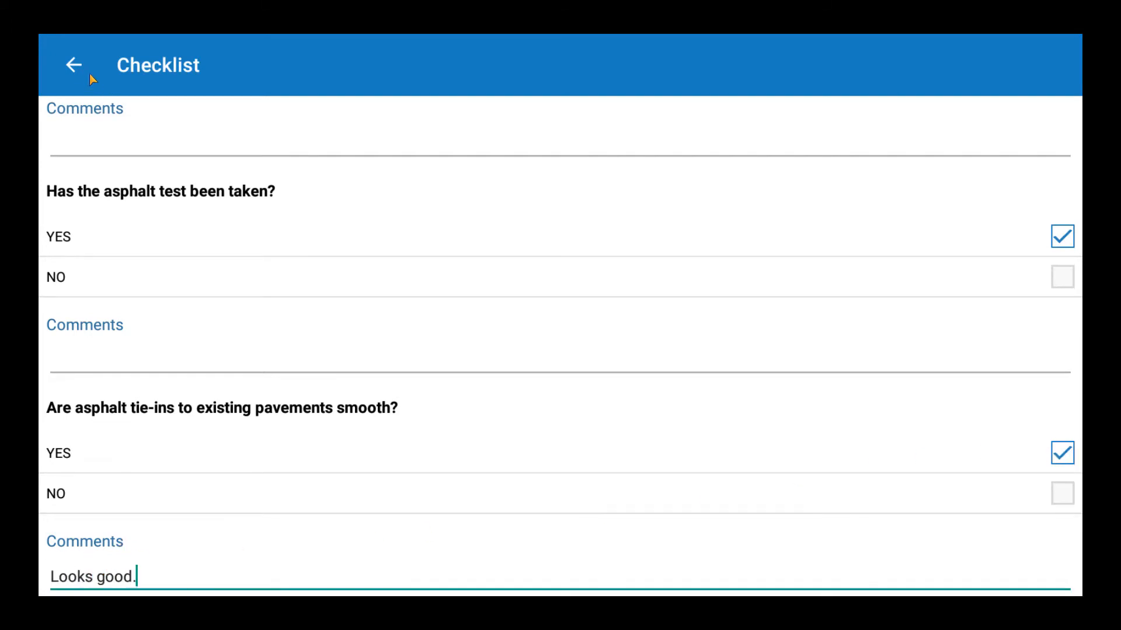
left_click(75, 64)
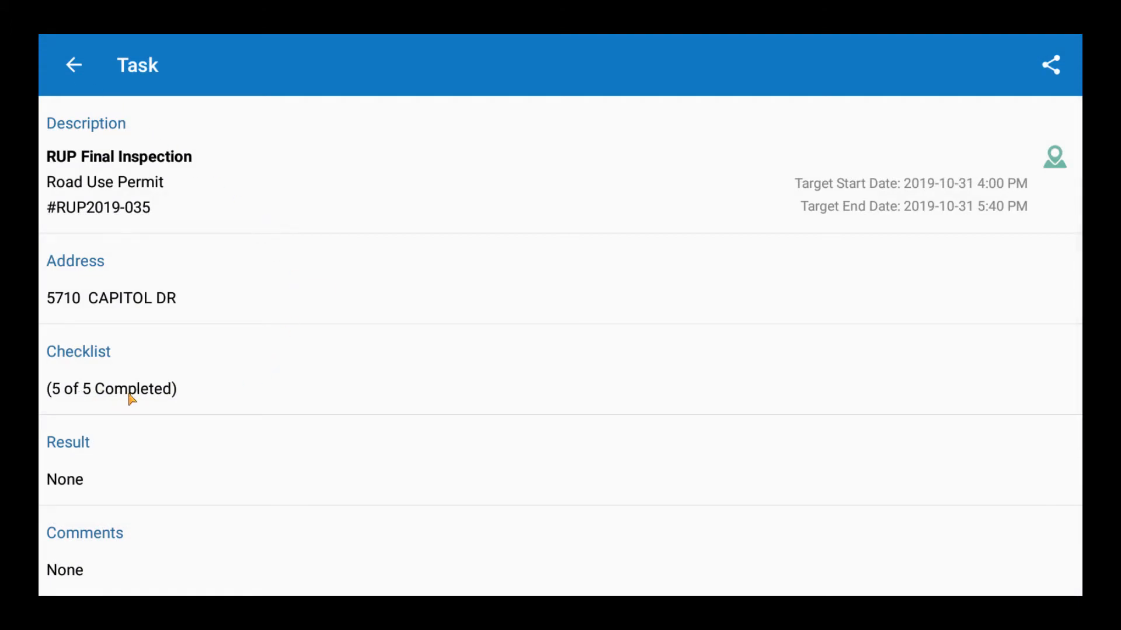
- Open the task's Comments, start a new comment, then cancel it
scroll(131, 401, "down", 3)
scroll(130, 401, "down", 2)
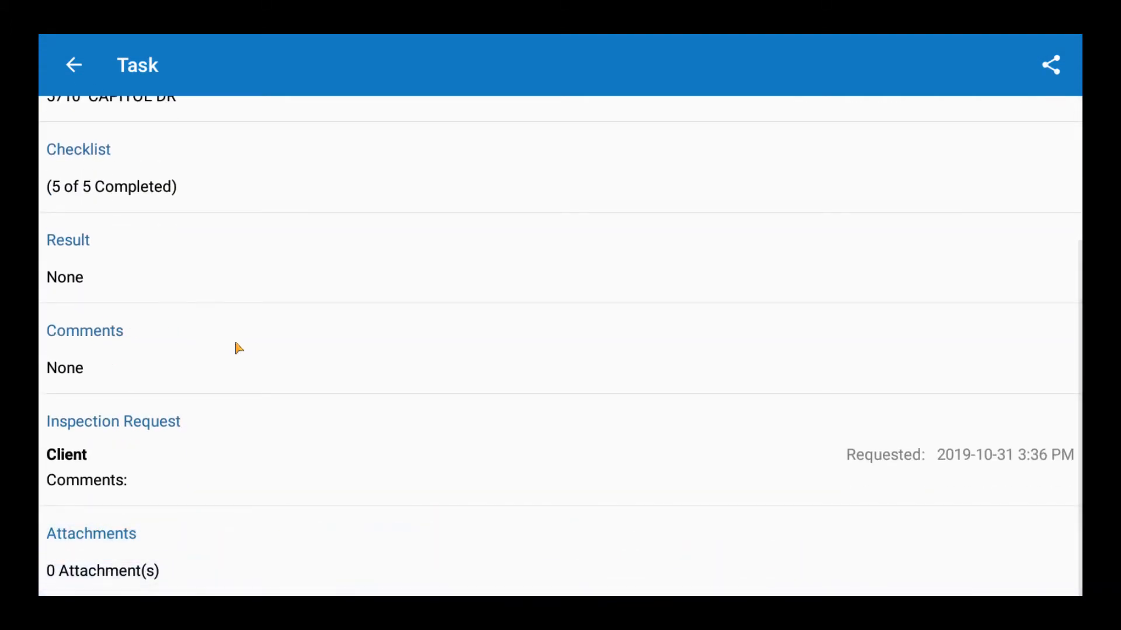
scroll(236, 347, "down", 1)
left_click(85, 367)
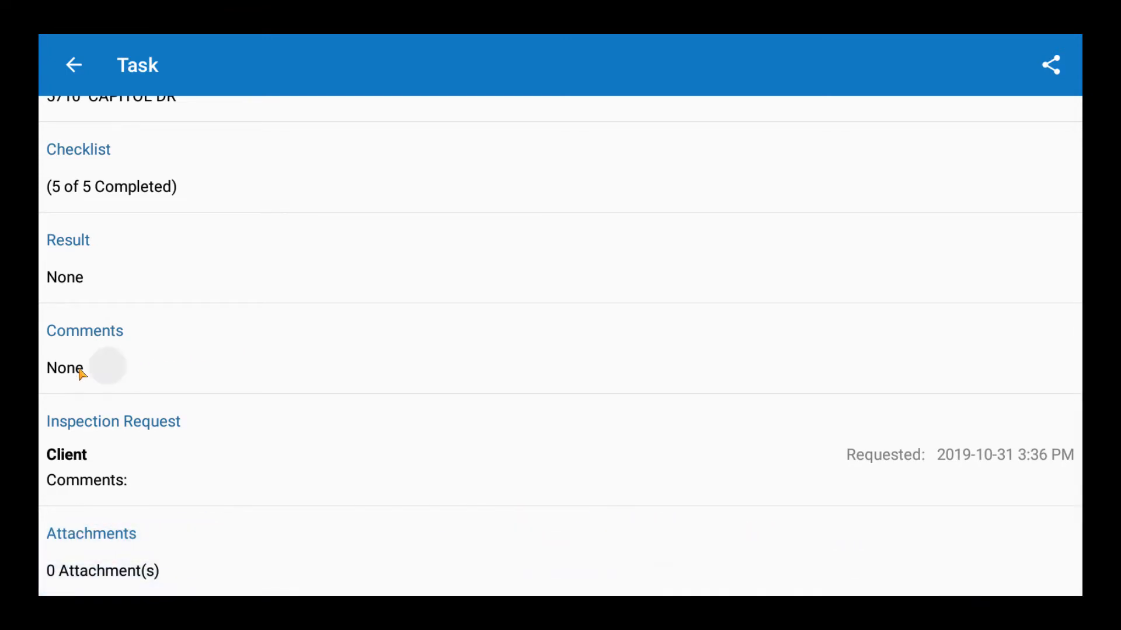
left_click(1031, 79)
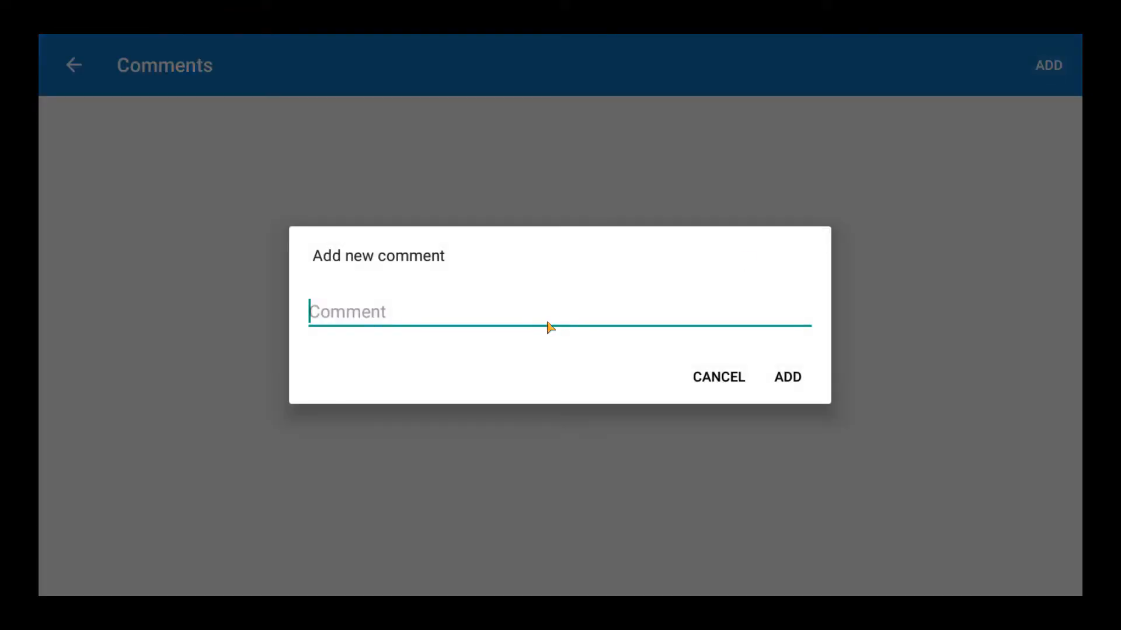
left_click(734, 376)
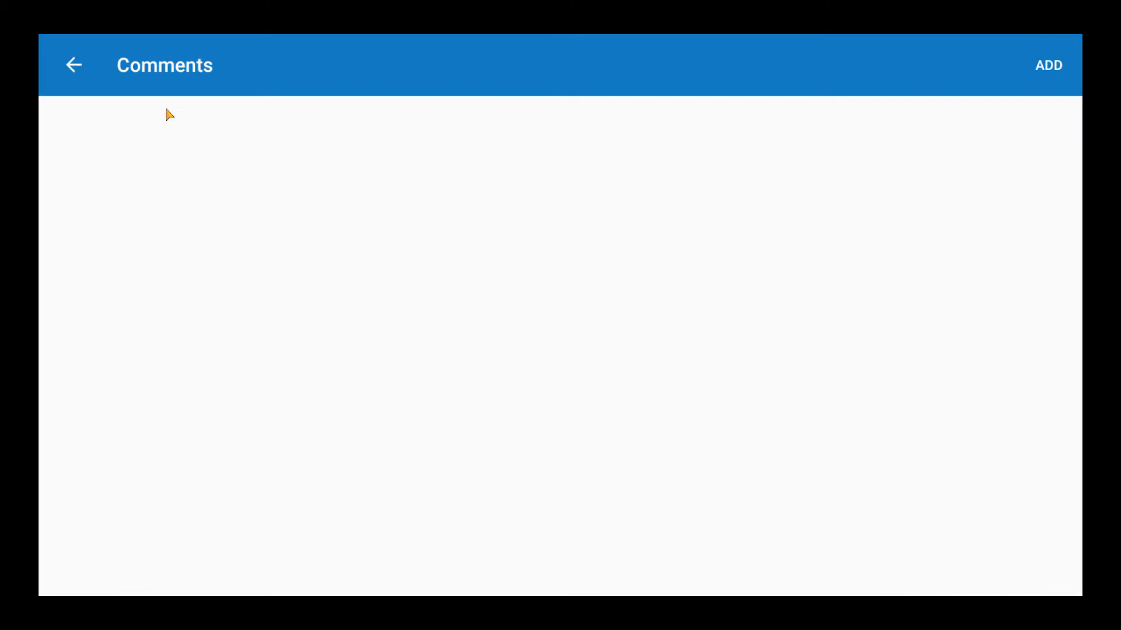
left_click(76, 66)
- Take a new photo, IMG_20191031_181259.jpg, and attach it to the task
scroll(349, 470, "down", 1)
scroll(347, 468, "down", 2)
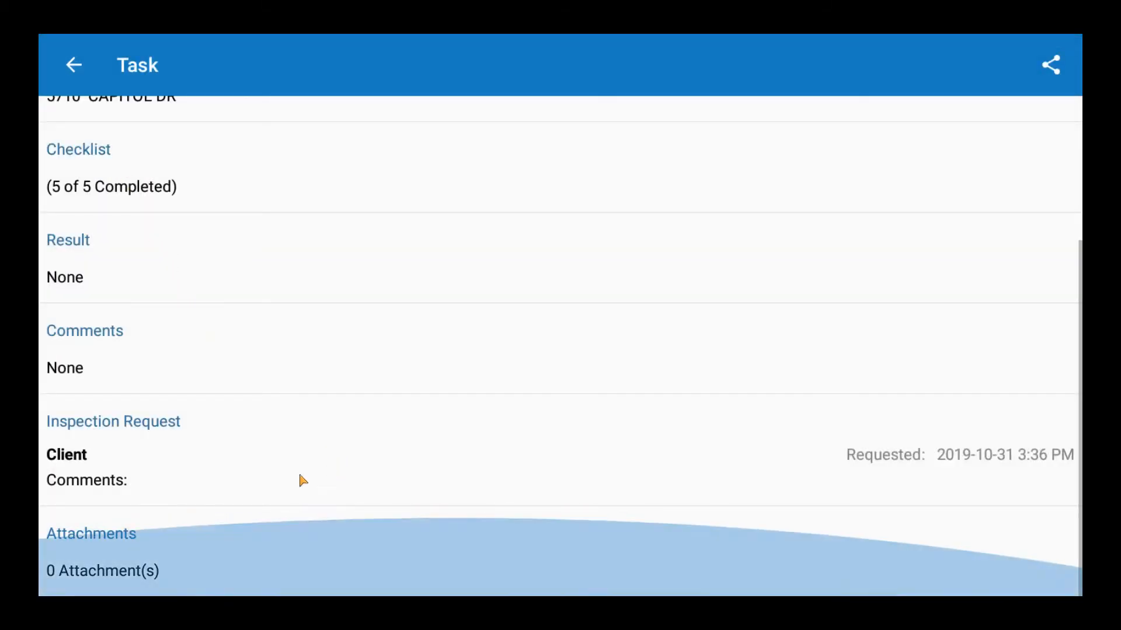
left_click(103, 571)
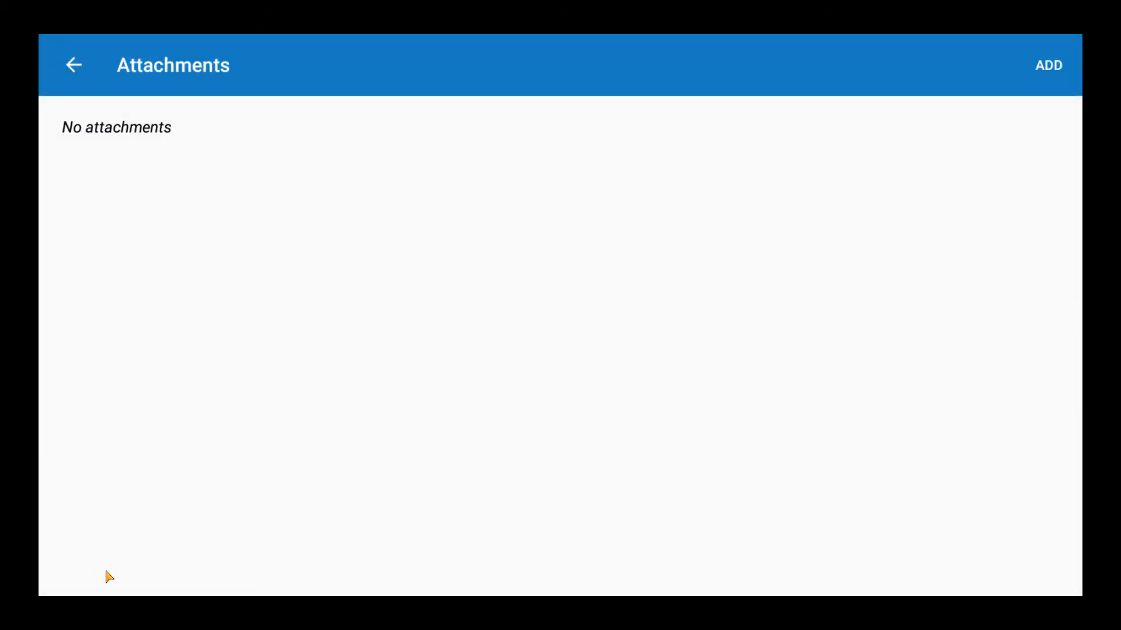
left_click(1033, 66)
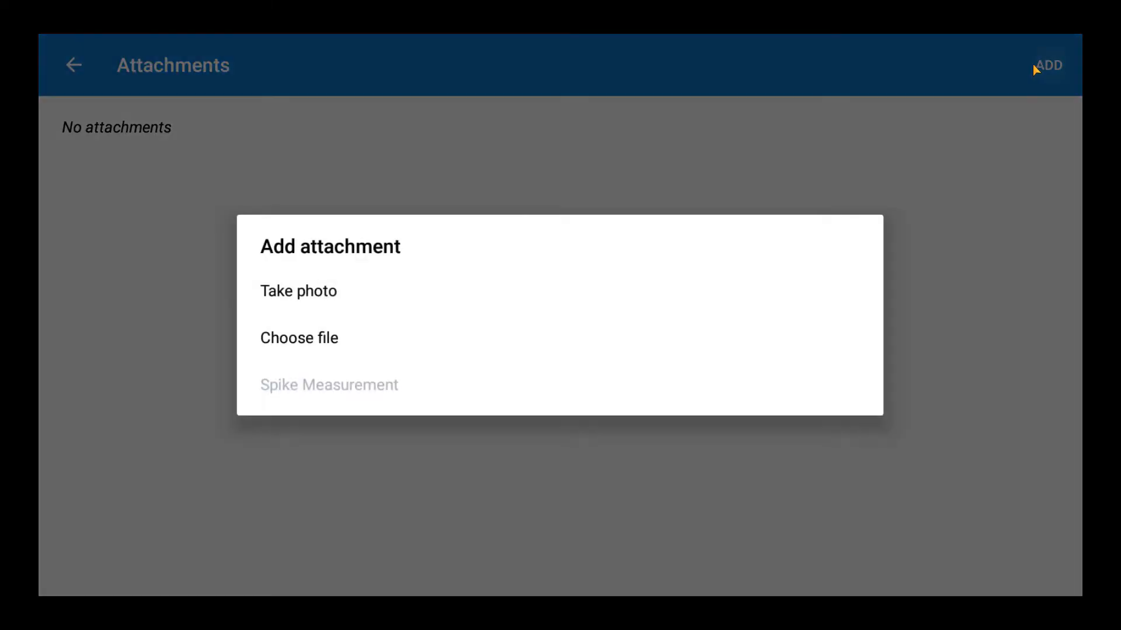
left_click(336, 299)
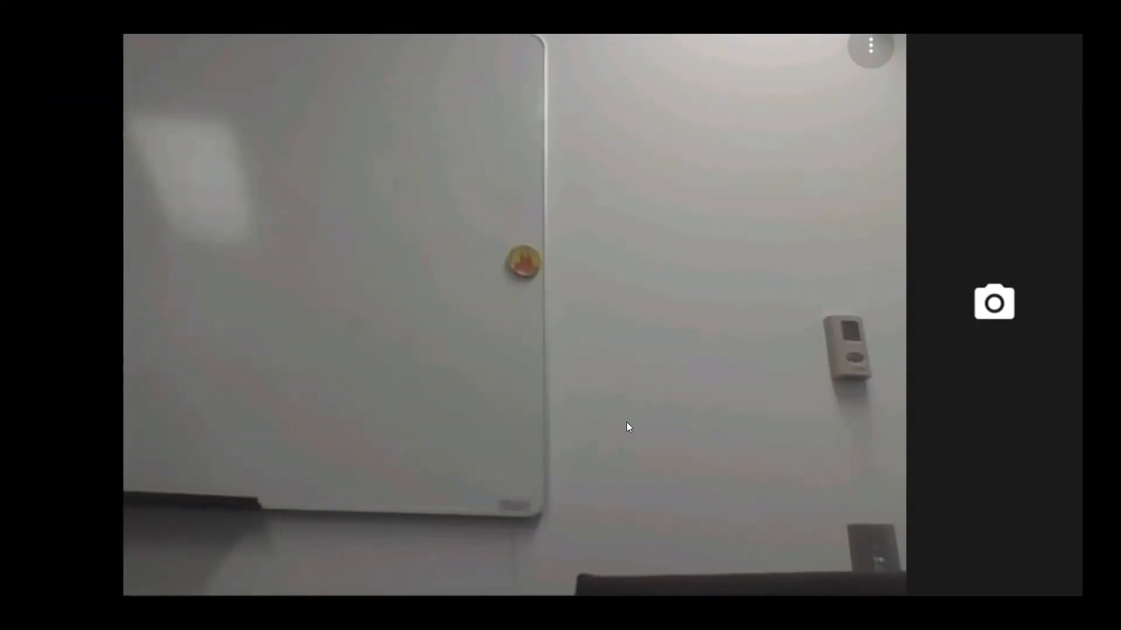
left_click(1011, 304)
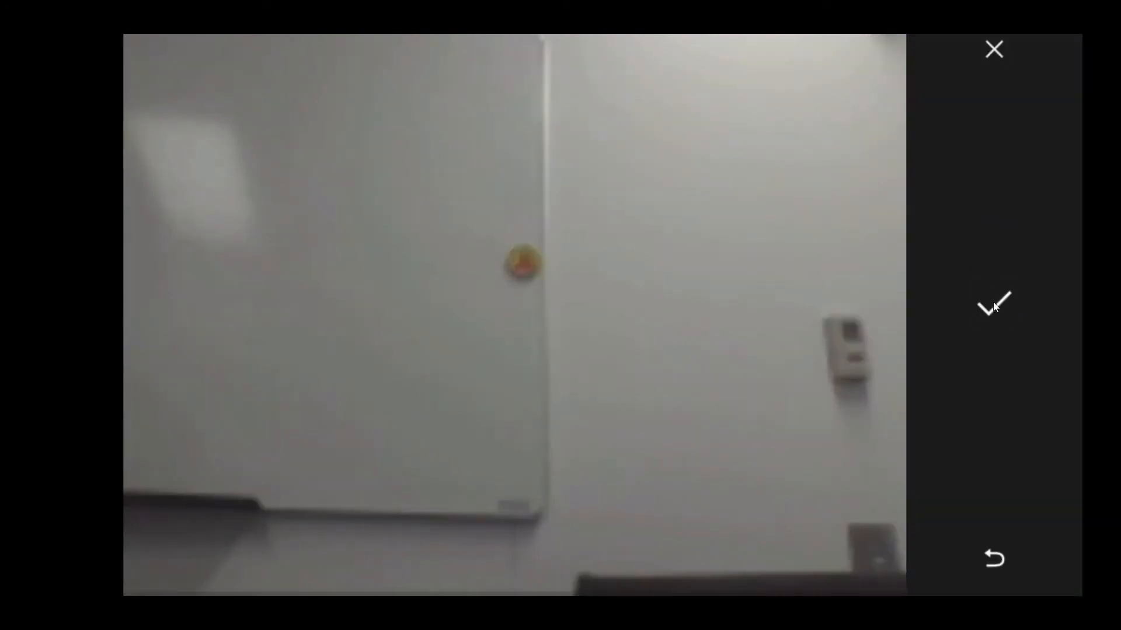
left_click(997, 310)
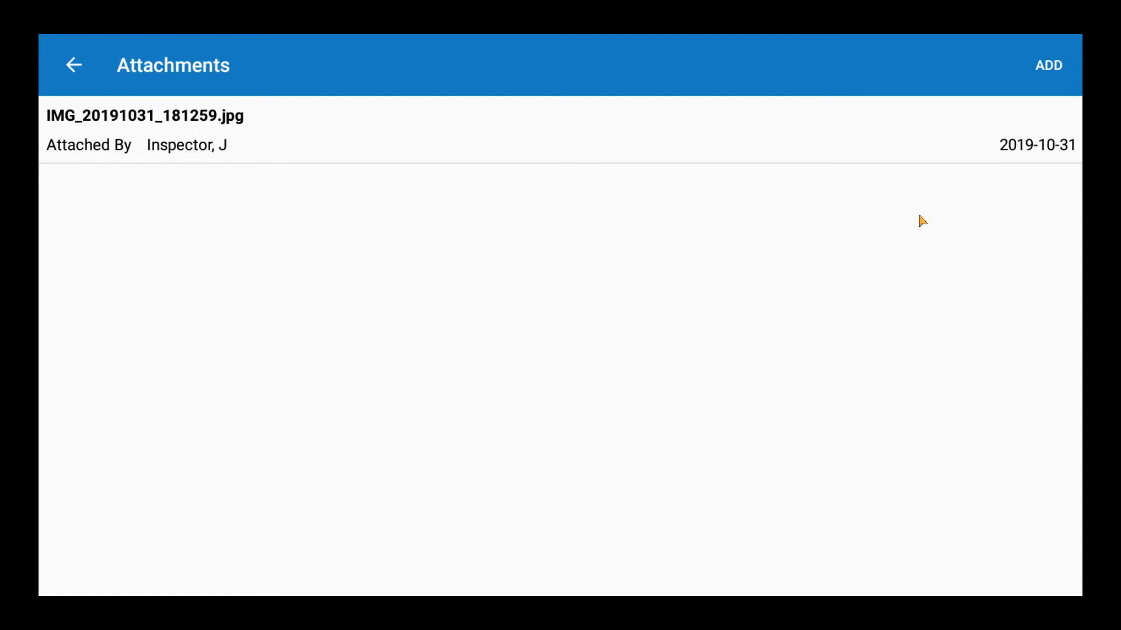
left_click(70, 67)
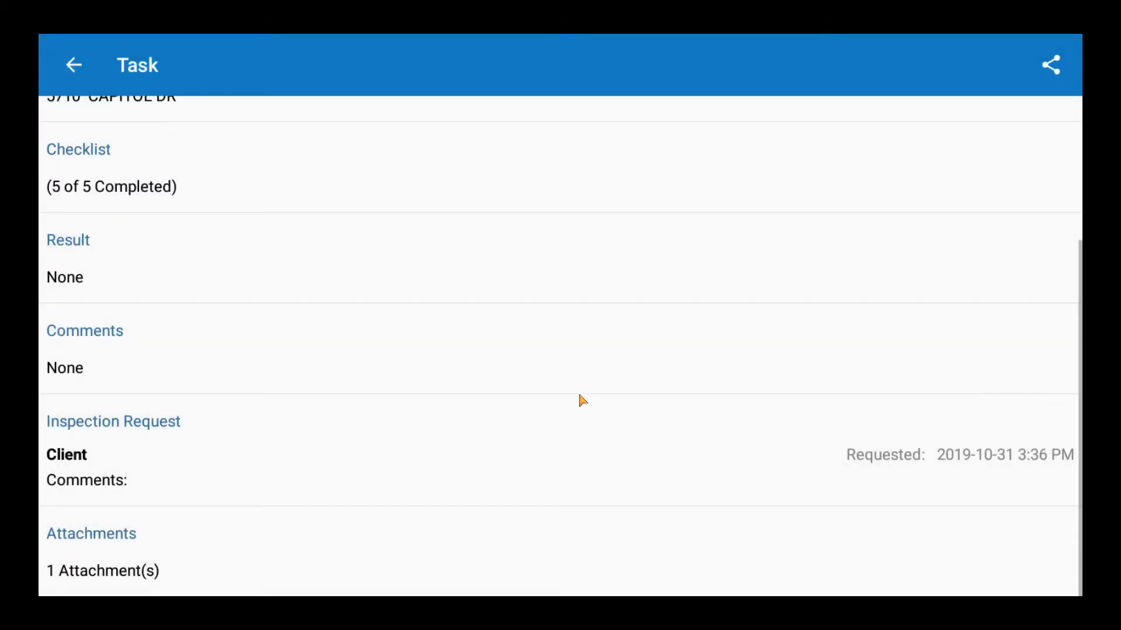
scroll(515, 400, "up", 5)
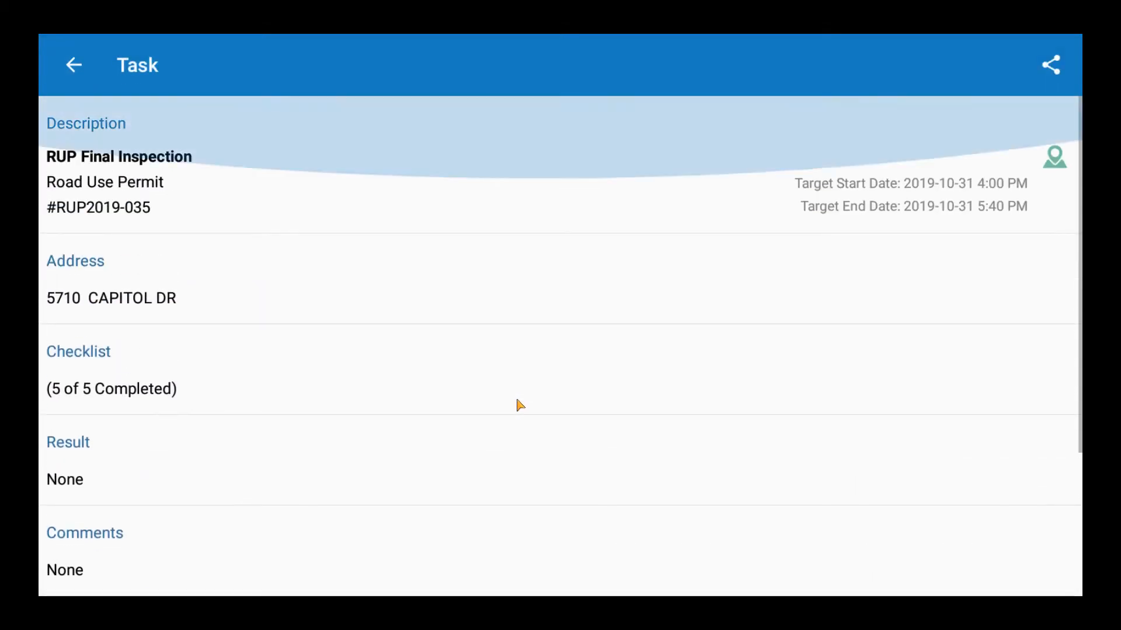
- Set the inspection result to REHAB, then sync the completed inspection from the Inbox
left_click(70, 489)
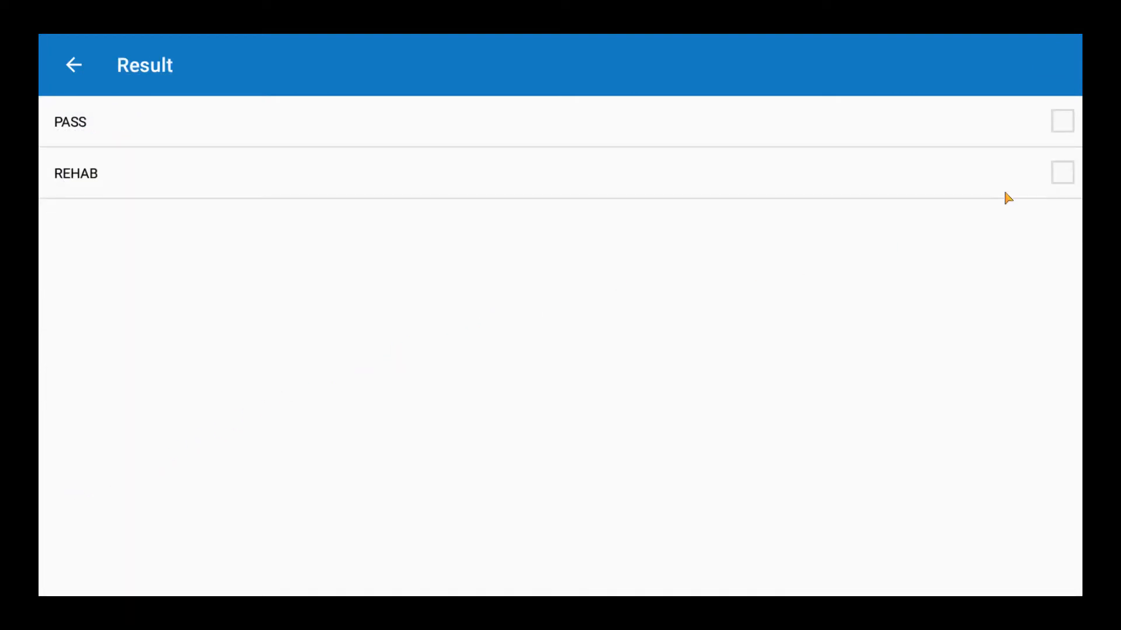
left_click(1061, 173)
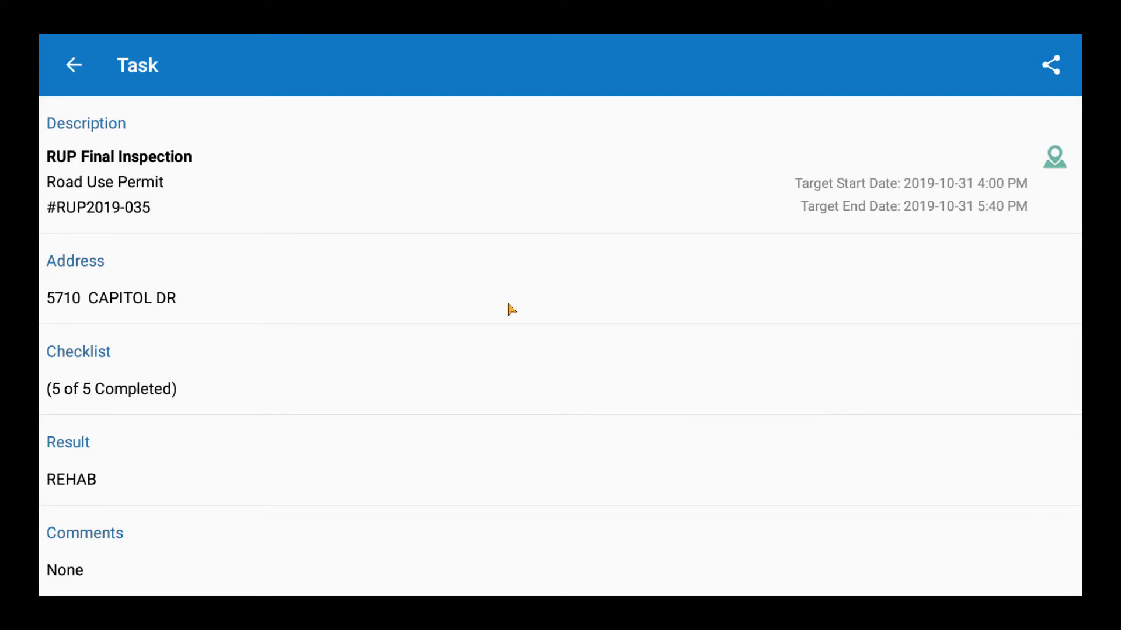
left_click(75, 66)
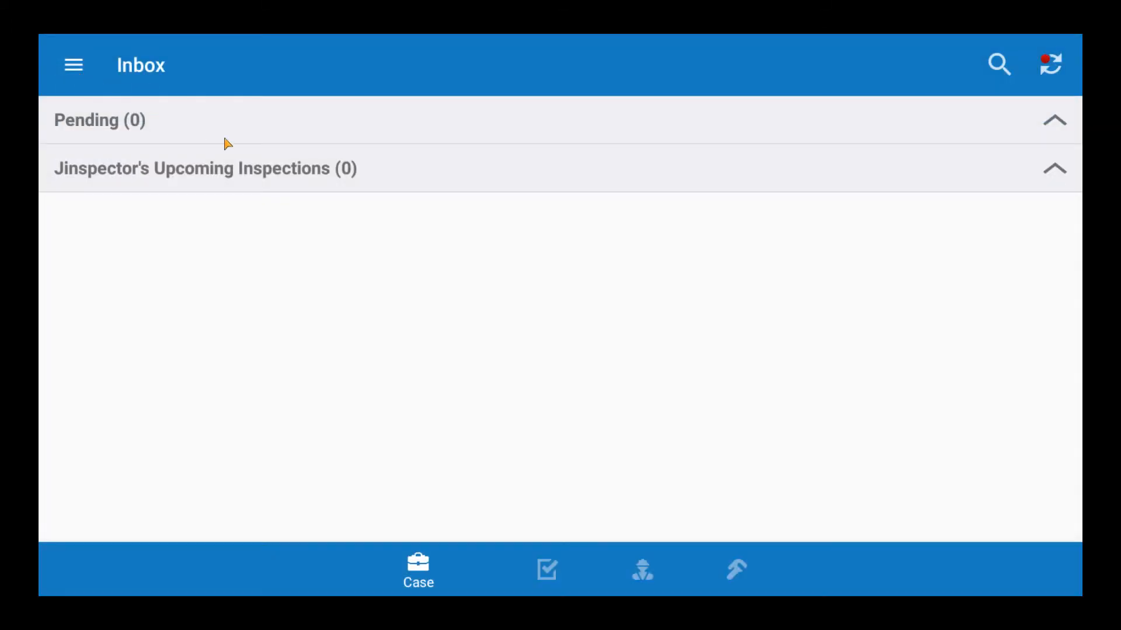
left_click(1049, 69)
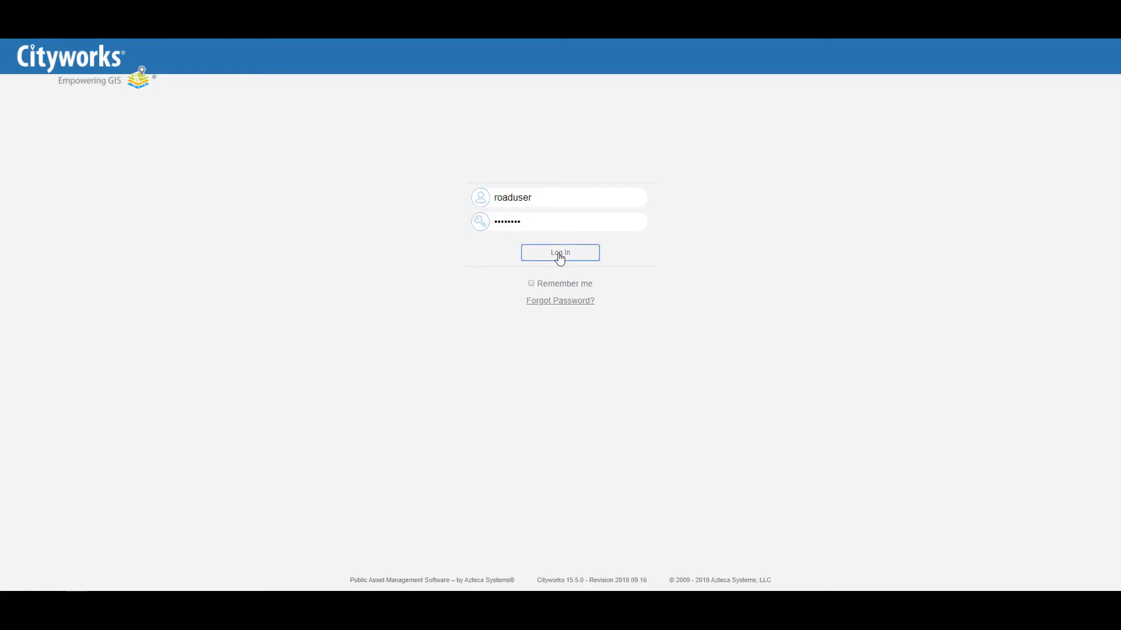
- Log in to Cityworks Office from the browser login page
left_click(560, 253)
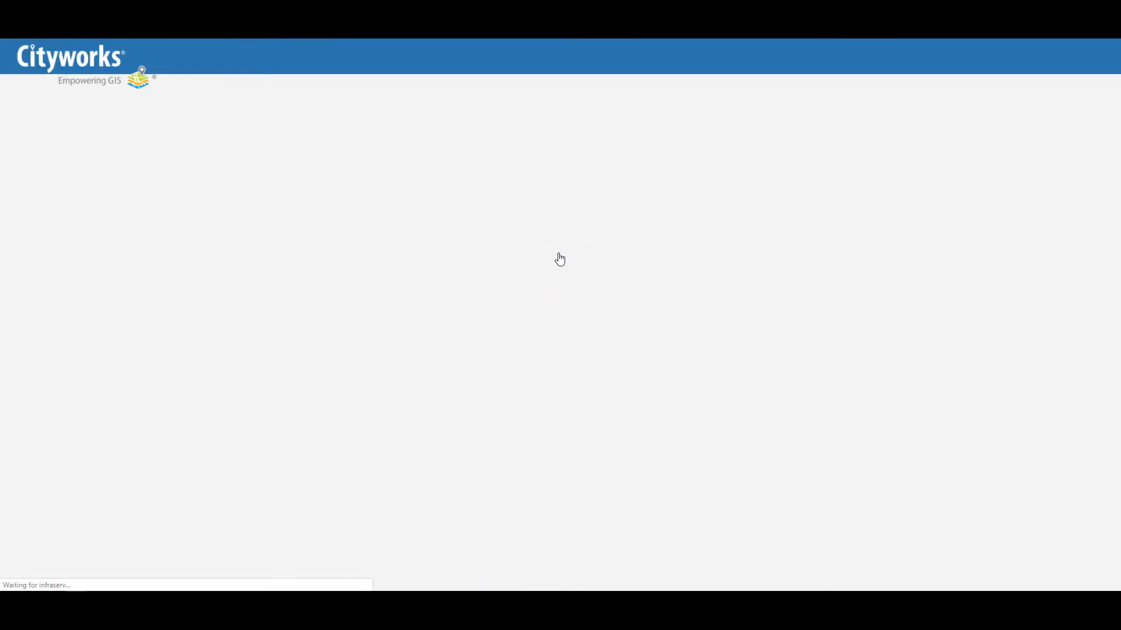
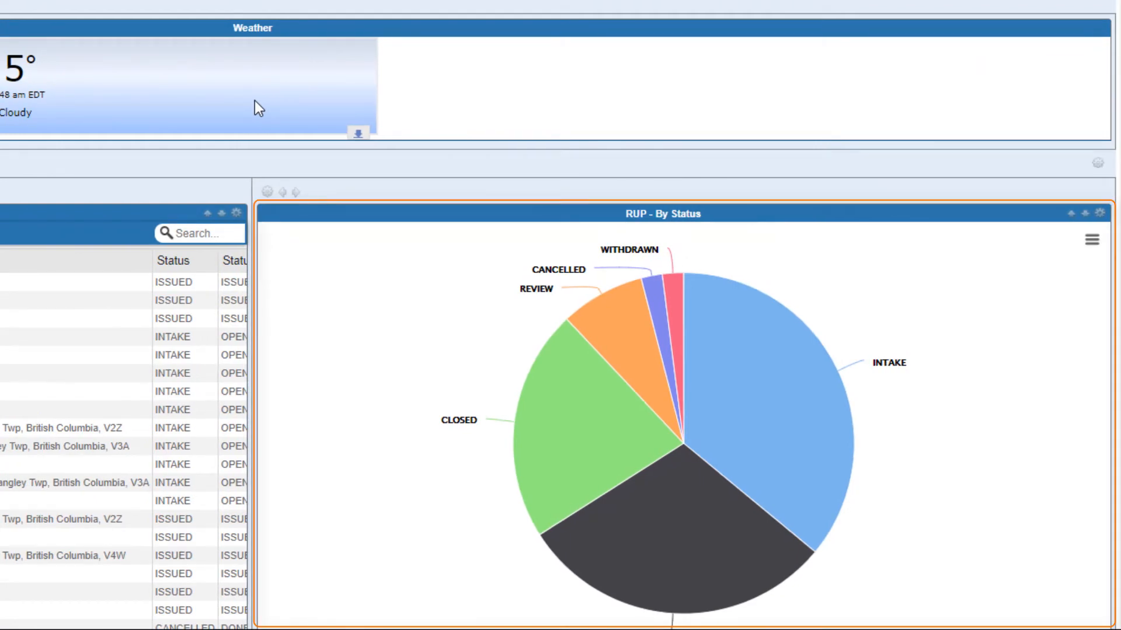
- Check the INTAKE cases, then sort the dashboard's Road Use Permits by Number descending
left_click(763, 383)
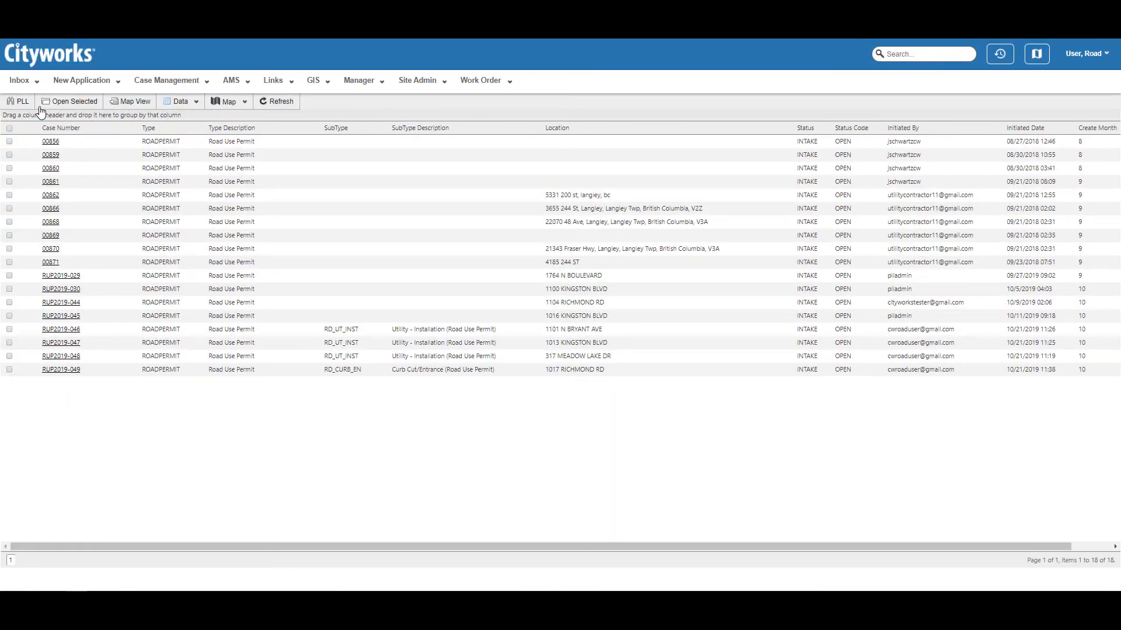
left_click(21, 86)
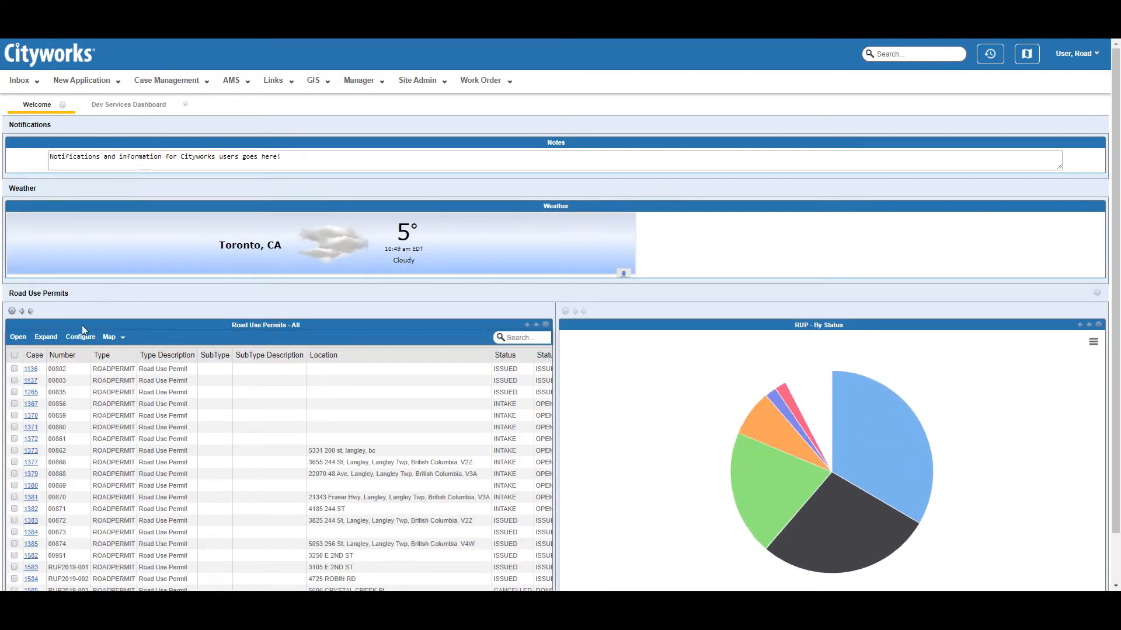
left_click(70, 360)
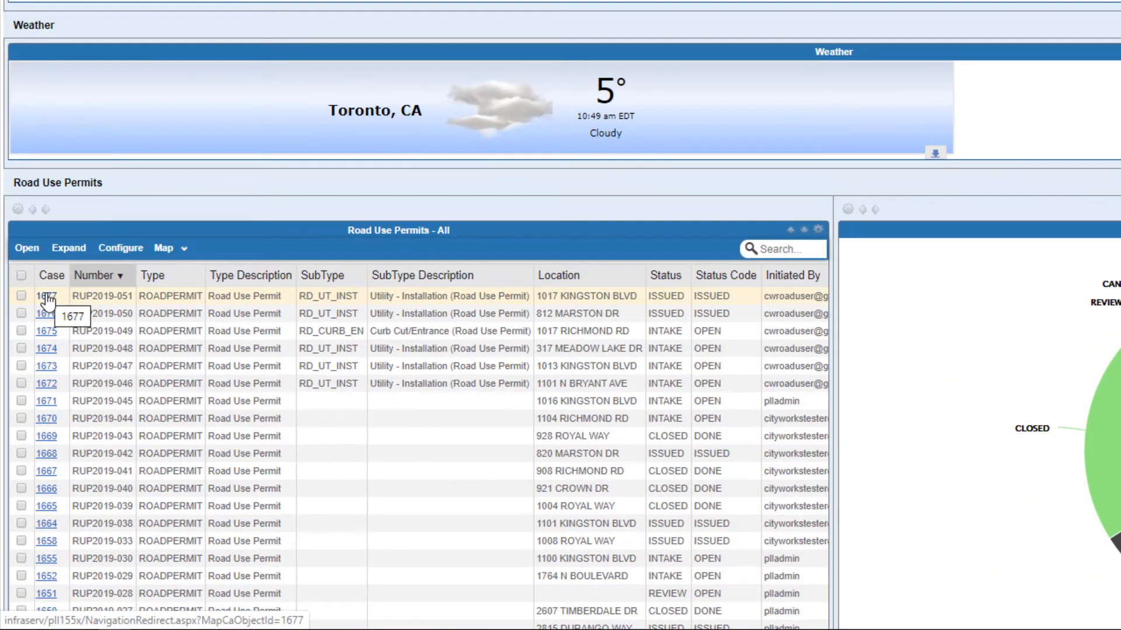
- Open case 1677 to view the RUP2019-051 summary and its REHAB final inspection
left_click(48, 299)
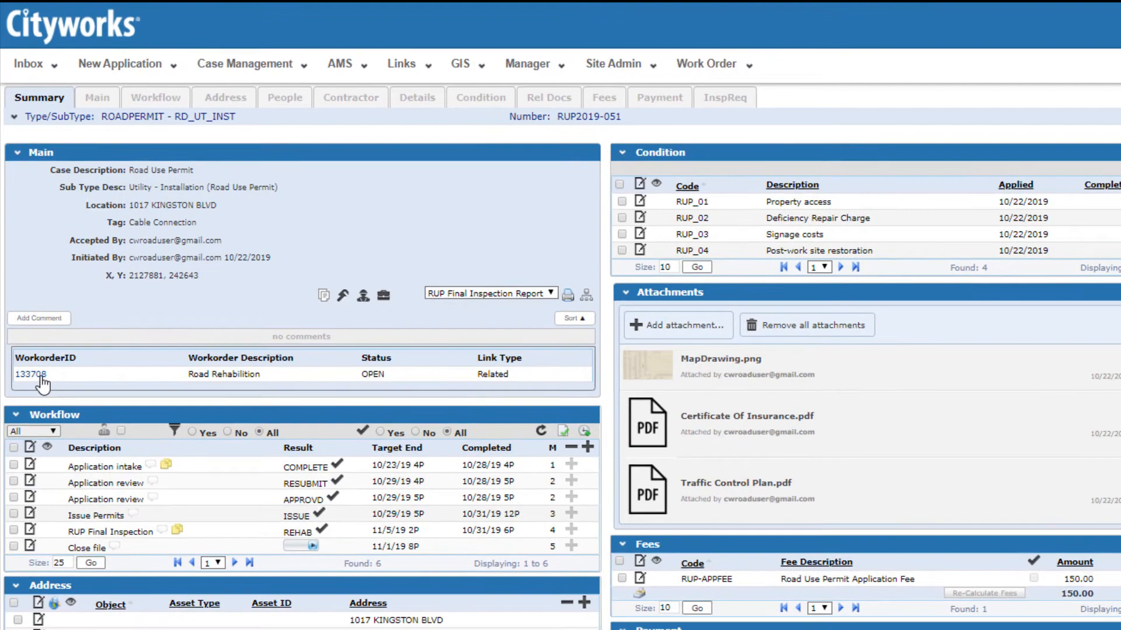
- Review work order 133708, then return to permit 1677 through its related Permits list
left_click(42, 380)
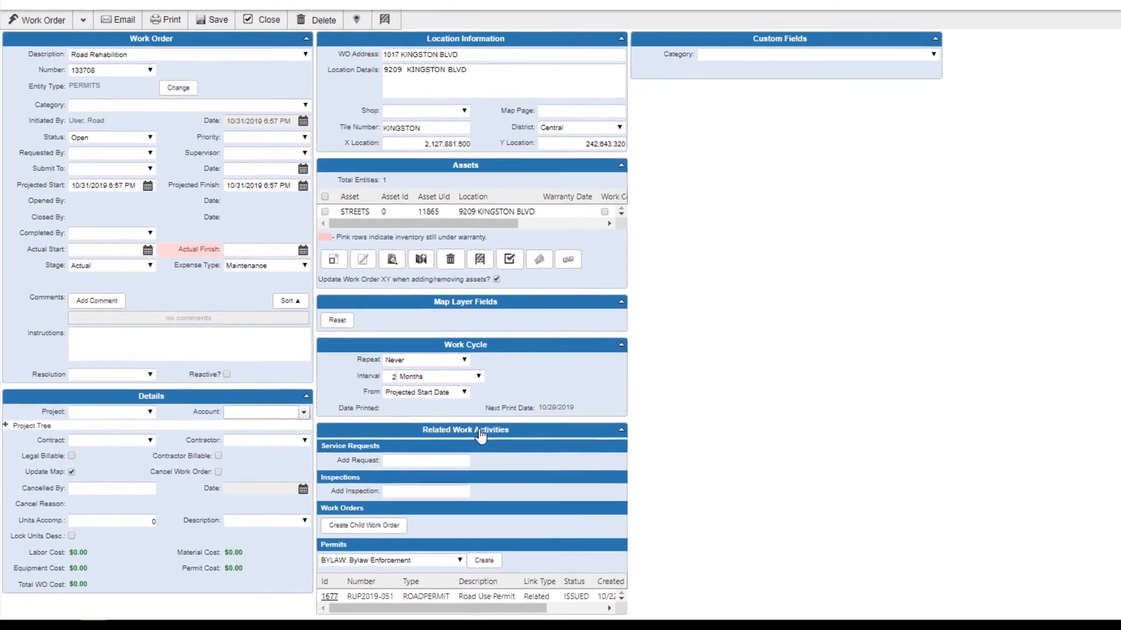
scroll(512, 450, "down", 2)
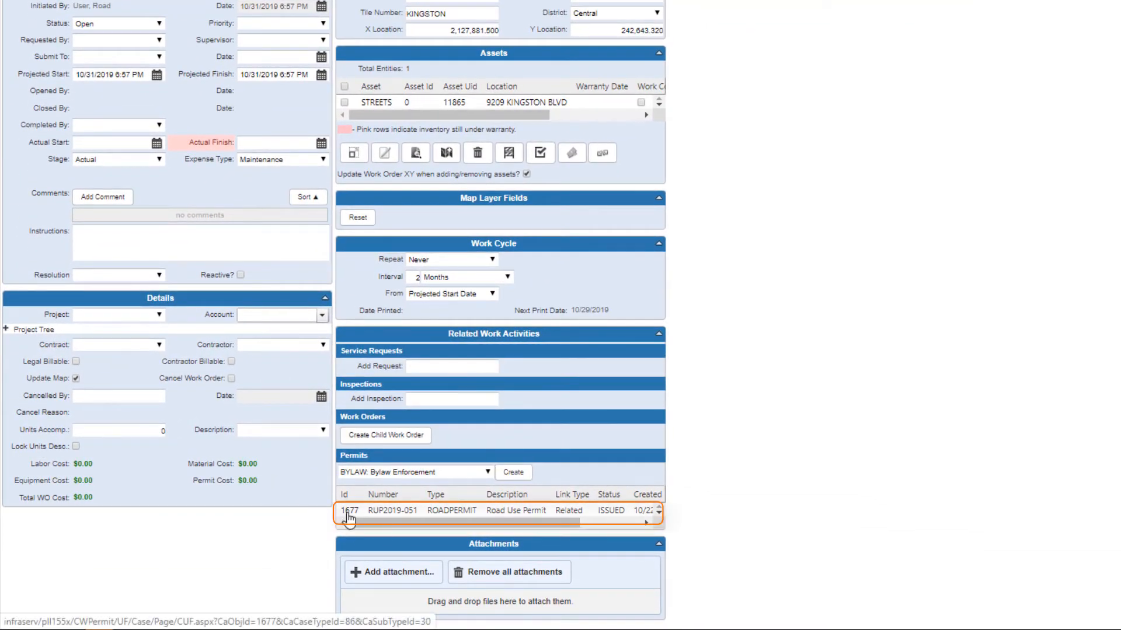
left_click(349, 512)
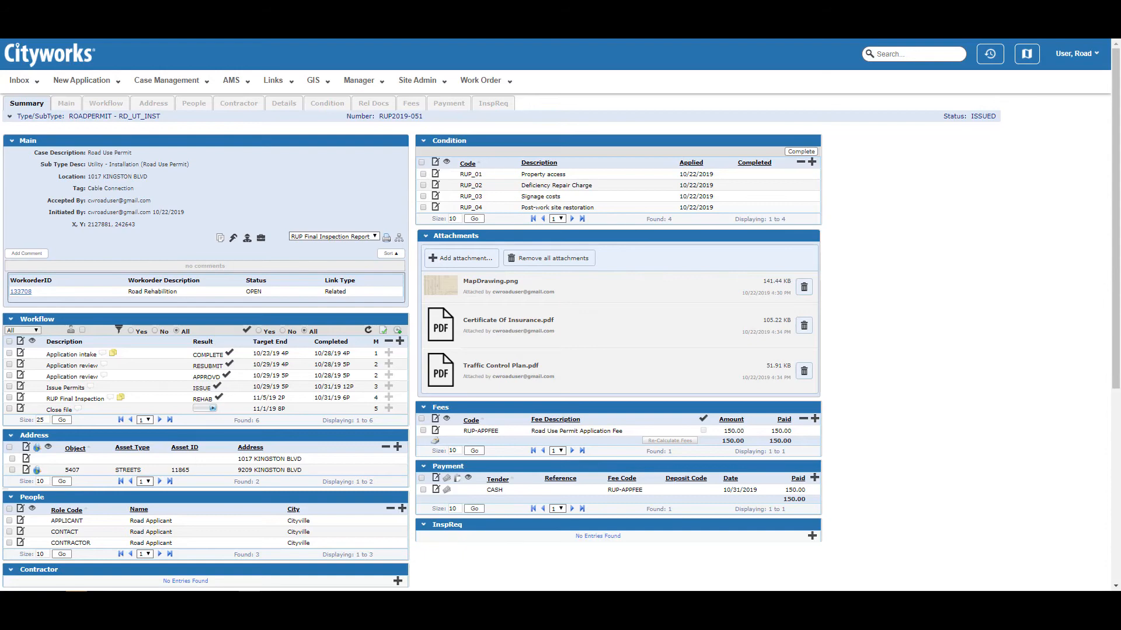
- Glance at the New Application options, then open the user account menu
left_click(113, 87)
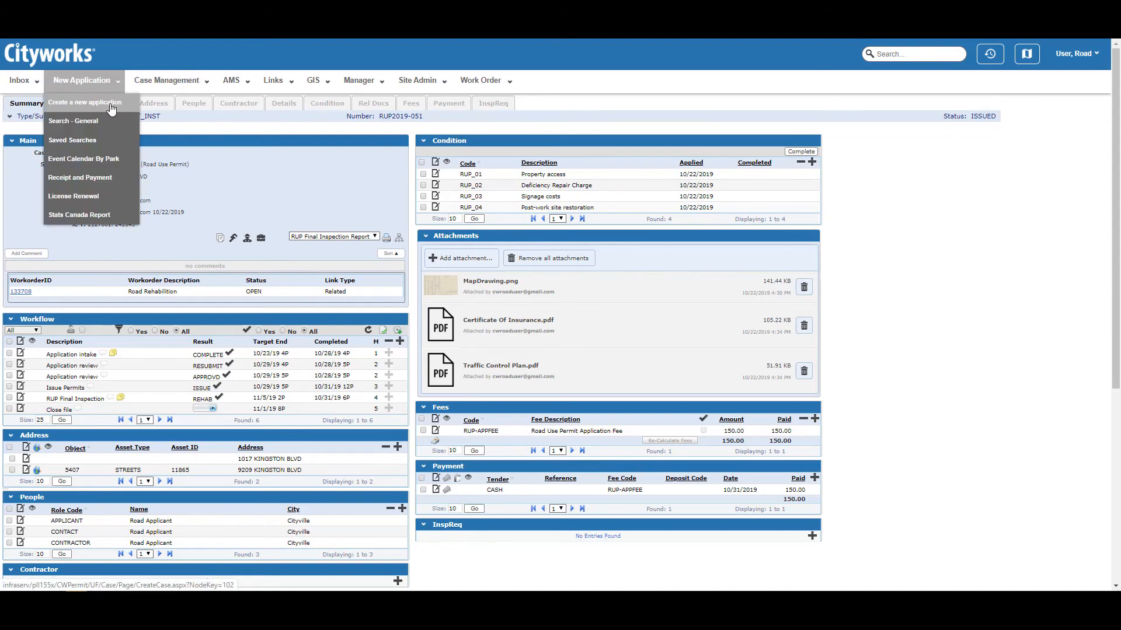
left_click(946, 261)
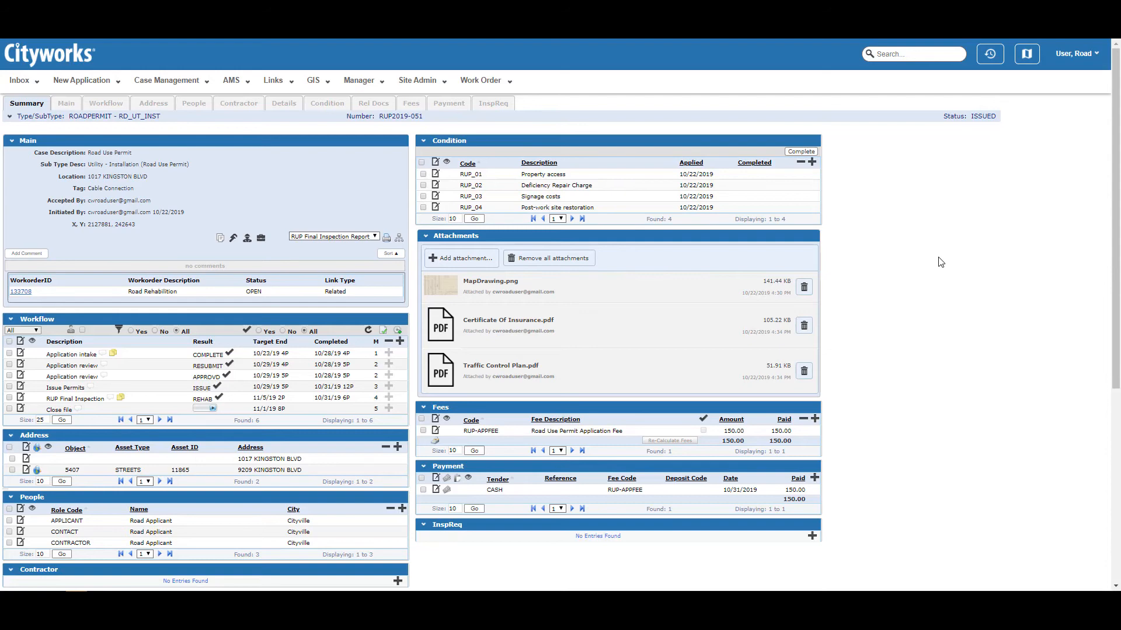
left_click(1083, 60)
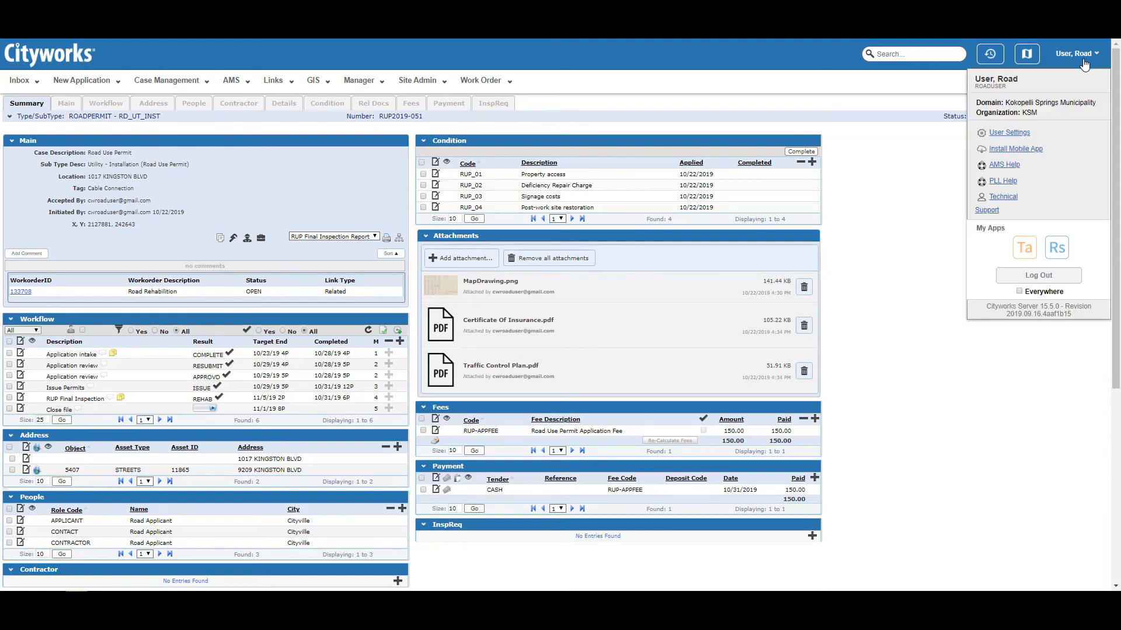
- Switch to Cityworks Respond and start creating a new Case from the expanded sidebar
left_click(1058, 255)
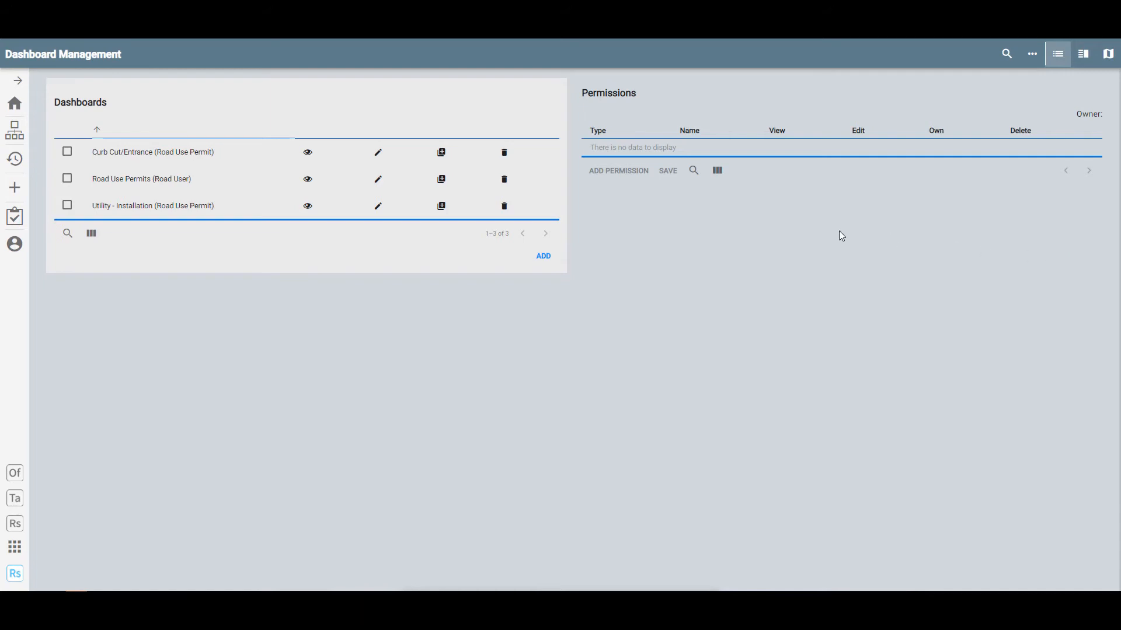
left_click(17, 80)
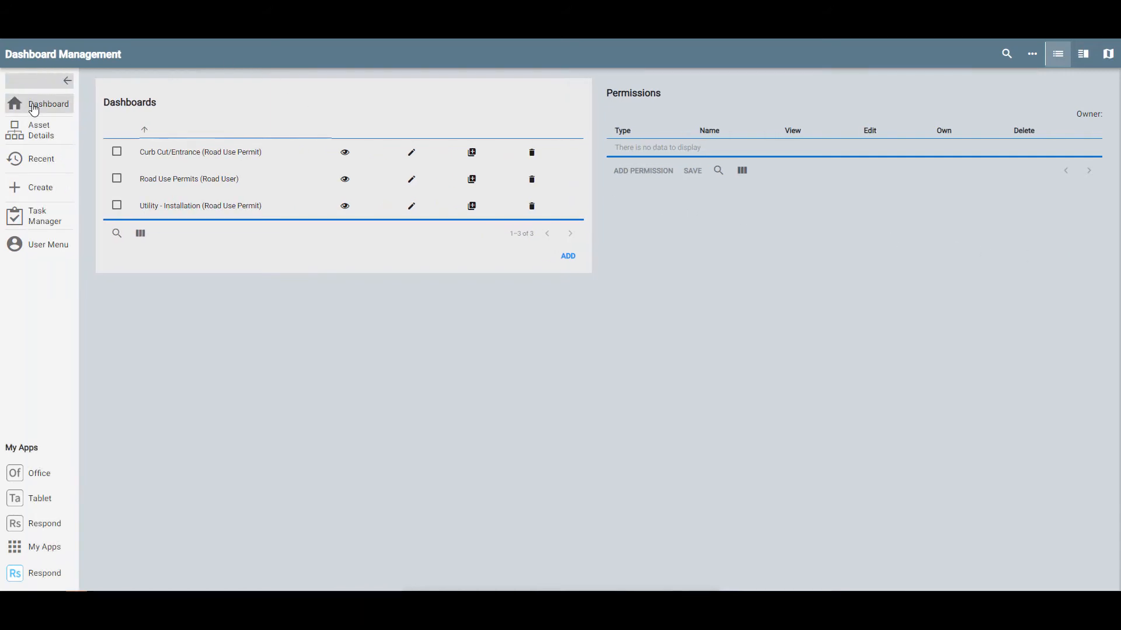
left_click(40, 187)
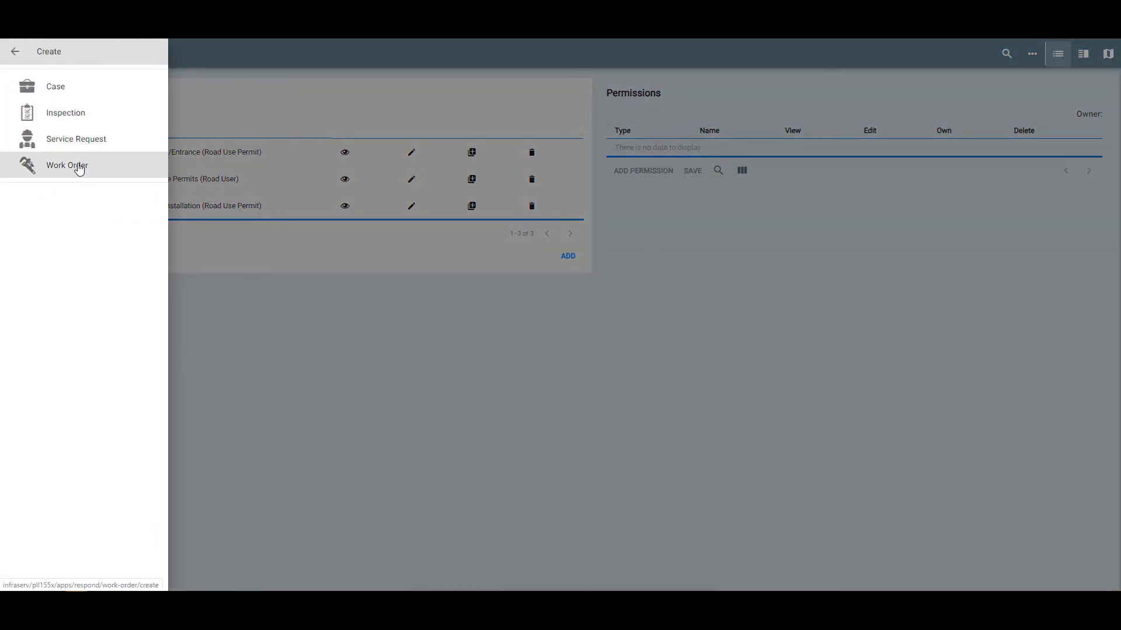
left_click(60, 93)
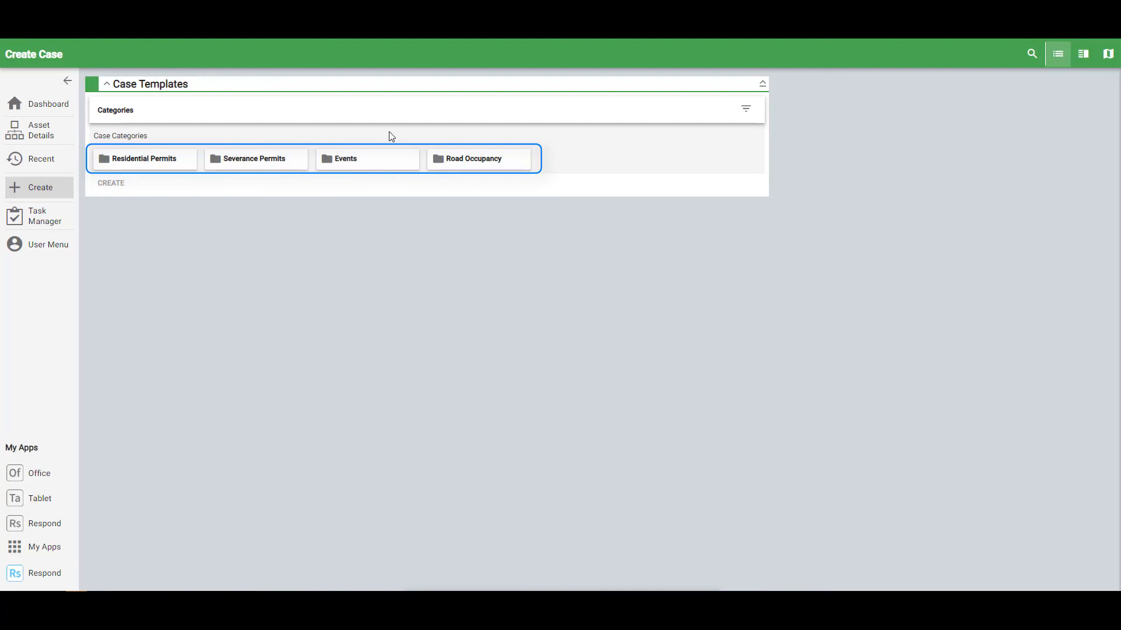
- Create a case from the Road Occupancy Curb Cut/Entrance template, producing RUP2019-054
left_click(438, 159)
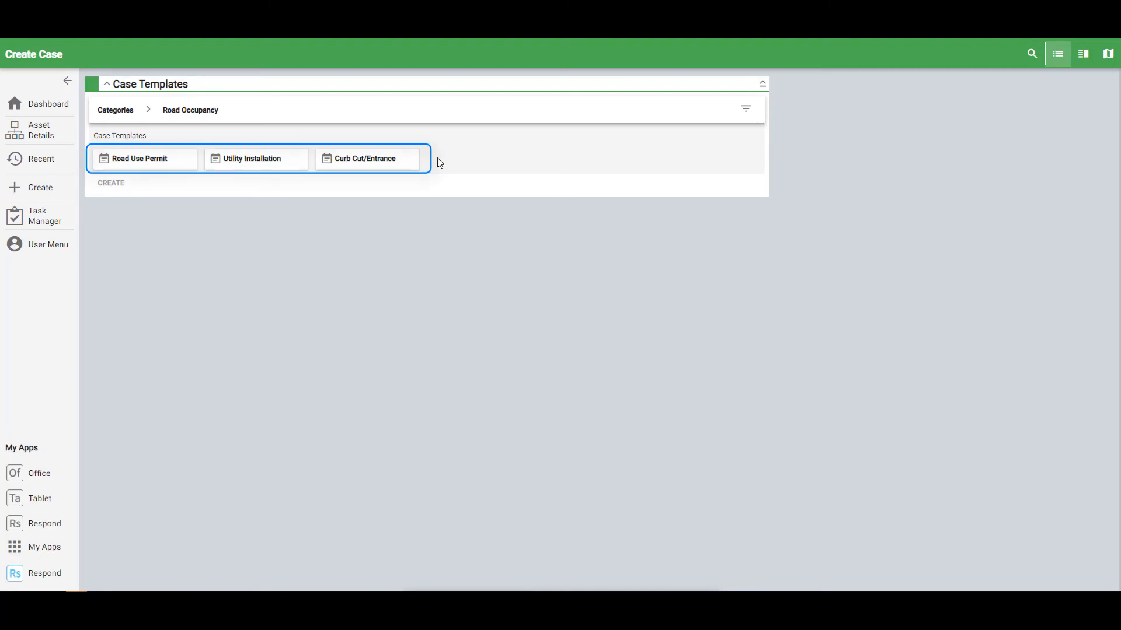
left_click(377, 165)
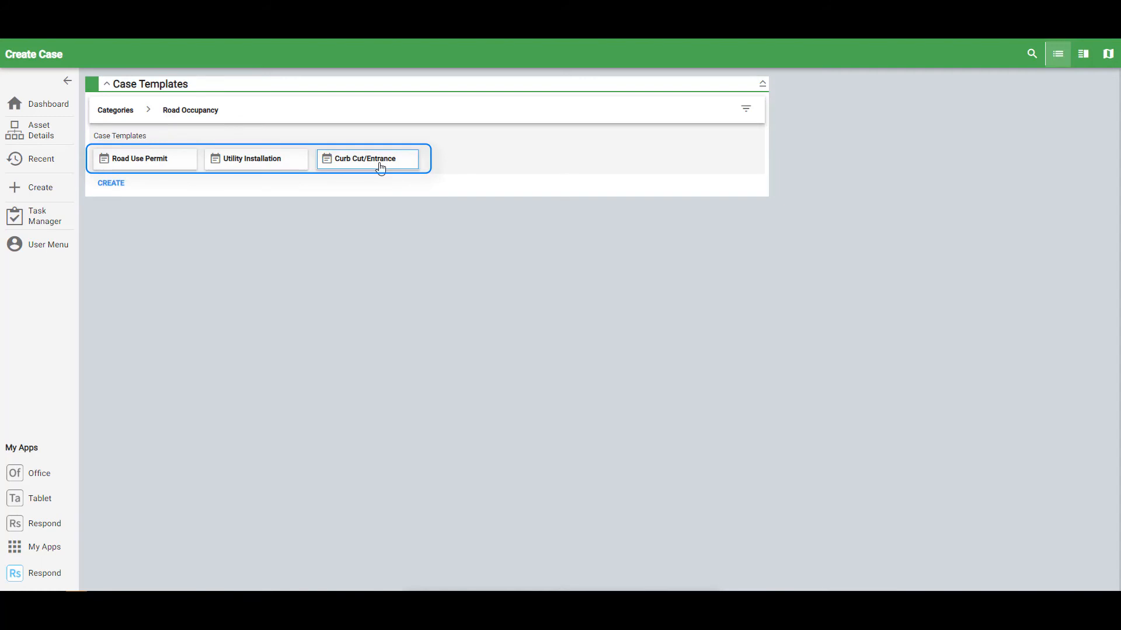
left_click(111, 184)
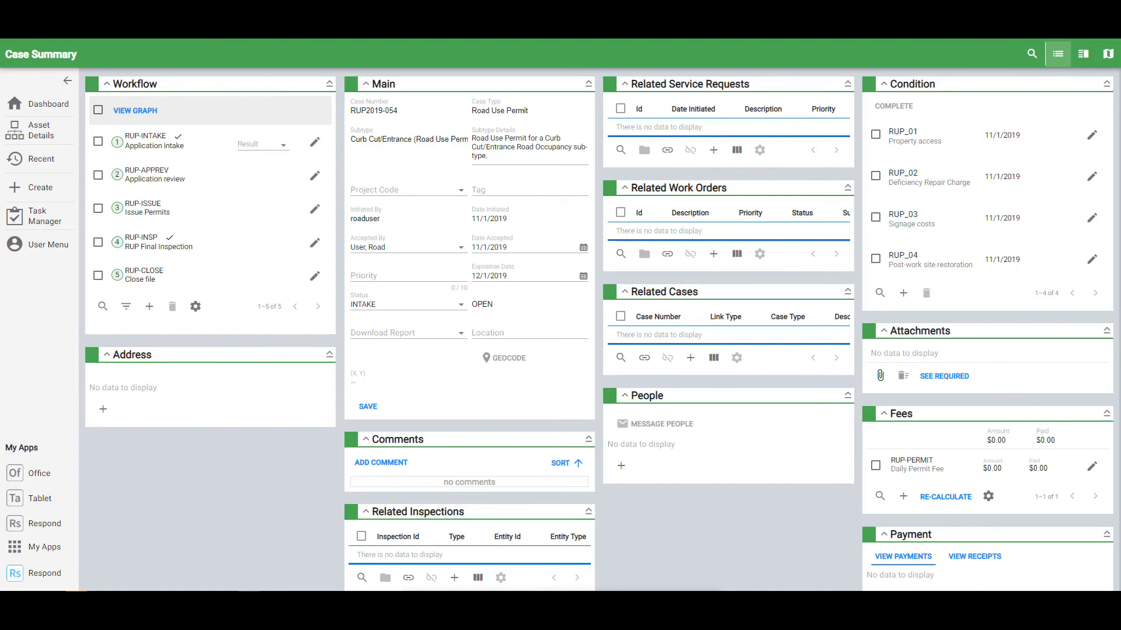
left_click(50, 103)
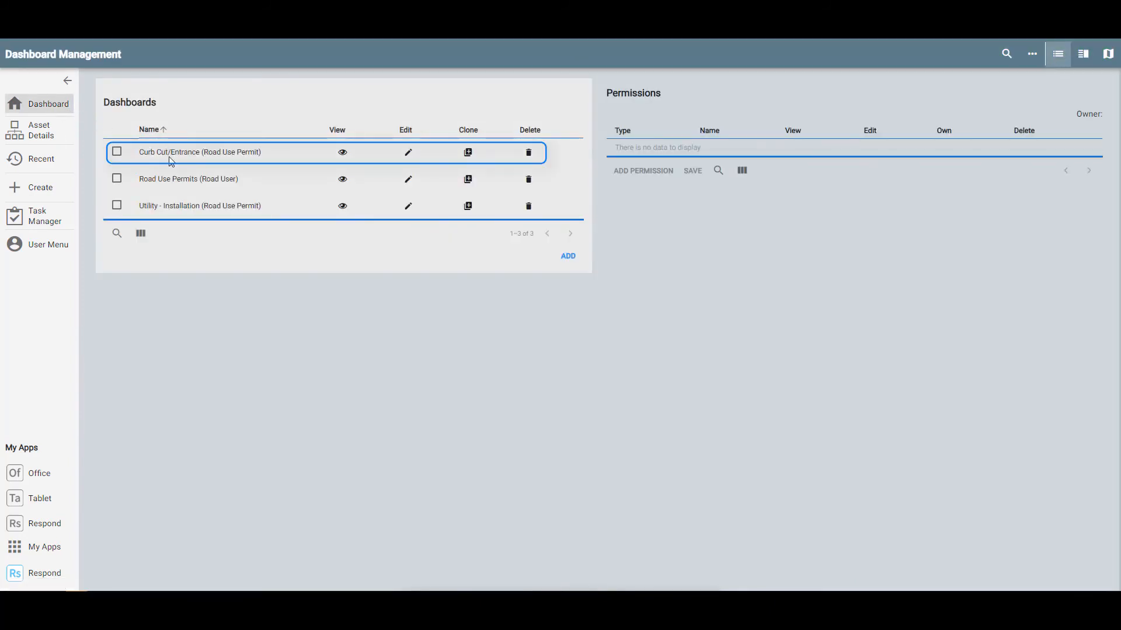
left_click(343, 153)
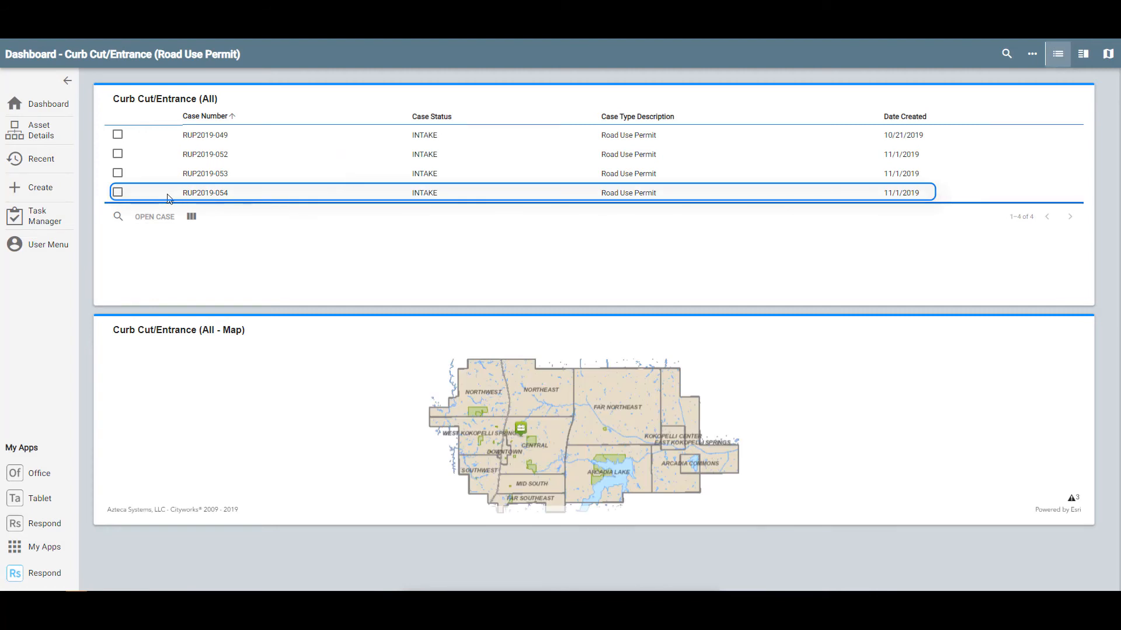
left_click(119, 192)
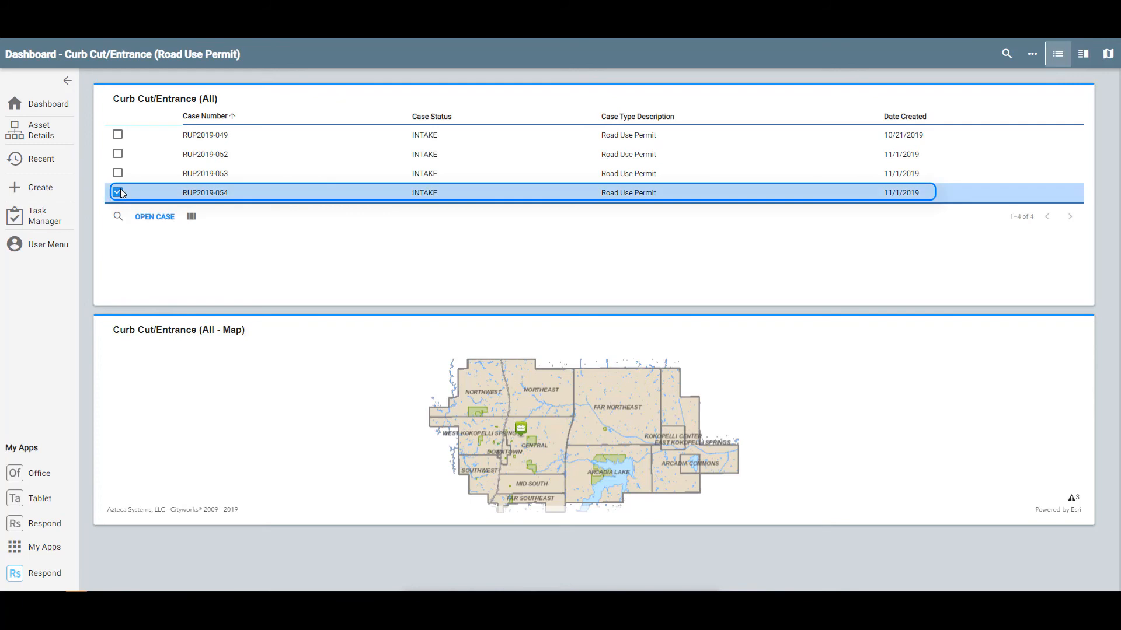
left_click(143, 217)
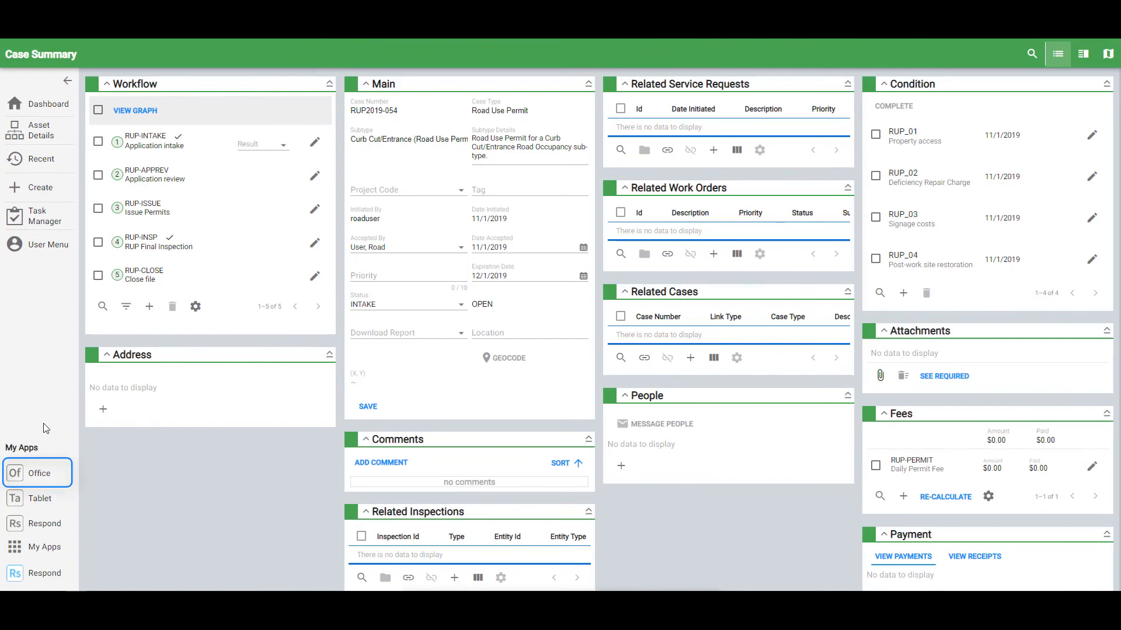
- Switch back to Cityworks Office and show the Reports dashboard
left_click(42, 478)
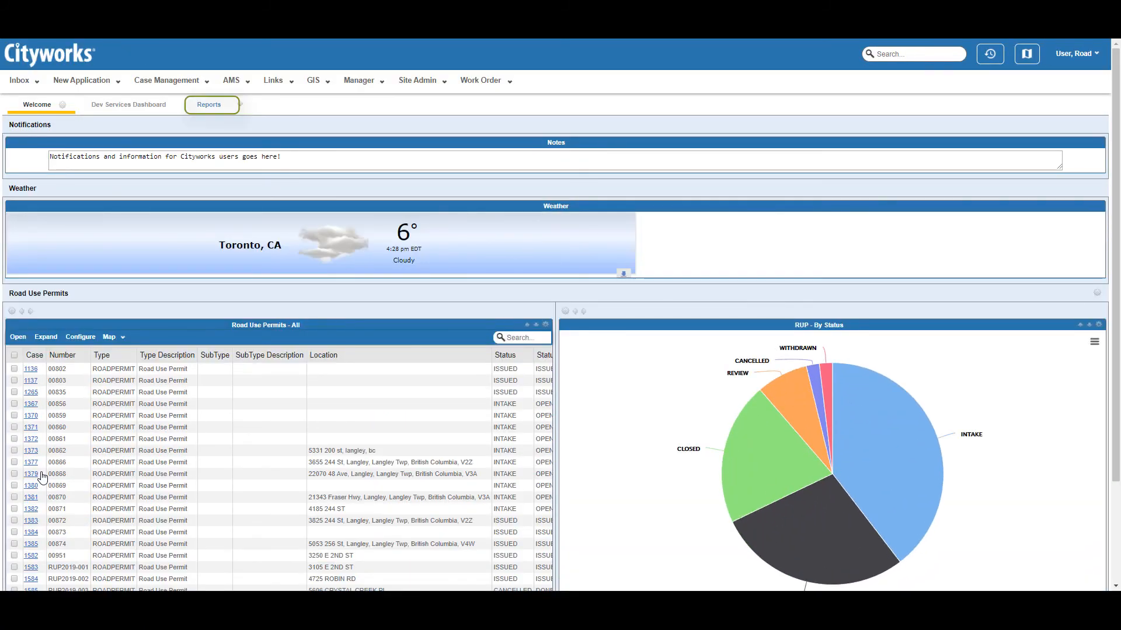
left_click(208, 105)
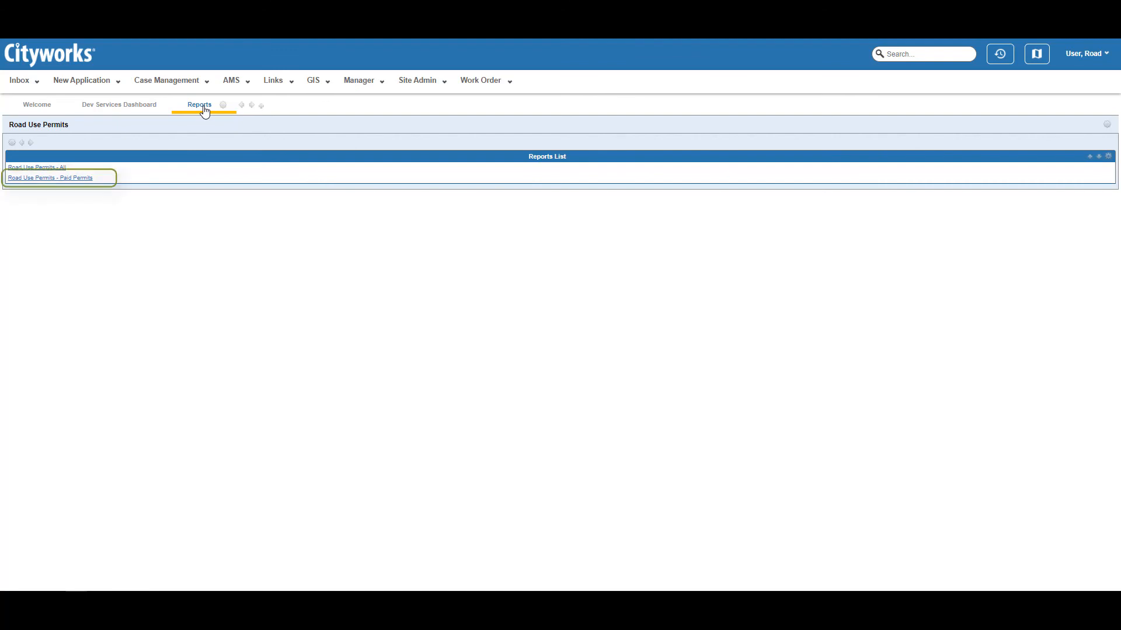
- Run the Road Use Permits - Paid Permits report and export it as PDF
left_click(88, 180)
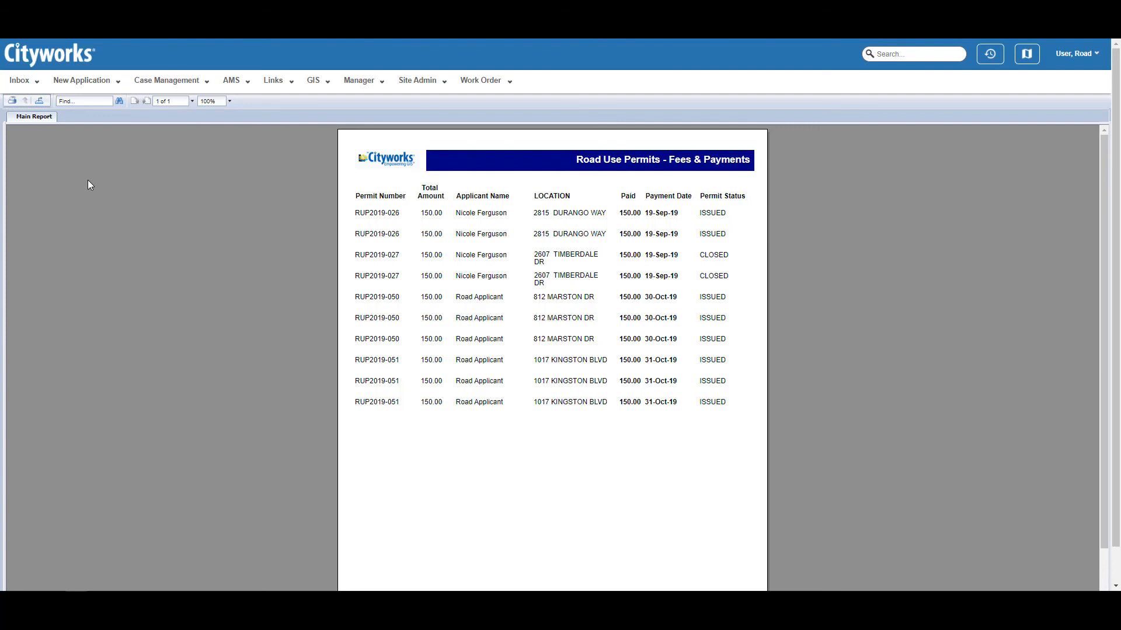
left_click(39, 100)
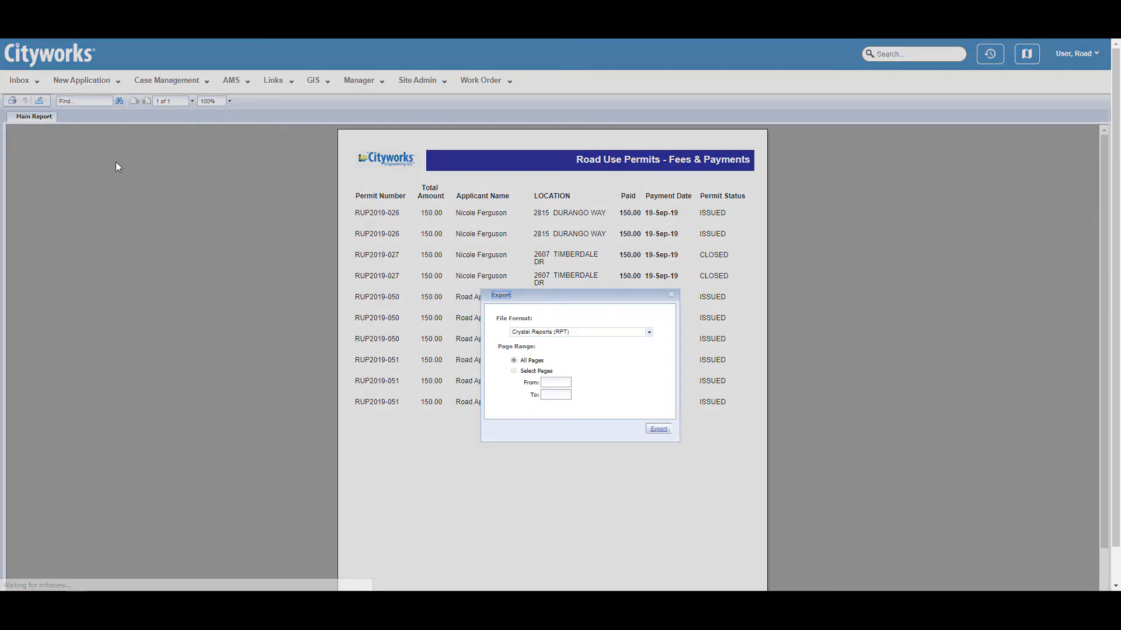
left_click(590, 332)
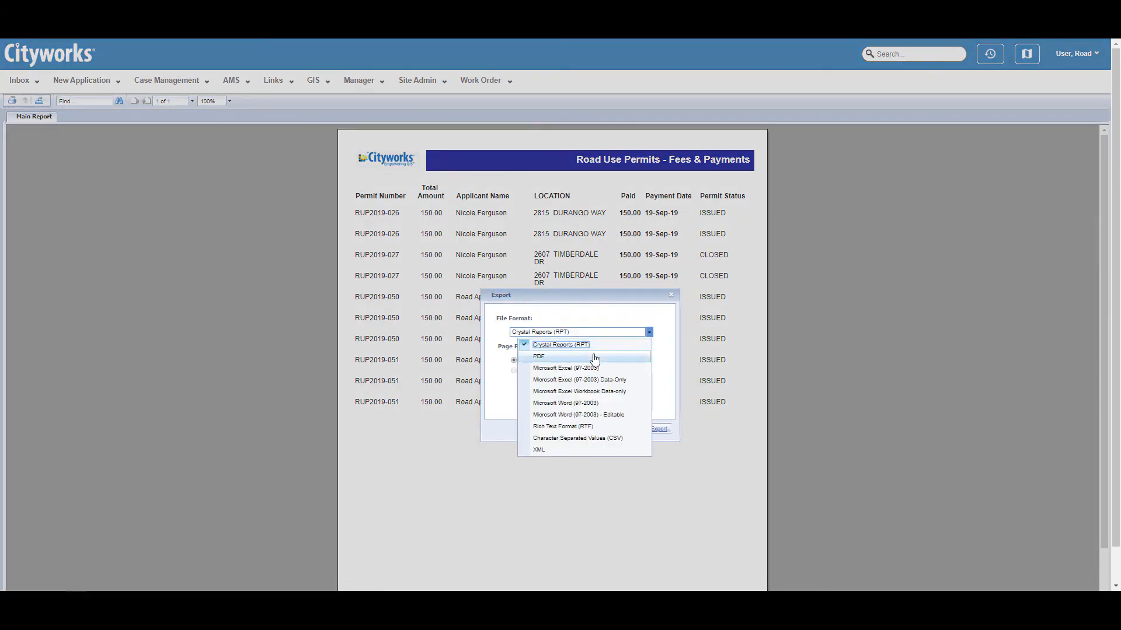
left_click(593, 357)
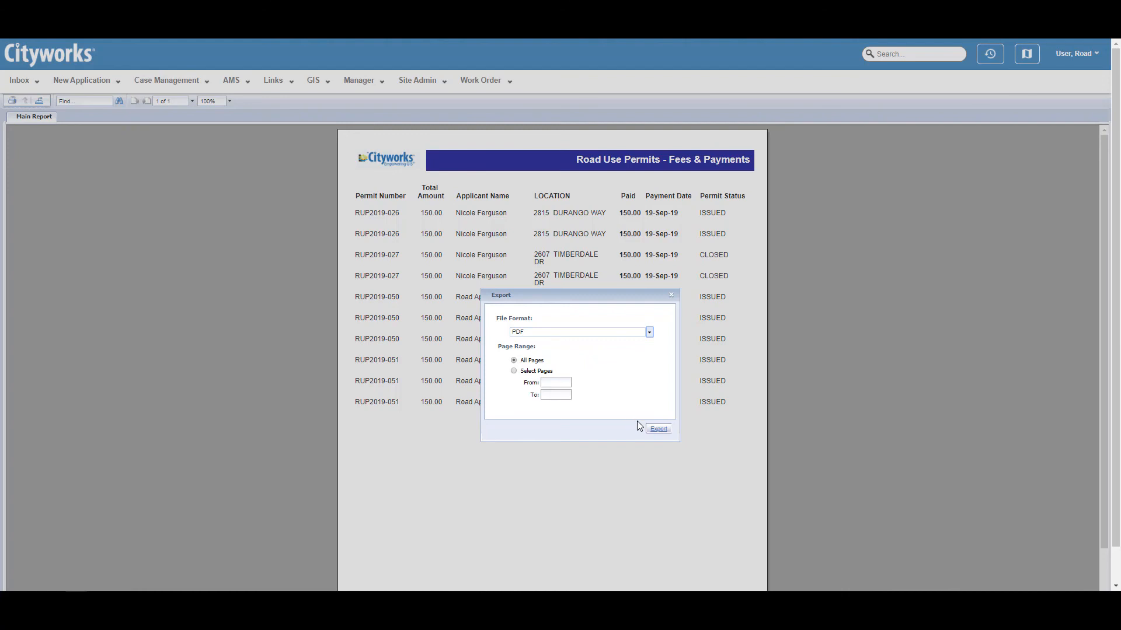
left_click(658, 429)
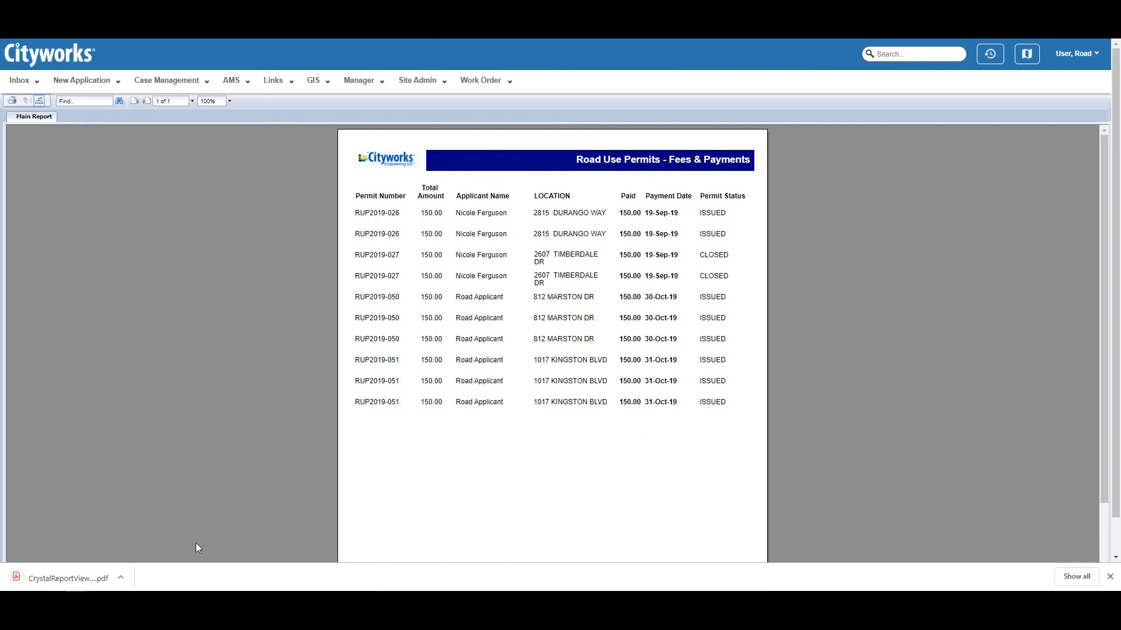
- Open the downloaded fees and payments PDF, then return to Cityworks Office
left_click(69, 578)
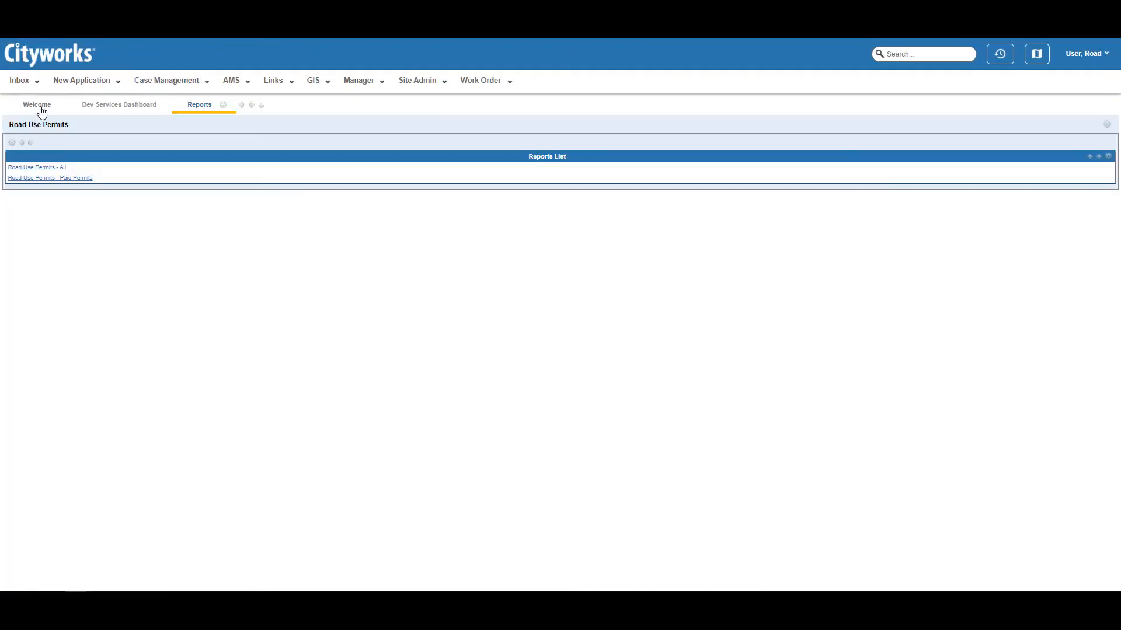
left_click(39, 106)
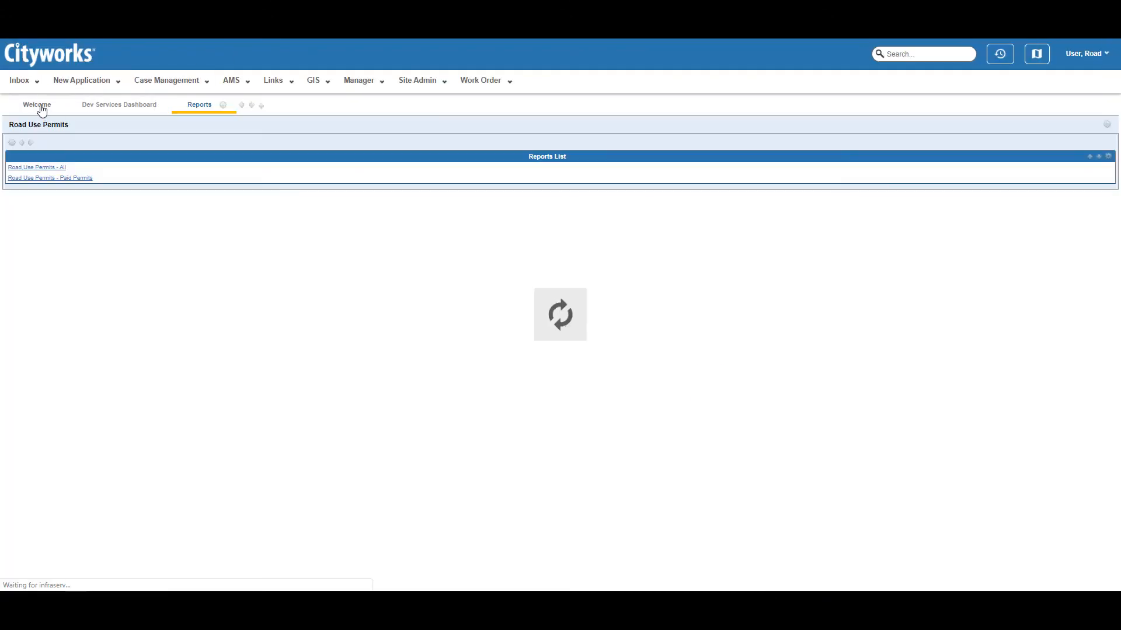